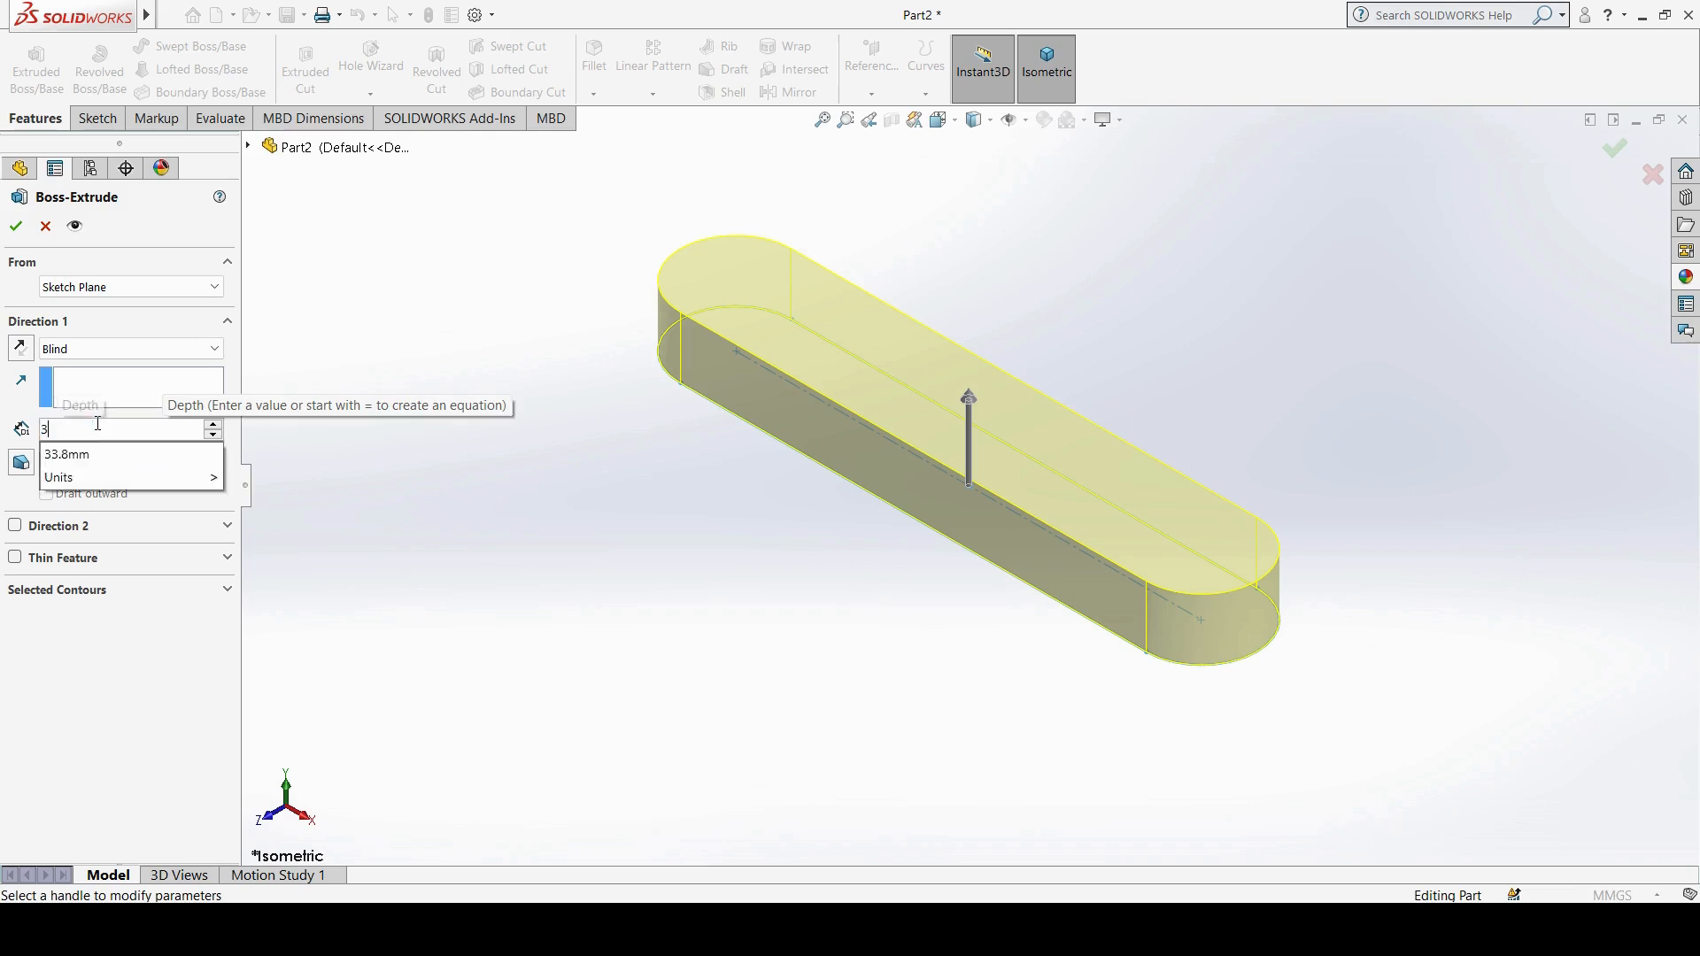
# Step: Complete the blind extrusion of the slot-shaped base profile
pyautogui.click(16, 225)
pyautogui.scroll(-4, 898, 635)
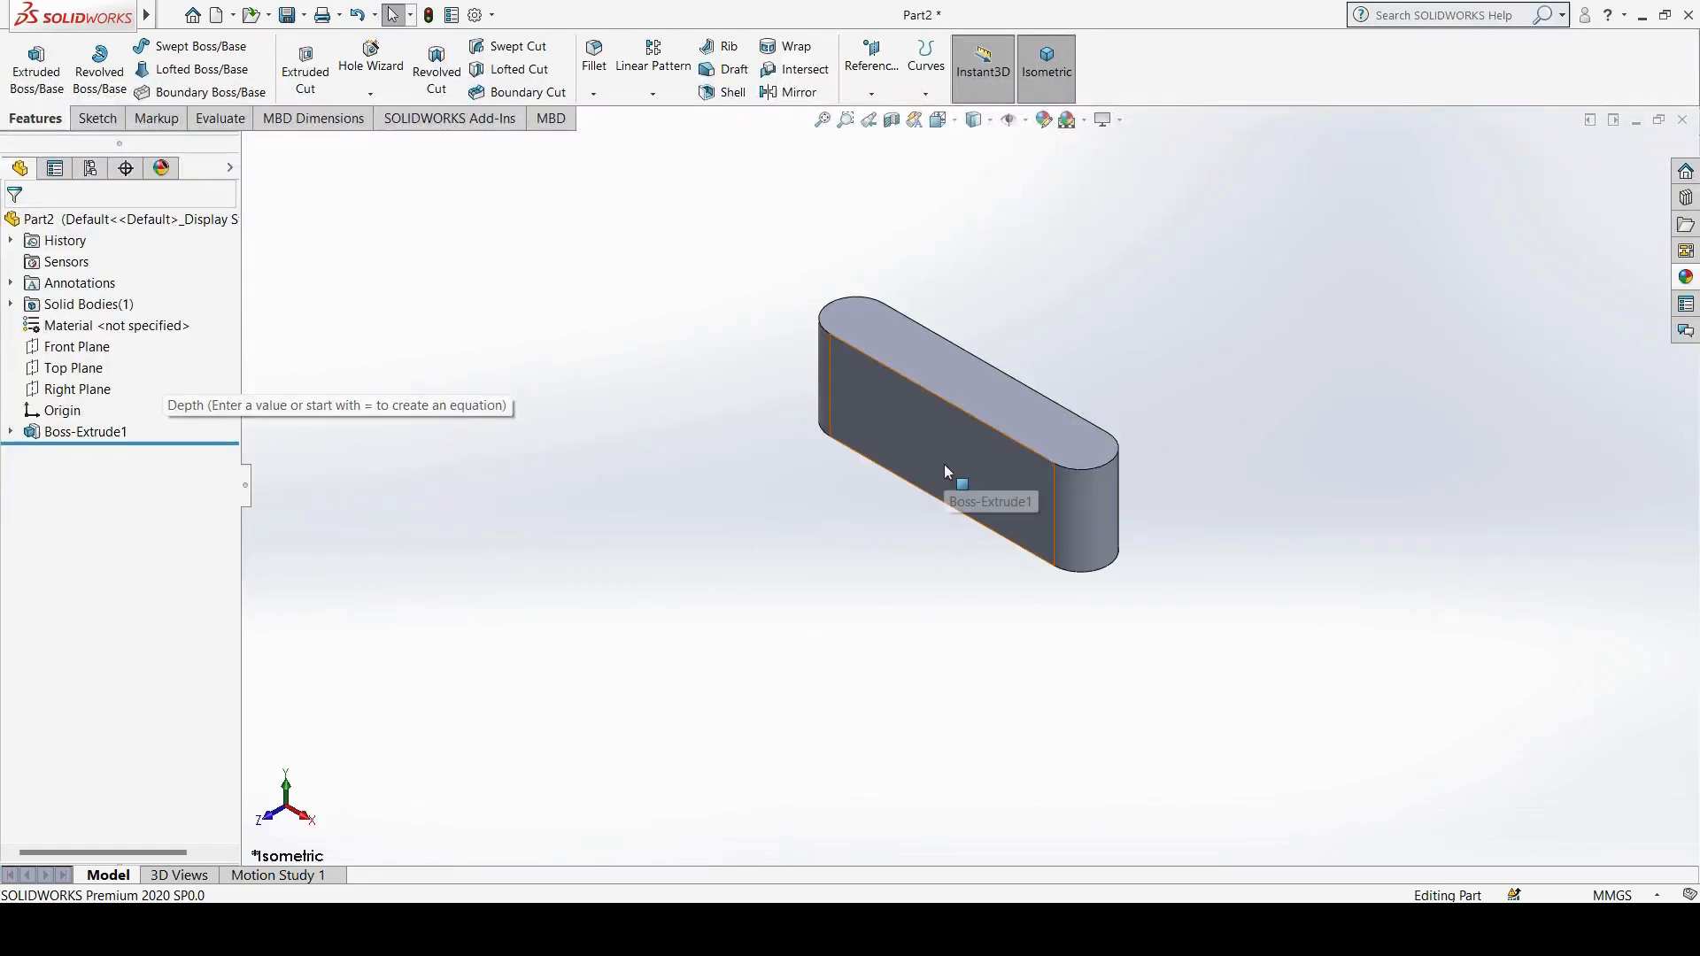
# Step: Sketch a semicircle of about 23 mm radius centred on the origin on the block's flat side face, and close it with a horizontal line
pyautogui.click(943, 464)
pyautogui.click(1023, 385)
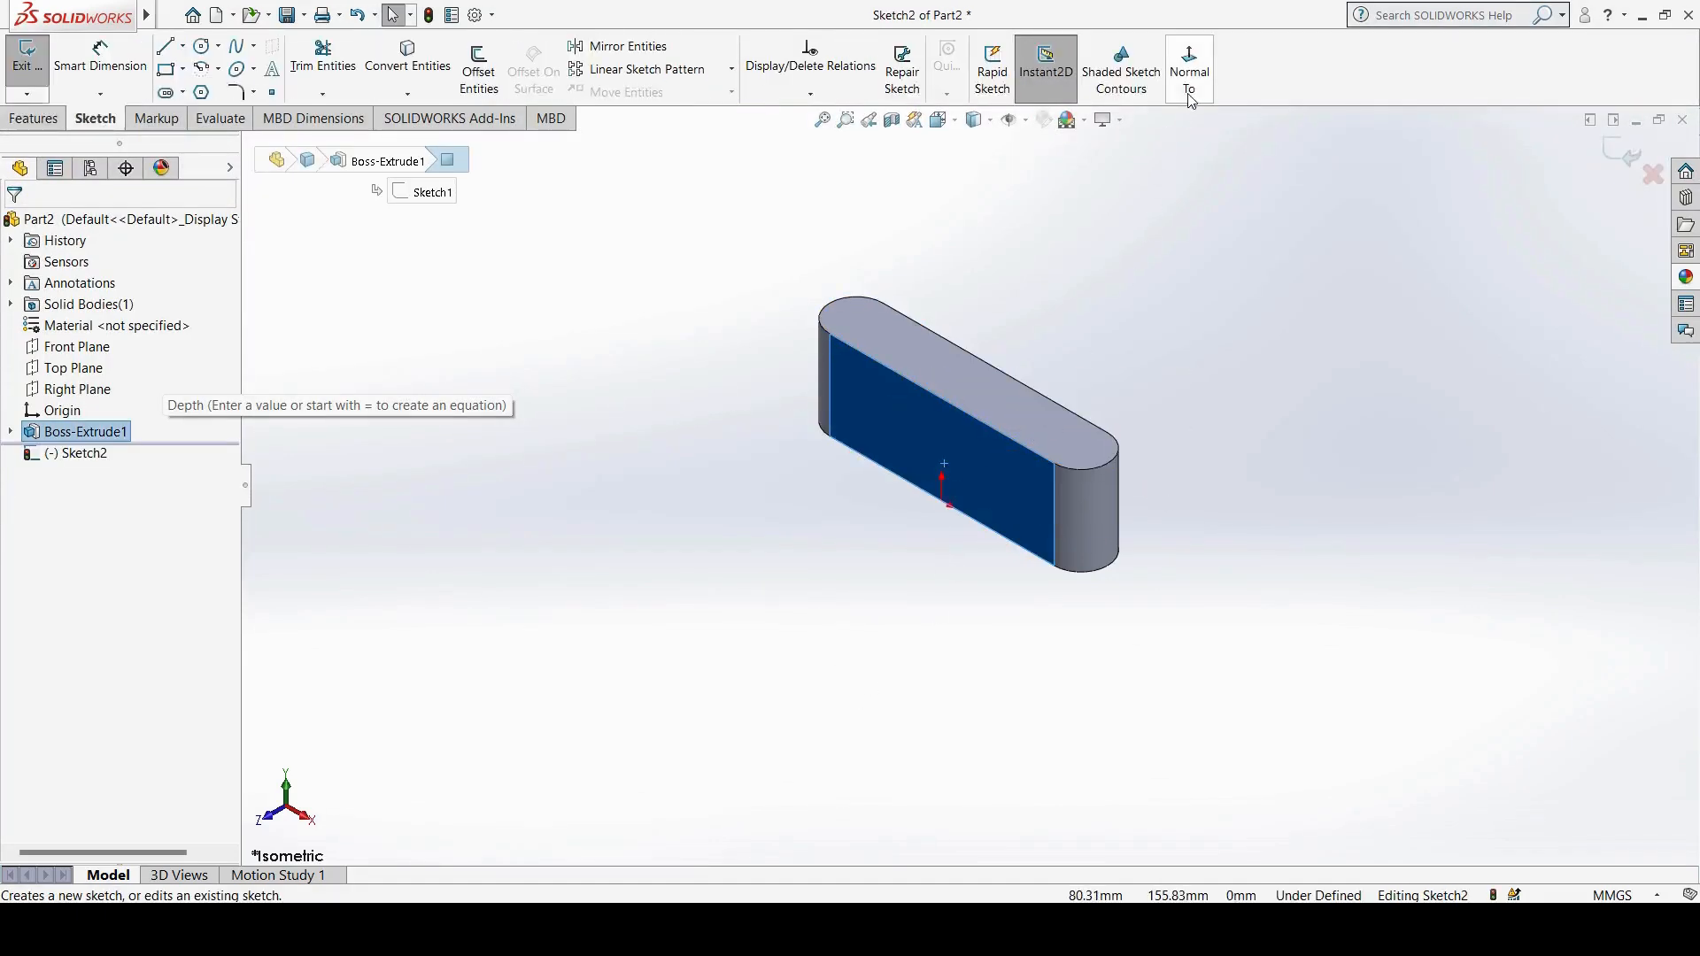
pyautogui.click(1190, 94)
pyautogui.press('a')
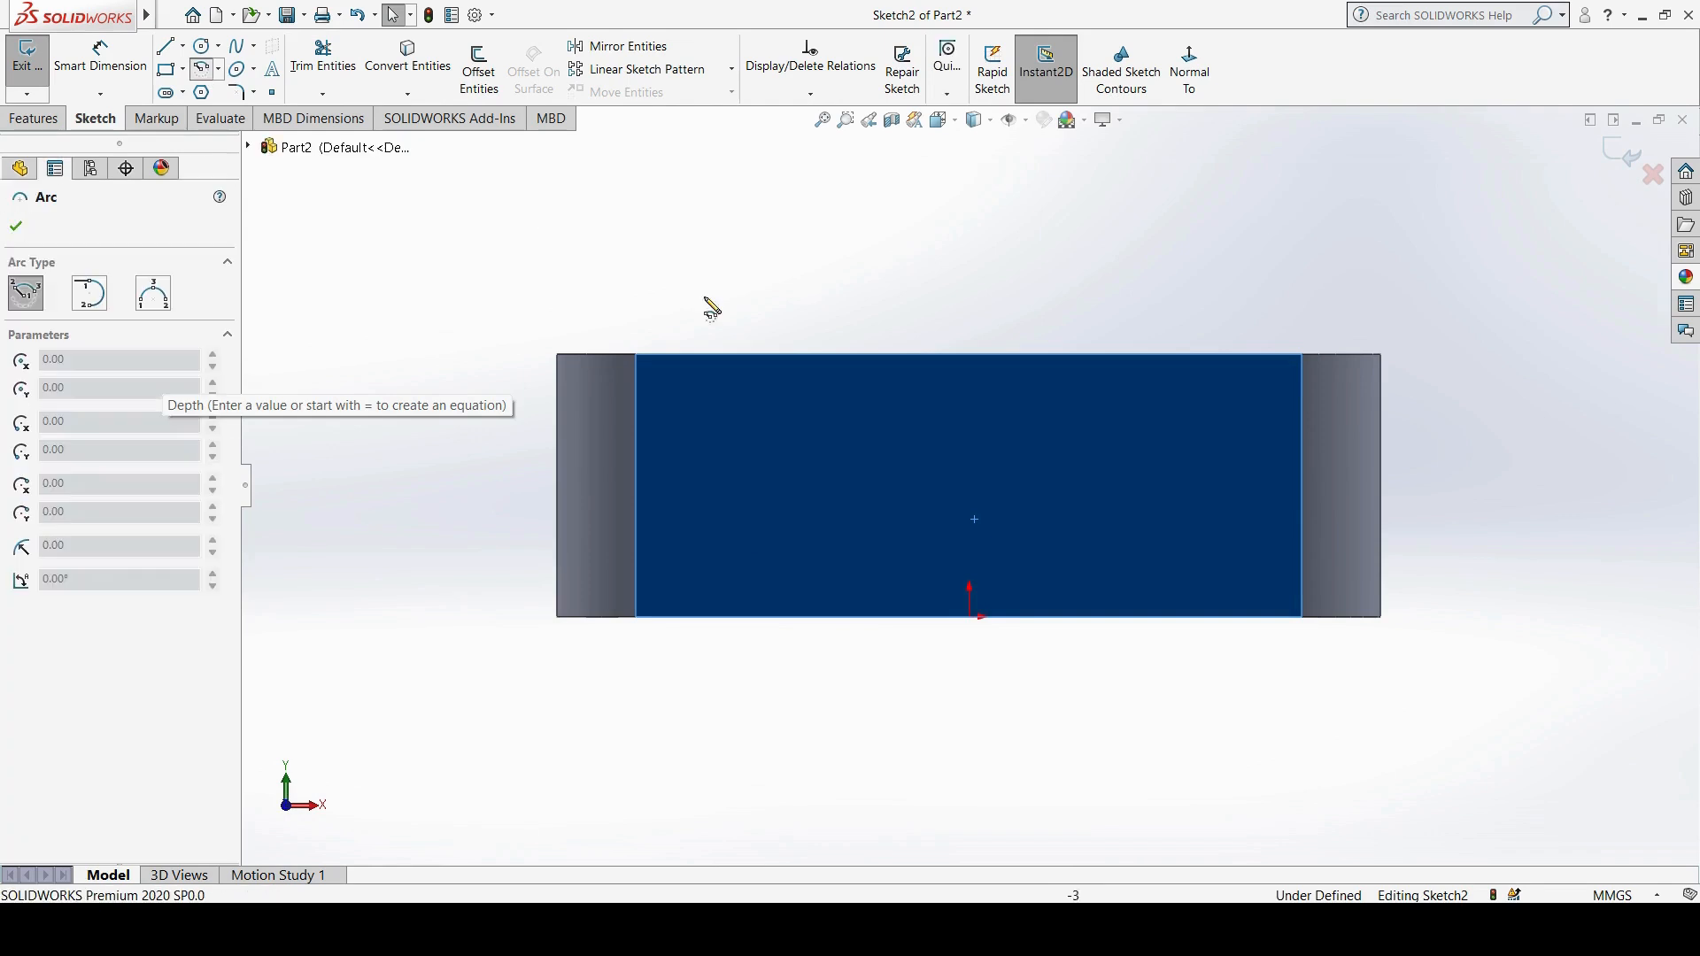
pyautogui.click(970, 617)
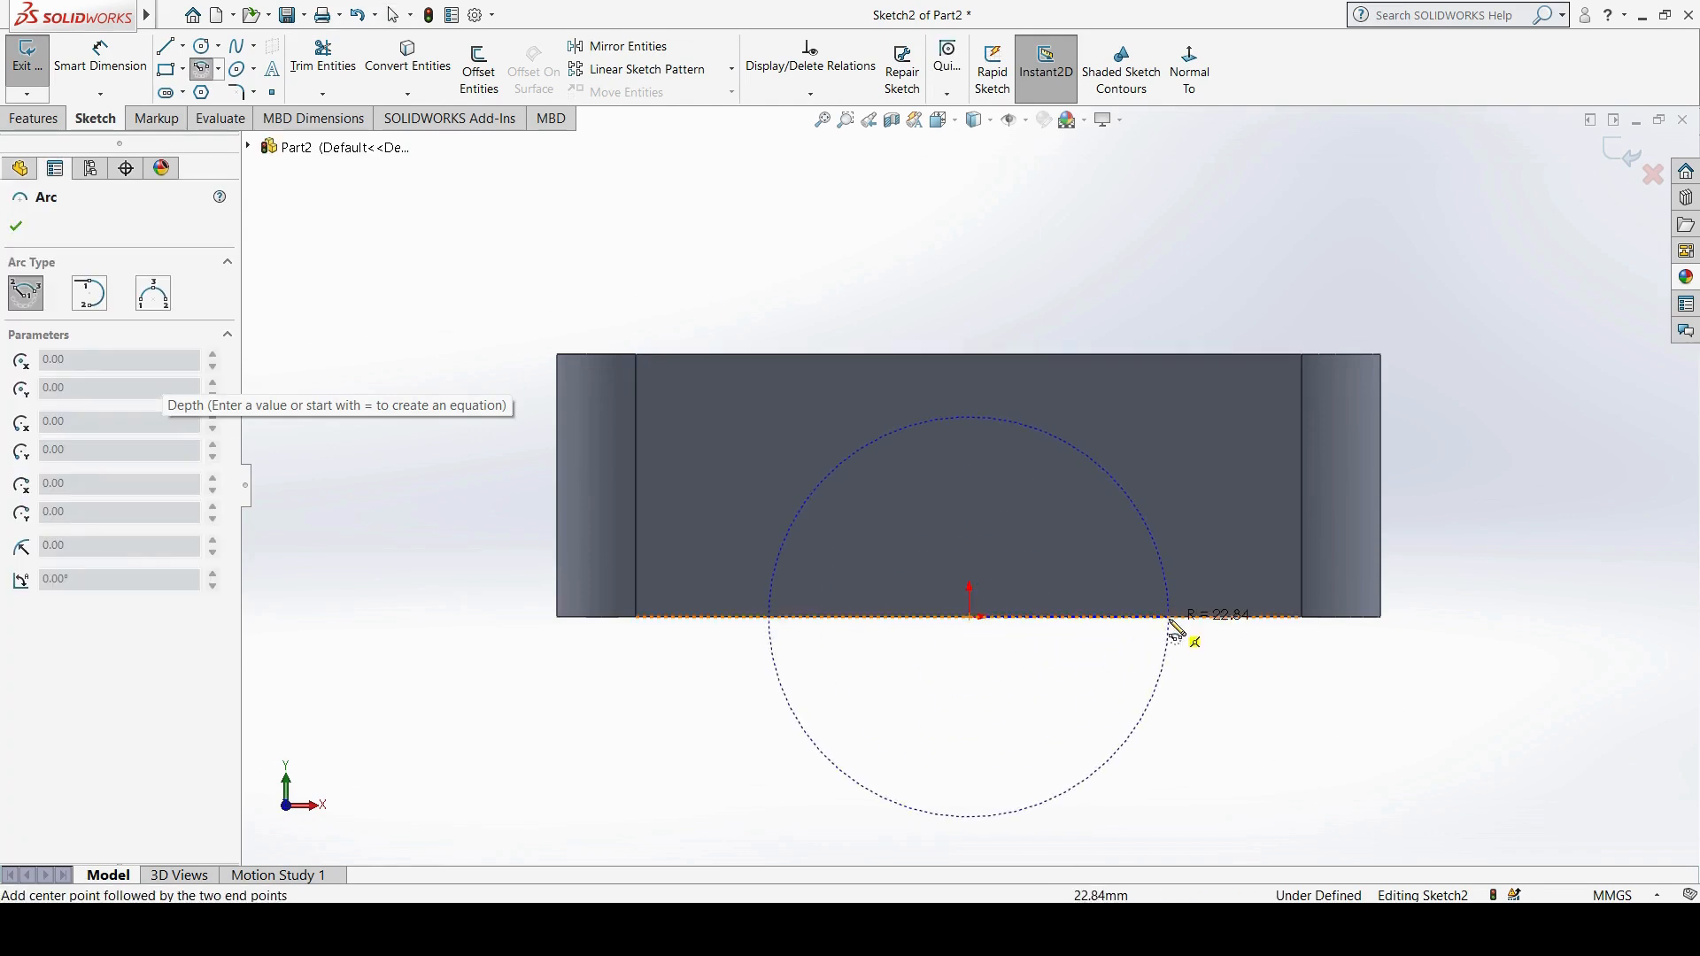
pyautogui.click(1174, 623)
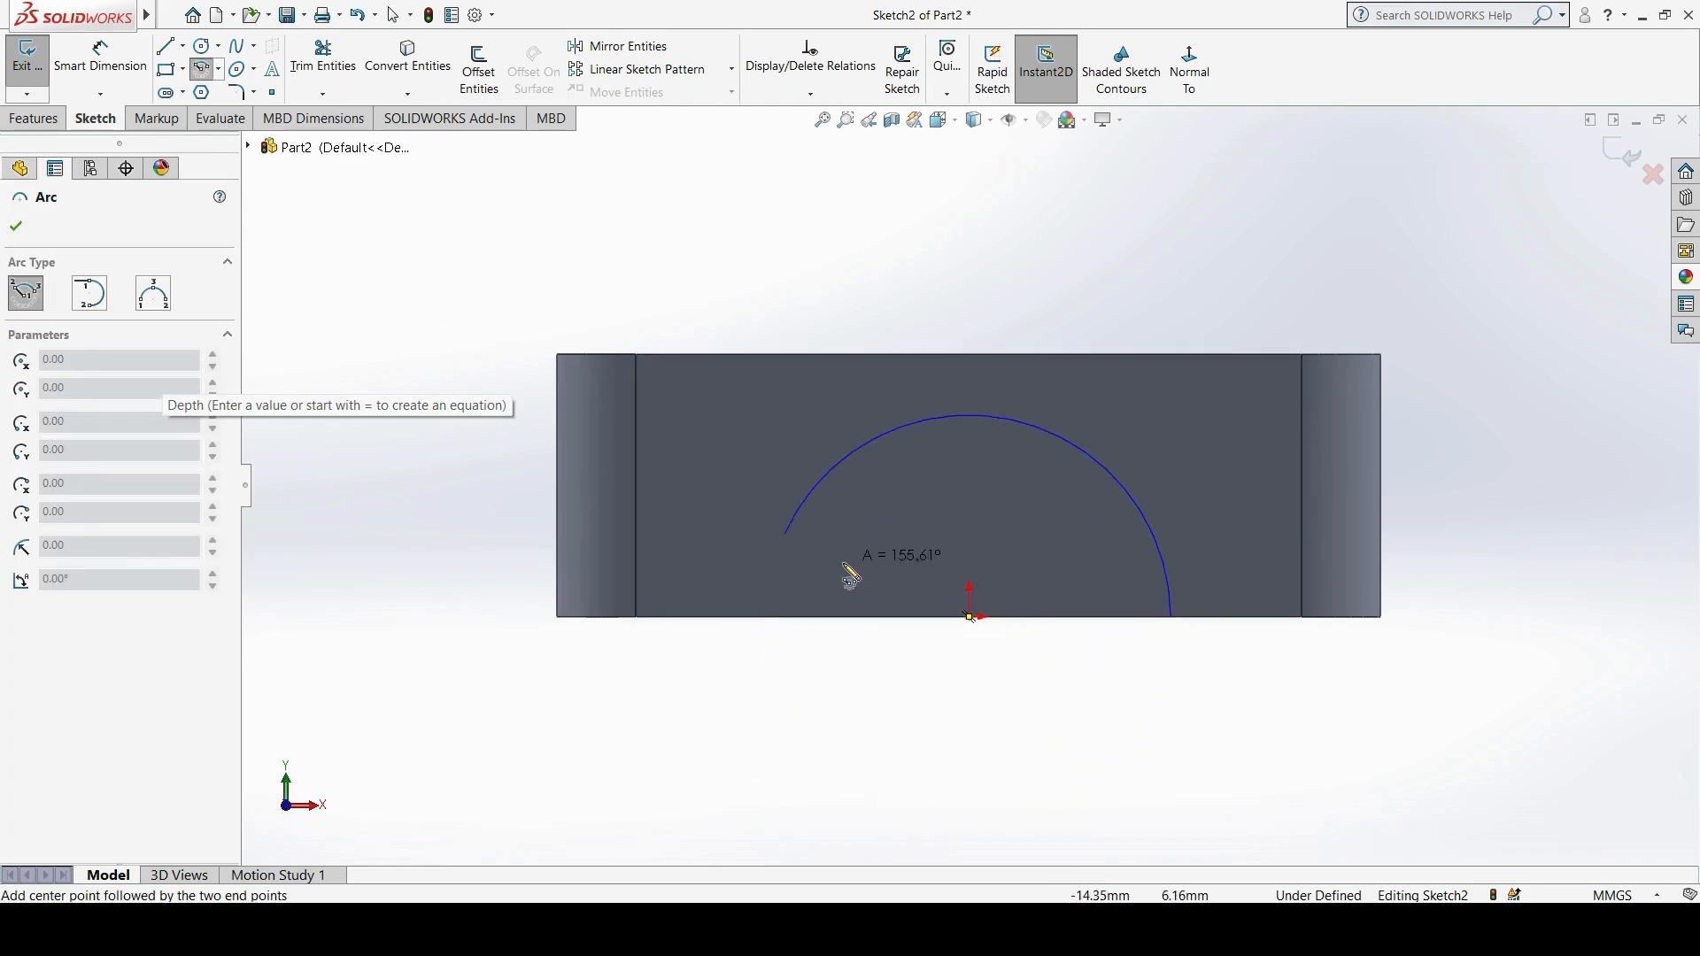
pyautogui.click(808, 628)
pyautogui.press('l')
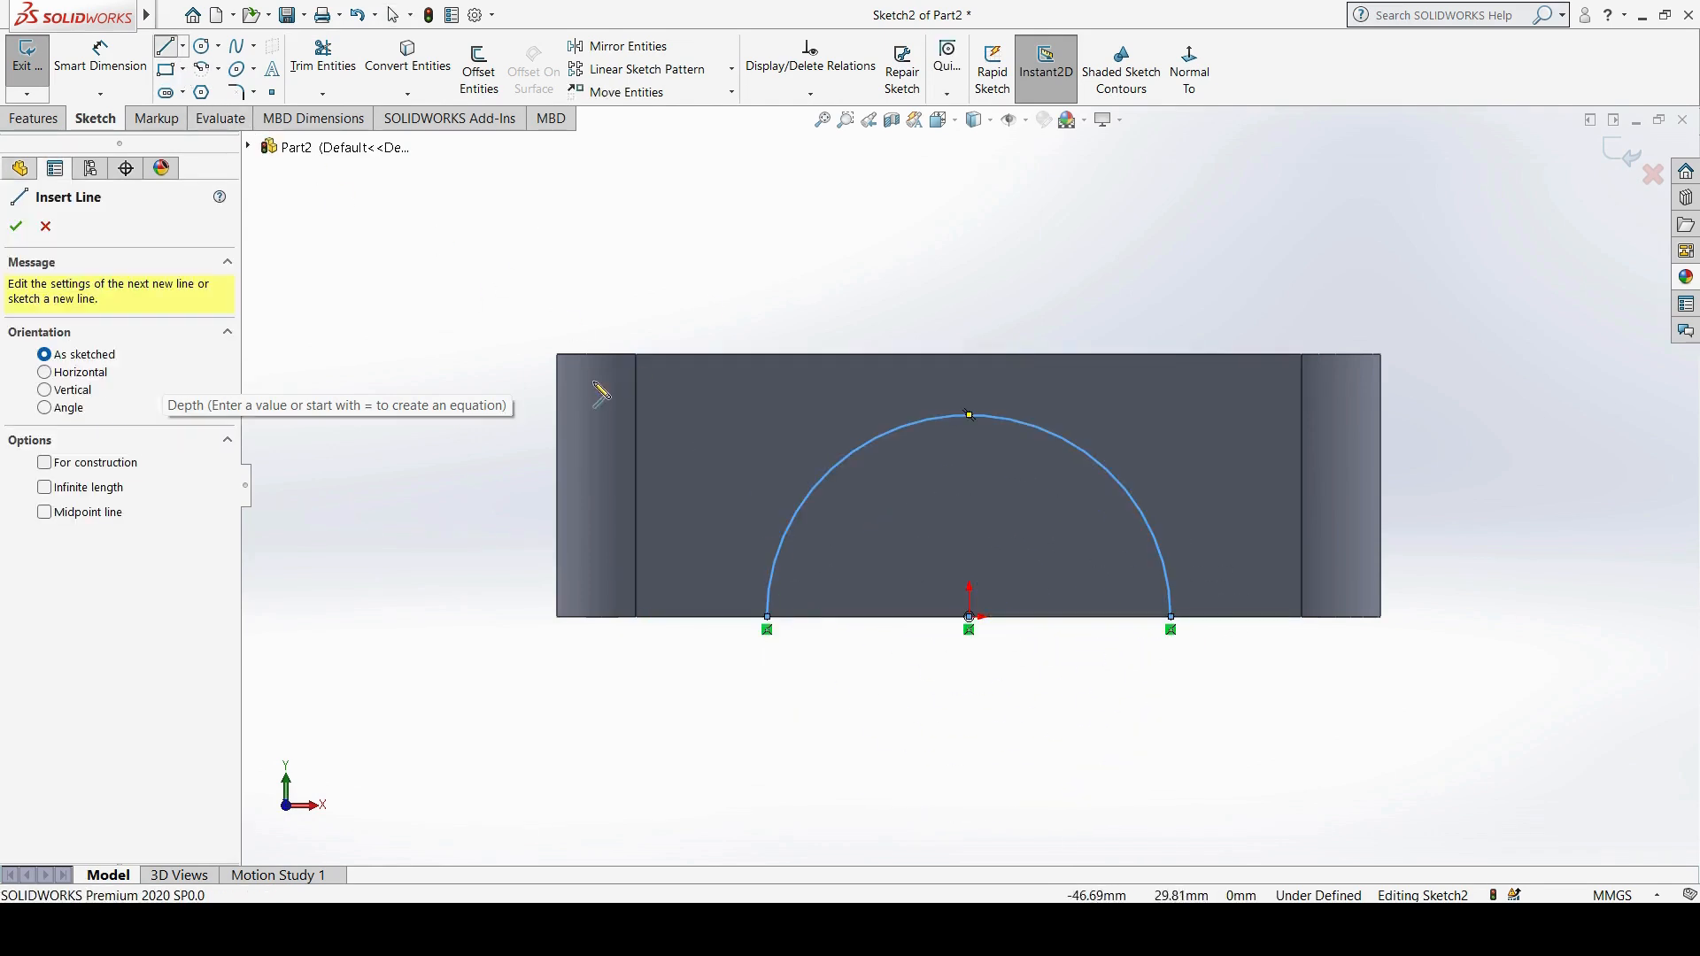
pyautogui.click(767, 618)
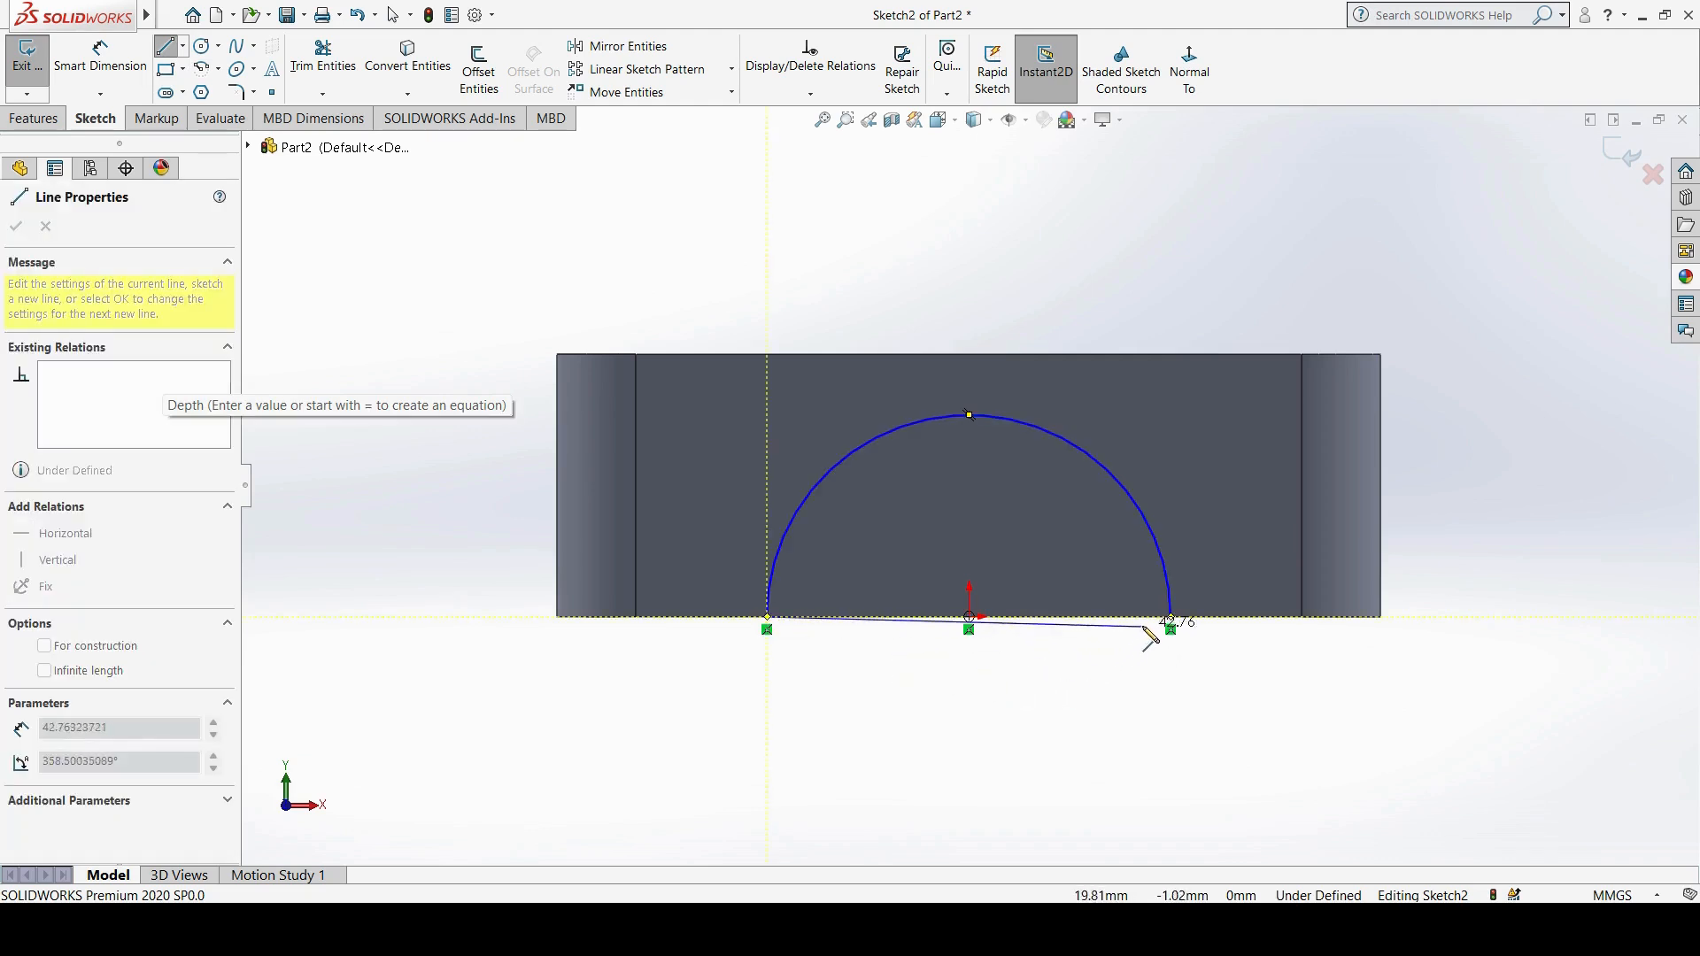
pyautogui.click(1173, 617)
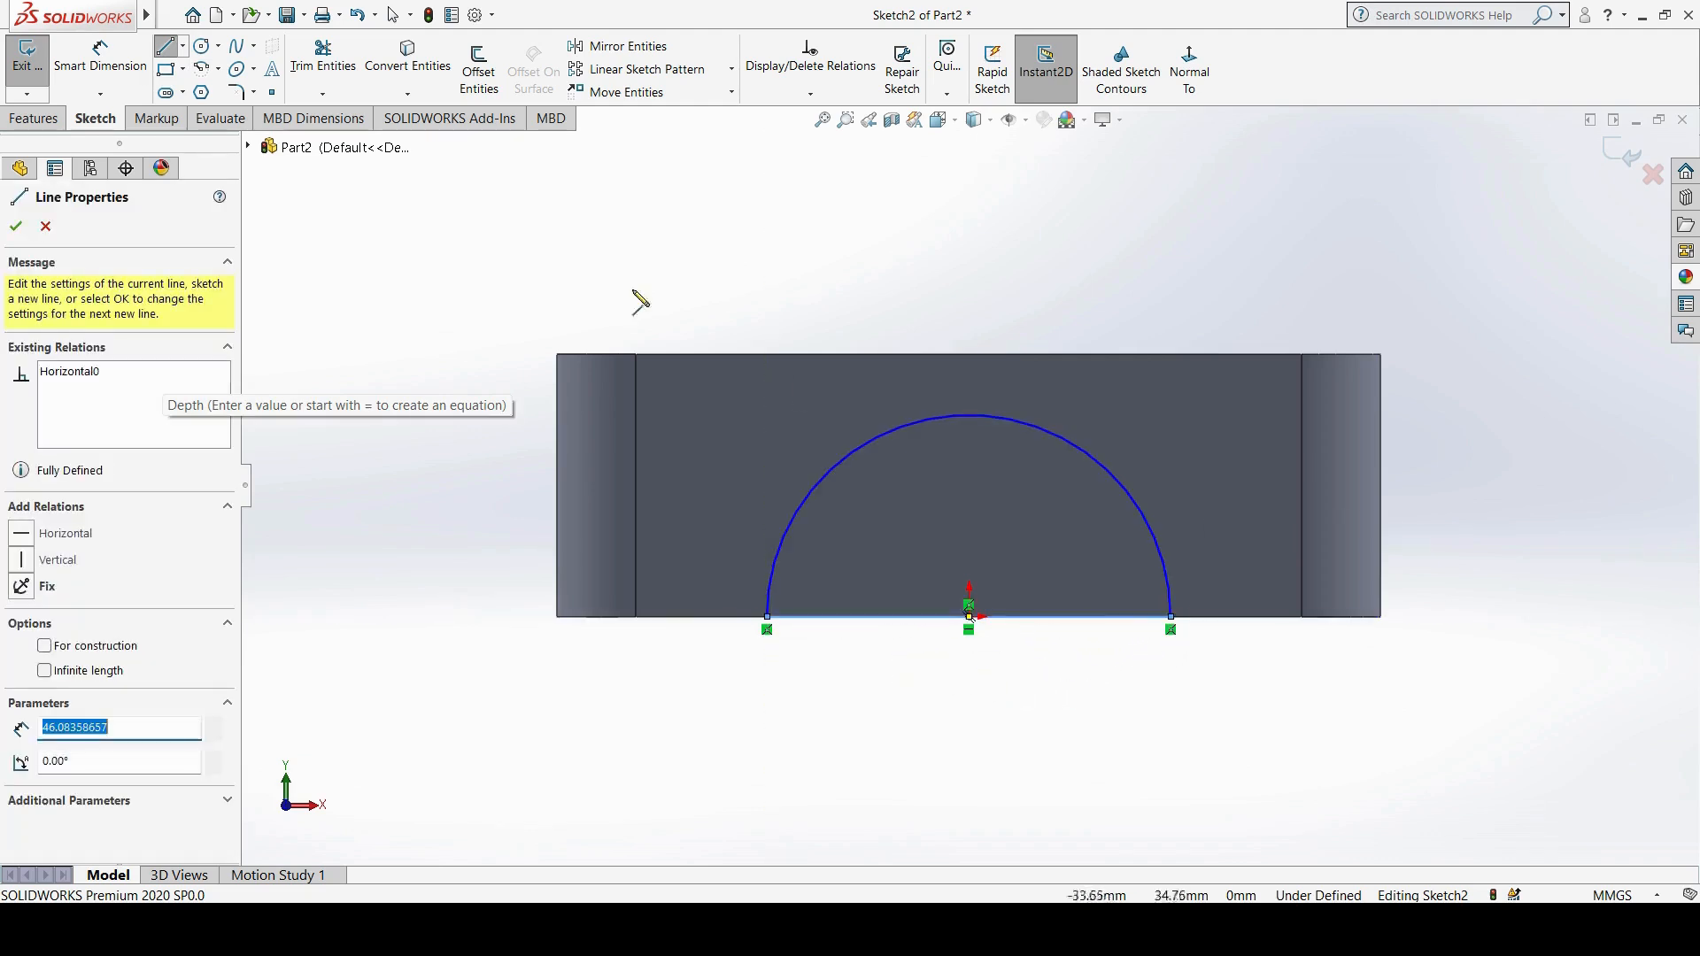
# Step: Set the semicircle's radius to 27 mm and exit the sketch
pyautogui.click(99, 55)
pyautogui.click(1107, 464)
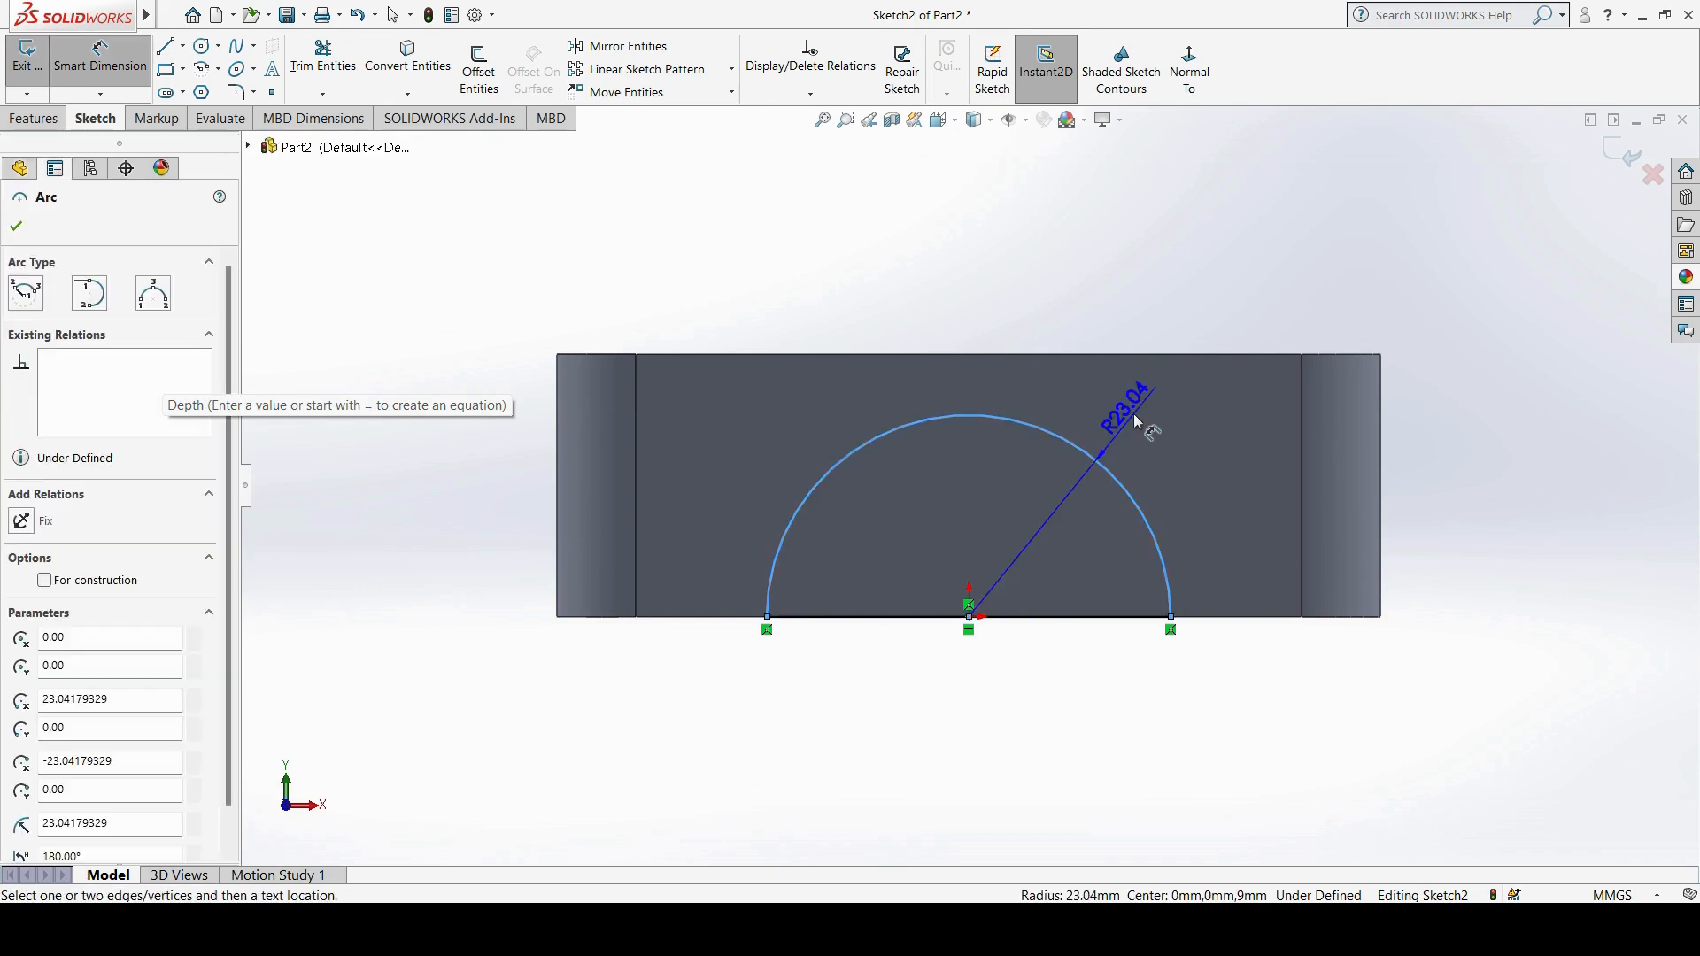
pyautogui.click(1135, 418)
pyautogui.write('27')
pyautogui.press('Return')
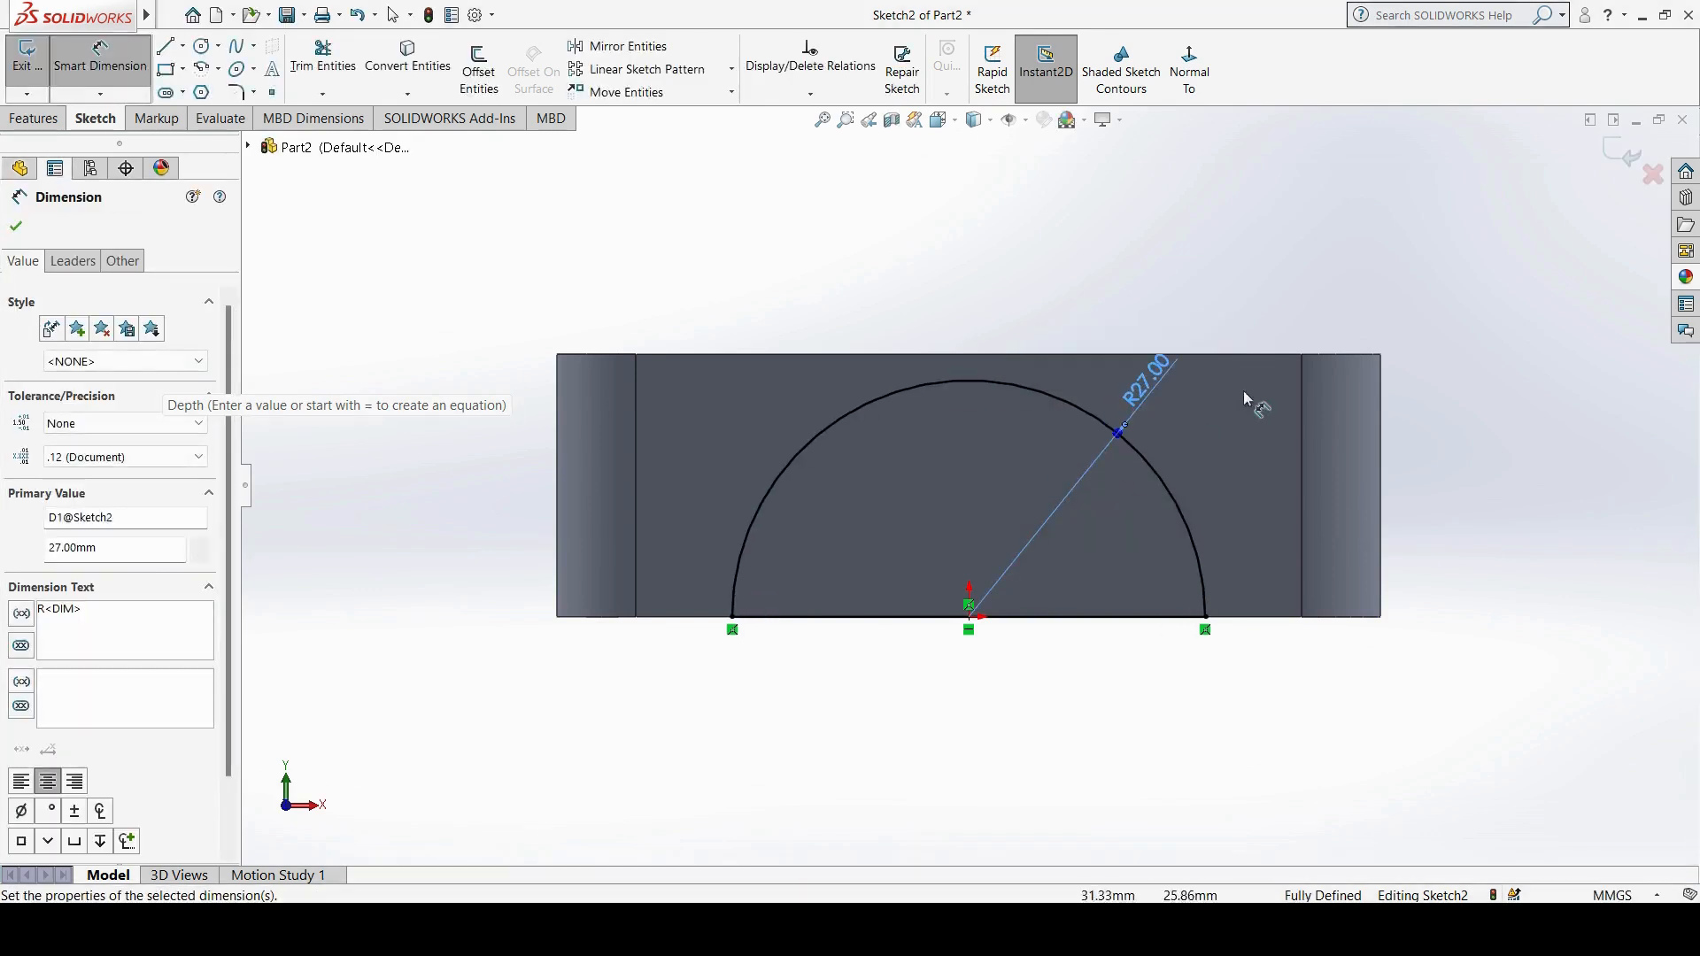
pyautogui.click(1623, 152)
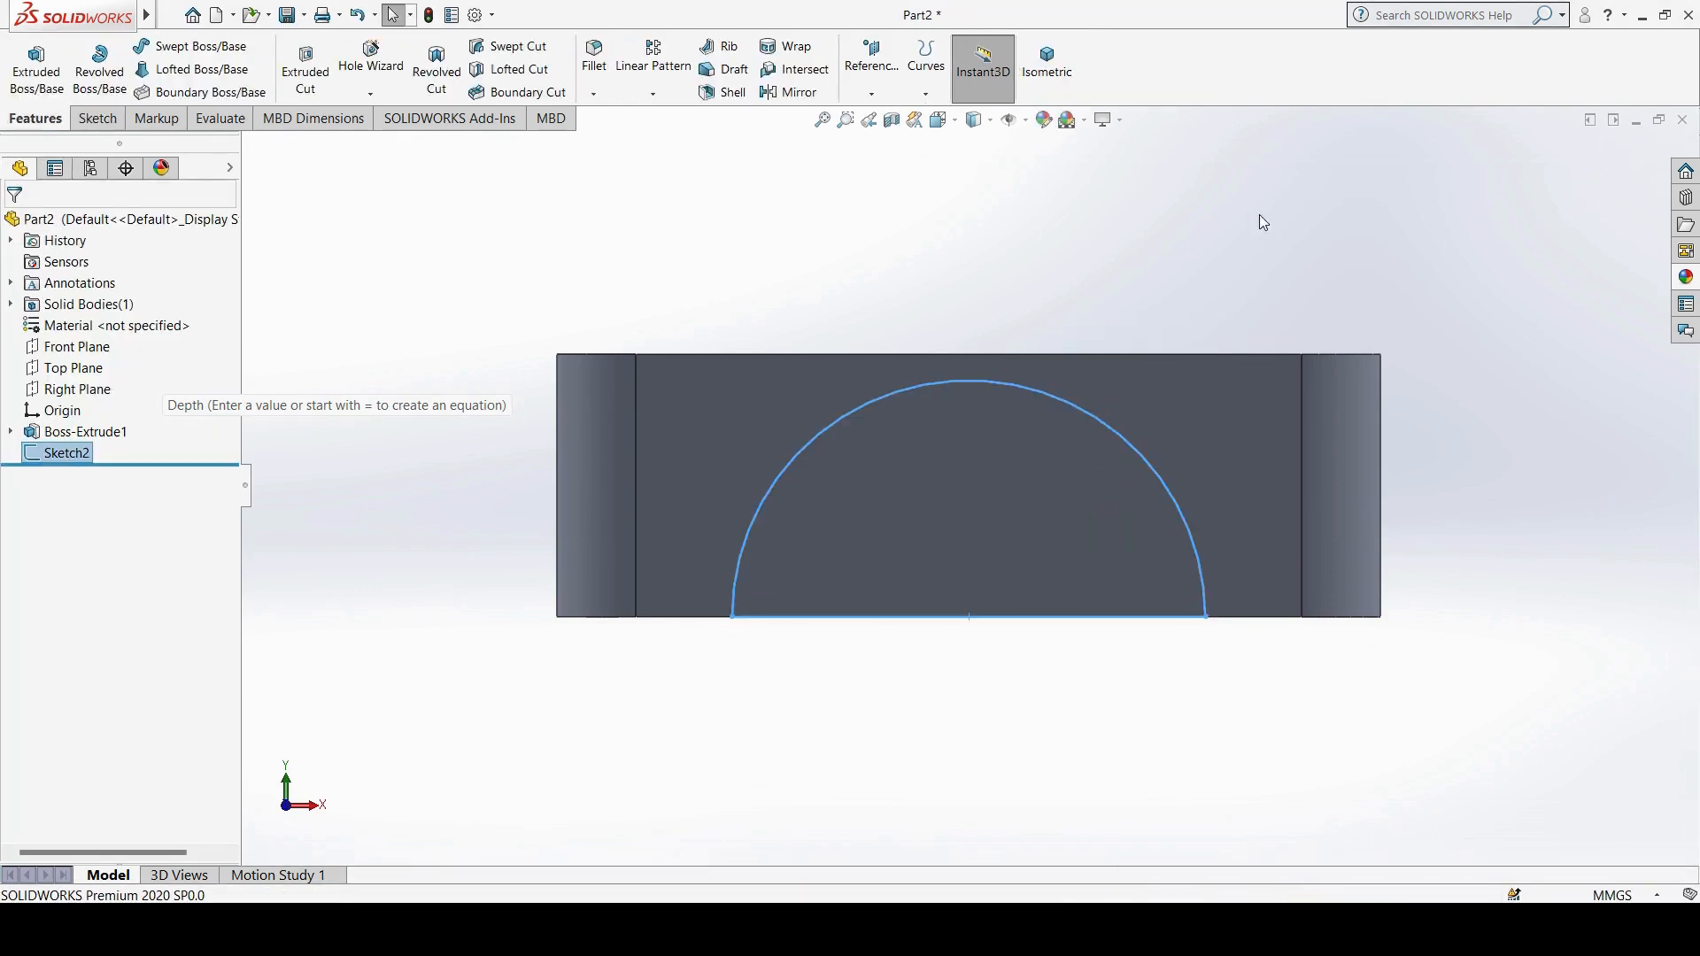
# Step: Cut the semicircular profile through the block with an Extruded Cut using the Up To Next end condition
pyautogui.click(1048, 72)
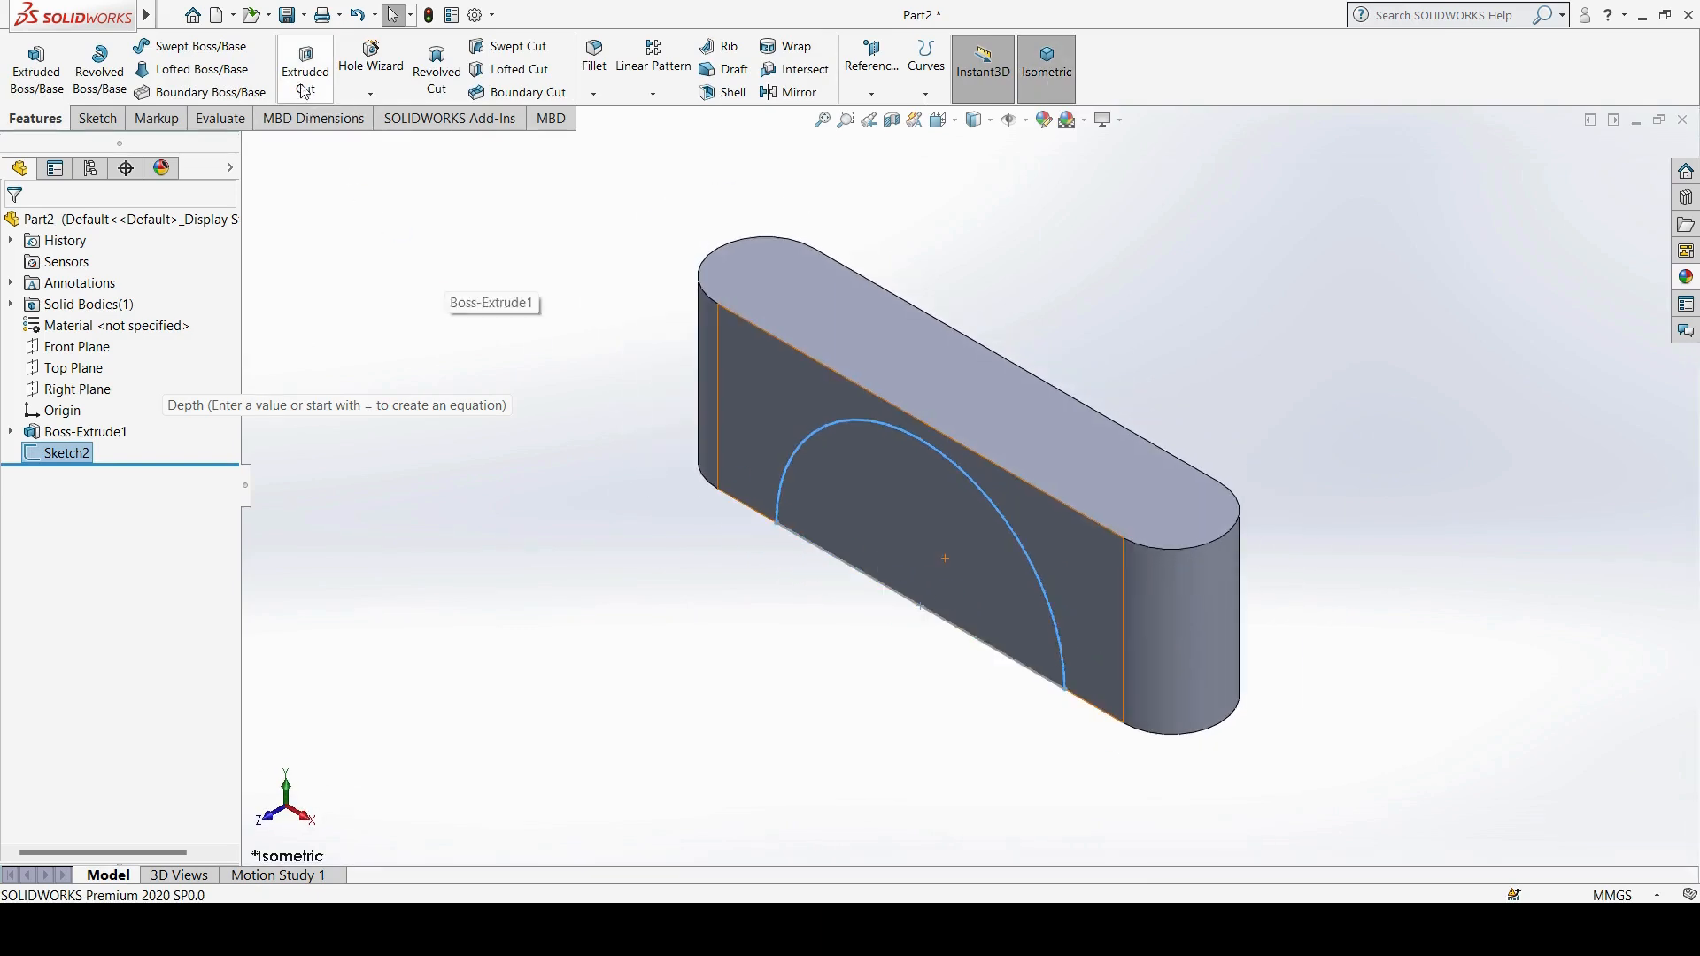
pyautogui.click(303, 86)
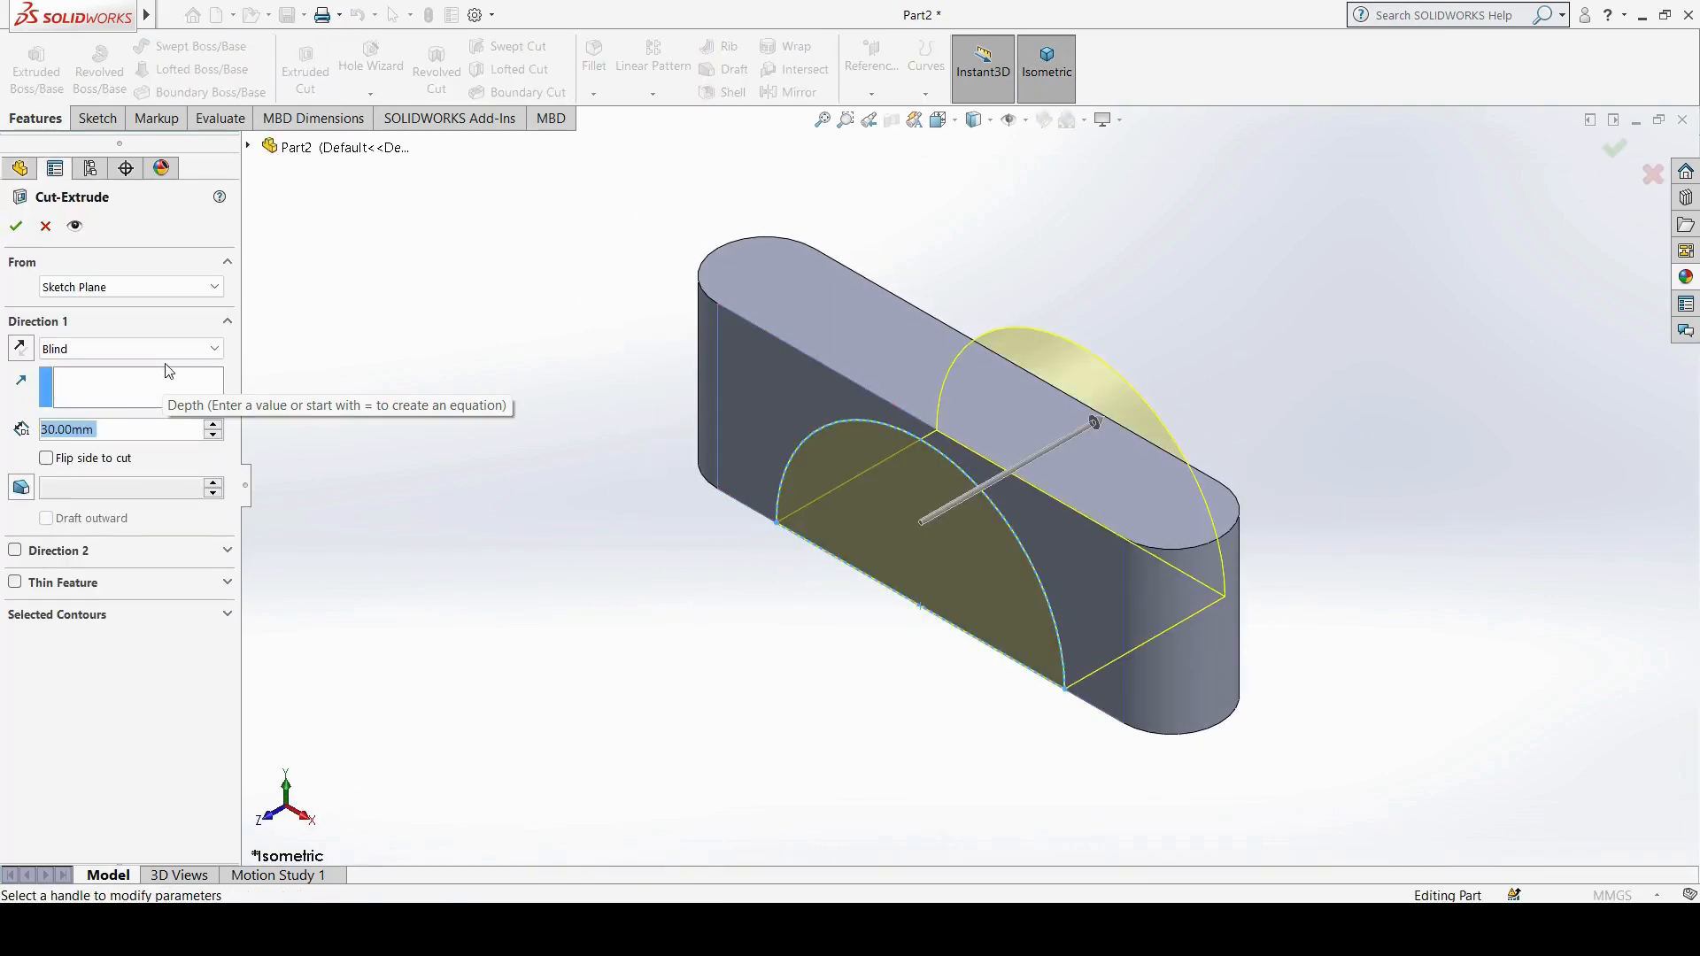
pyautogui.click(115, 349)
pyautogui.click(72, 413)
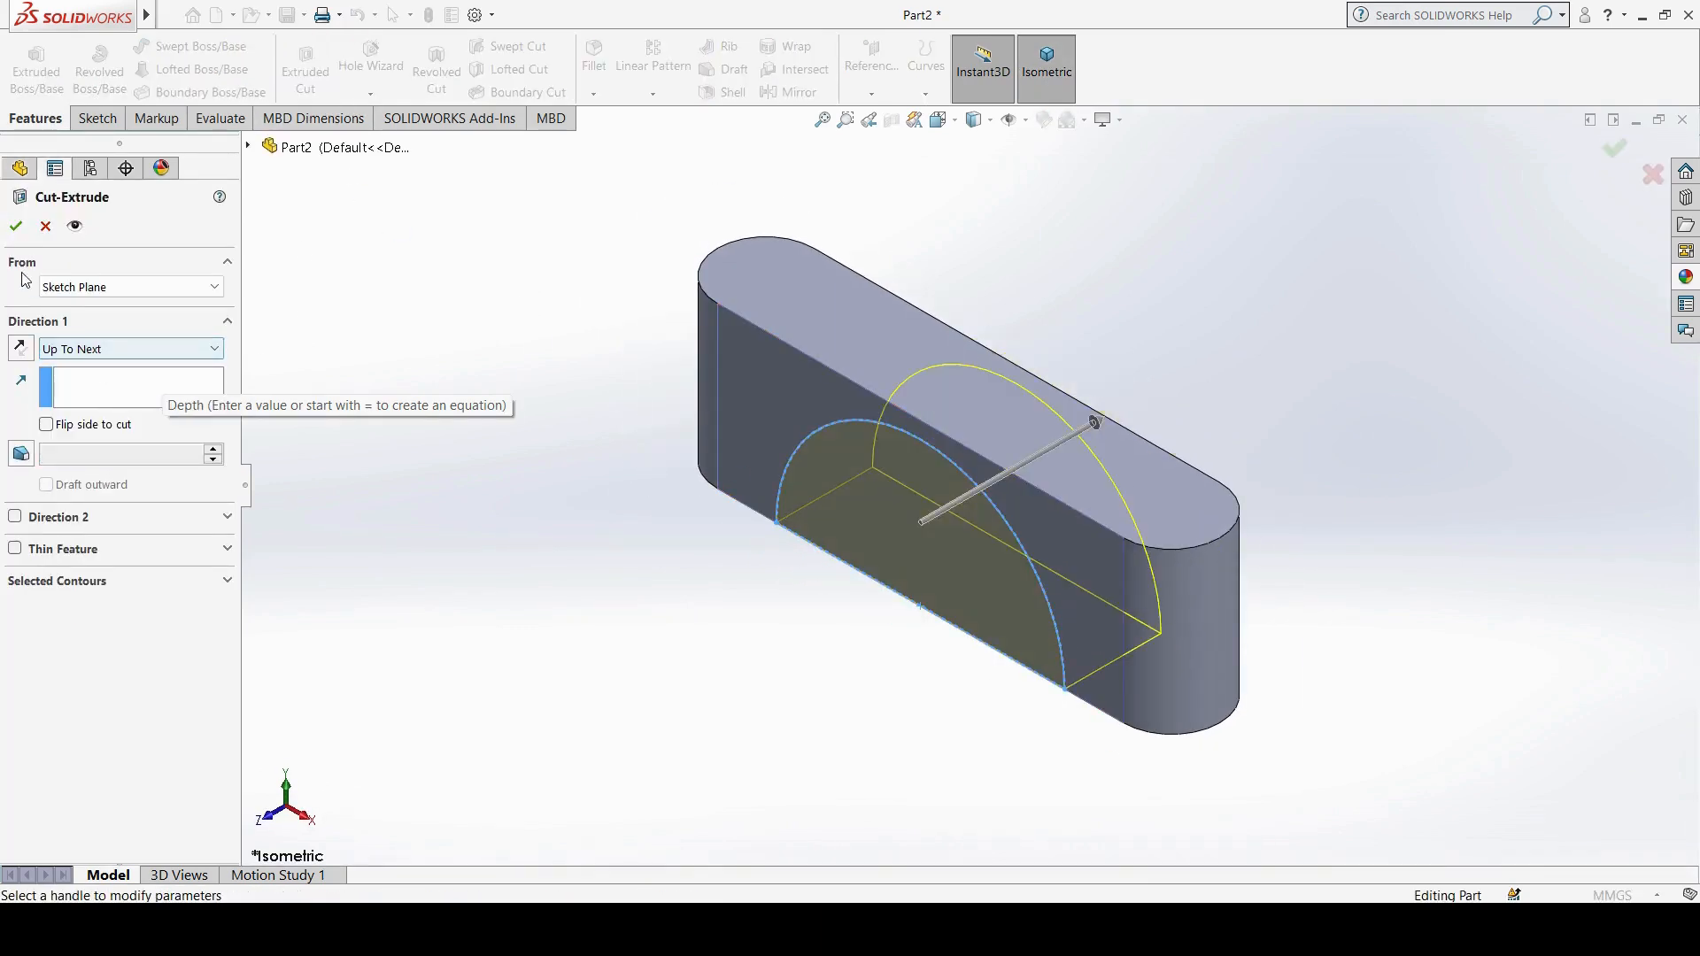
pyautogui.click(16, 226)
pyautogui.moveTo(778, 653)
pyautogui.mouseDown(button='middle')
pyautogui.moveTo(903, 493)
pyautogui.moveTo(876, 668)
pyautogui.mouseUp(button='middle')
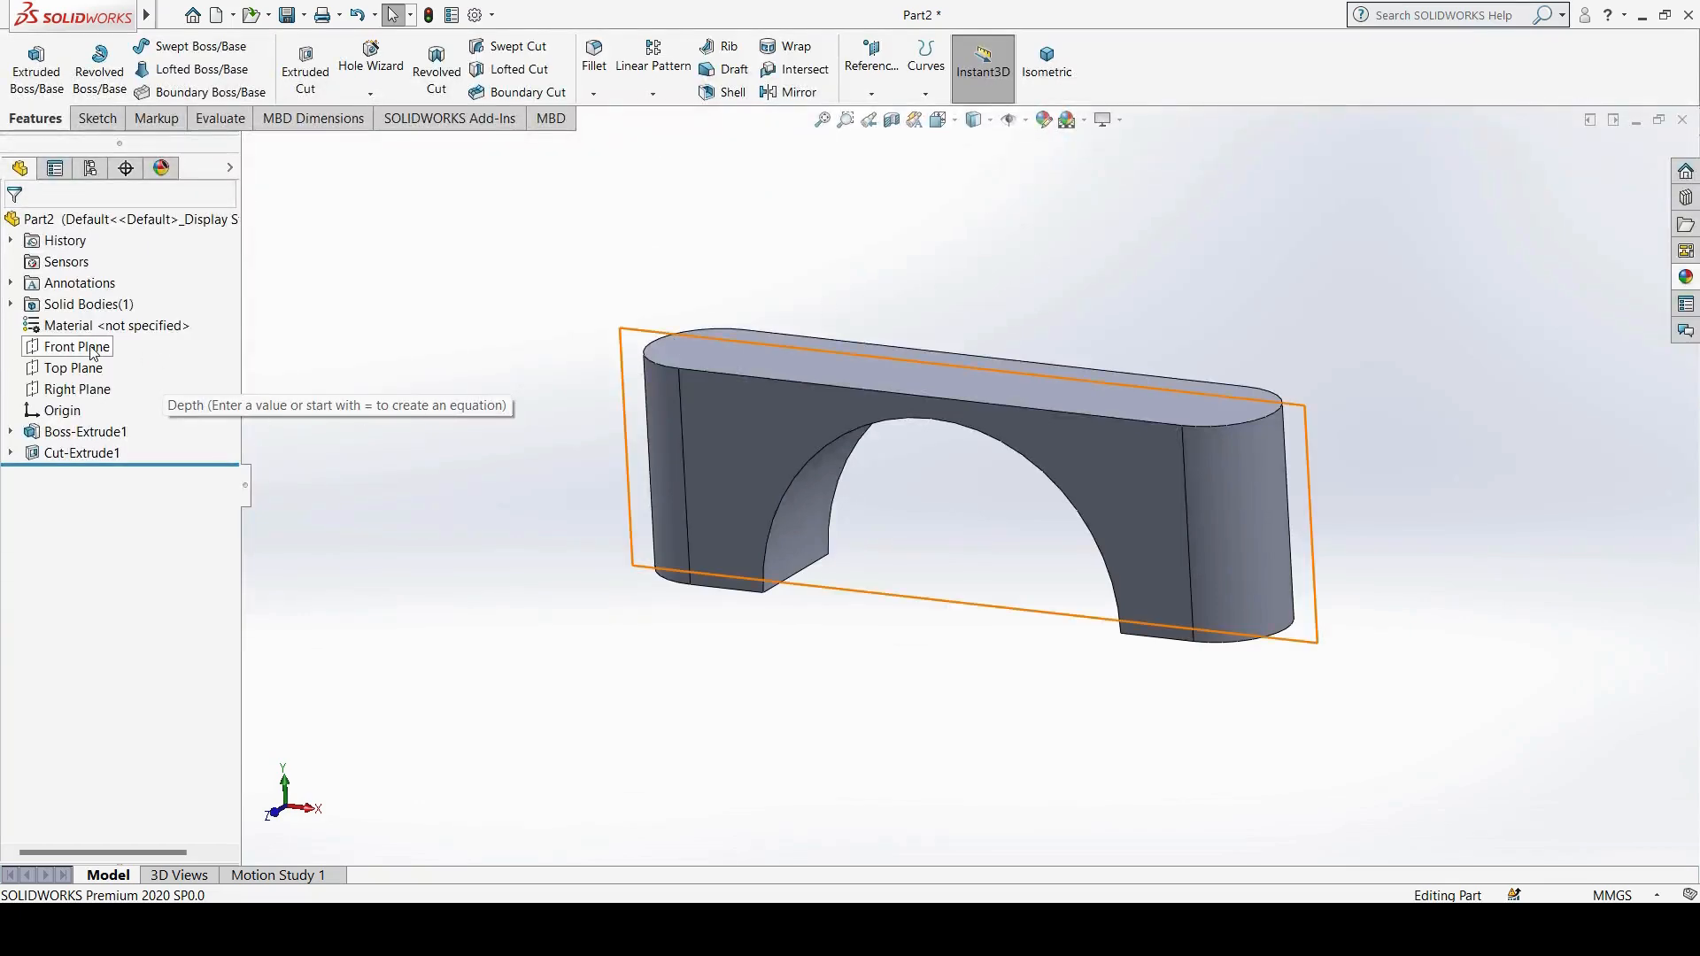
# Step: Start a sketch on the Front Plane and convert the arched cutout's edge into a sketch arc
pyautogui.click(86, 352)
pyautogui.click(96, 331)
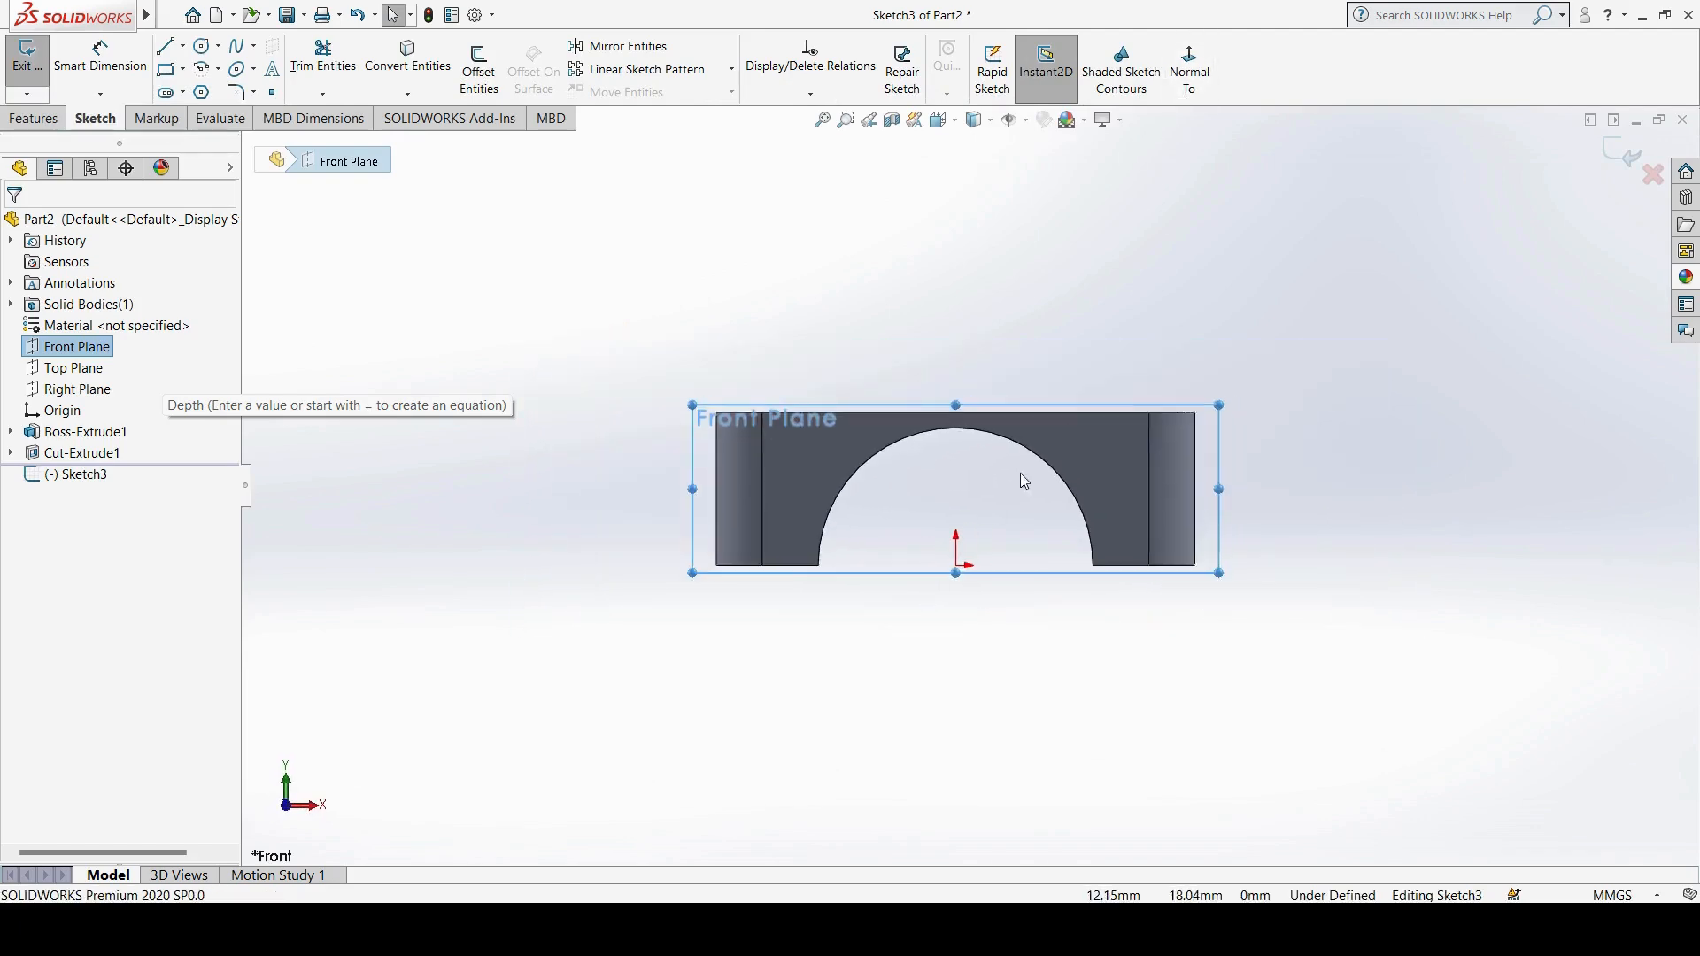
pyautogui.click(1417, 375)
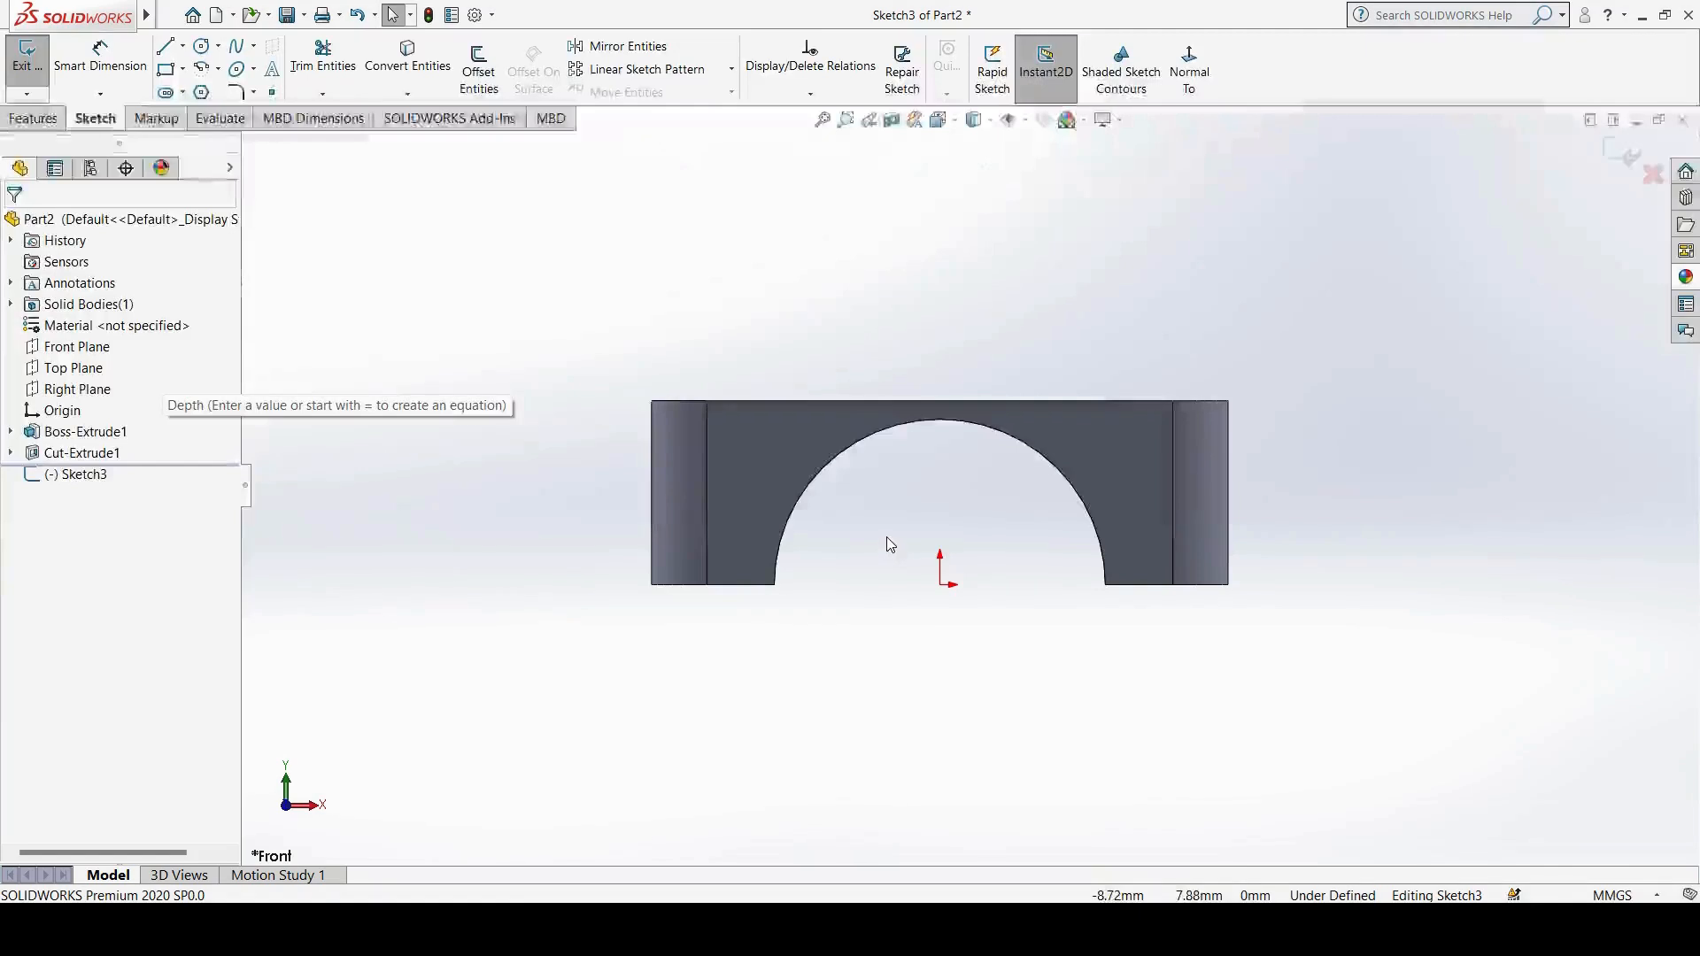
pyautogui.click(410, 65)
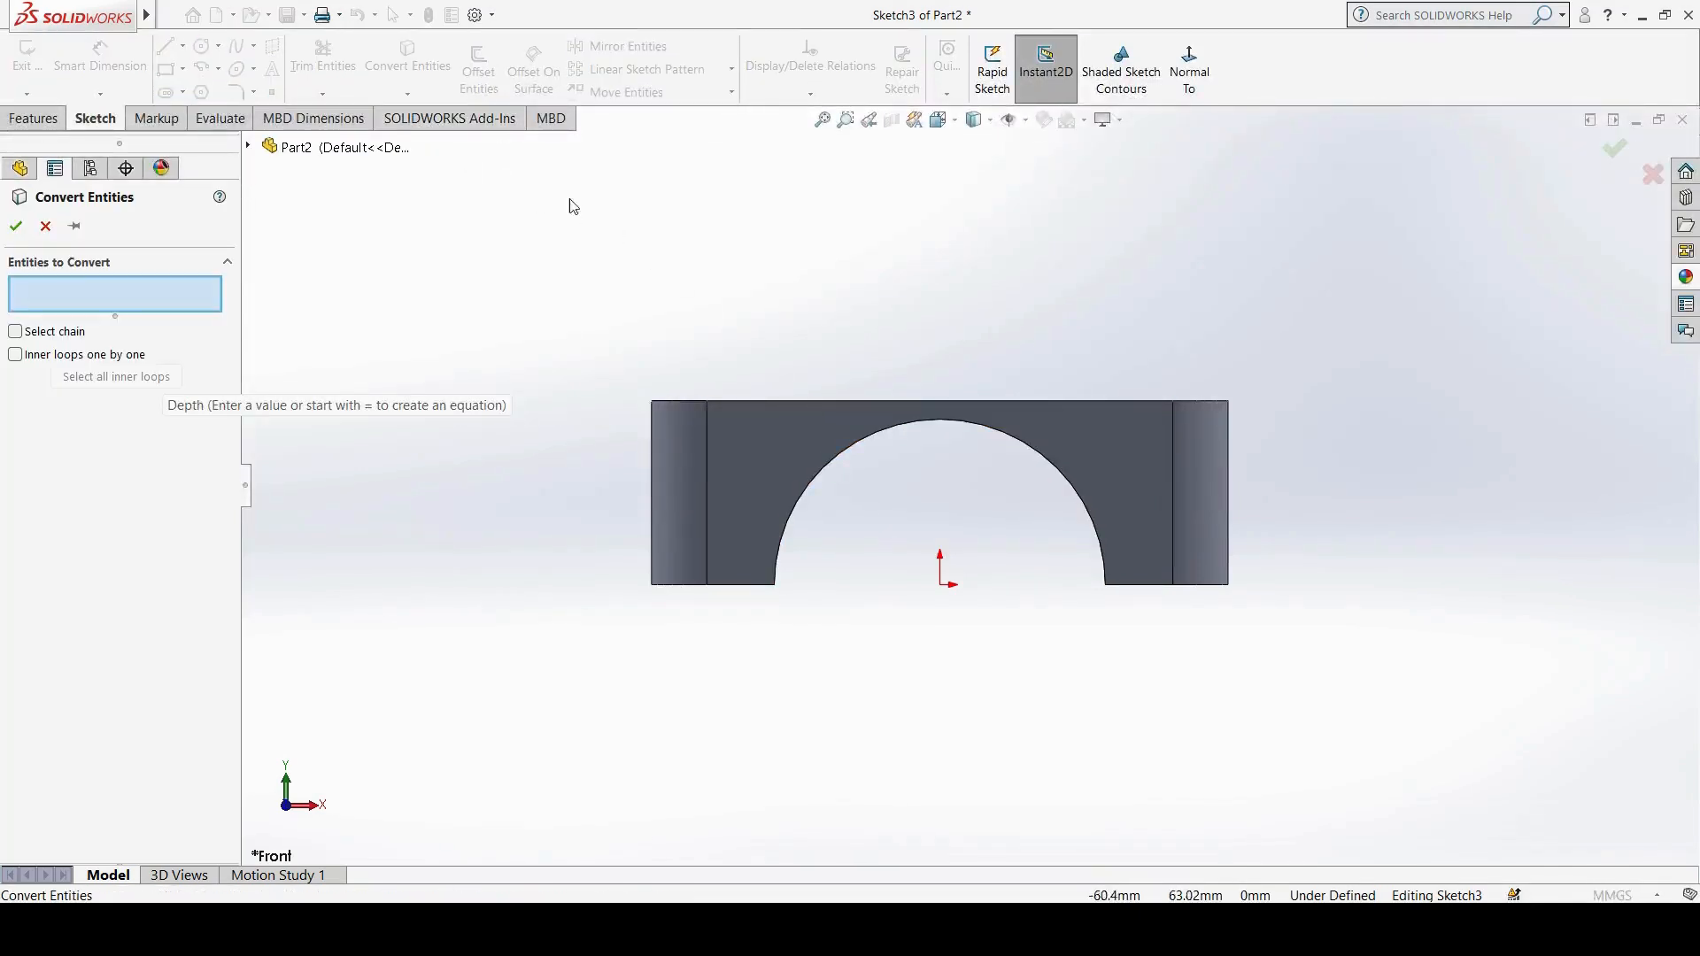
pyautogui.click(870, 442)
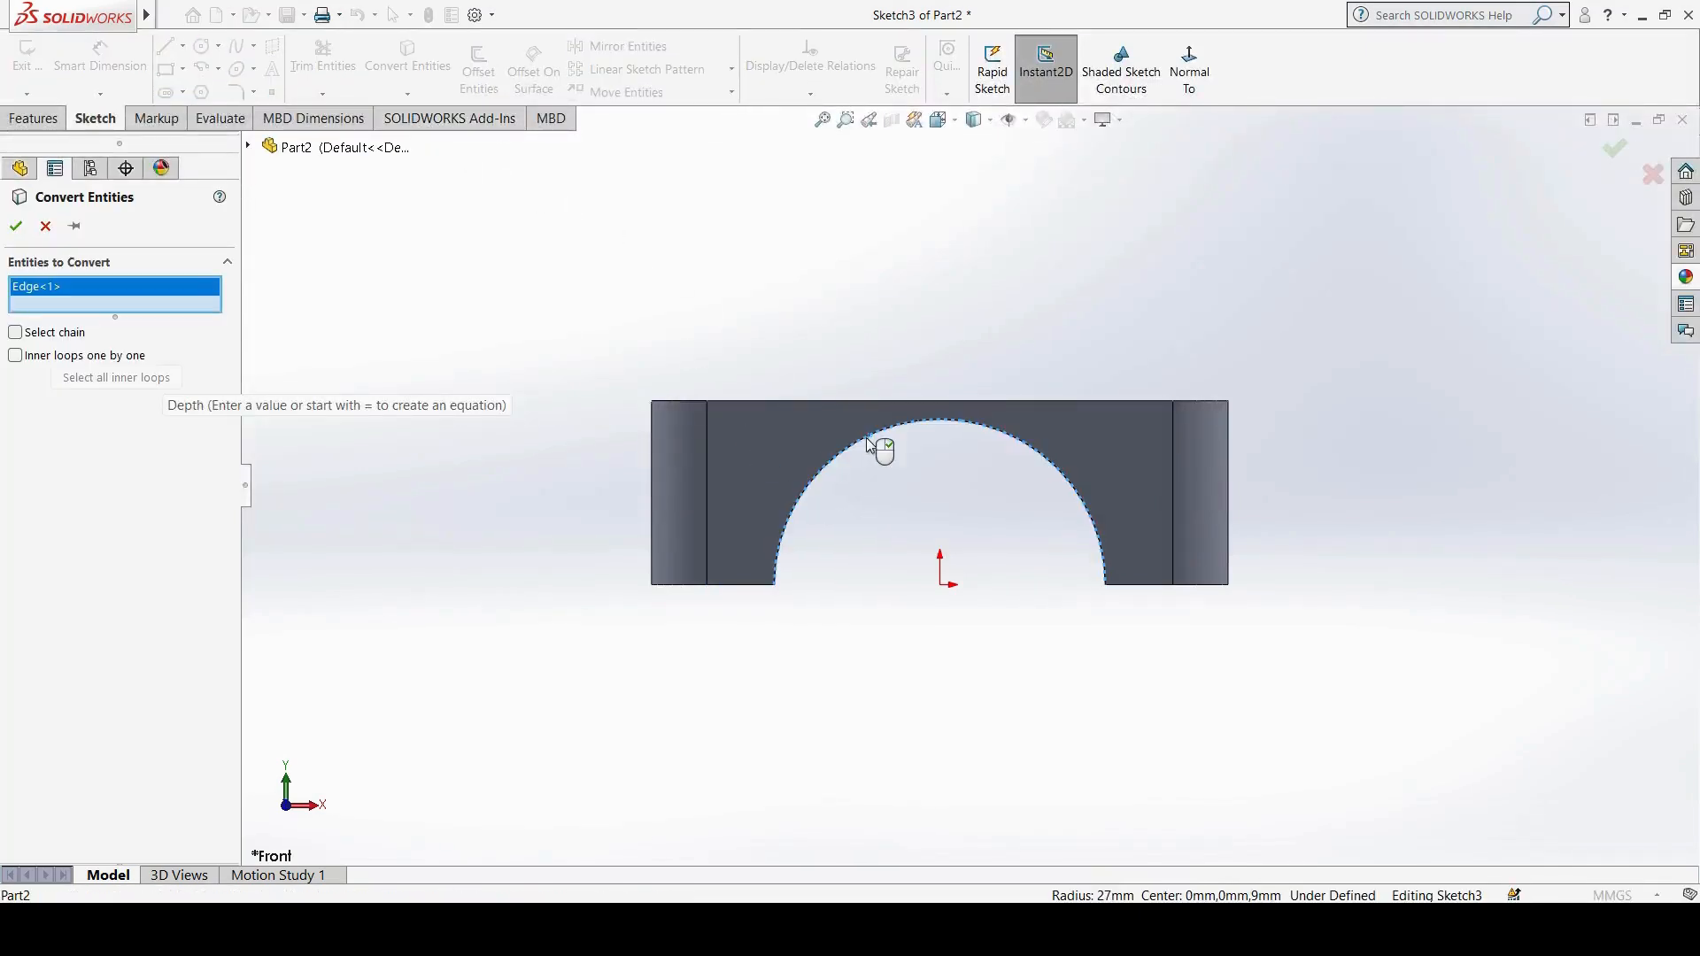
pyautogui.press('Return')
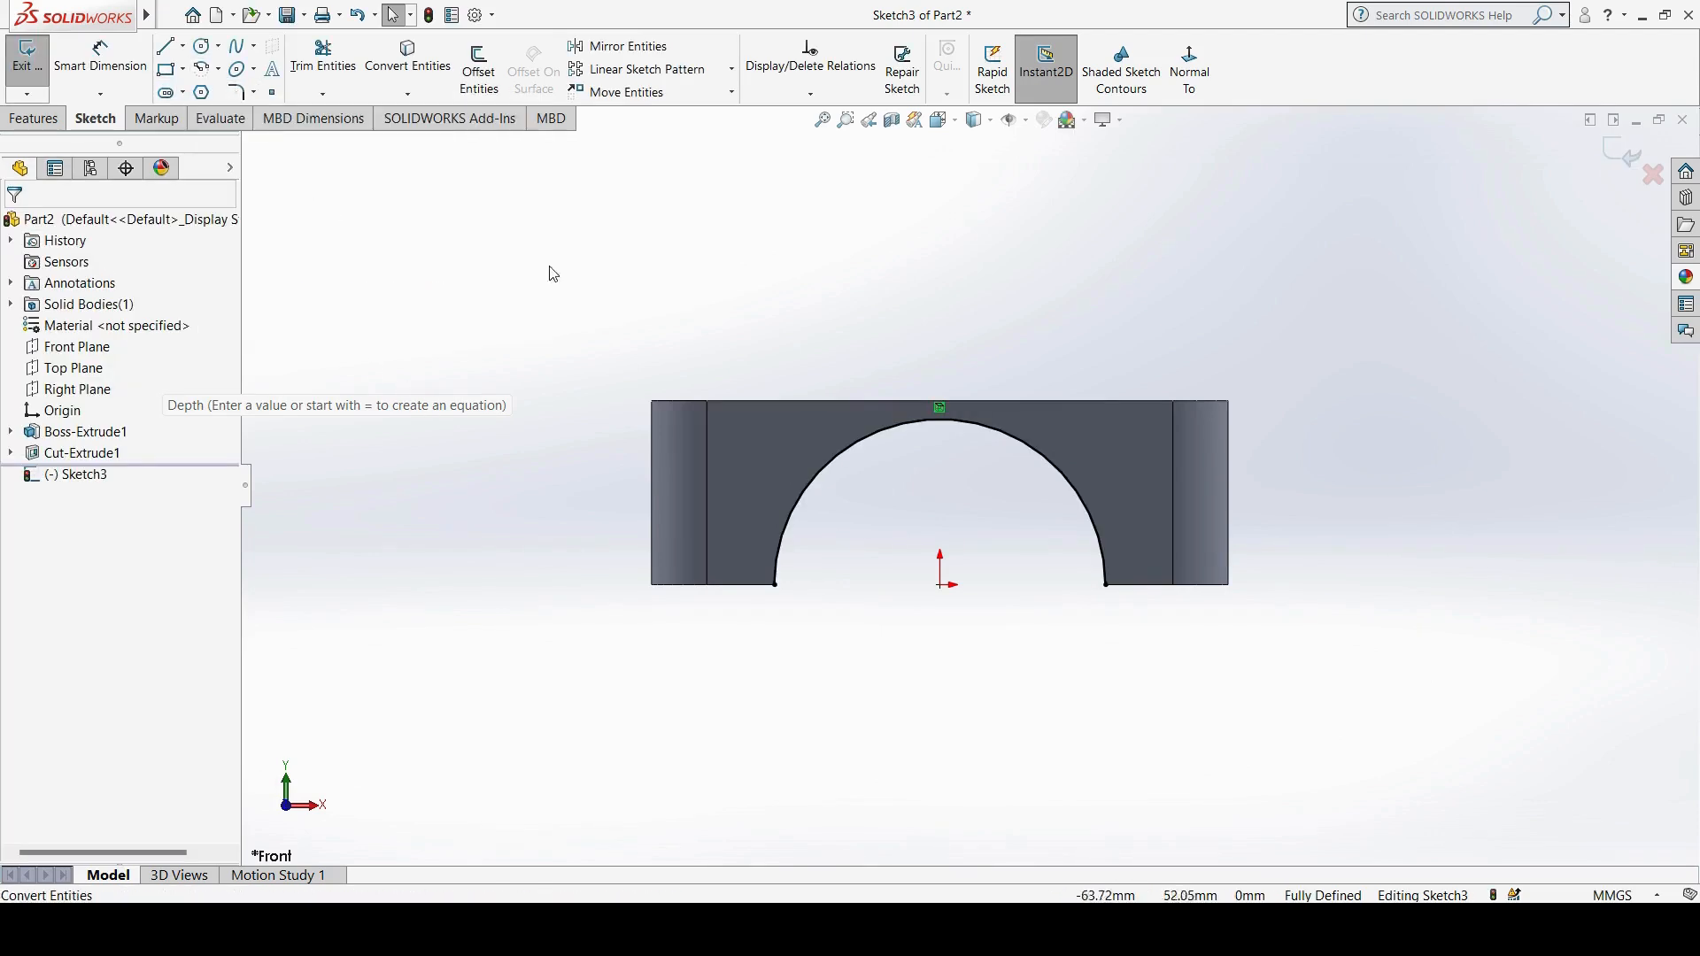
# Step: Consult the connecting rod reference drawing and offset the converted arc outward by 9 mm
pyautogui.hotkey('alt', 'Tab')
pyautogui.click(816, 512)
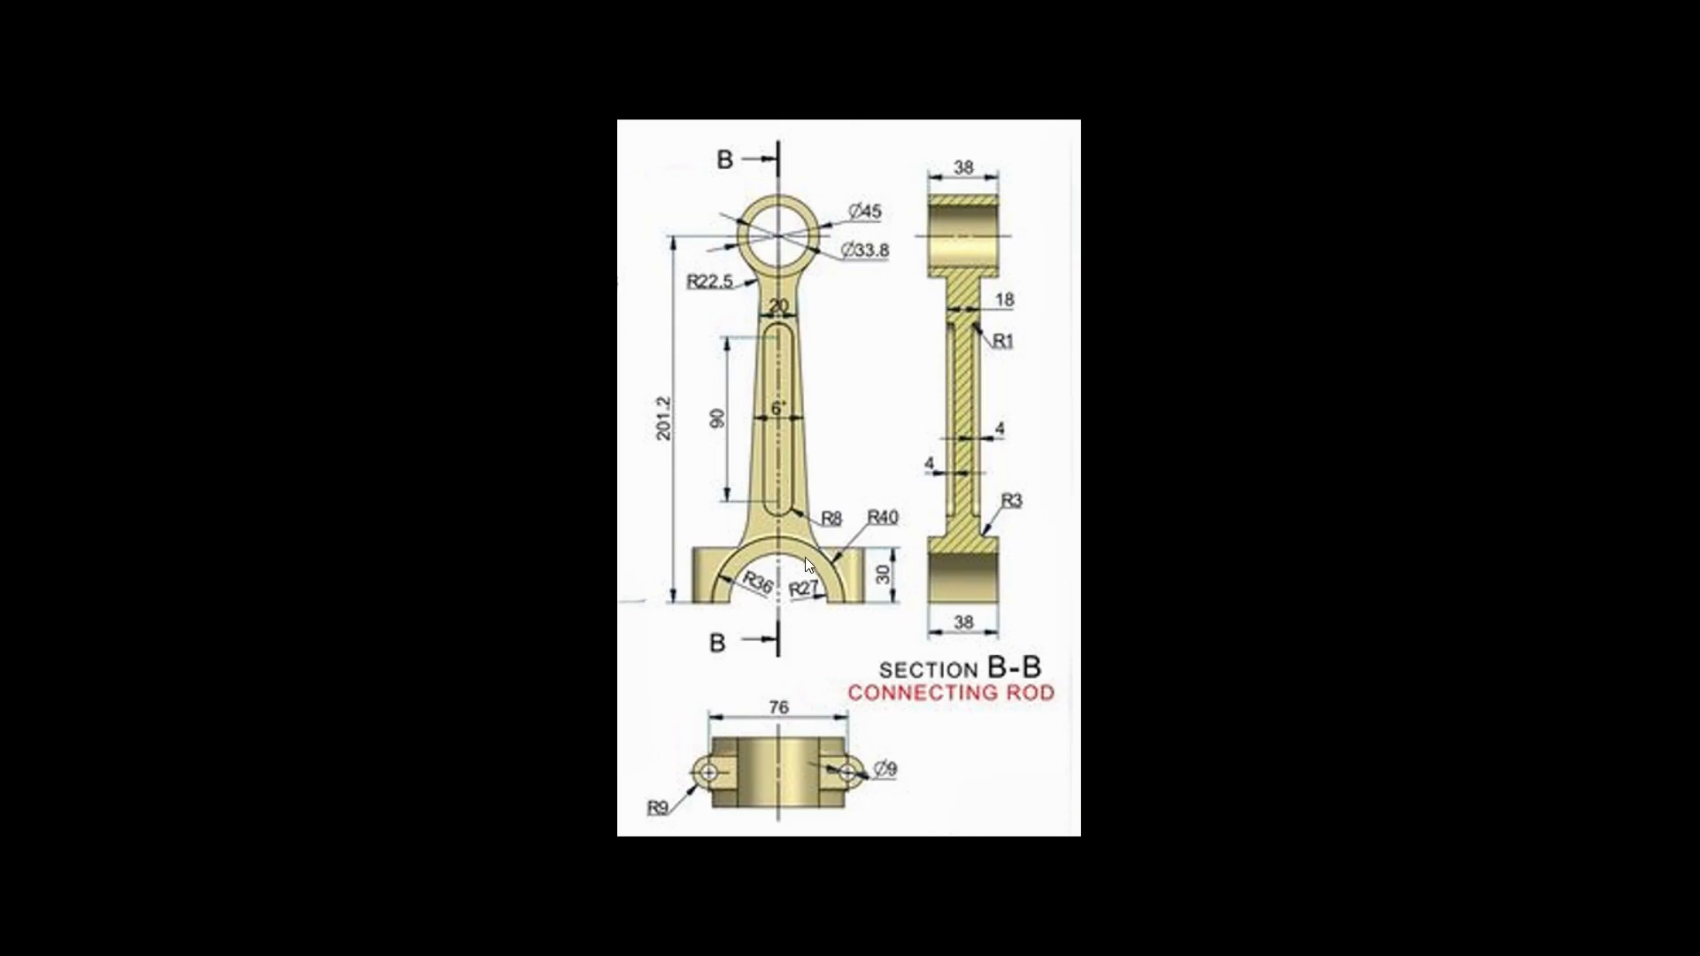
pyautogui.hotkey('alt', 'Tab')
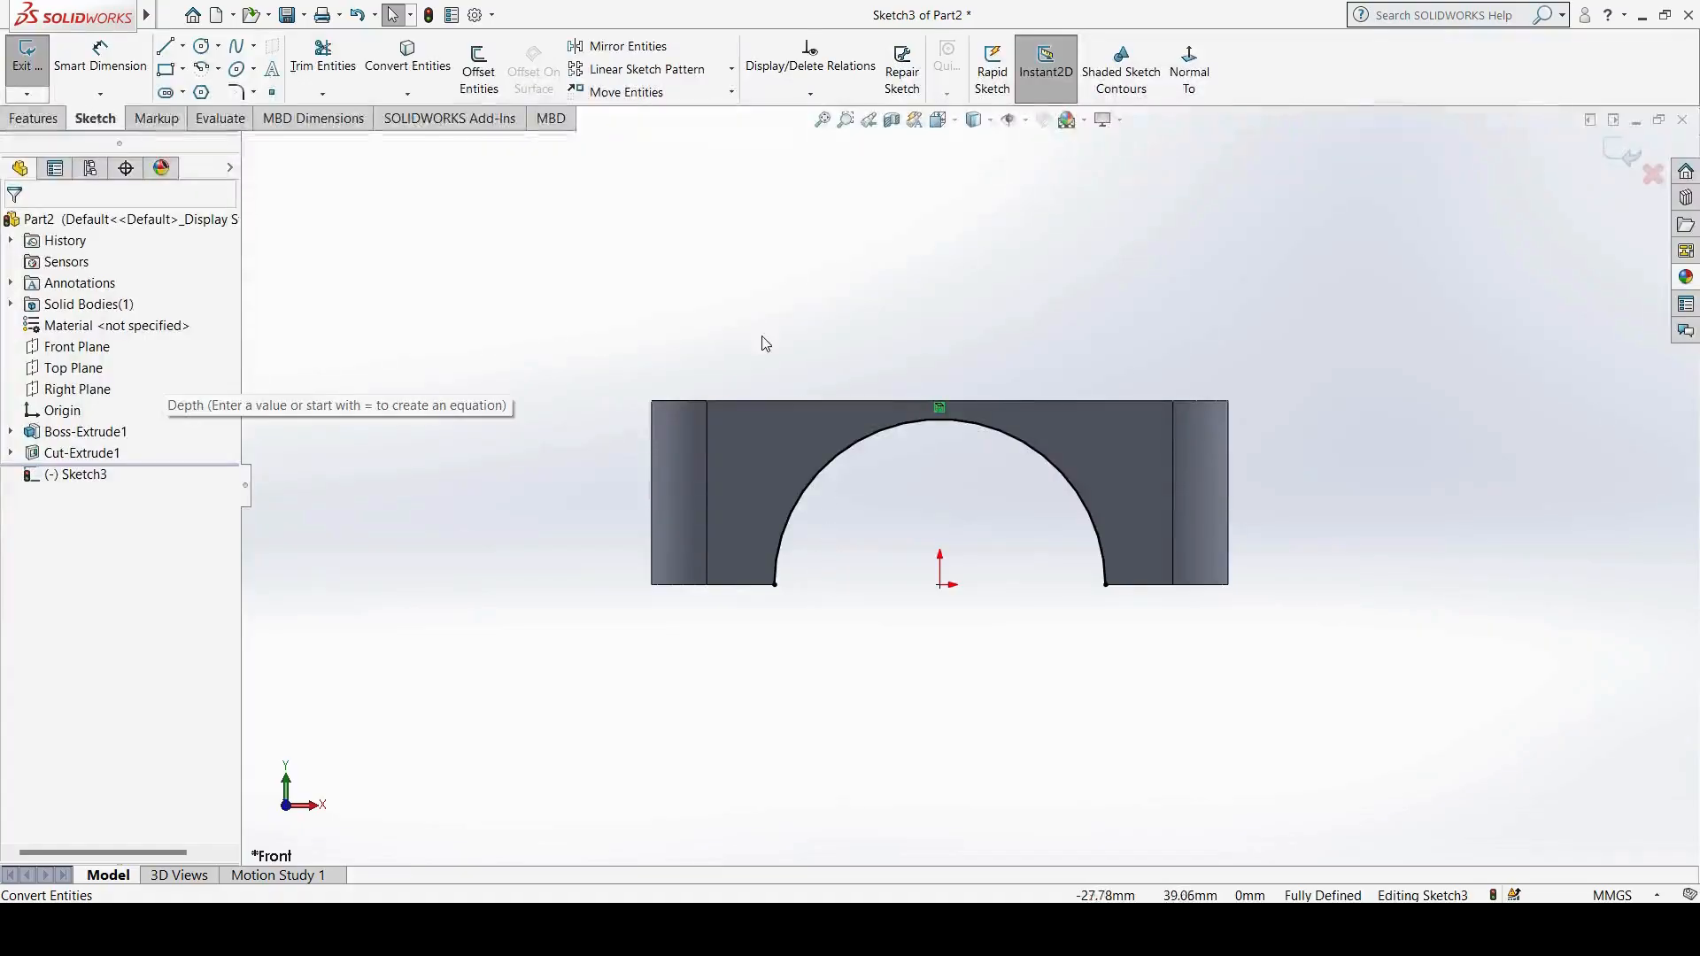
pyautogui.click(487, 79)
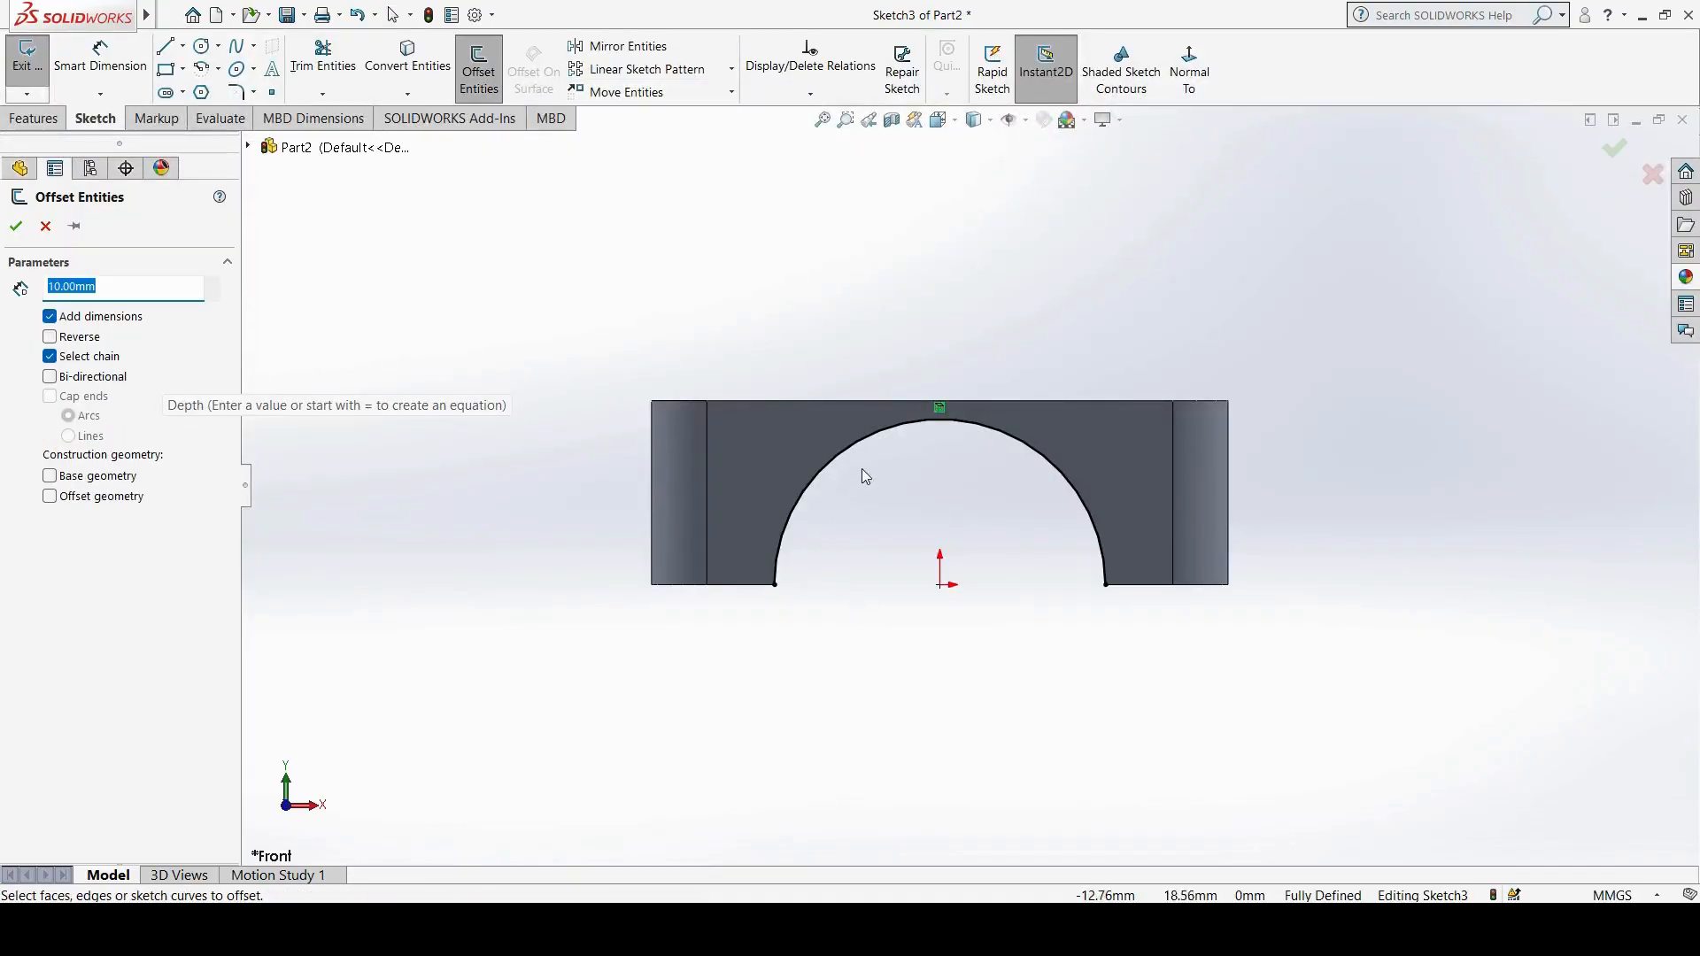
pyautogui.click(854, 445)
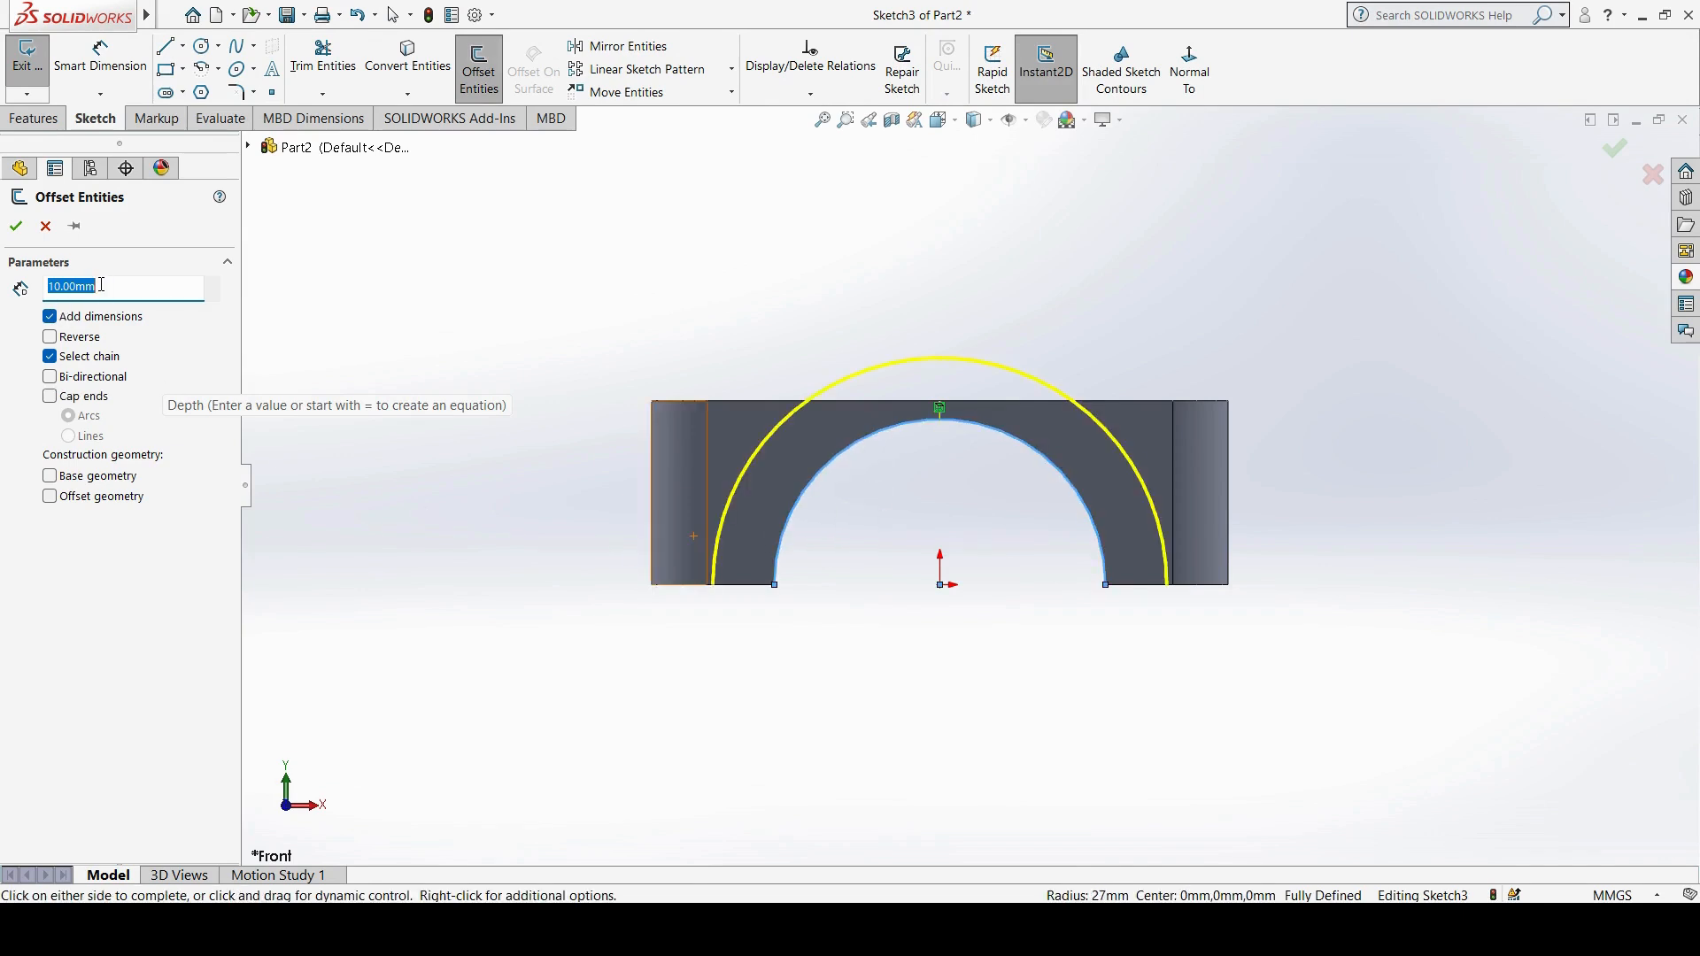
pyautogui.scroll(-1, 133, 313)
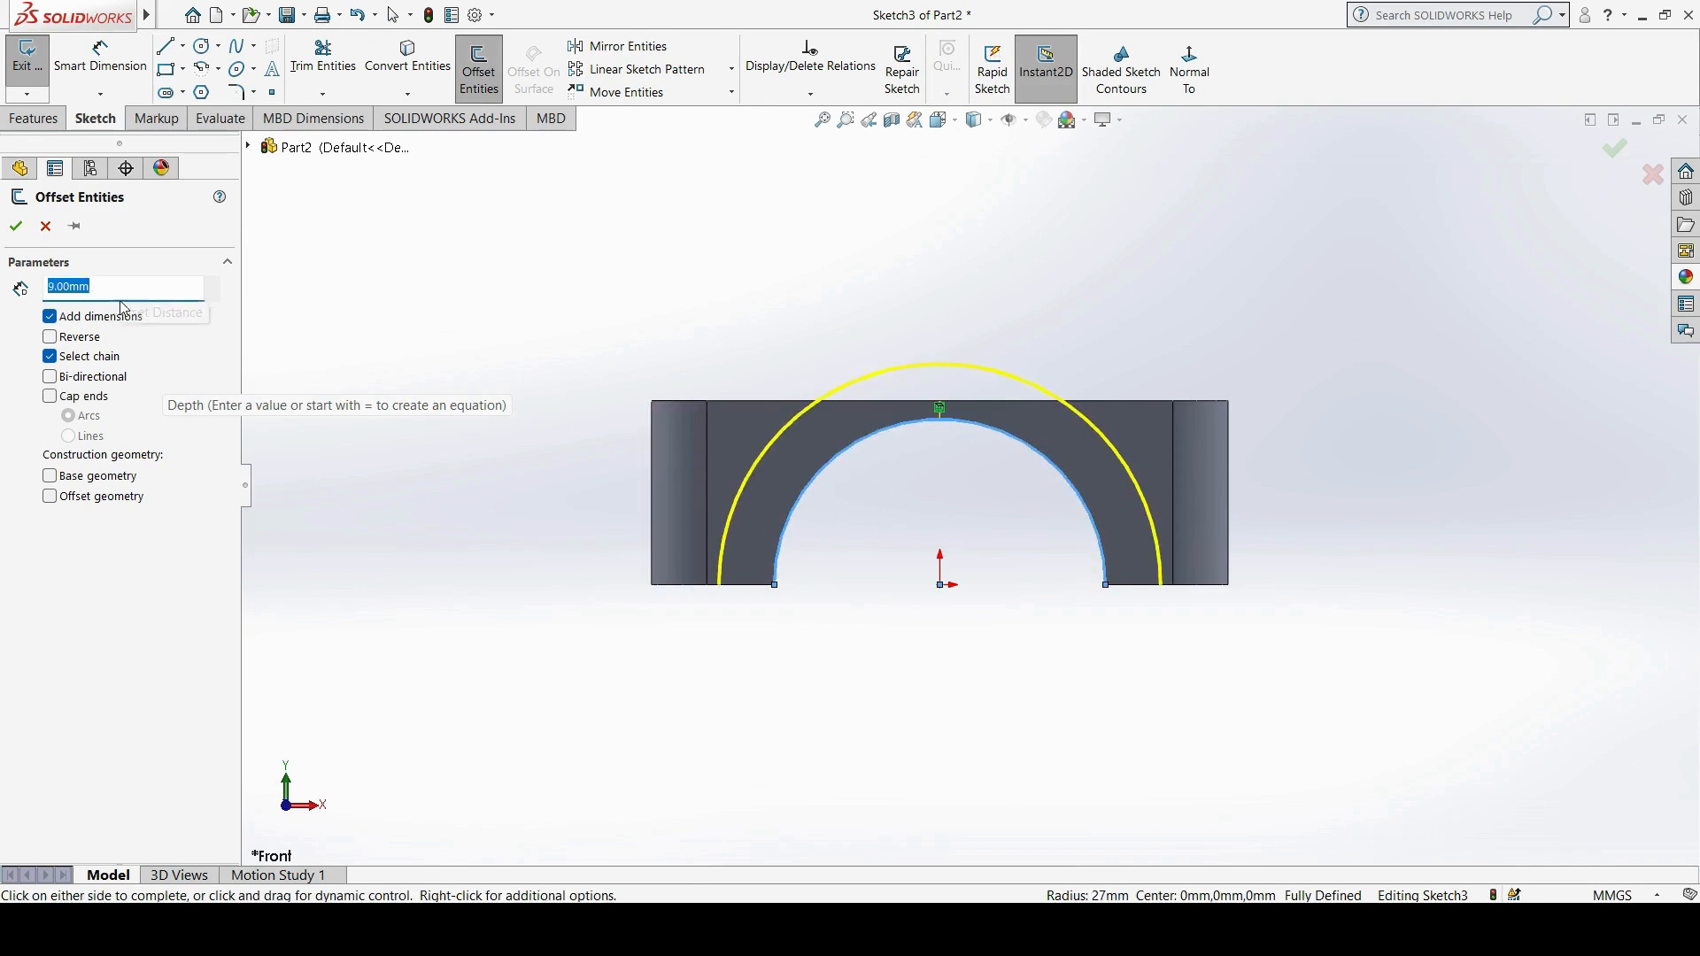
pyautogui.click(15, 225)
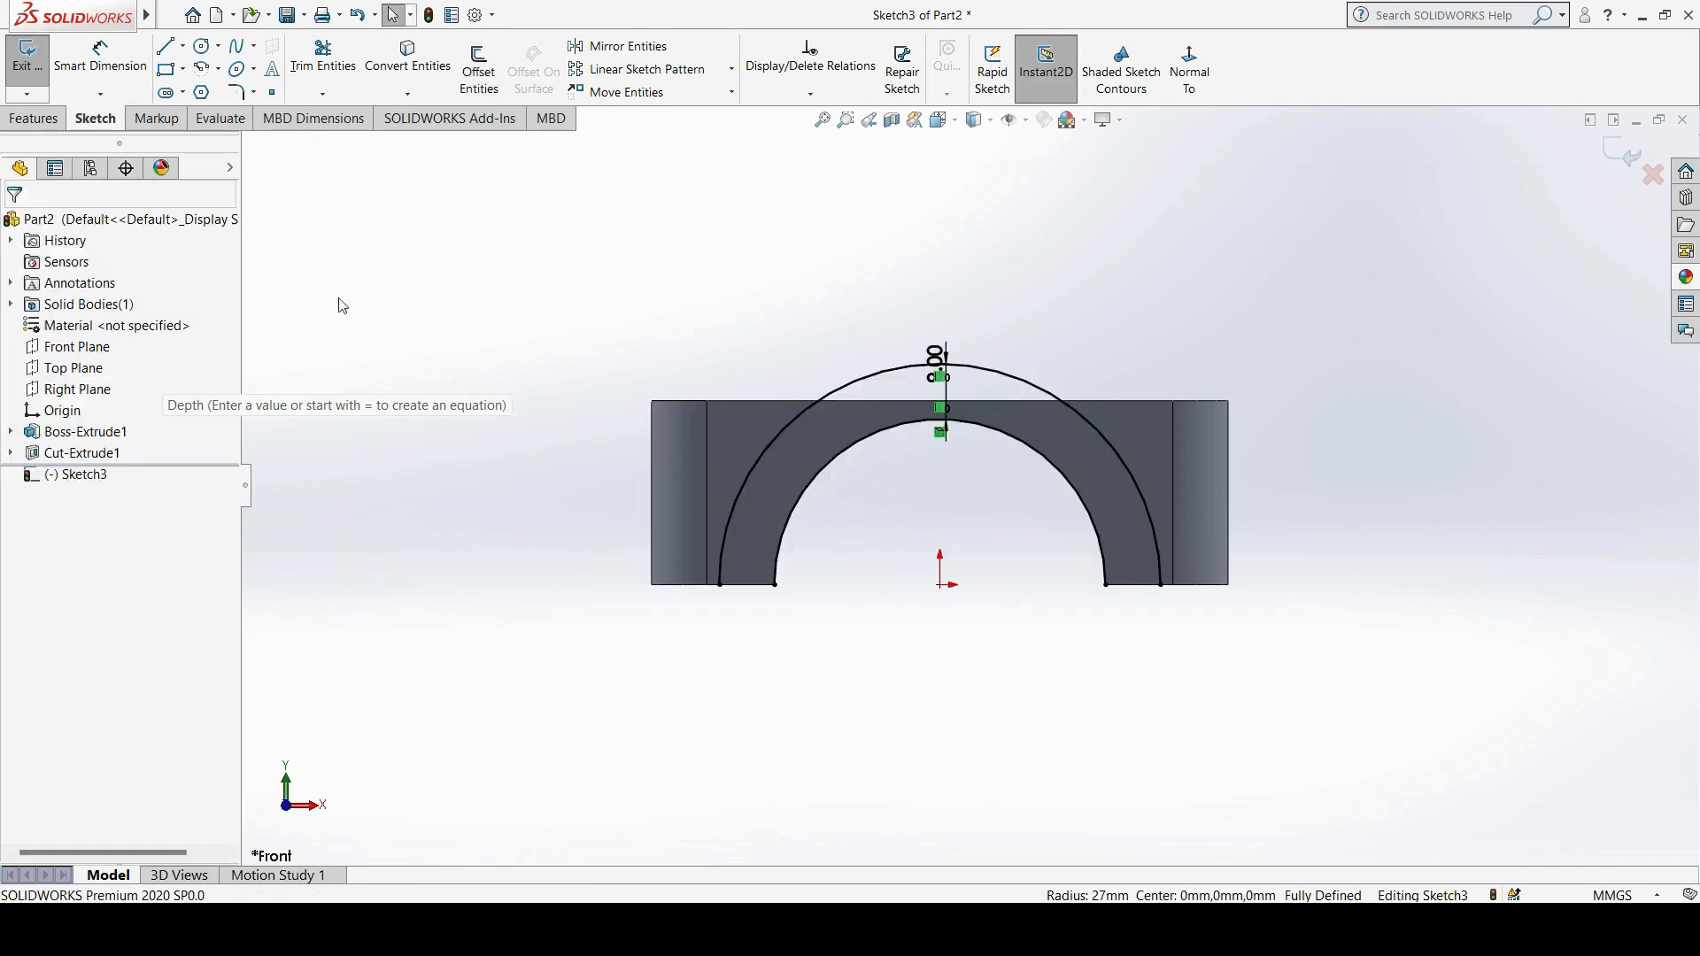
# Step: Close the ring between the two arcs with a short horizontal line at each end
pyautogui.click(165, 47)
pyautogui.click(719, 584)
pyautogui.doubleClick(775, 584)
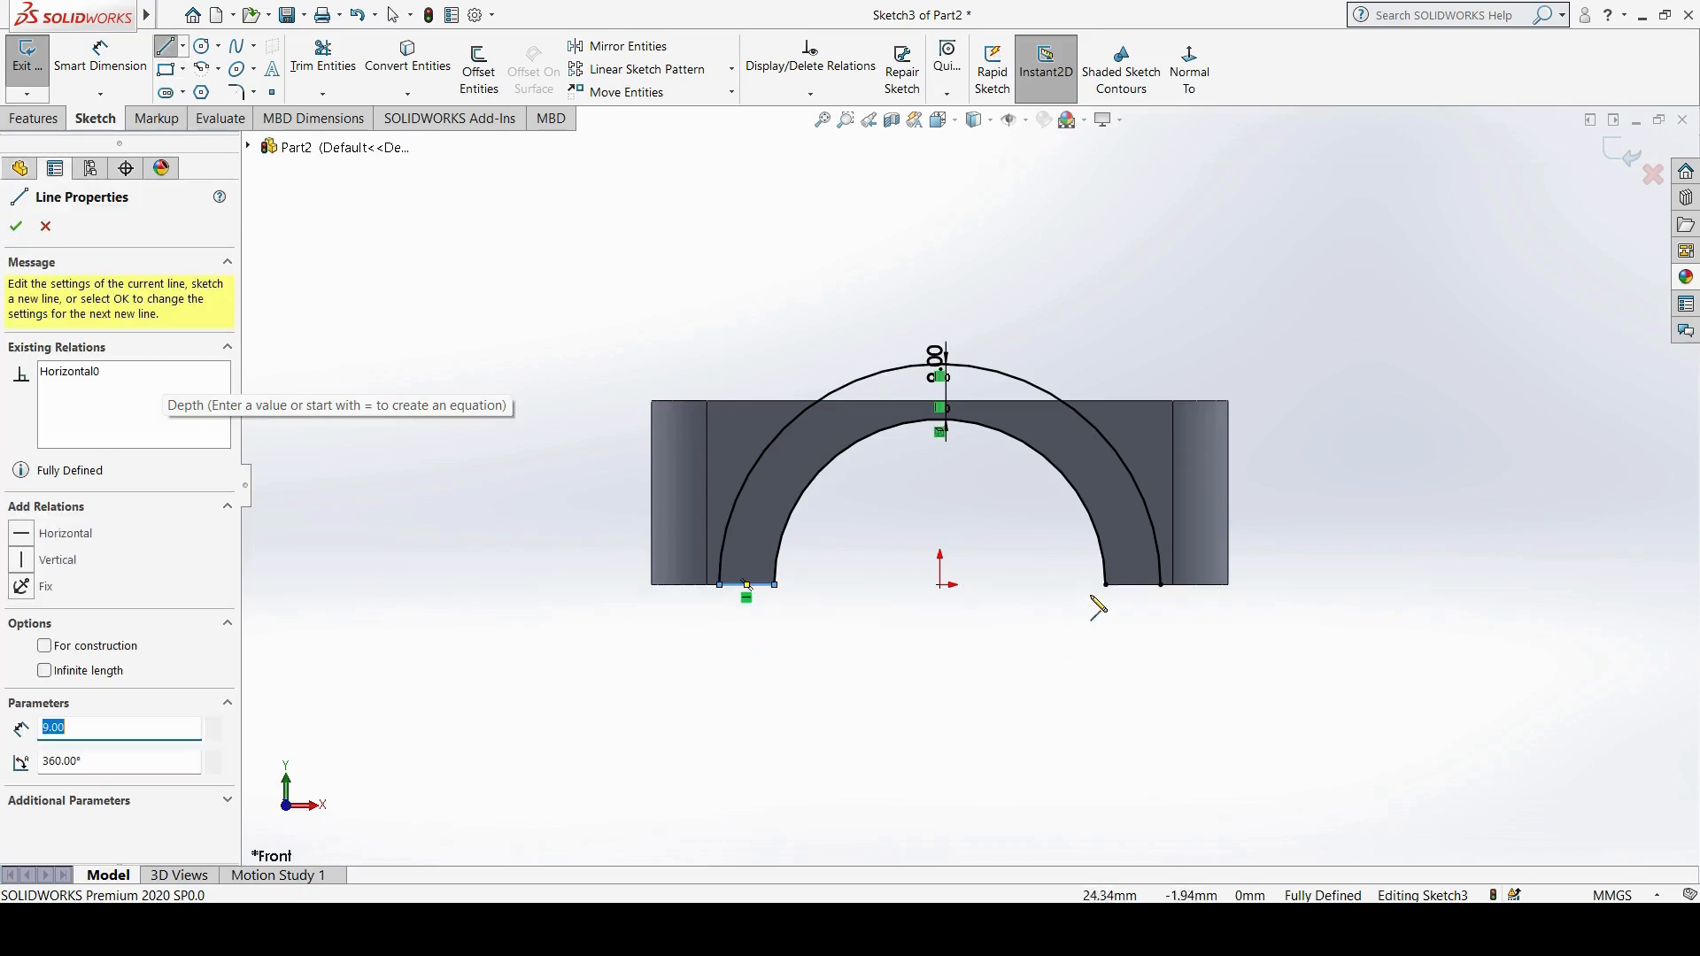
pyautogui.click(1107, 585)
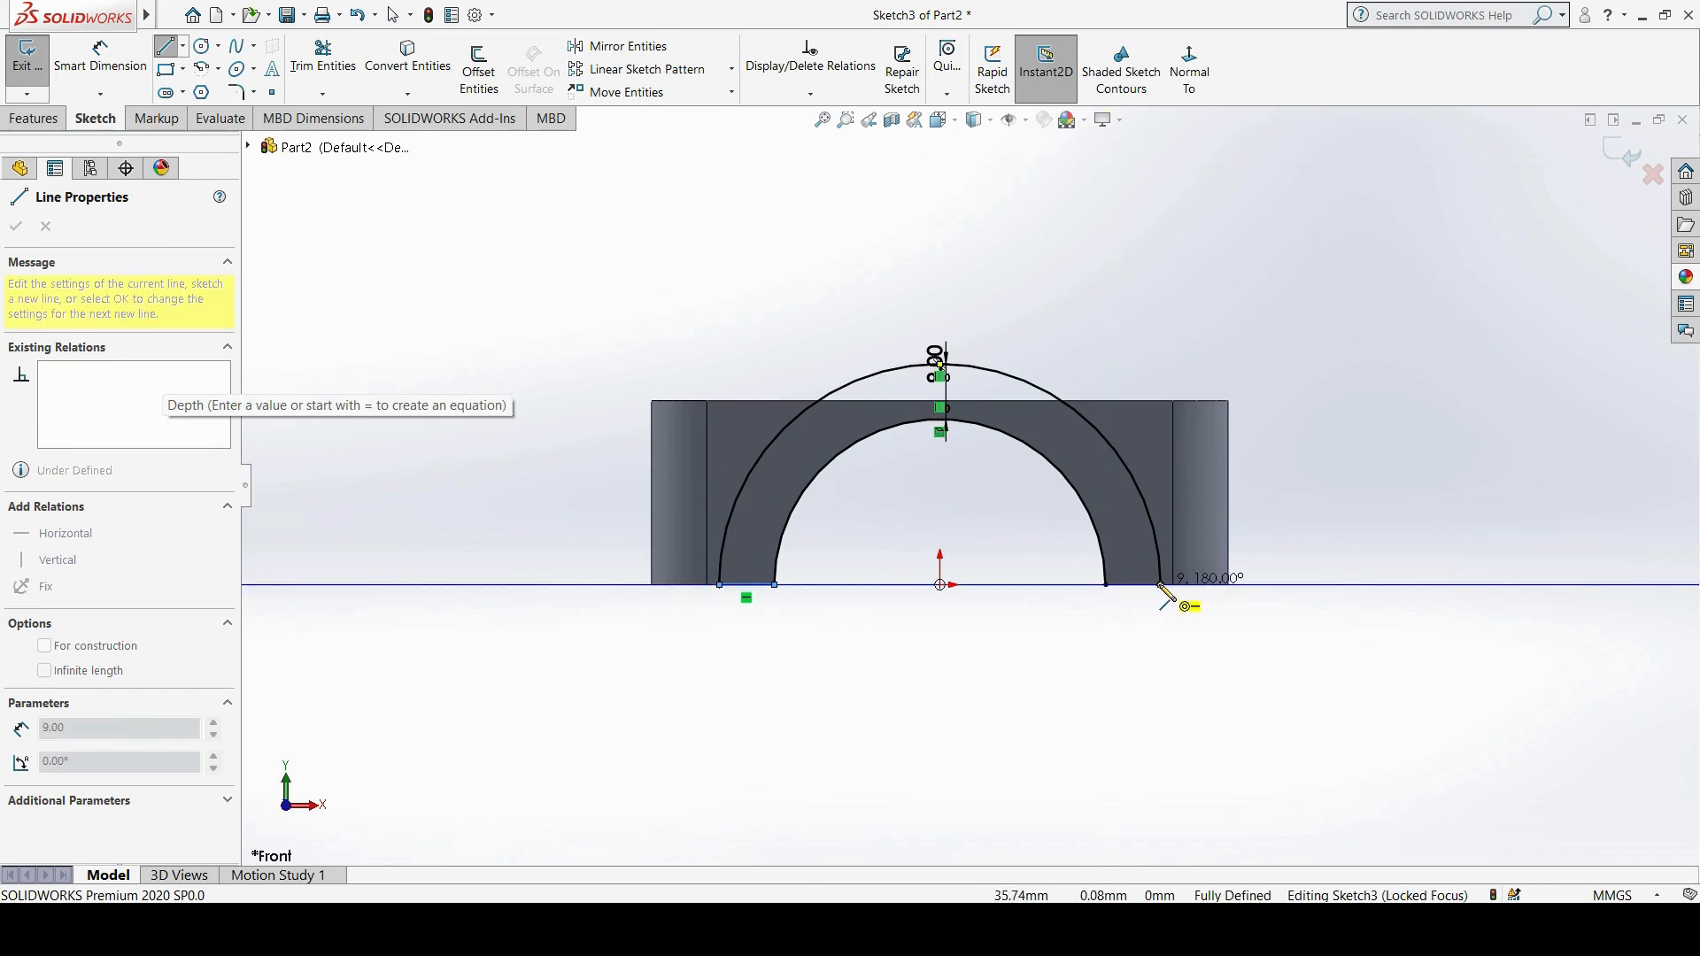
pyautogui.click(1161, 584)
pyautogui.press('Escape')
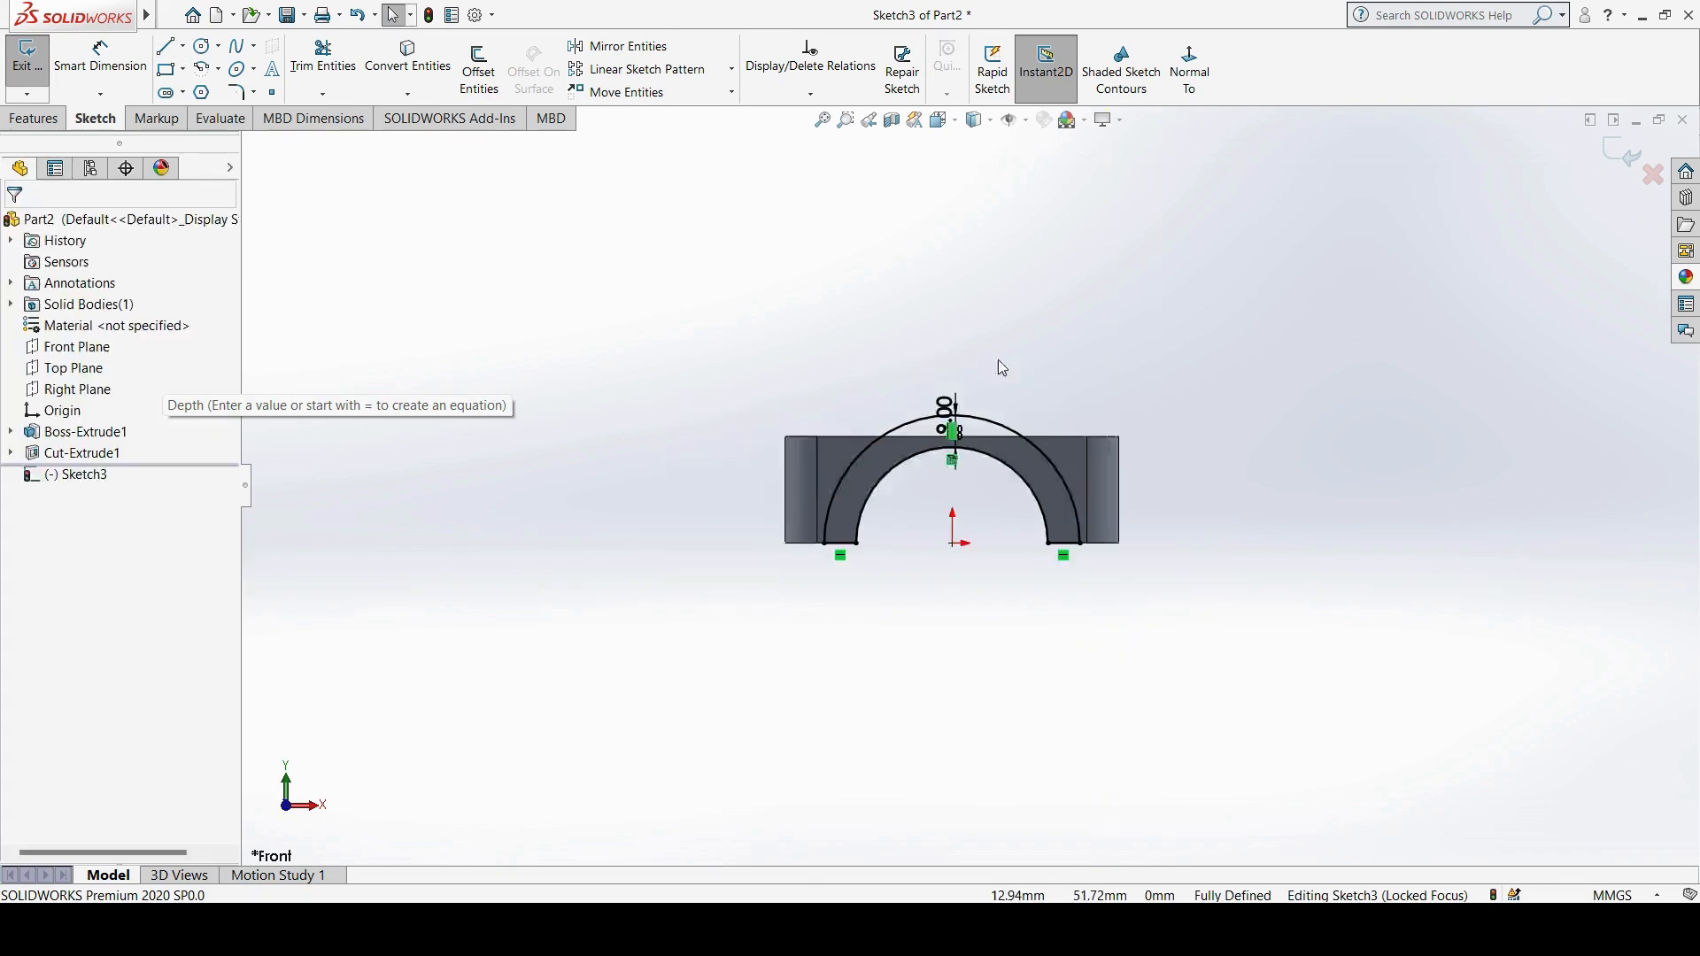
# Step: Sketch two concentric circles about 31 mm and 16 mm in diameter, centred about 81 mm above the origin
pyautogui.scroll(-3, 981, 321)
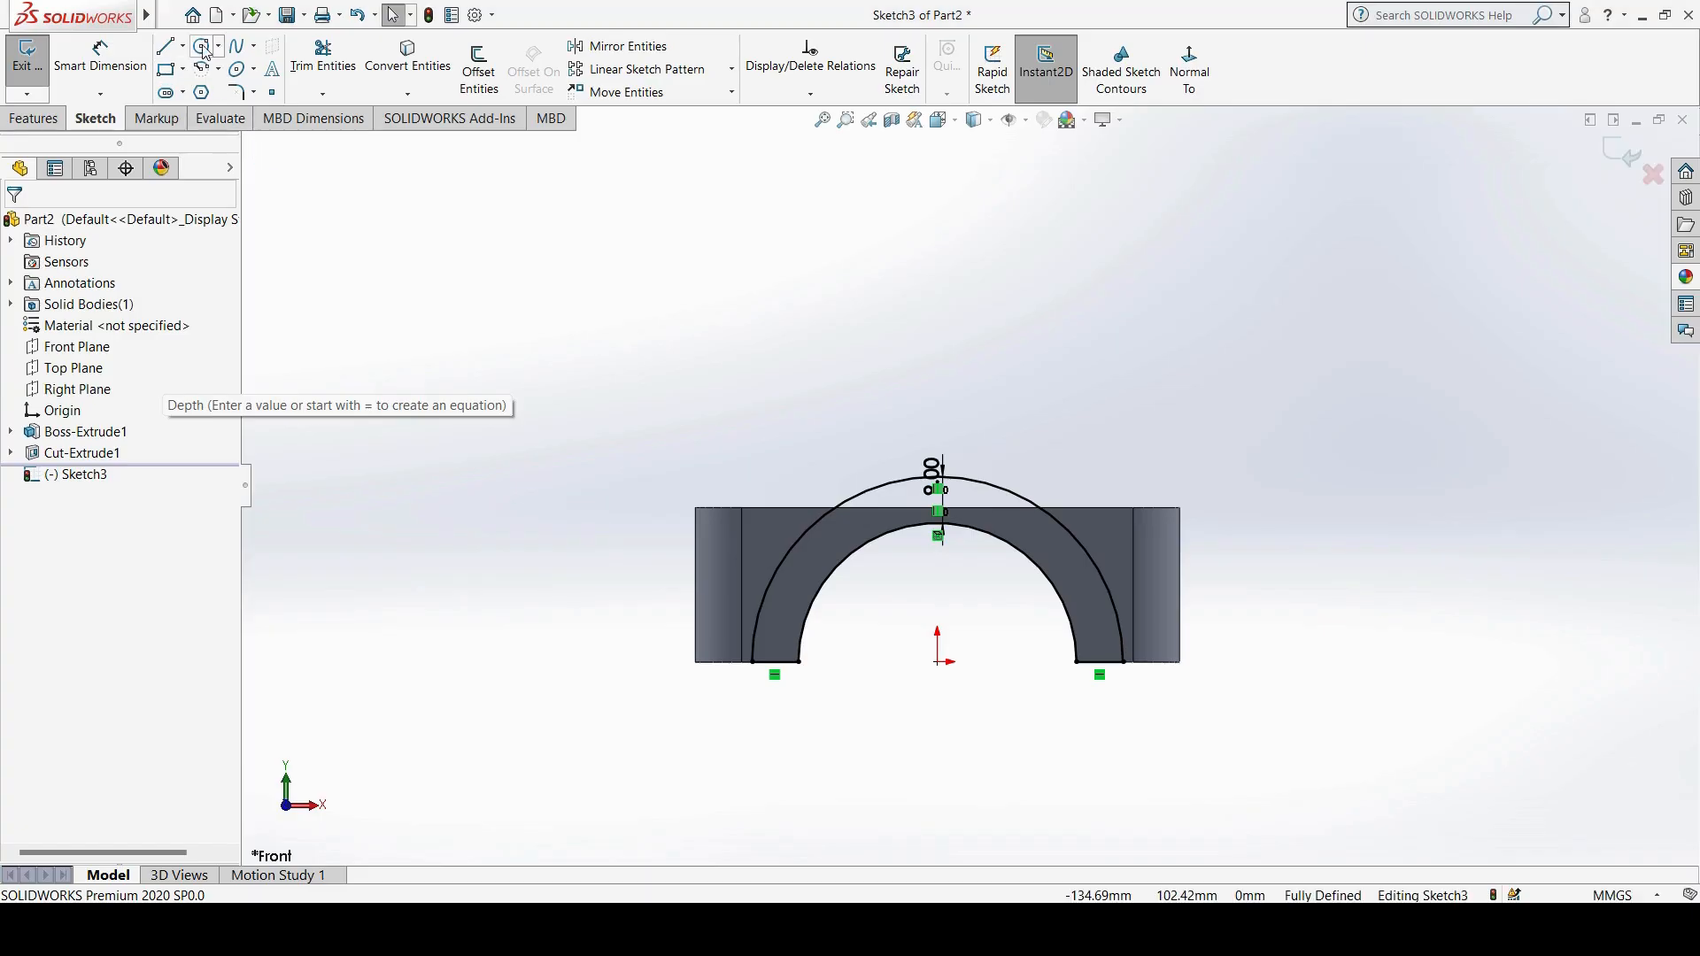
pyautogui.click(202, 46)
pyautogui.click(938, 247)
pyautogui.click(994, 303)
pyautogui.click(937, 247)
pyautogui.click(967, 278)
# Step: Set the outer circle's diameter to 45 mm and the inner circle's diameter to 33.8 mm
pyautogui.click(100, 55)
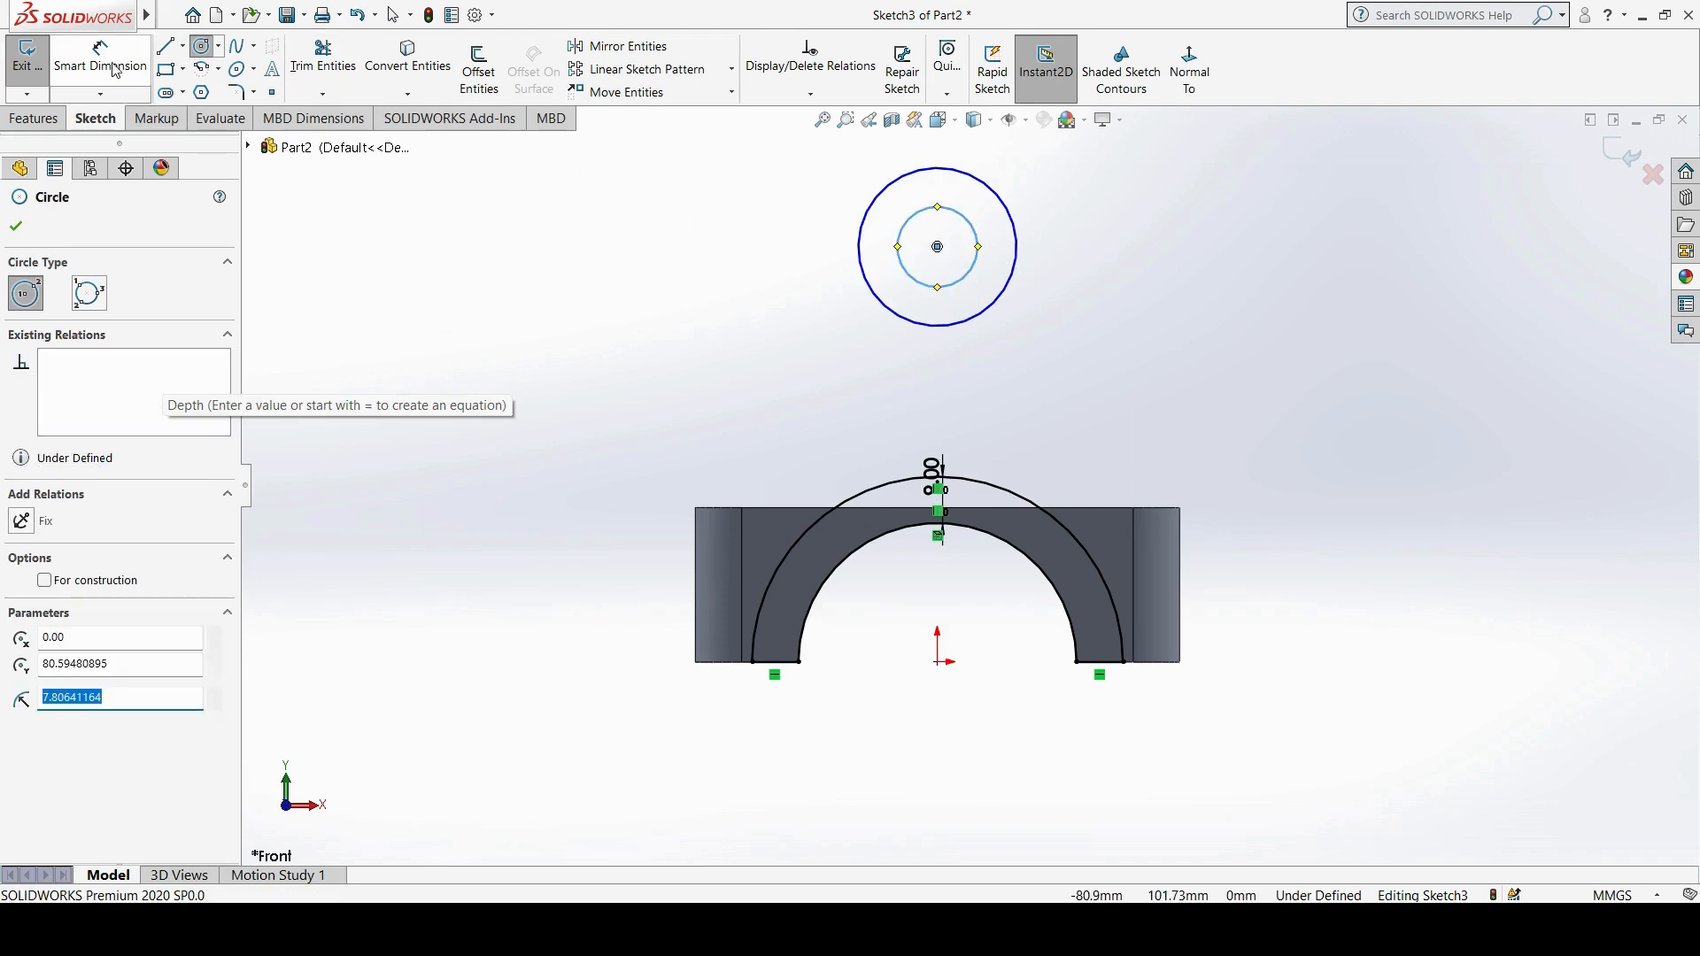
pyautogui.click(1018, 256)
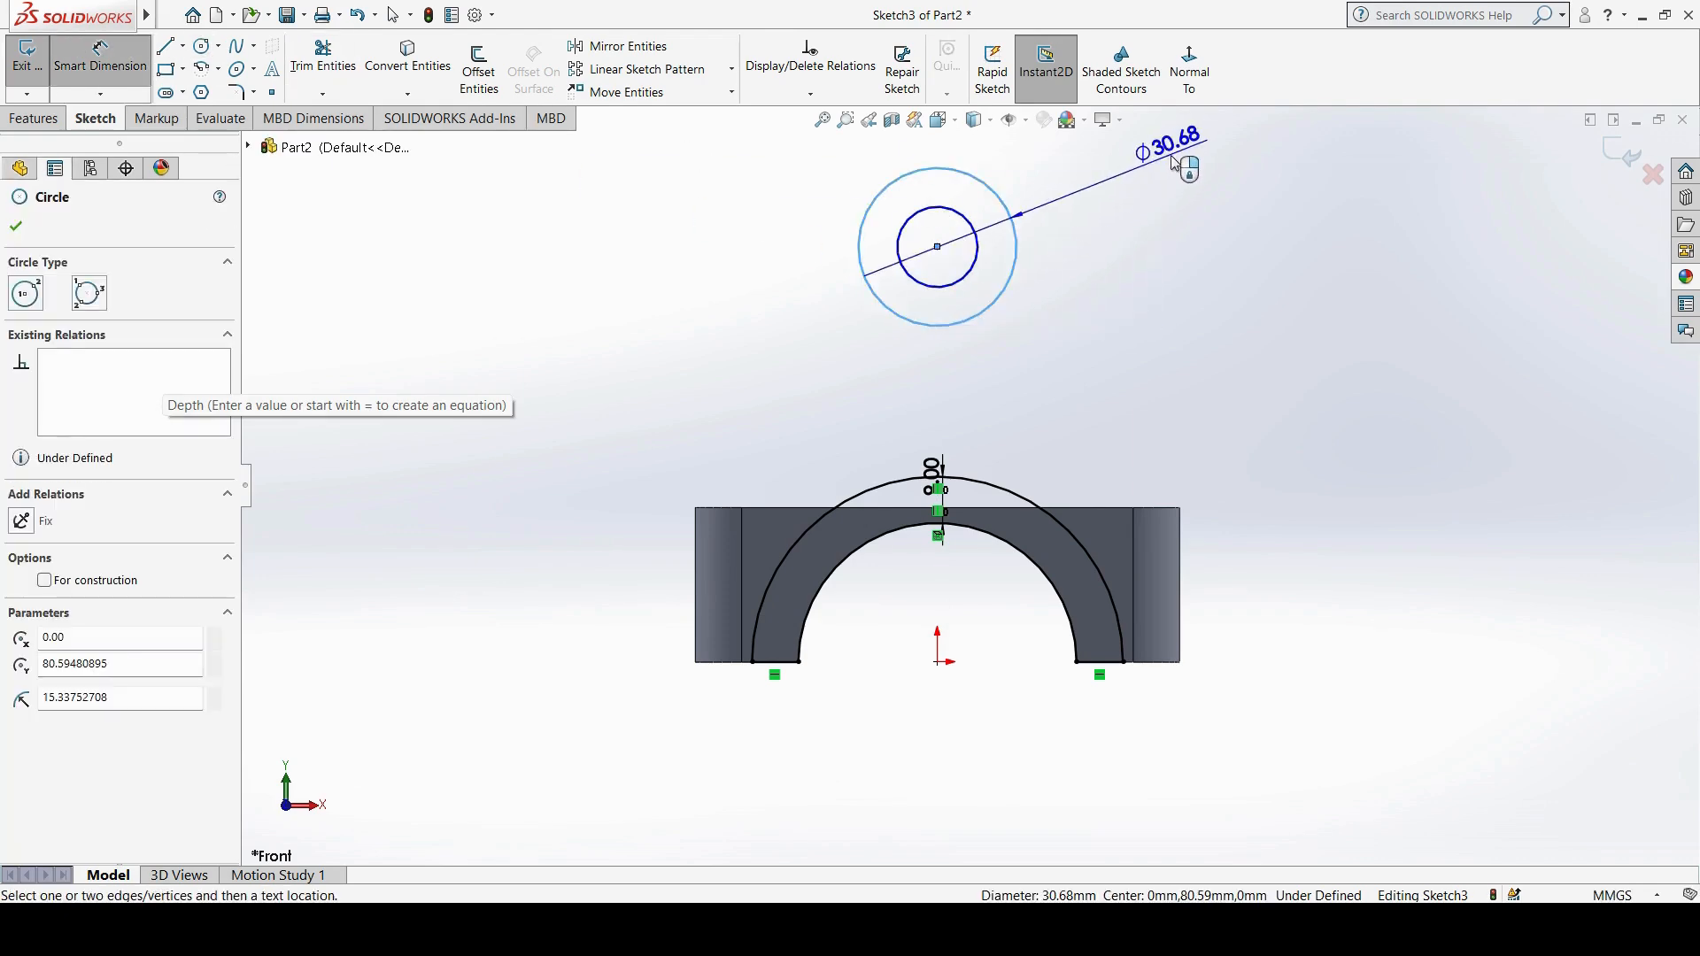
pyautogui.click(1175, 162)
pyautogui.write('45')
pyautogui.press('Return')
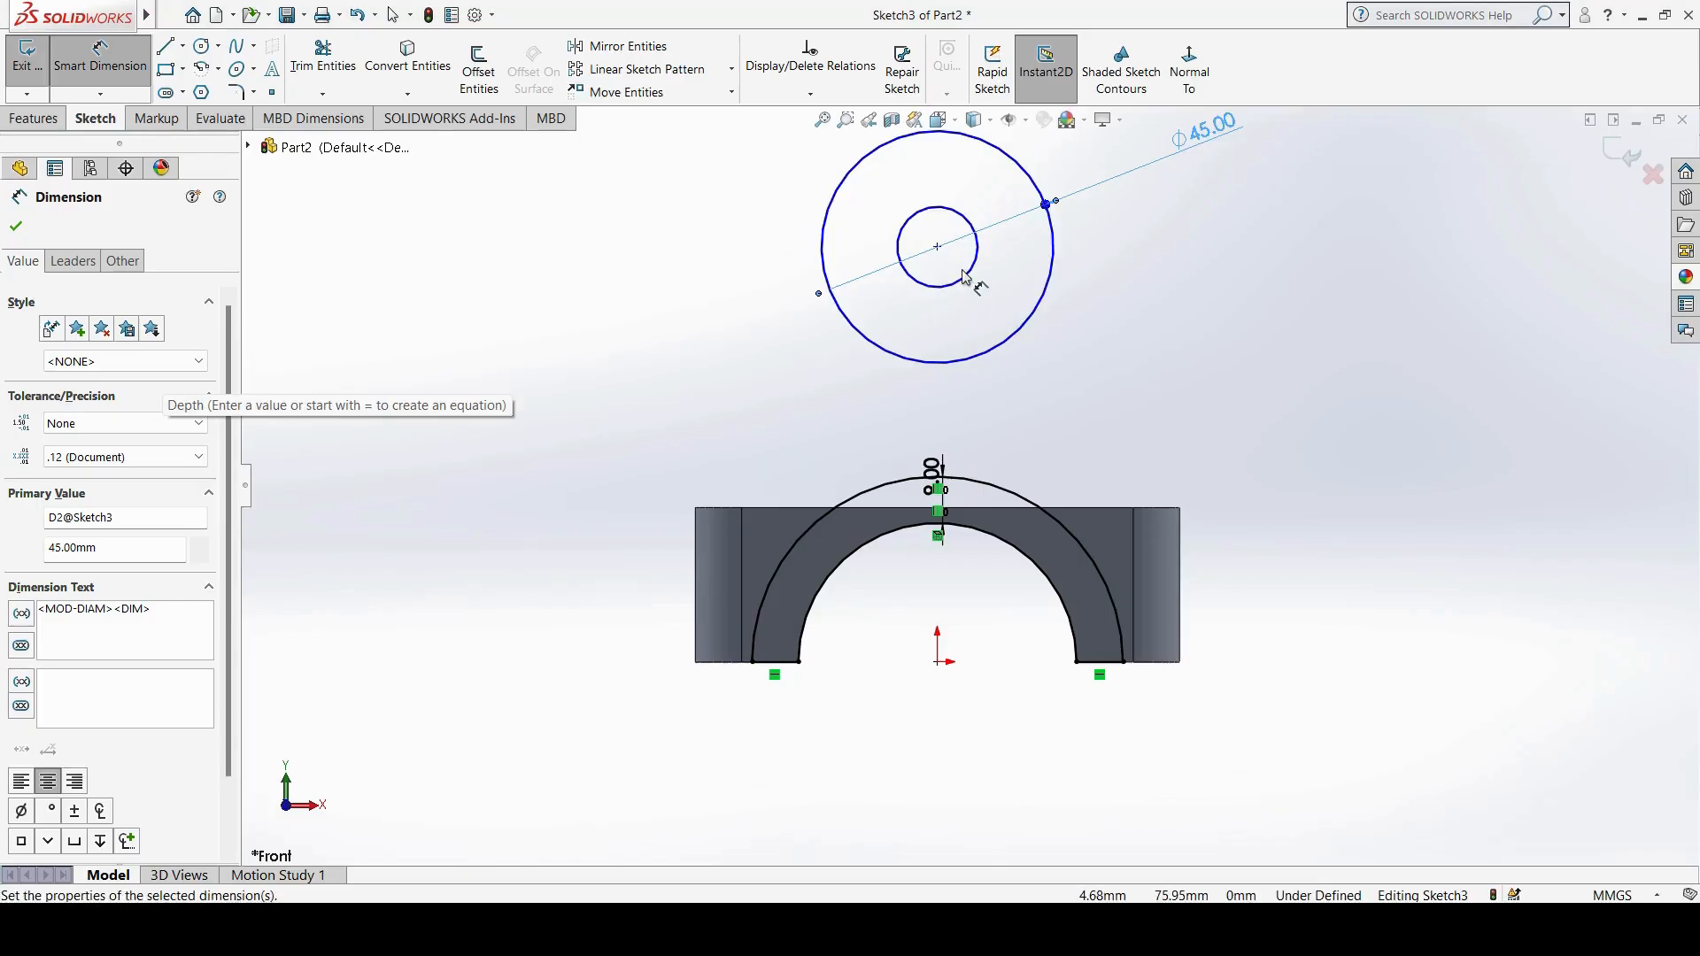
pyautogui.click(976, 278)
pyautogui.click(1107, 390)
pyautogui.write('33.8')
pyautogui.press('Return')
pyautogui.click(1337, 441)
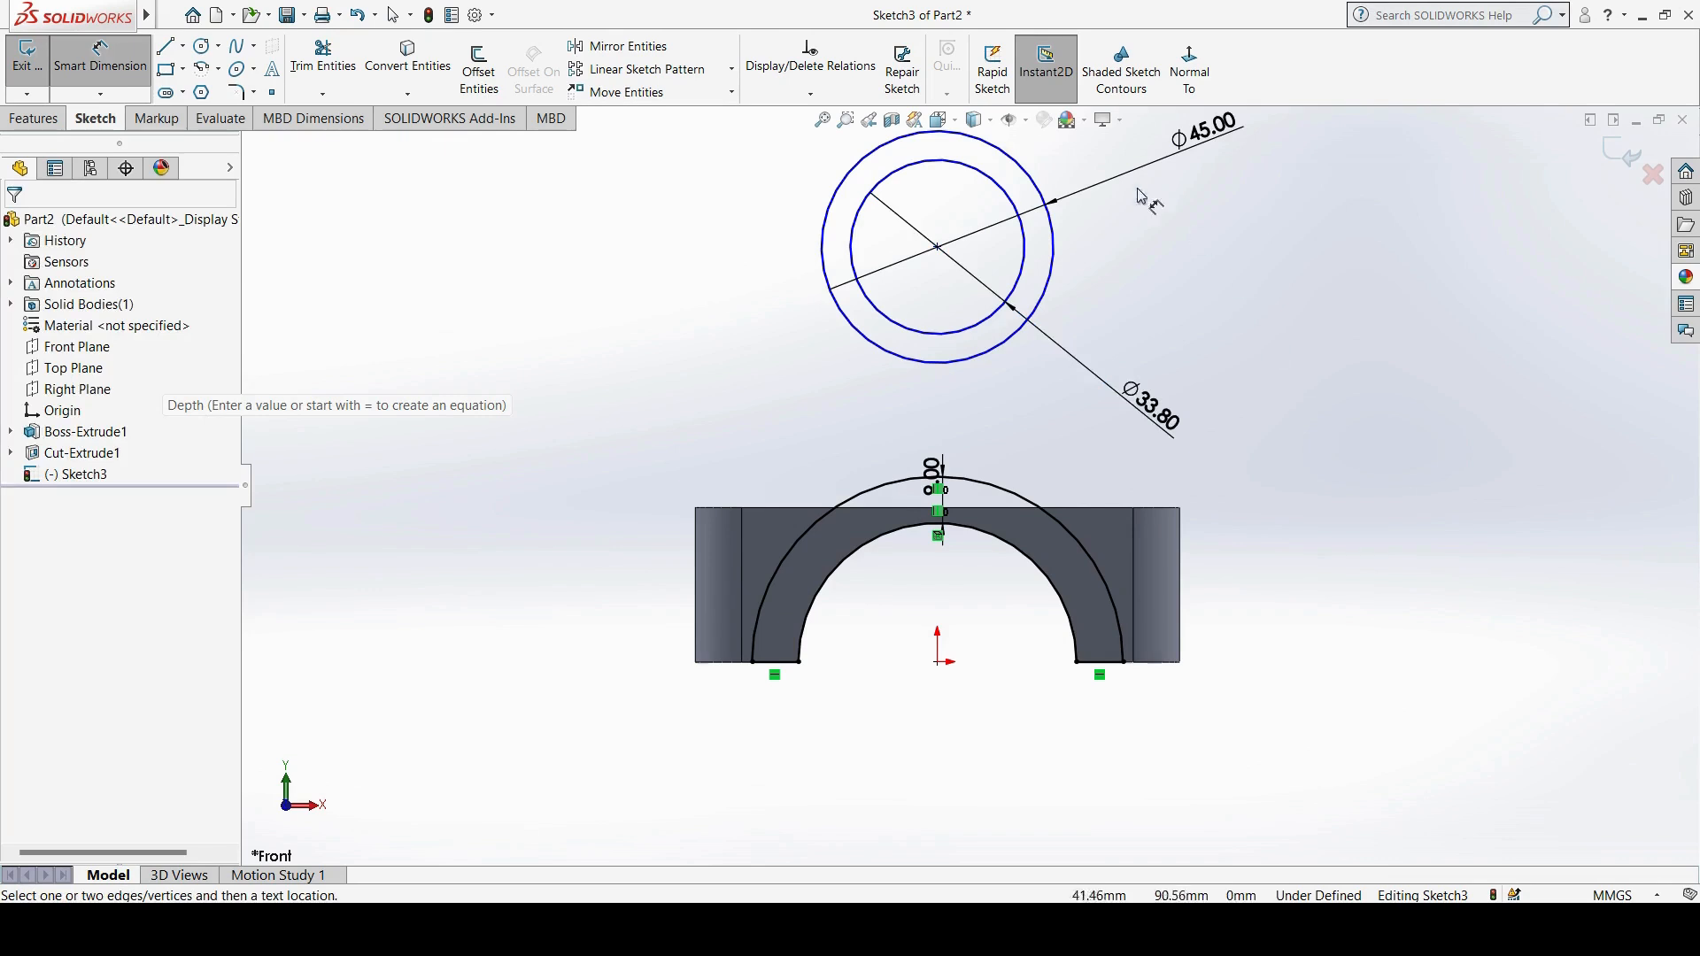
# Step: Add a vertical relation between the centre of the small-end circles and the origin
pyautogui.click(810, 93)
pyautogui.click(811, 139)
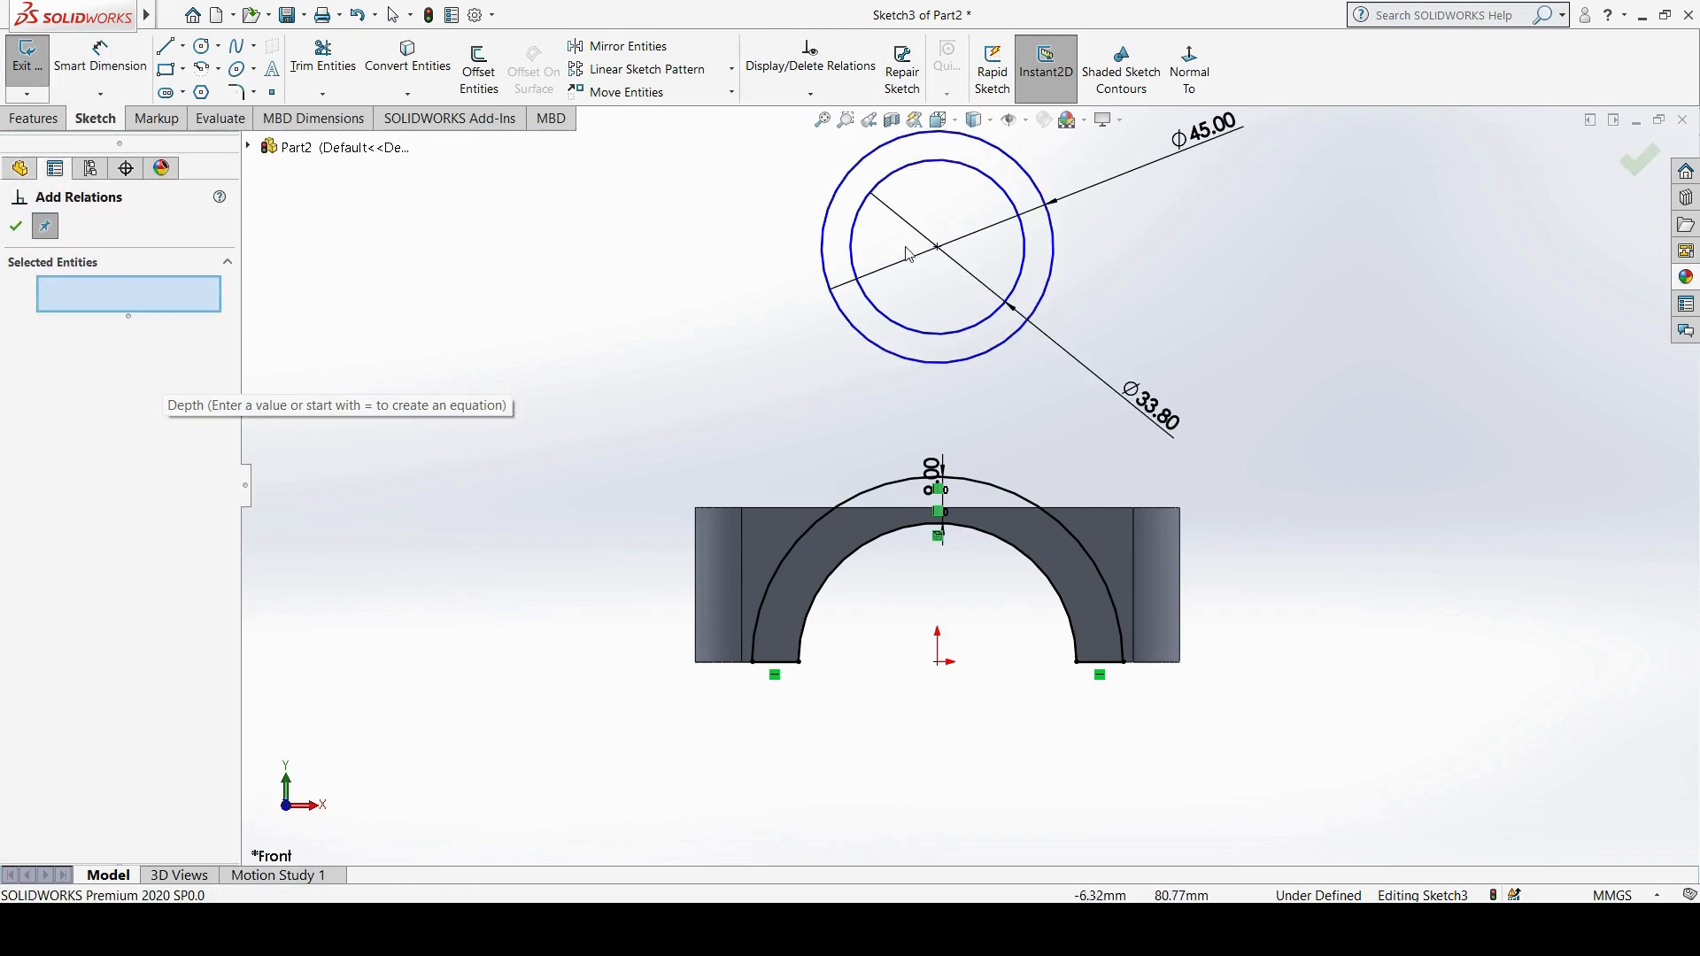
pyautogui.click(938, 247)
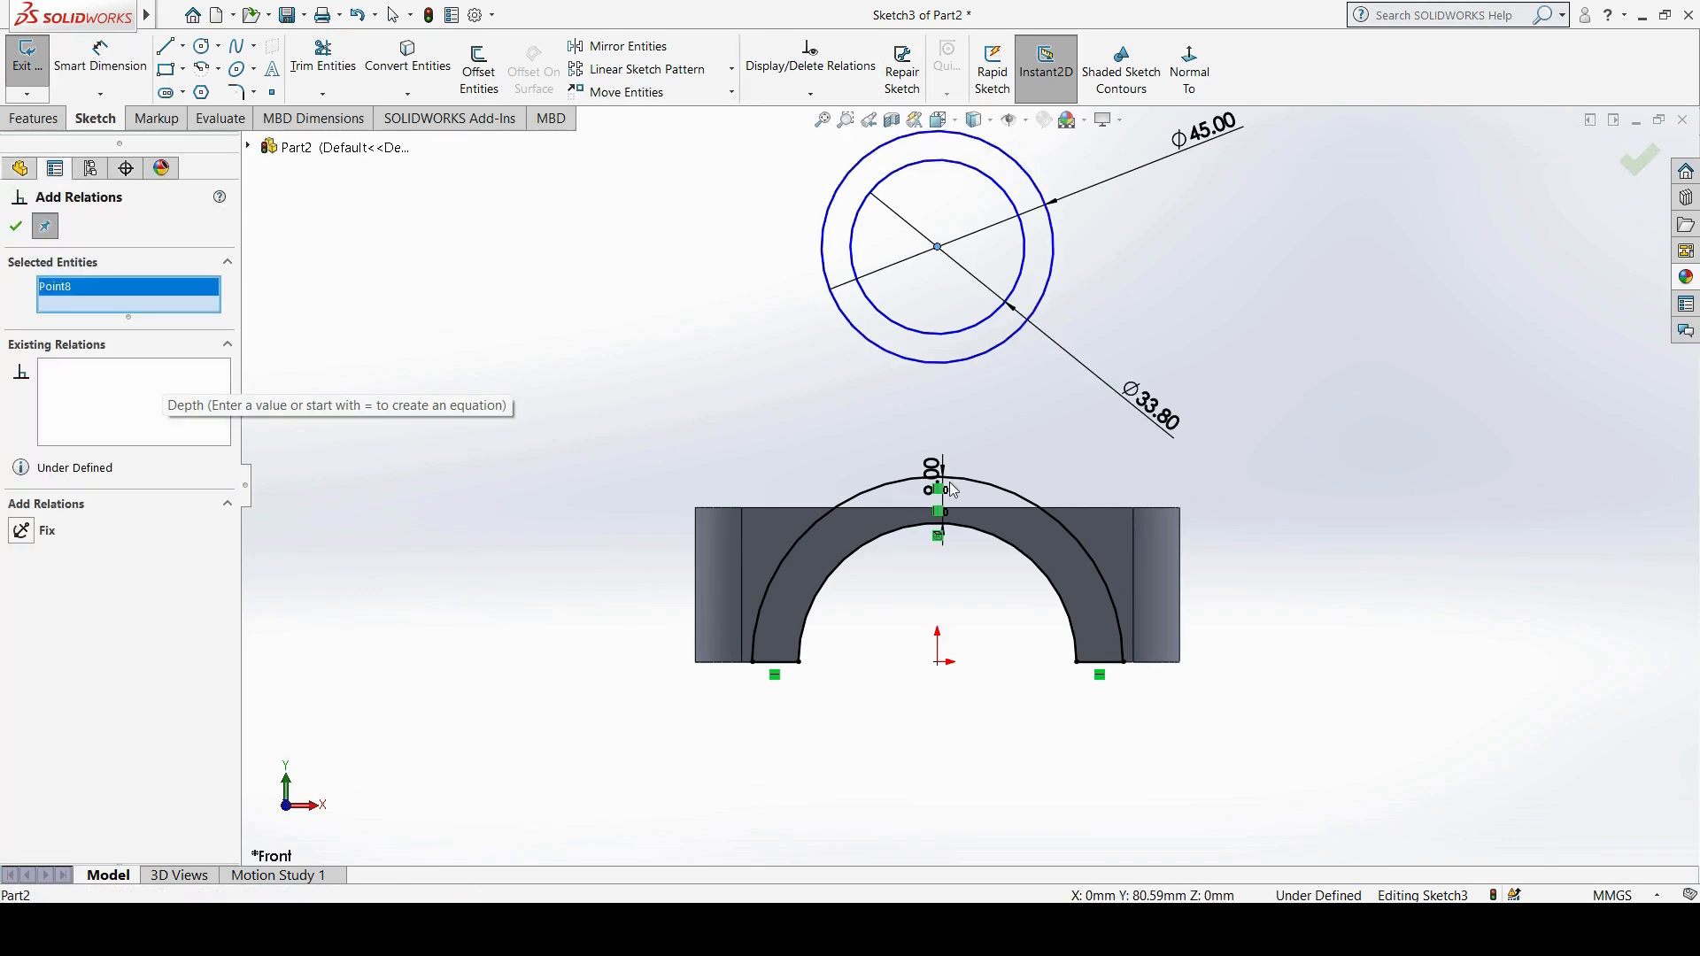
pyautogui.click(939, 664)
pyautogui.click(62, 575)
pyautogui.click(17, 228)
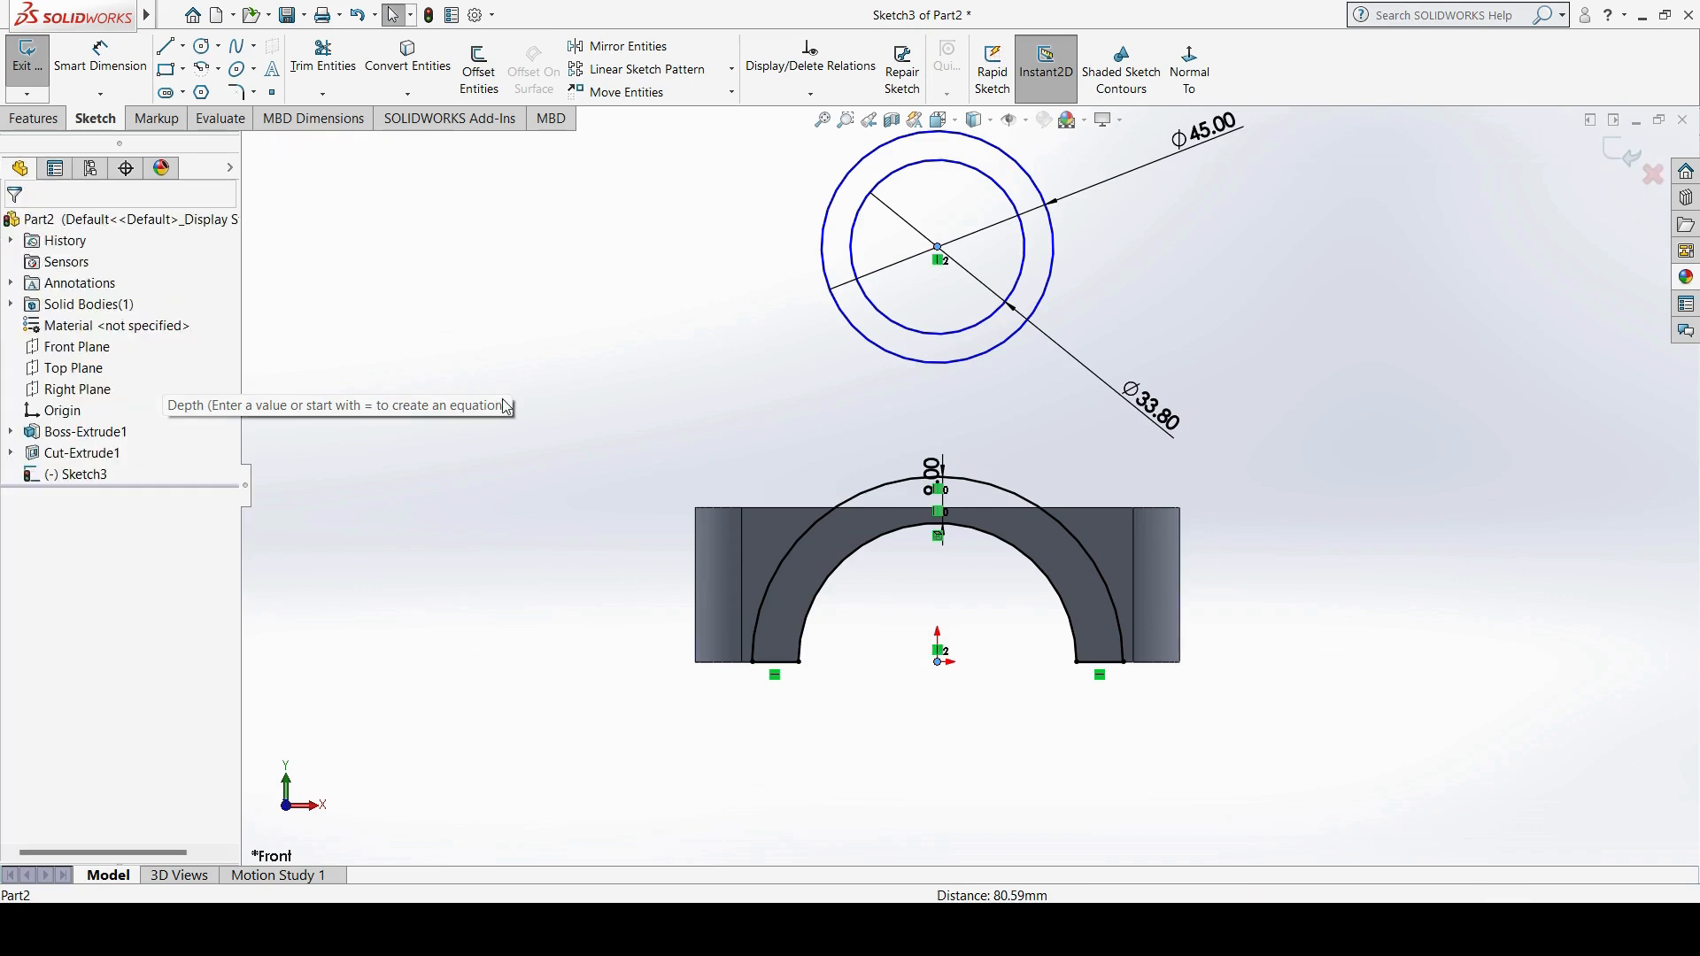
# Step: Dimension the small-end circles' centre 201.2 mm above the origin and exit the sketch
pyautogui.click(100, 55)
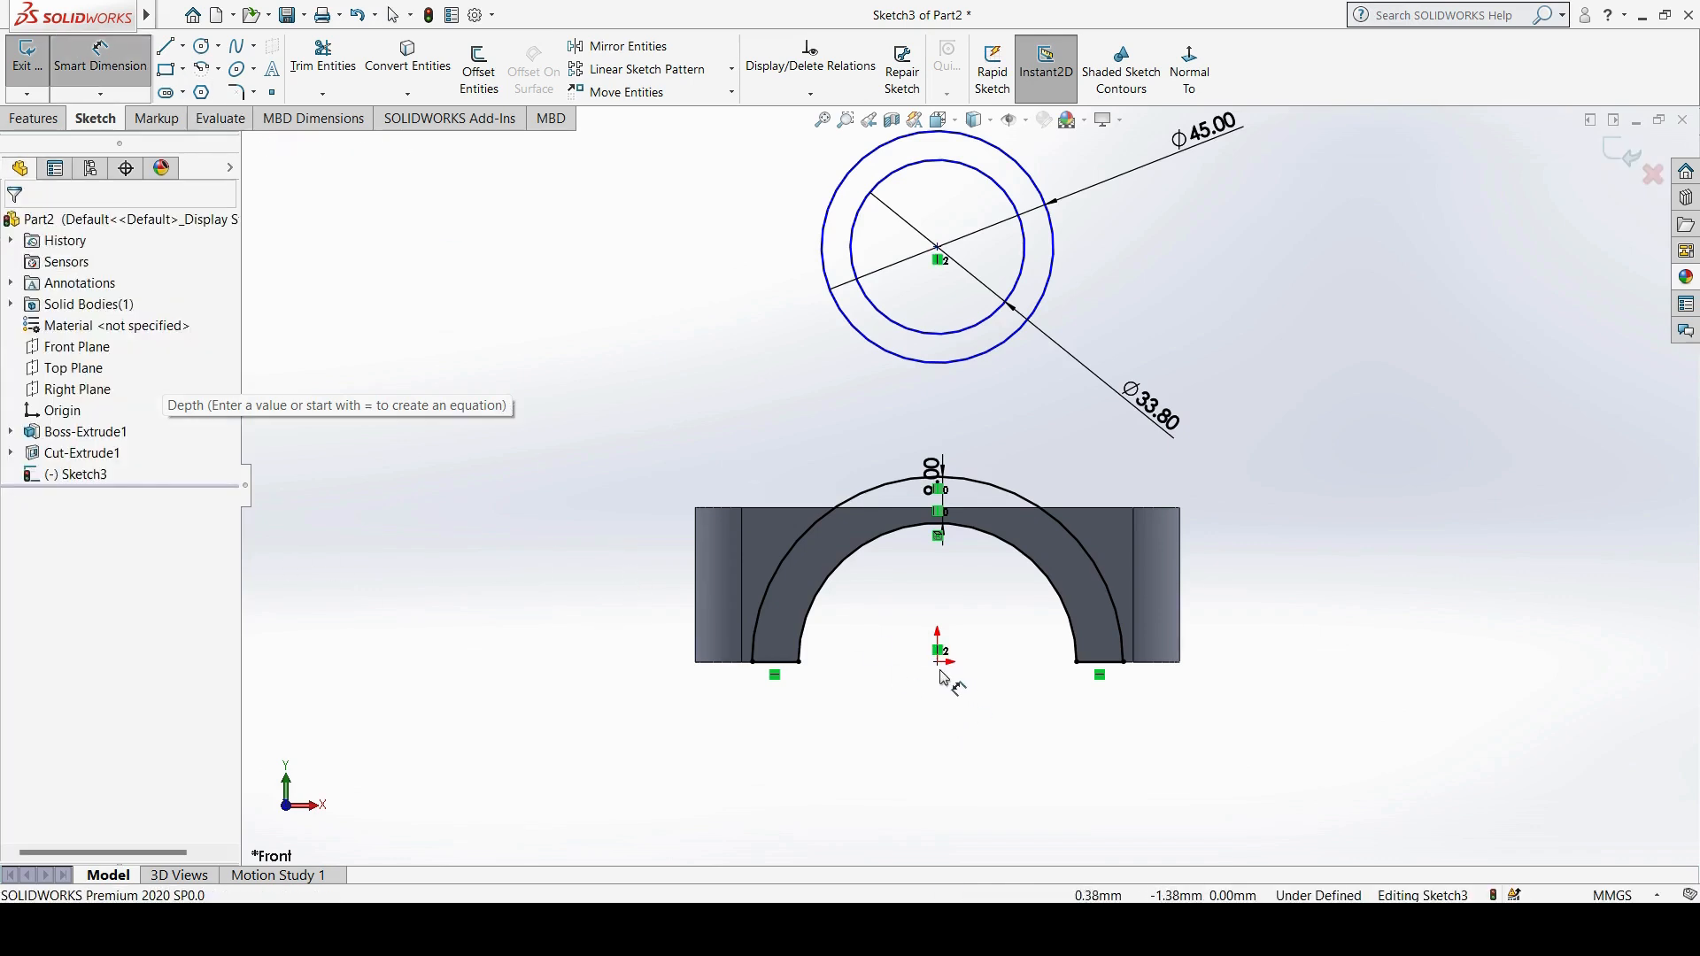
pyautogui.click(939, 663)
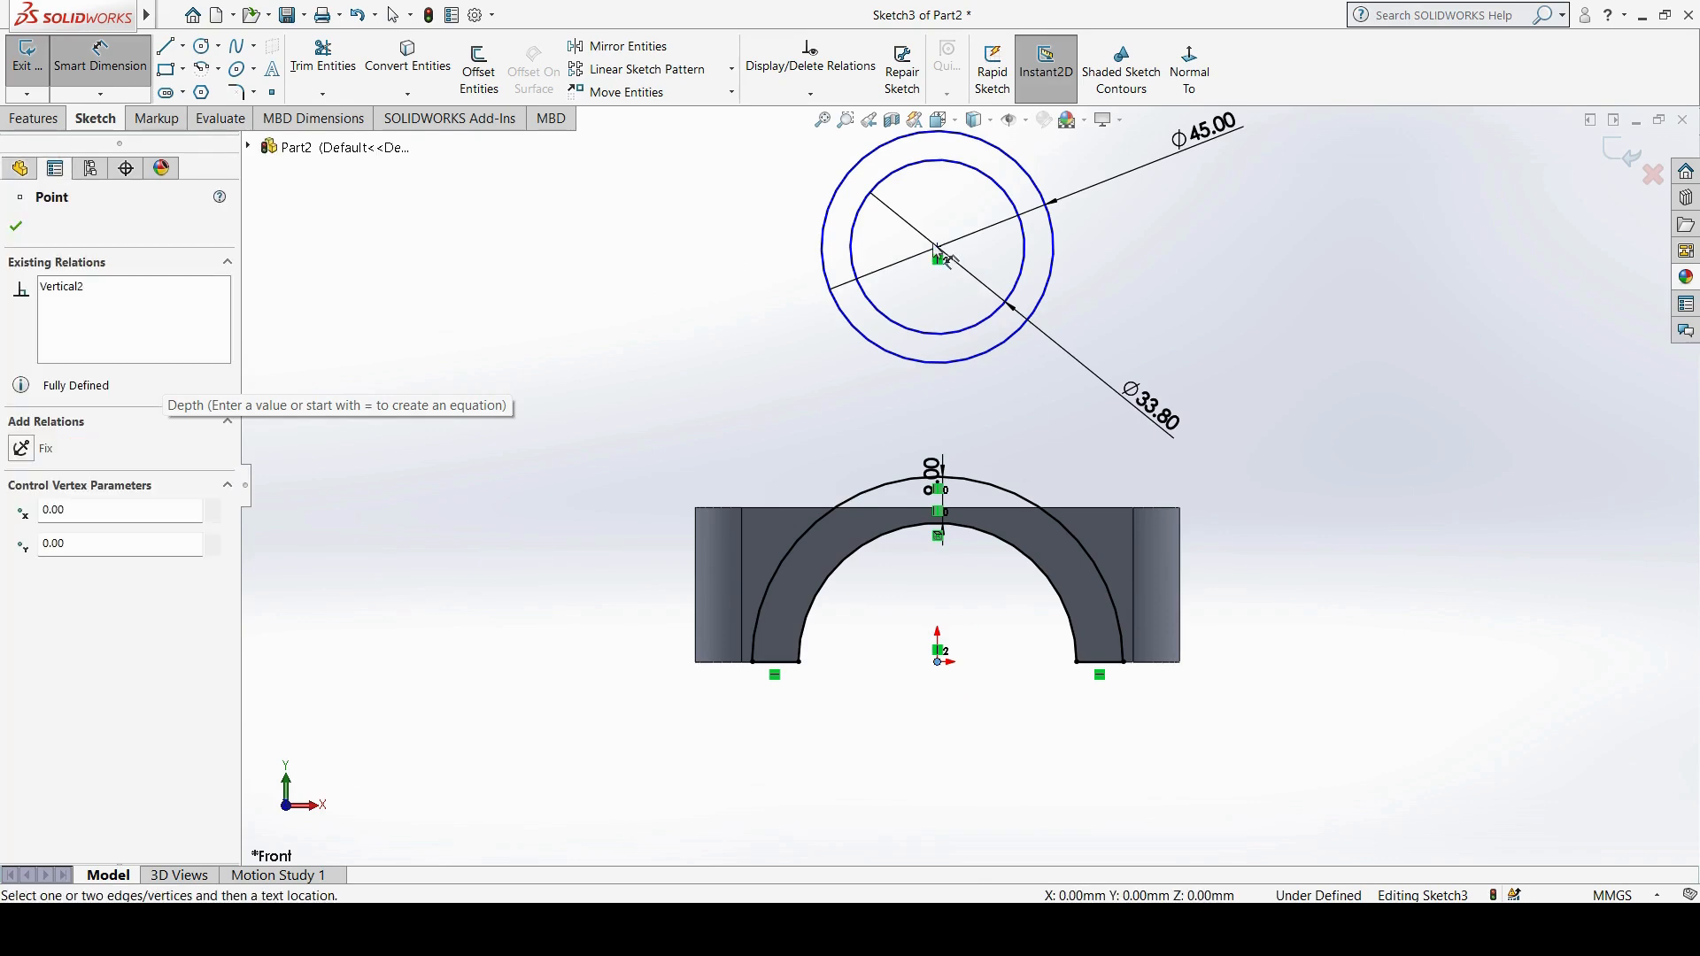
pyautogui.click(938, 248)
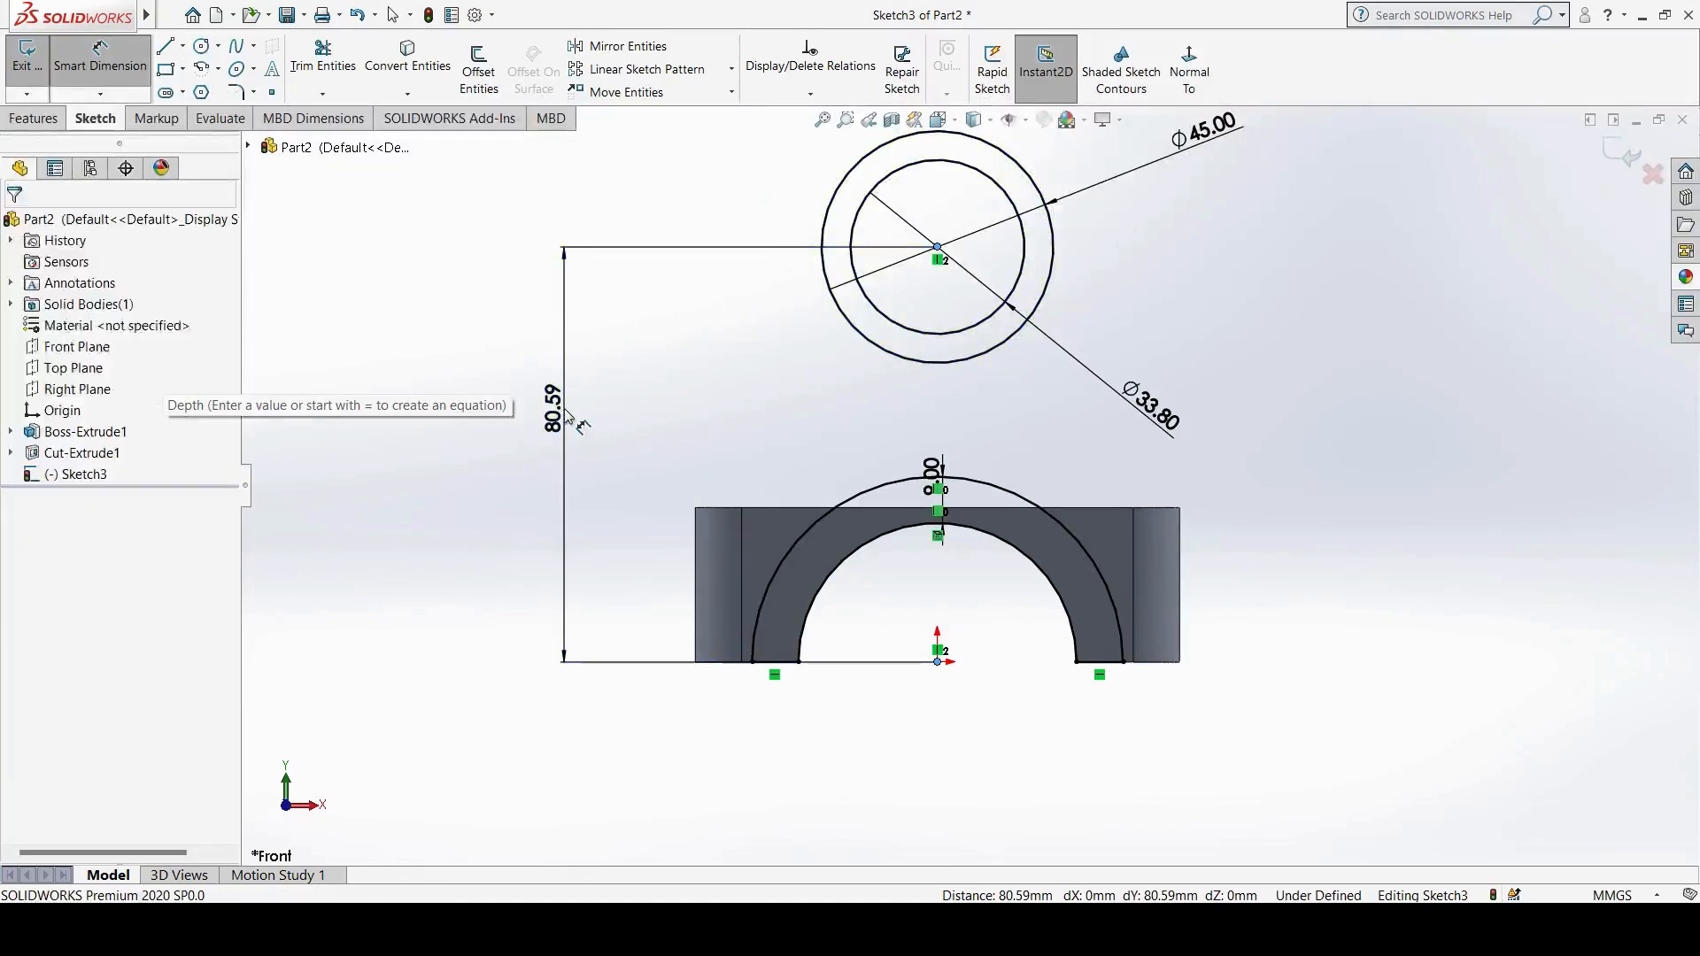
pyautogui.click(566, 412)
pyautogui.write('2101')
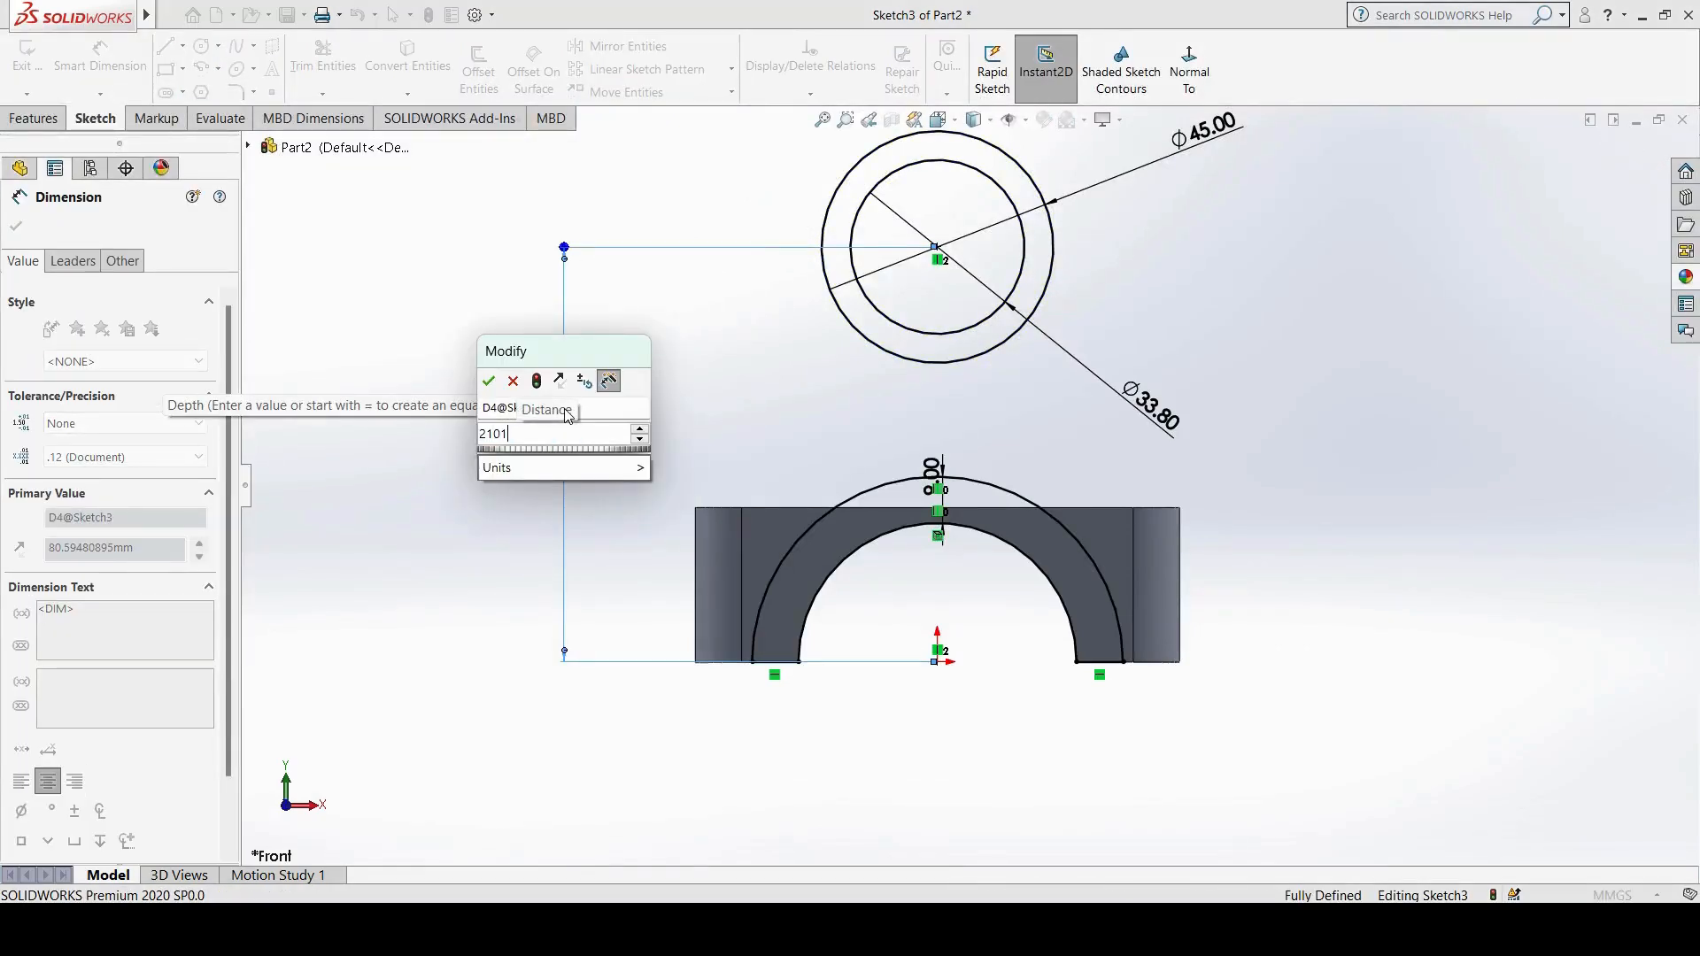
pyautogui.press('BackSpace')
pyautogui.press('BackSpace')
pyautogui.write('01.2')
pyautogui.press('Return')
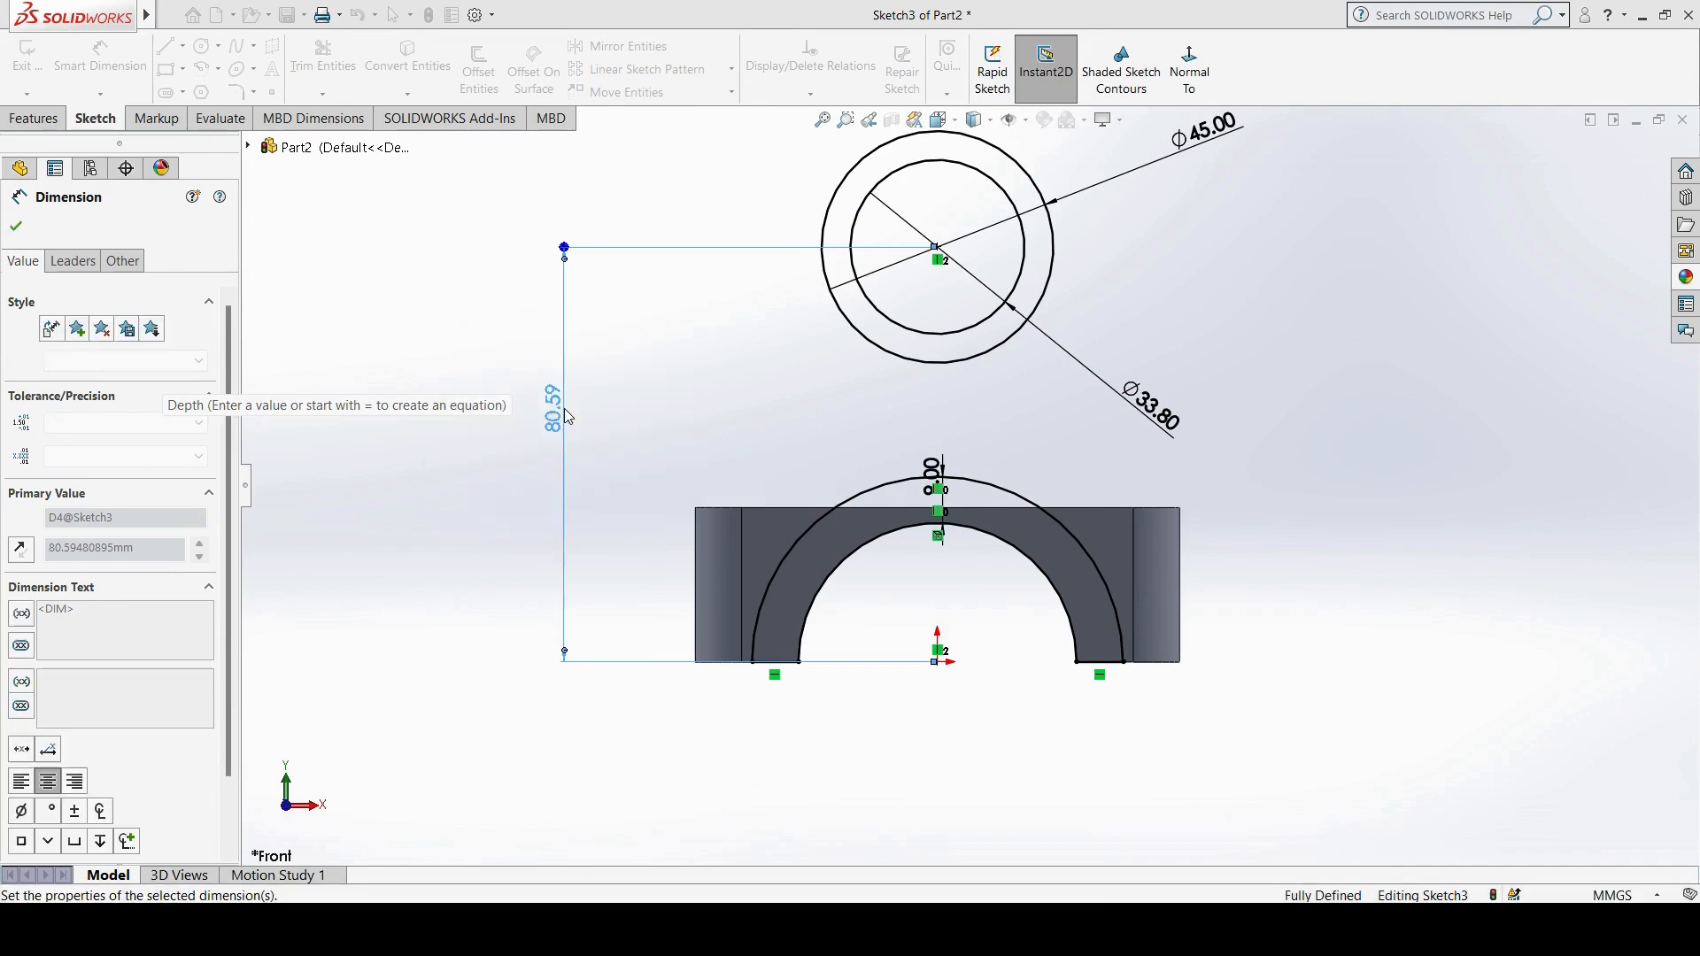
pyautogui.scroll(4, 992, 398)
pyautogui.scroll(2, 1062, 427)
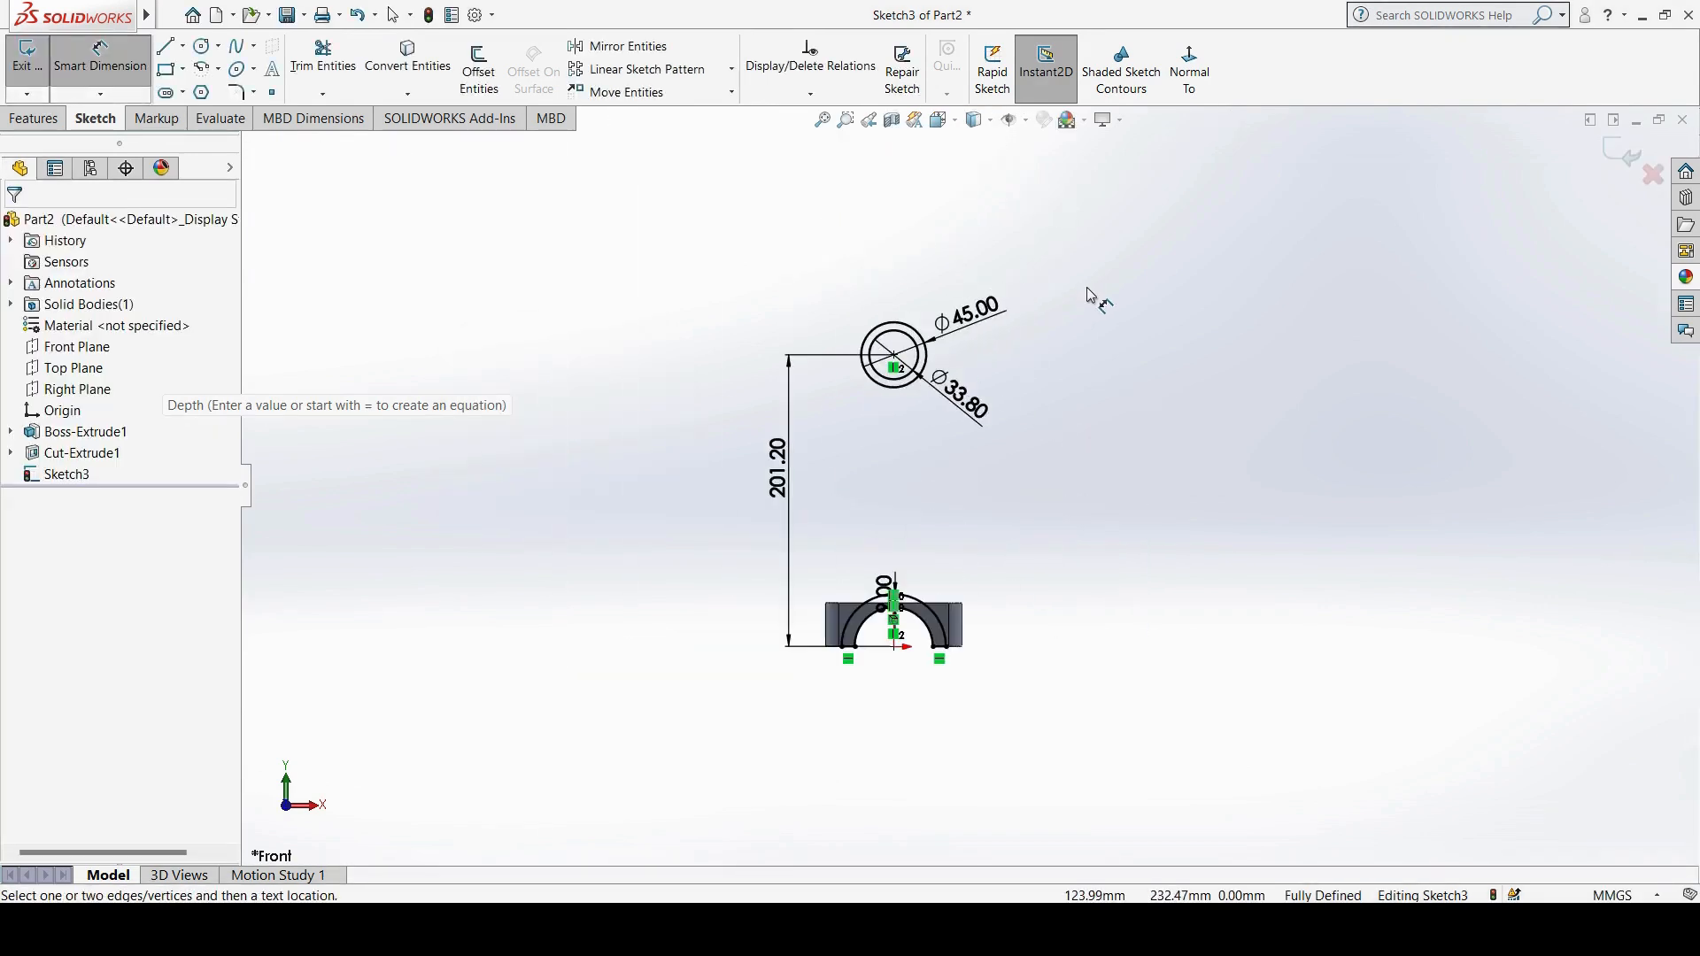
pyautogui.click(1623, 157)
# Step: Extrude the half ring and small-end ring profiles 38 mm in total with the Mid Plane option
pyautogui.click(1048, 62)
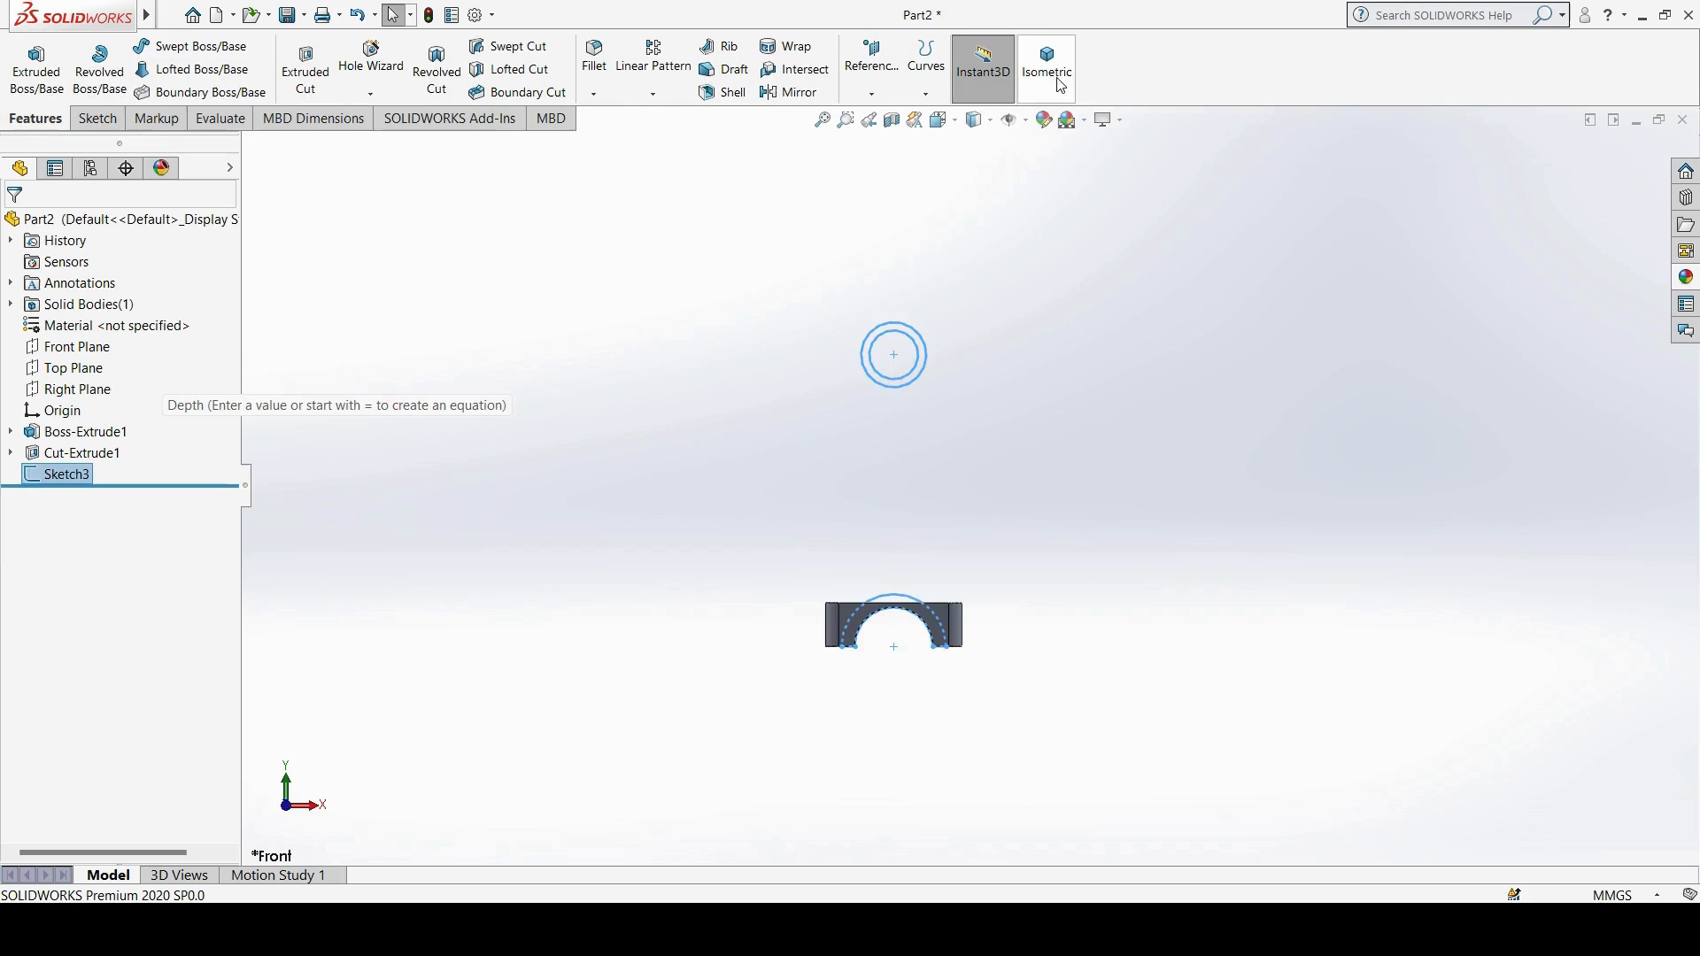
pyautogui.click(36, 69)
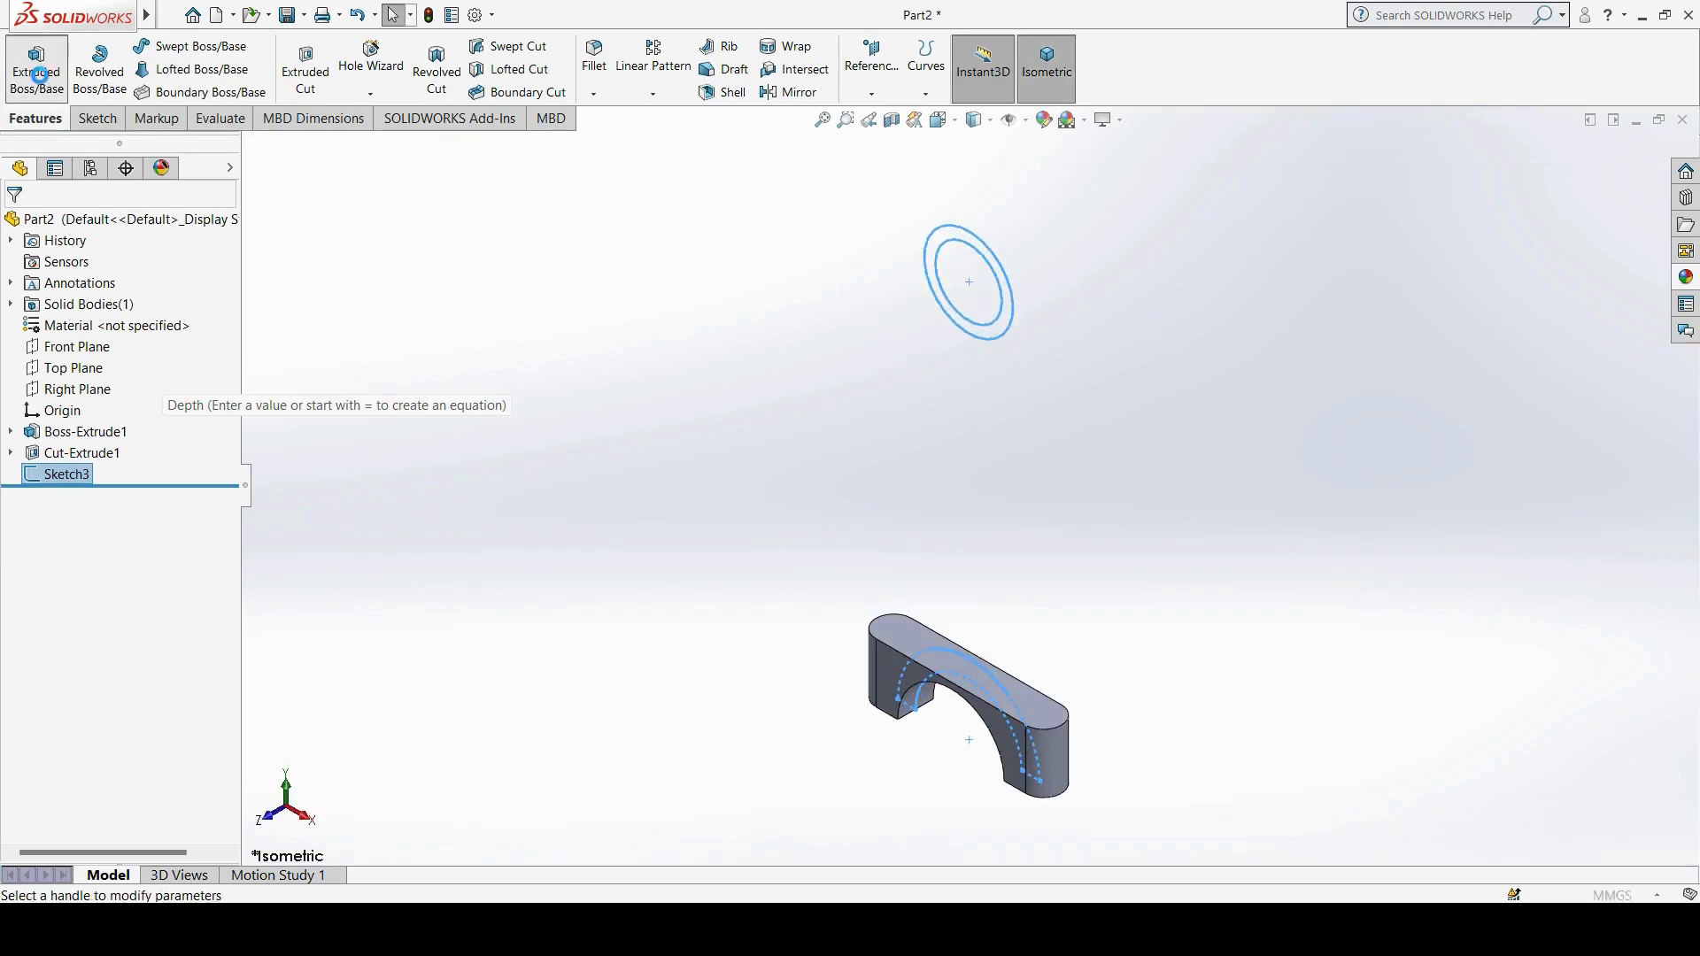
pyautogui.click(132, 348)
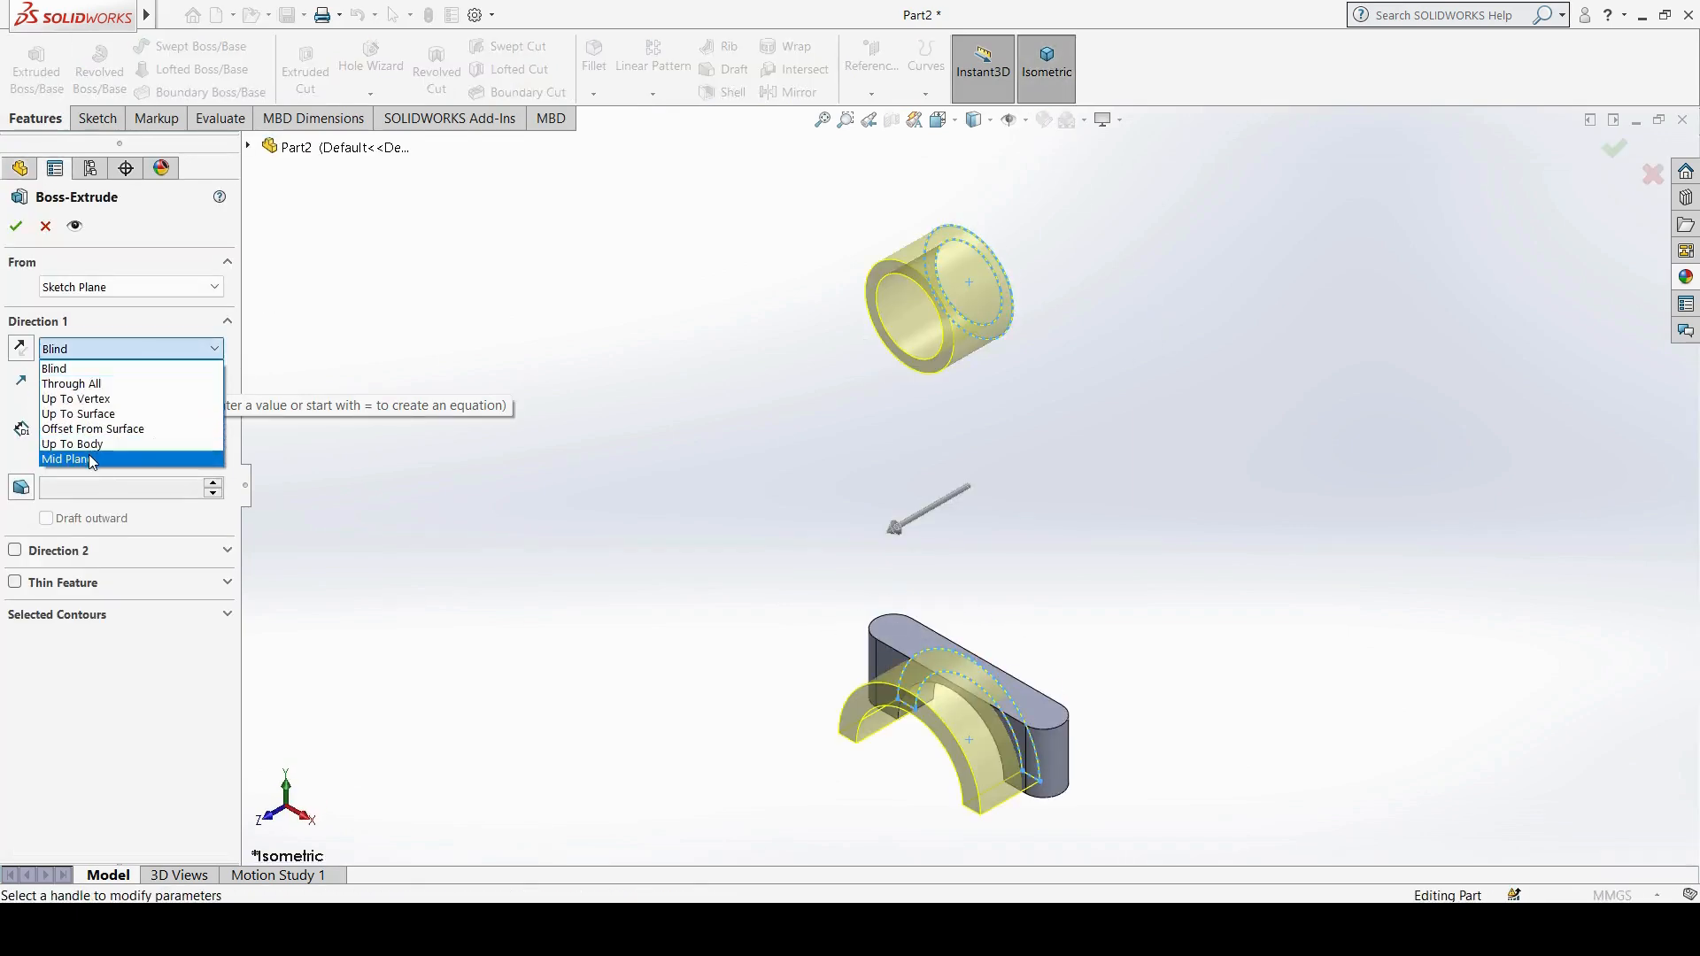
pyautogui.click(89, 460)
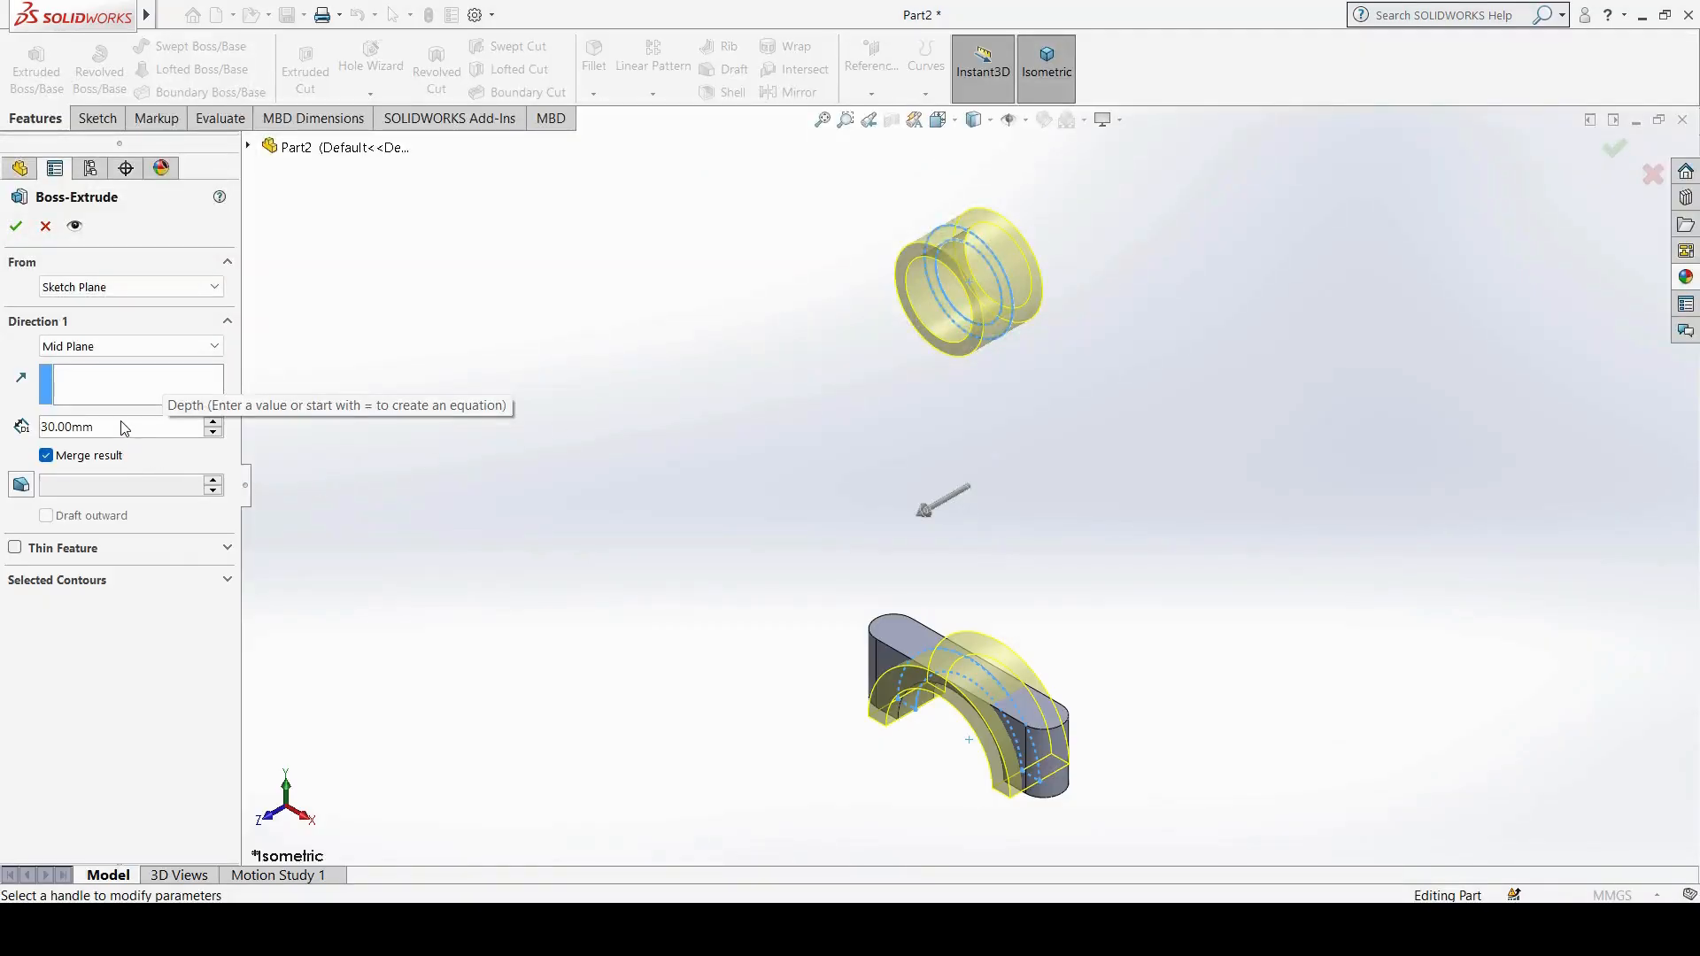
pyautogui.doubleClick(116, 421)
pyautogui.write('38')
pyautogui.press('Return')
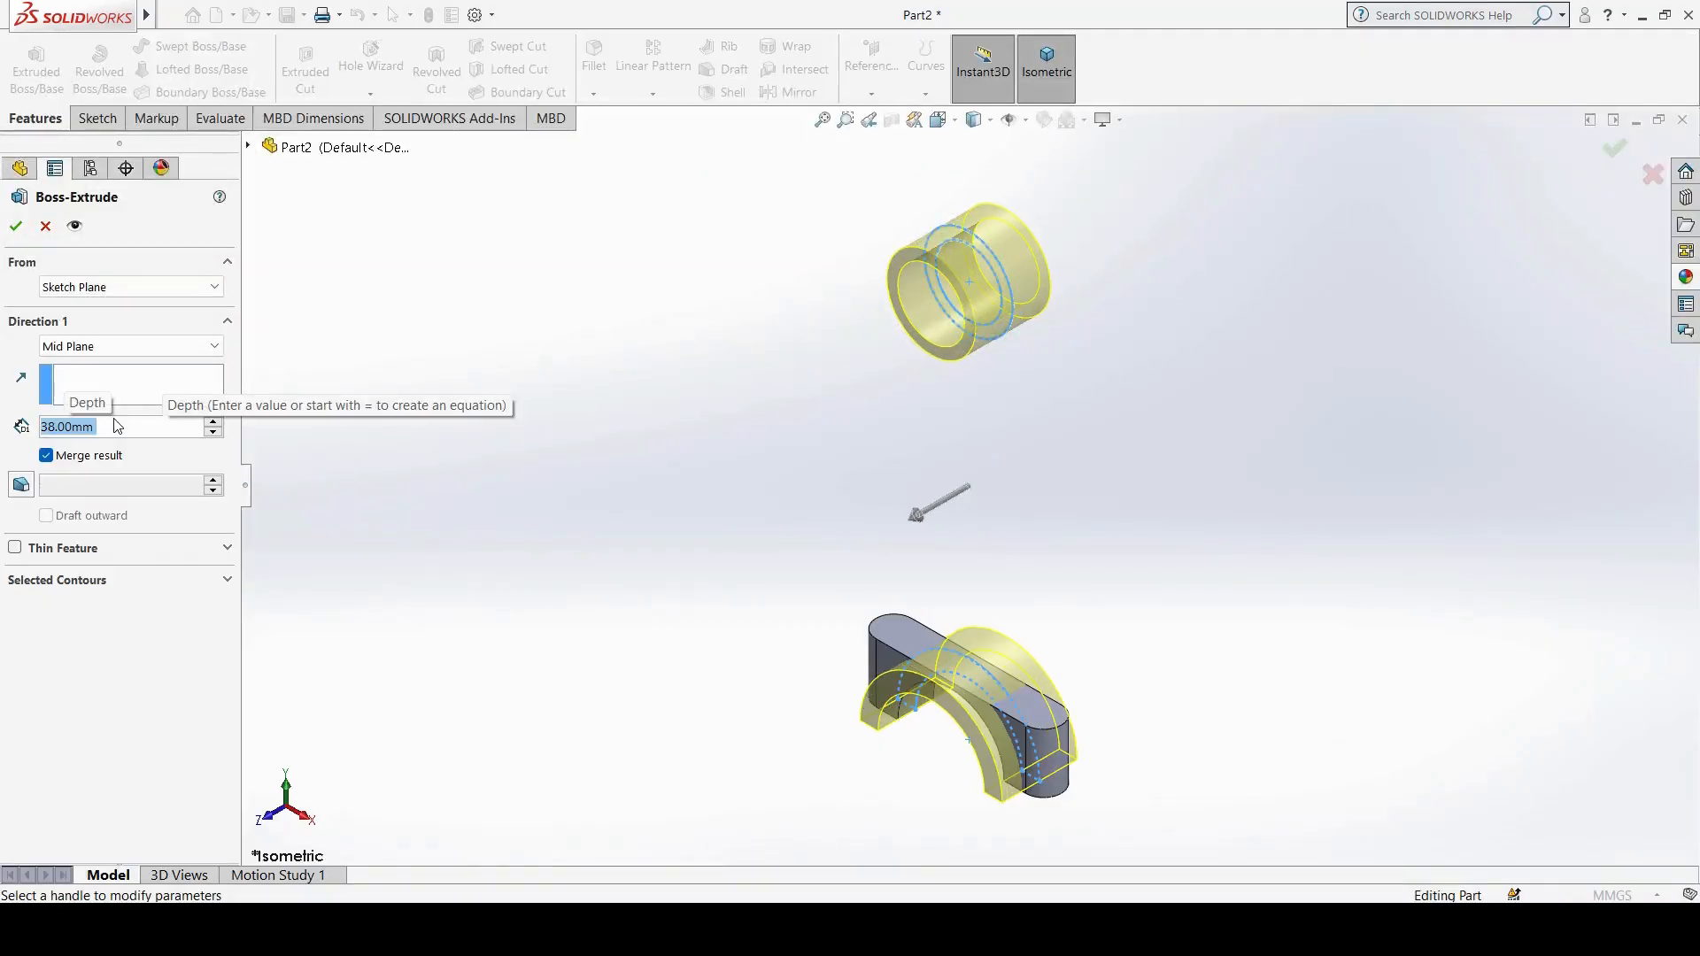
pyautogui.click(15, 225)
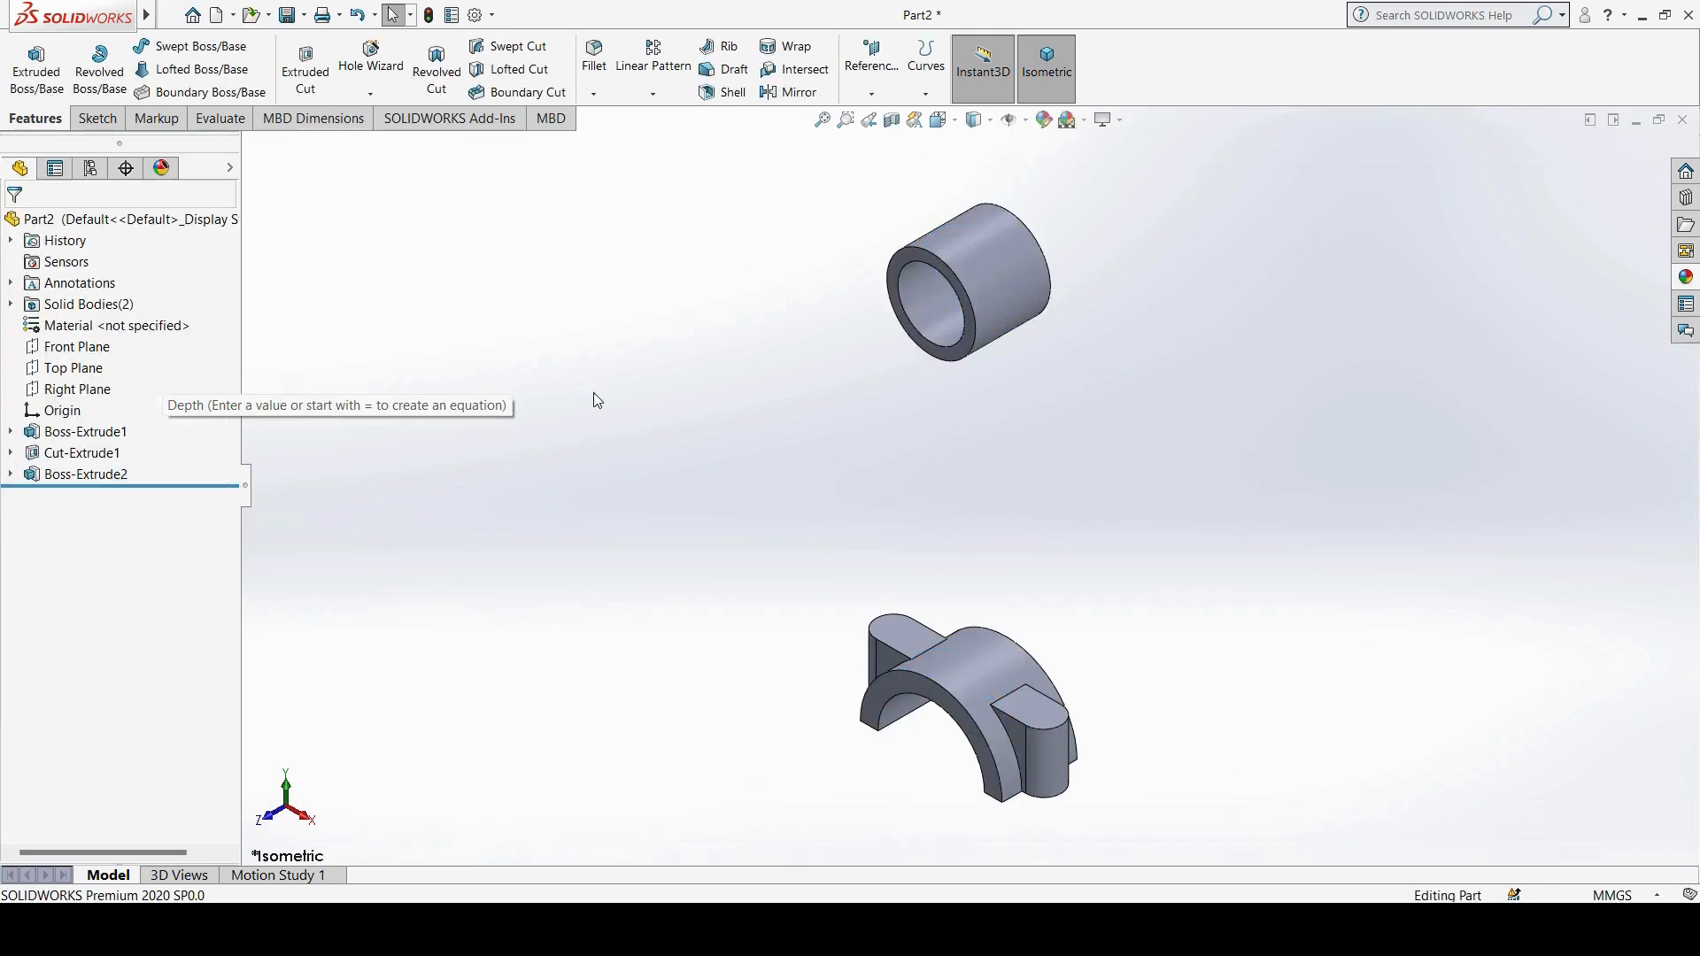
# Step: Start a sketch on the Front Plane and convert the small-end ring's outer edge and the half ring's outer arc into sketch entities
pyautogui.moveTo(932, 440)
pyautogui.mouseDown(button='middle')
pyautogui.moveTo(1055, 425)
pyautogui.moveTo(955, 427)
pyautogui.mouseUp(button='middle')
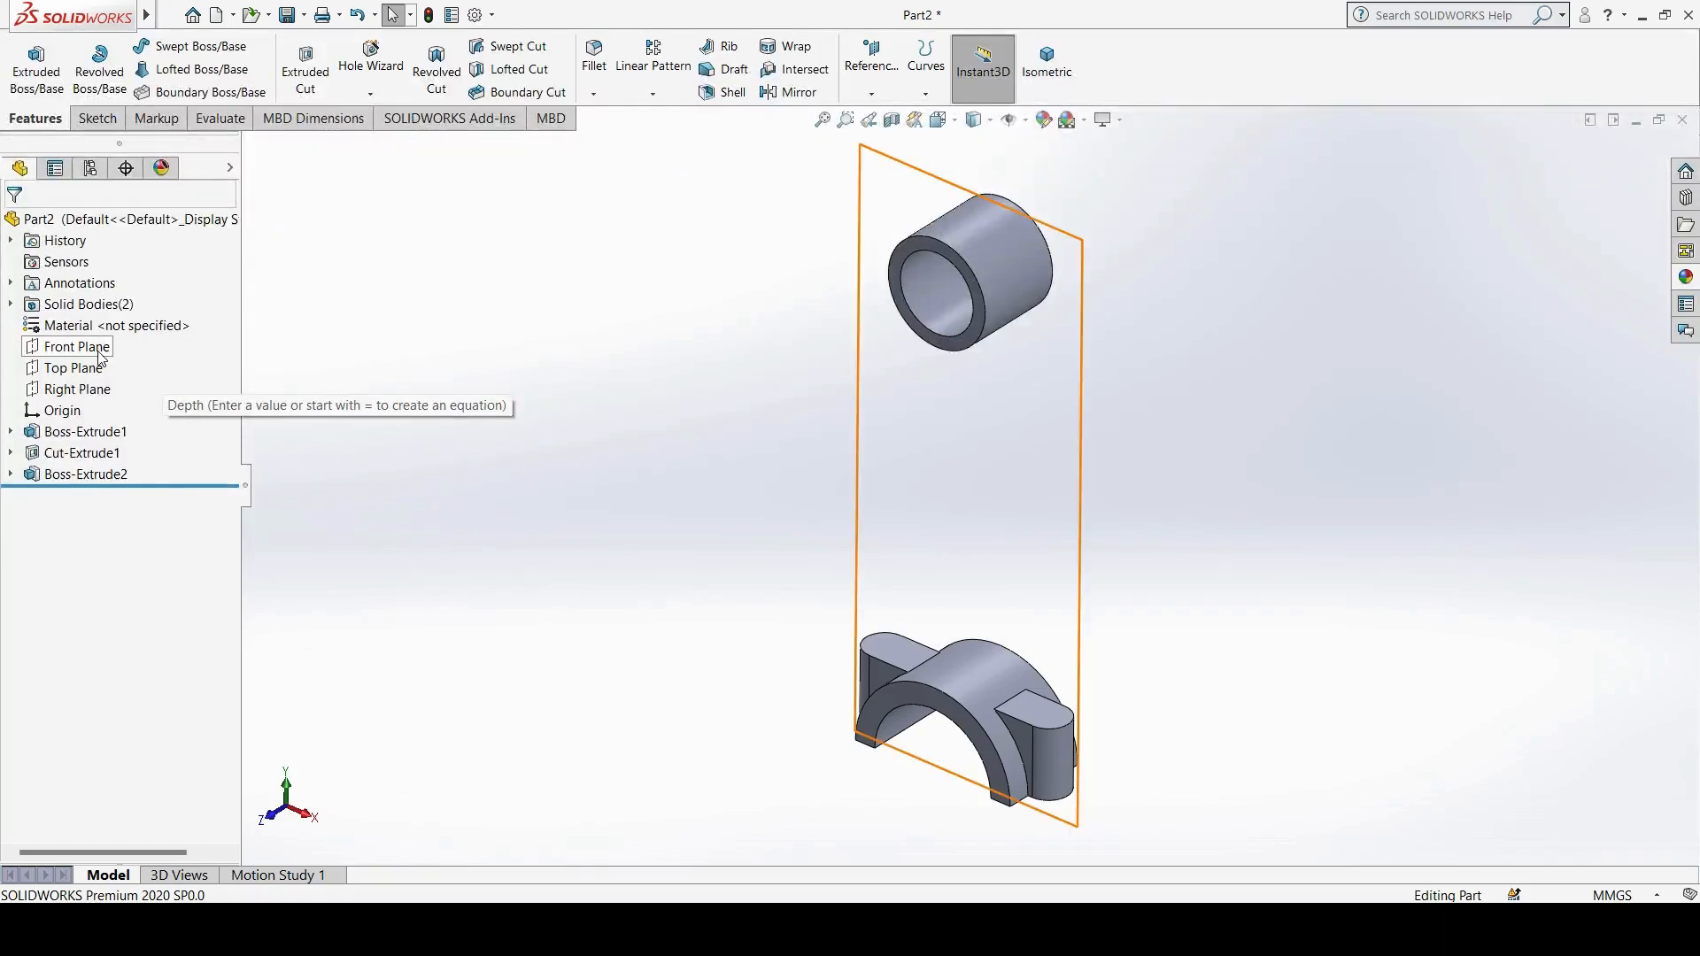
pyautogui.click(99, 348)
pyautogui.click(111, 328)
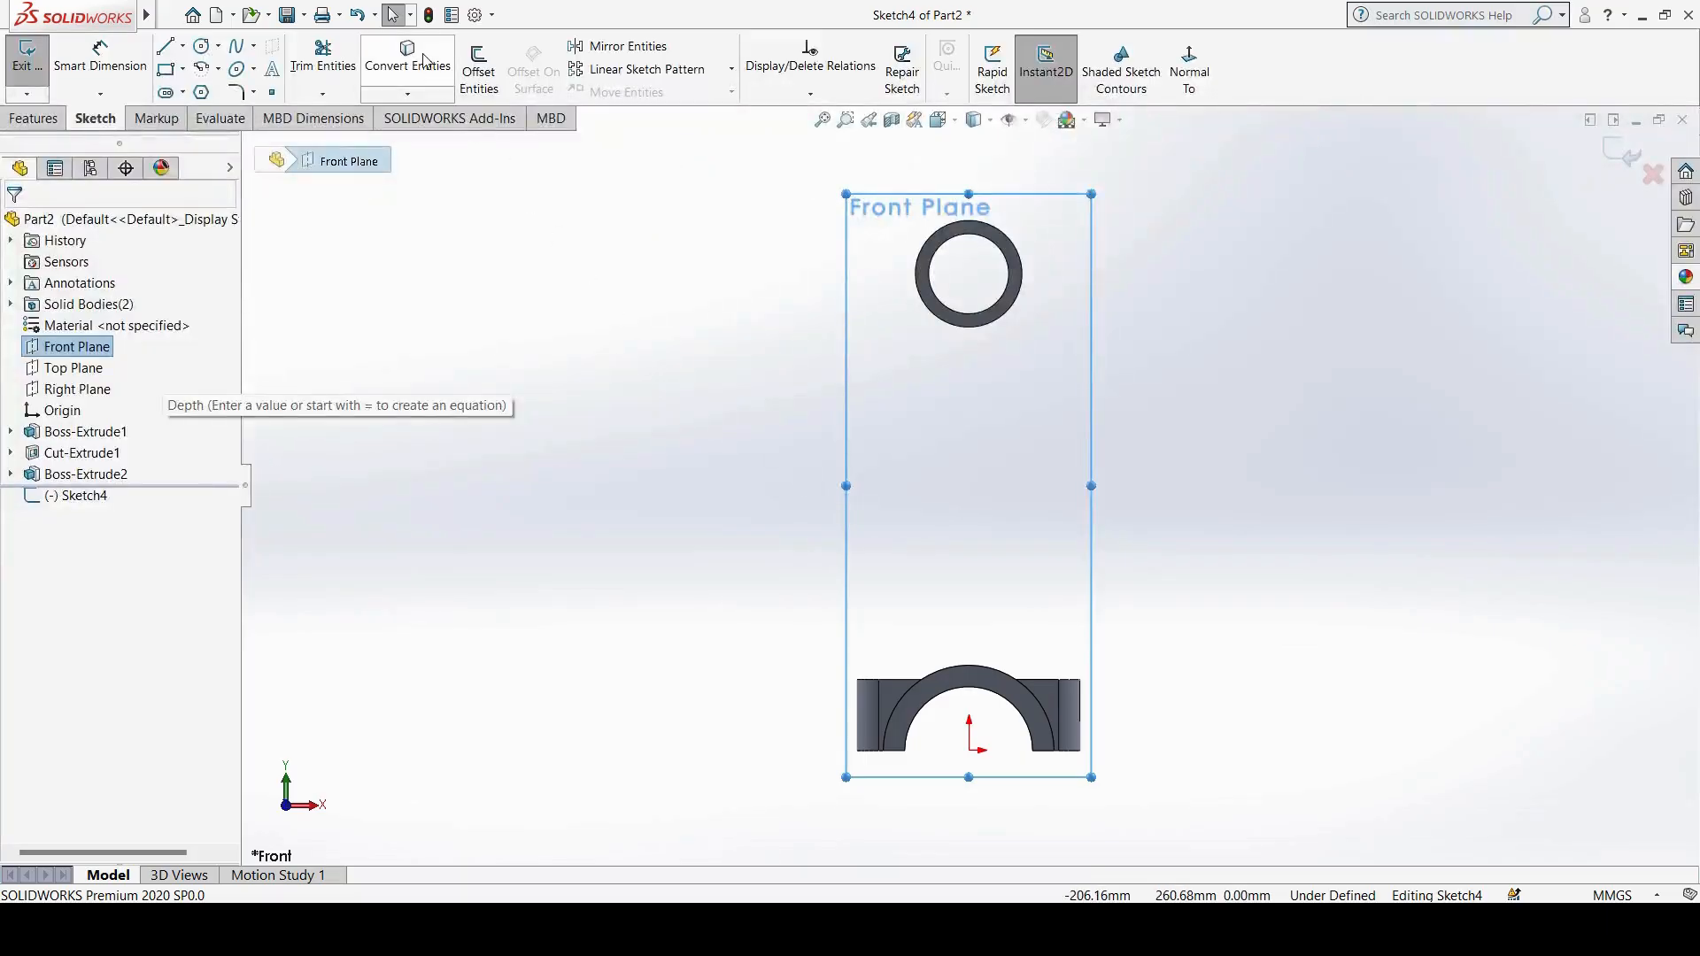
pyautogui.click(425, 60)
pyautogui.scroll(-3, 996, 301)
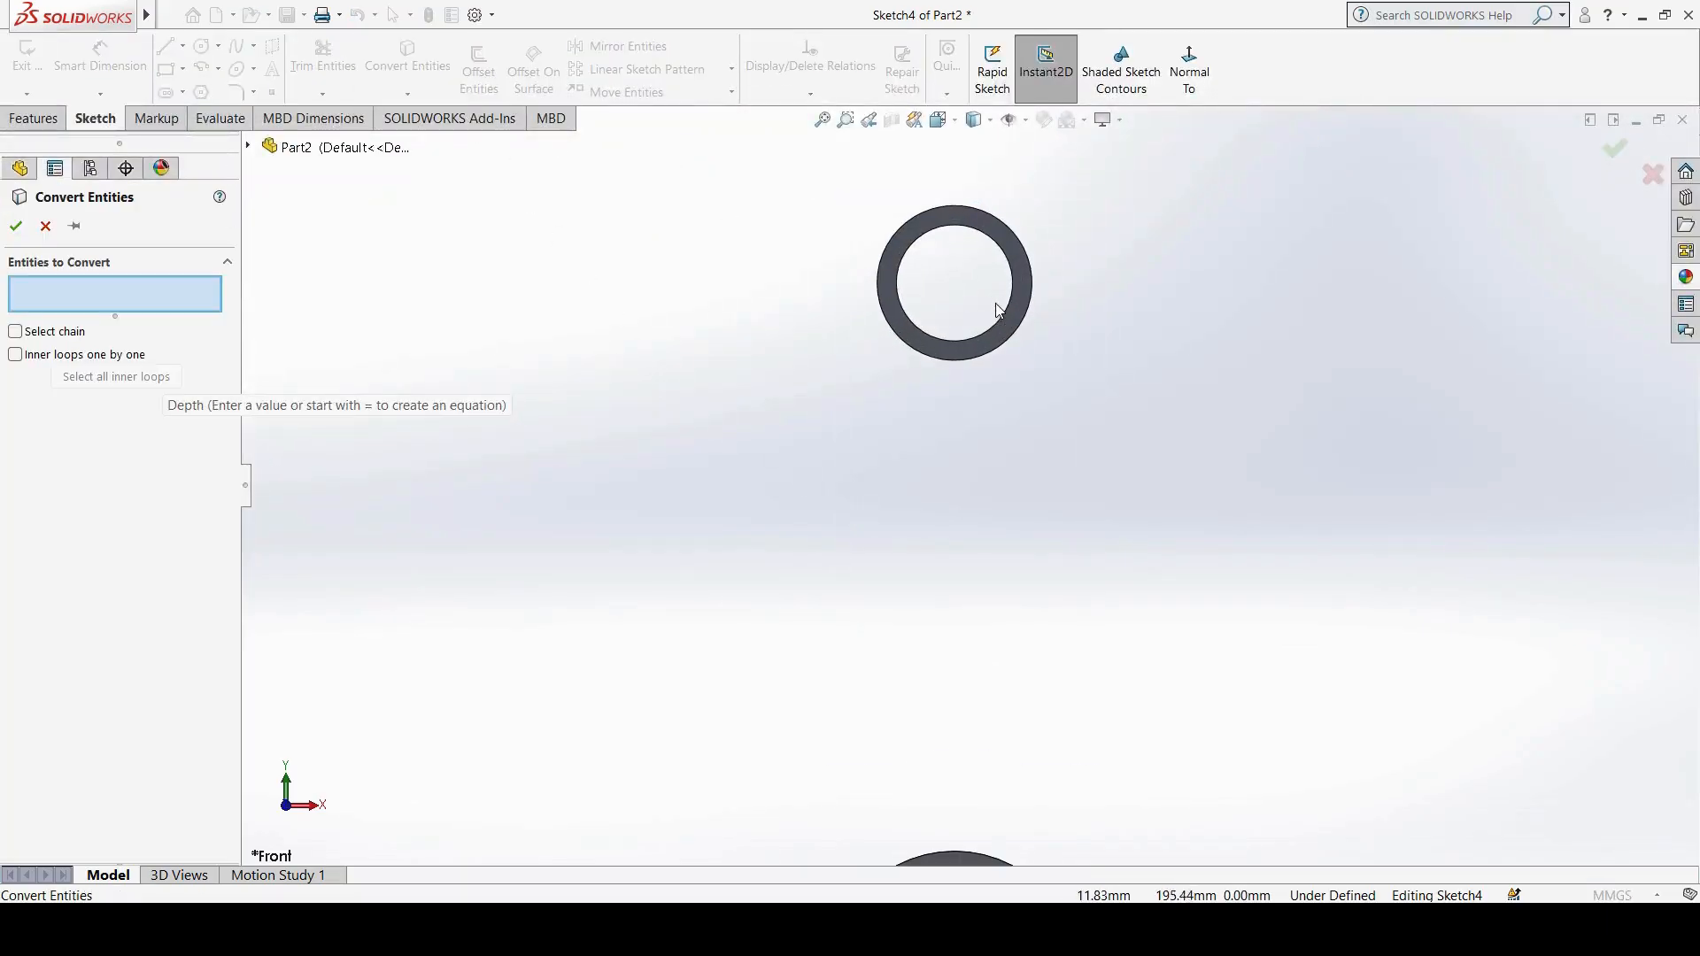
pyautogui.click(986, 361)
pyautogui.scroll(3, 857, 437)
pyautogui.scroll(-4, 1004, 453)
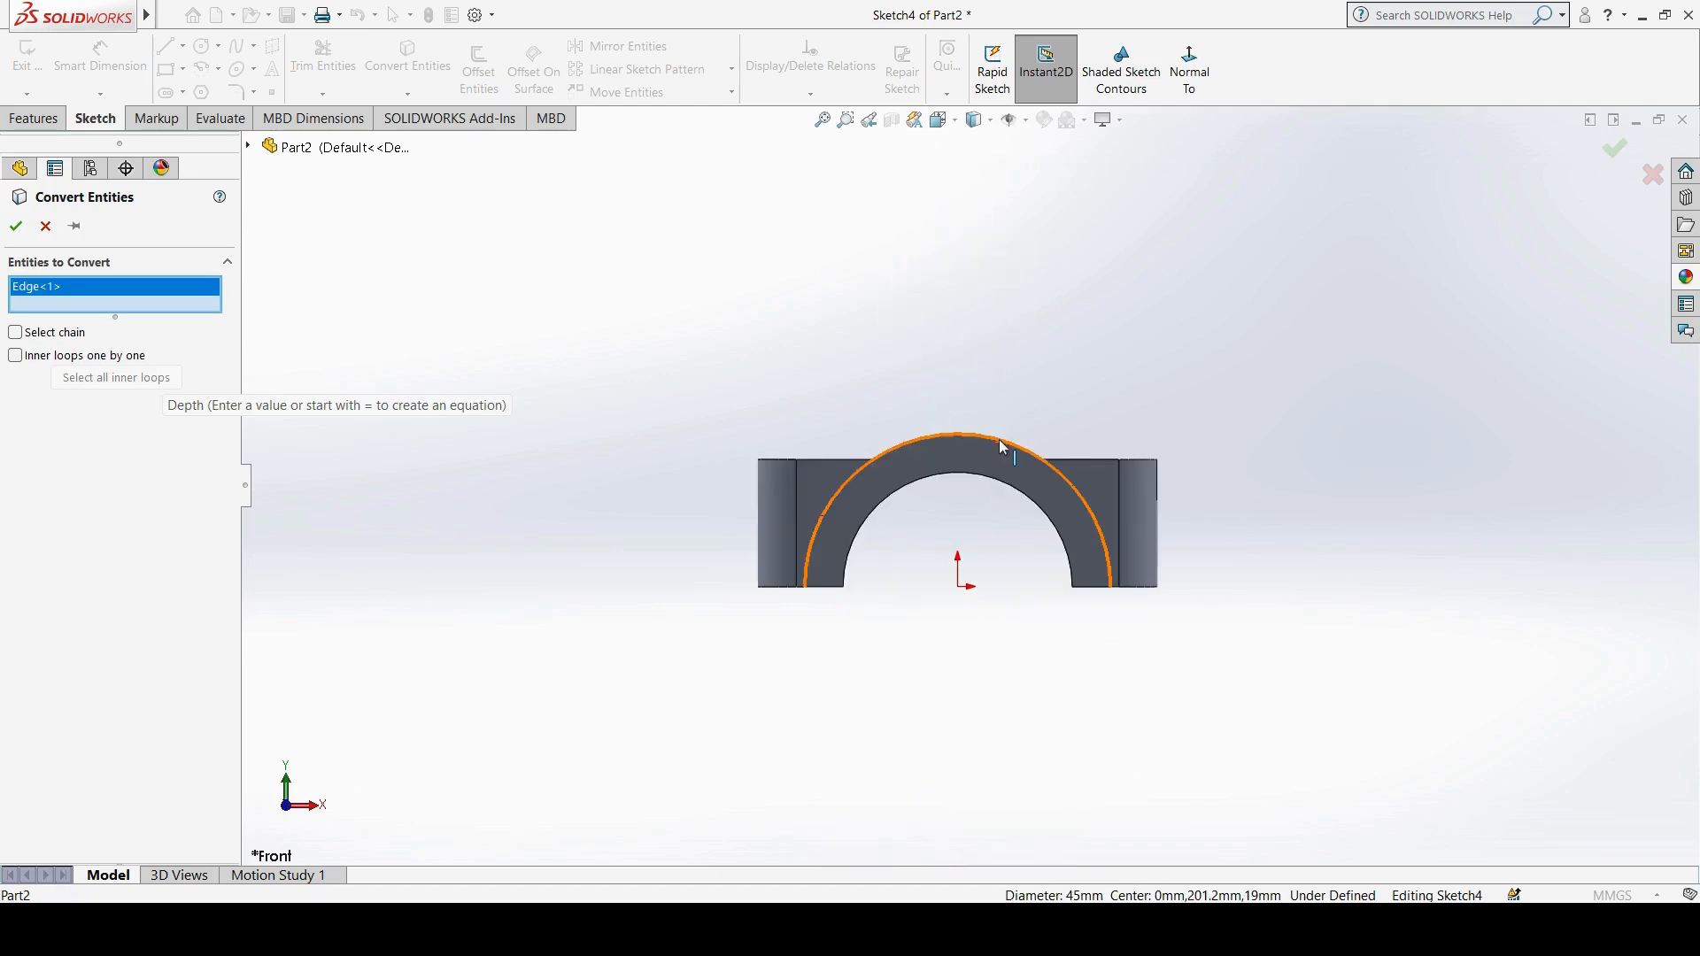
pyautogui.click(1005, 446)
pyautogui.click(16, 227)
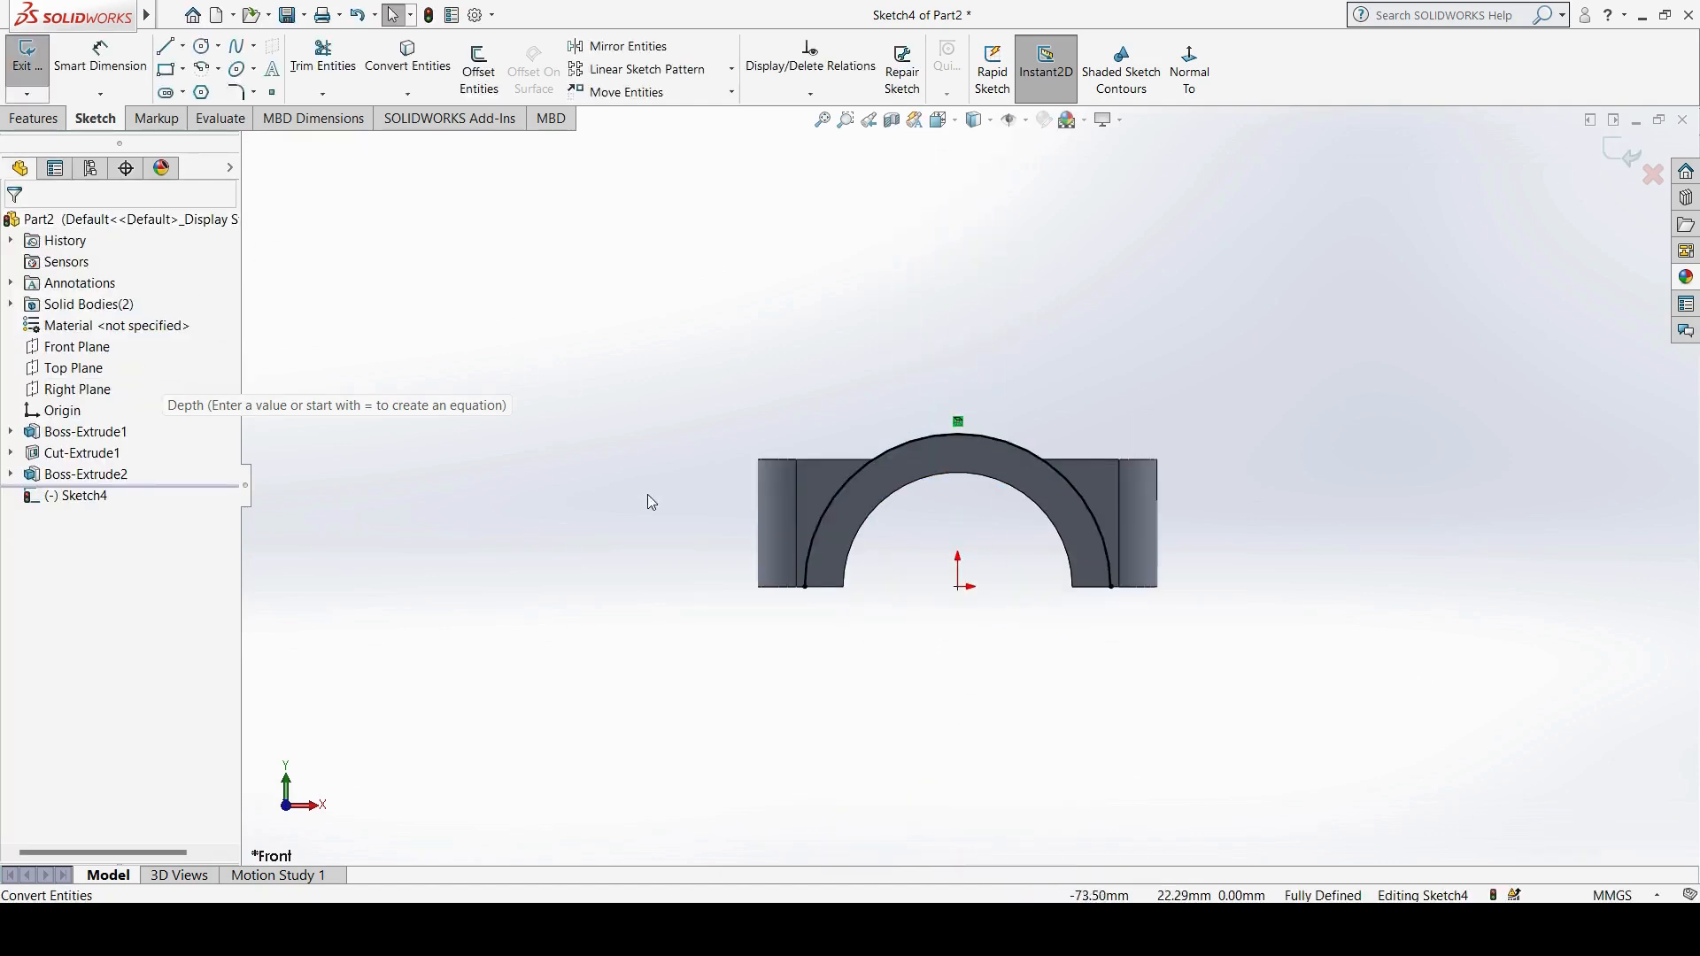
# Step: Sketch a slanted line about 158 mm long from the lower left of the small-end circle to the left side of the big-end arc
pyautogui.scroll(3, 660, 508)
pyautogui.scroll(-2, 951, 422)
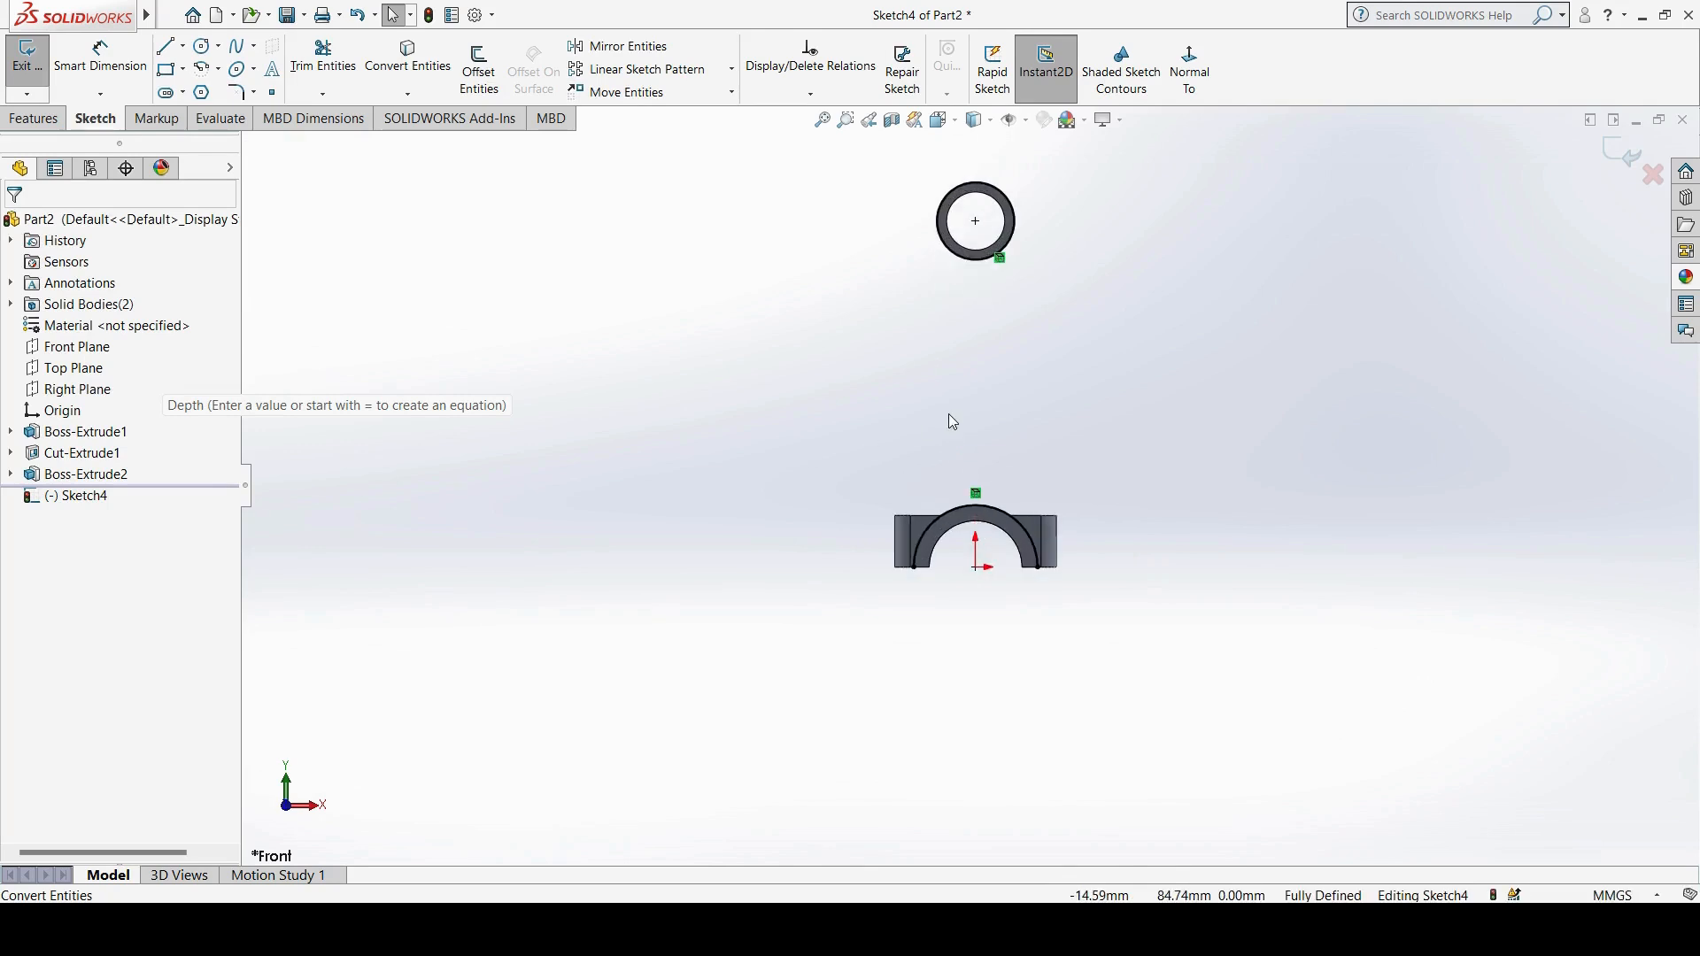
pyautogui.click(165, 45)
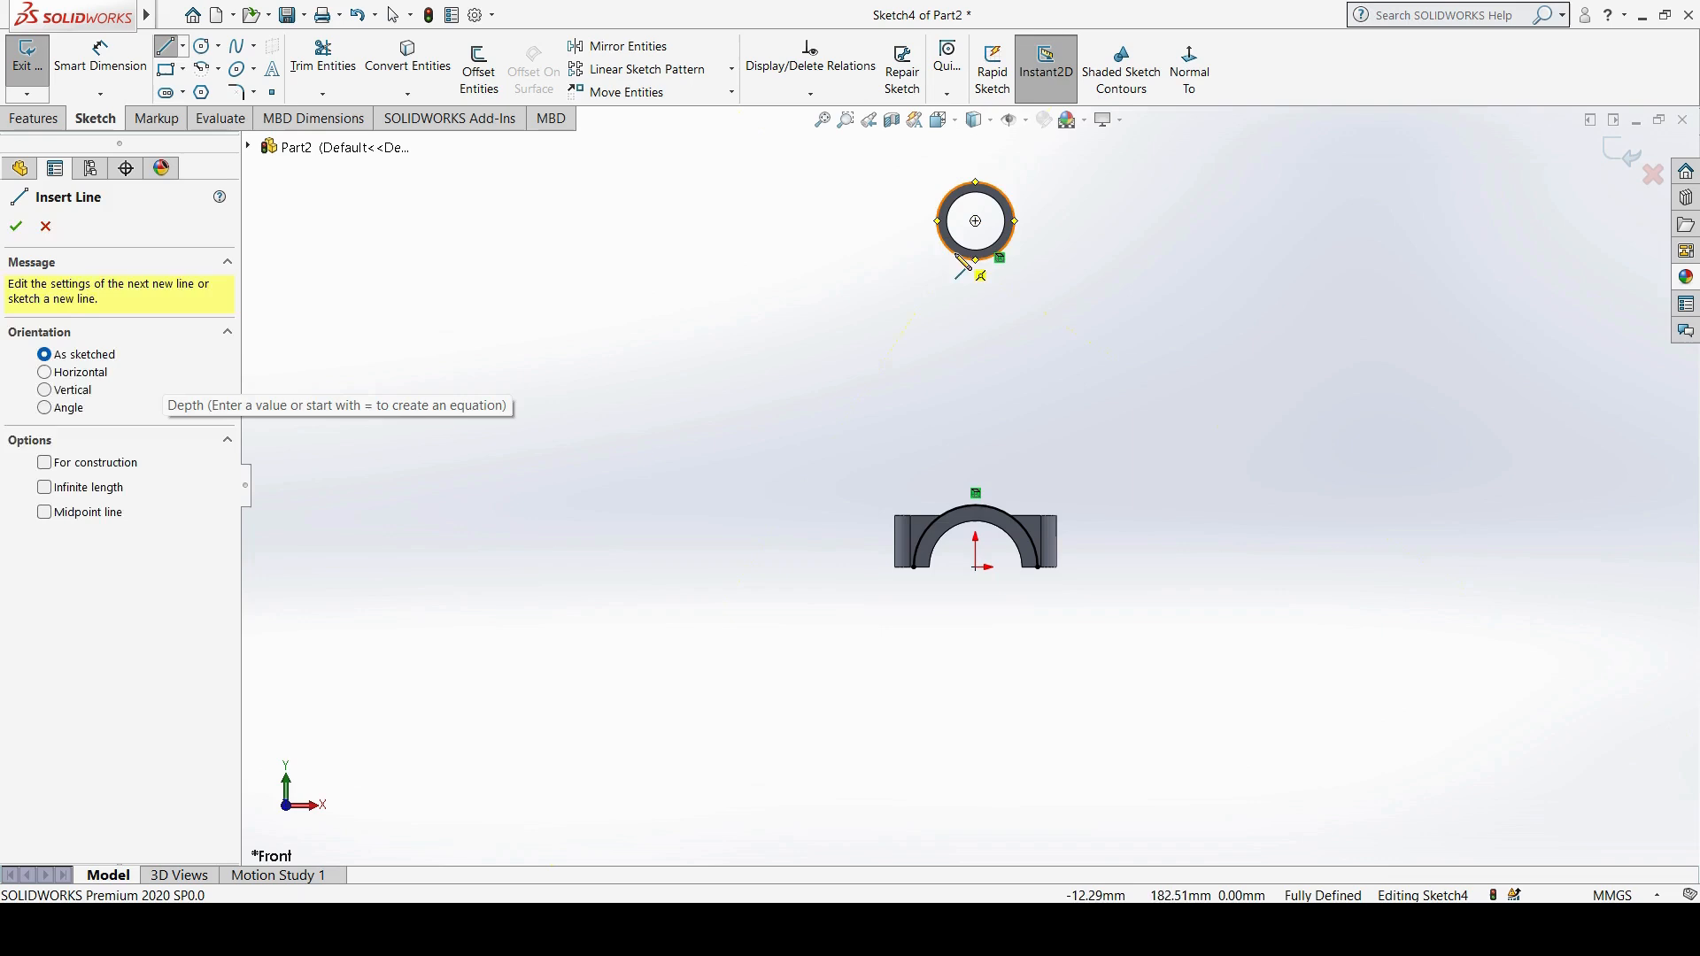
pyautogui.click(954, 253)
pyautogui.click(931, 526)
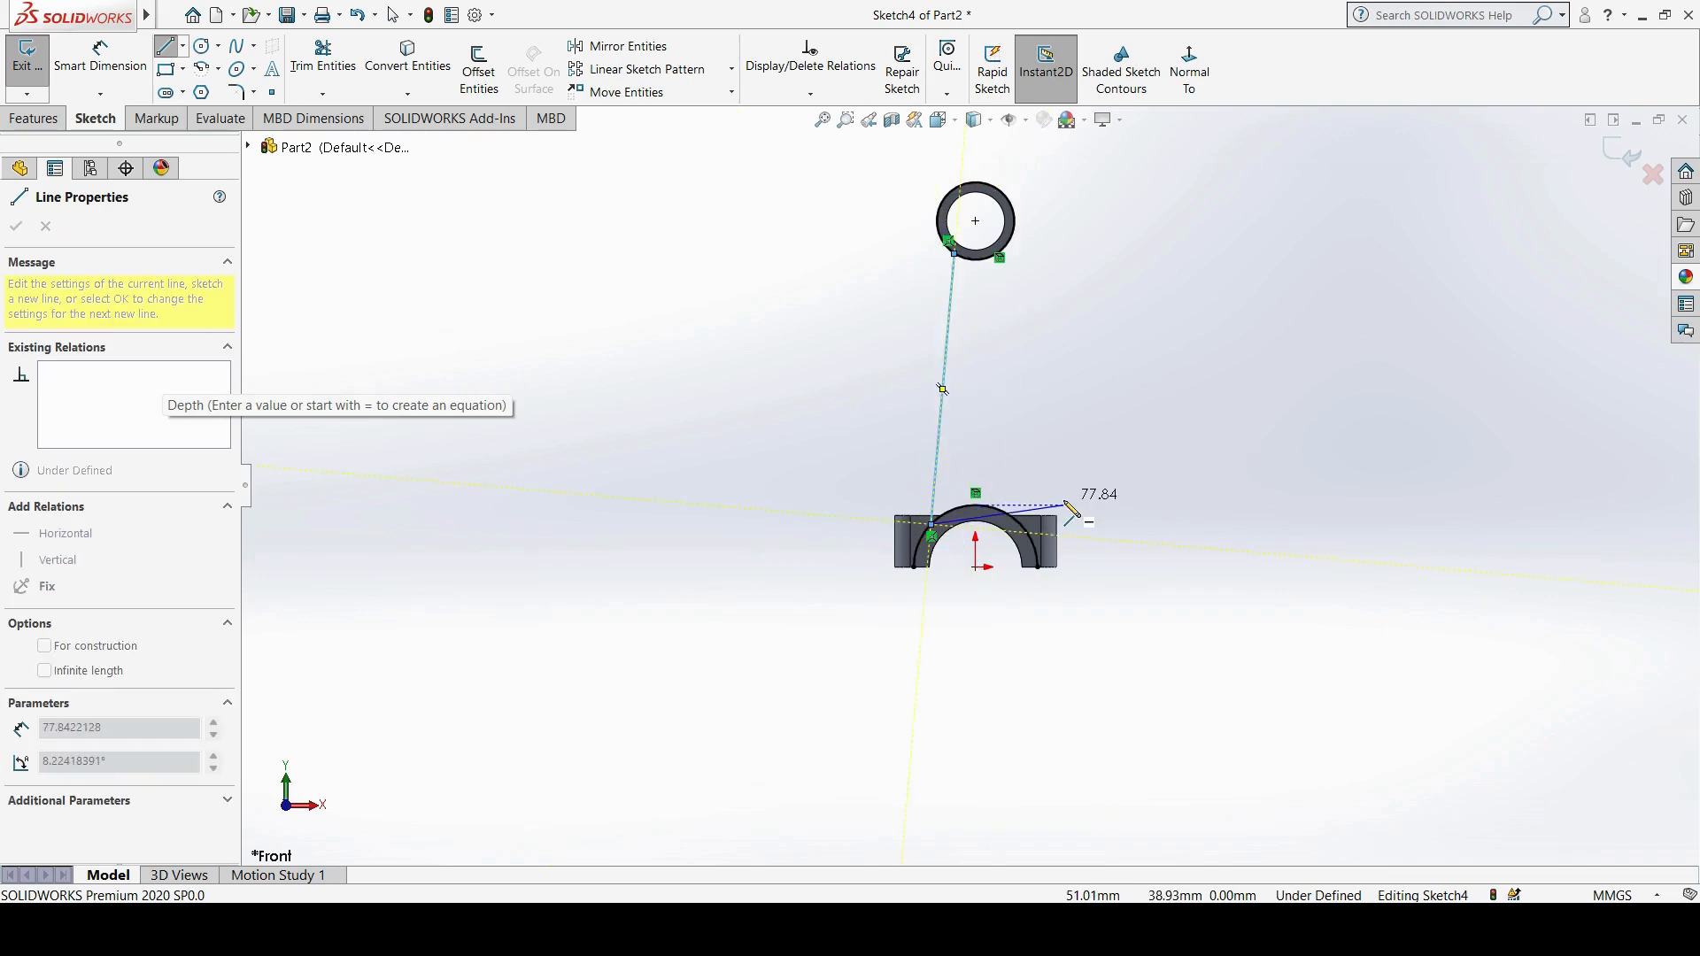
pyautogui.press('Escape')
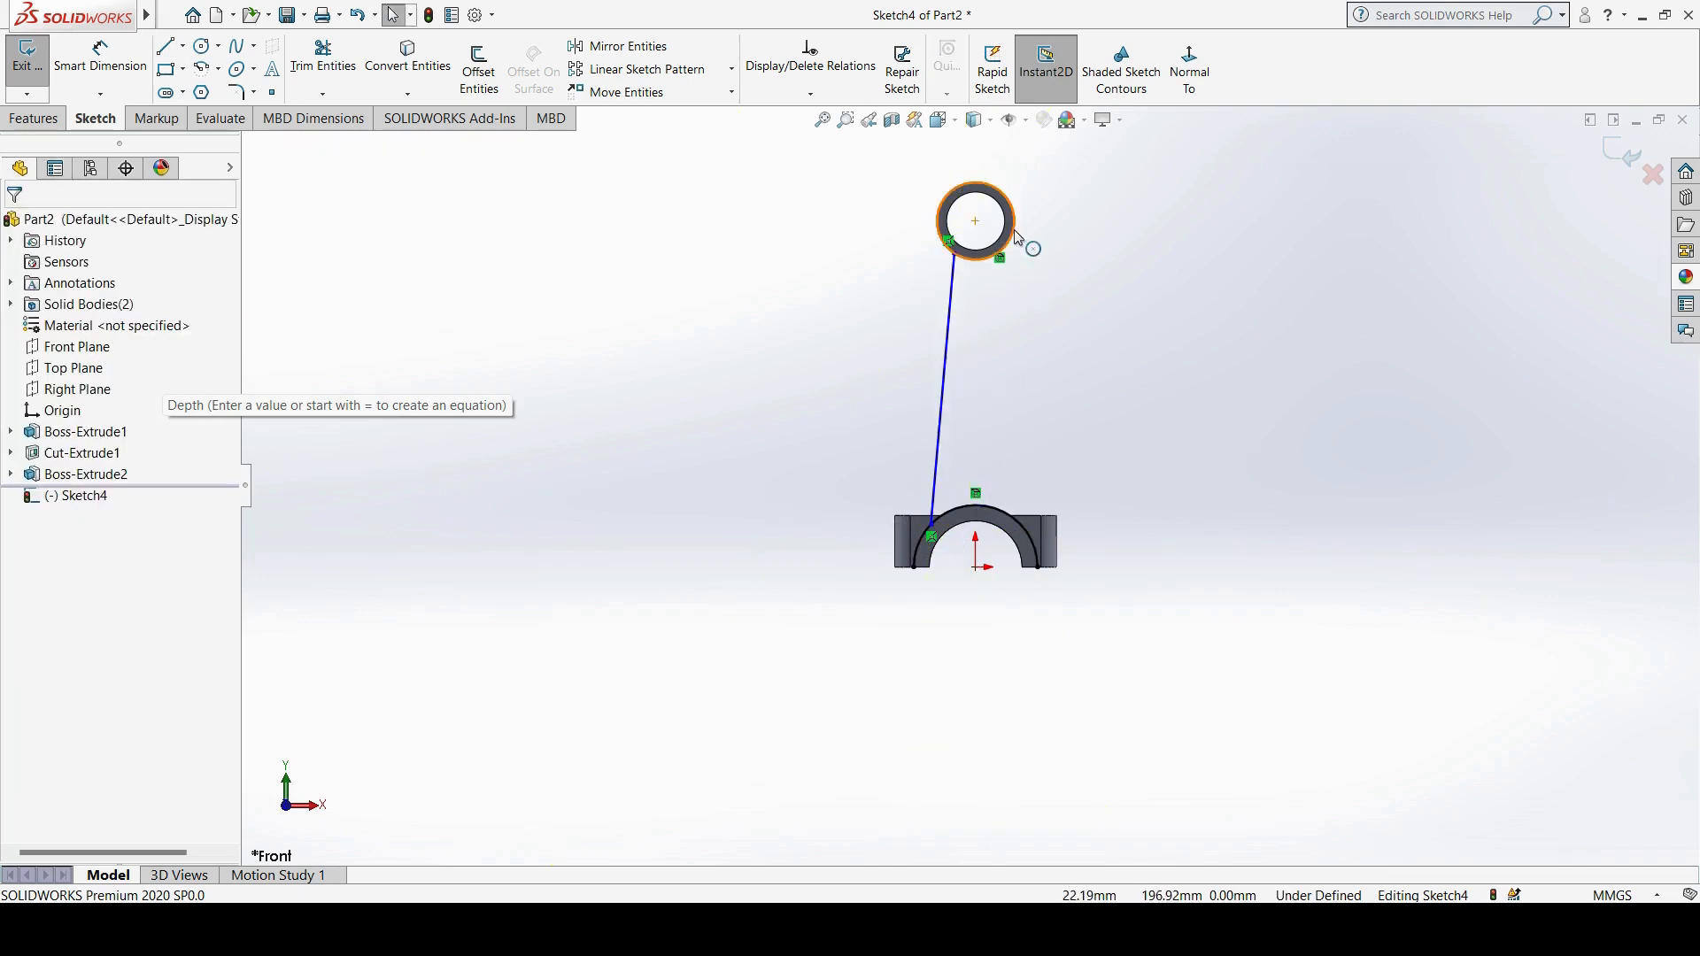
# Step: Sketch a vertical construction line from the origin up to the small-end circle's centre
pyautogui.scroll(-2, 1025, 246)
pyautogui.click(165, 45)
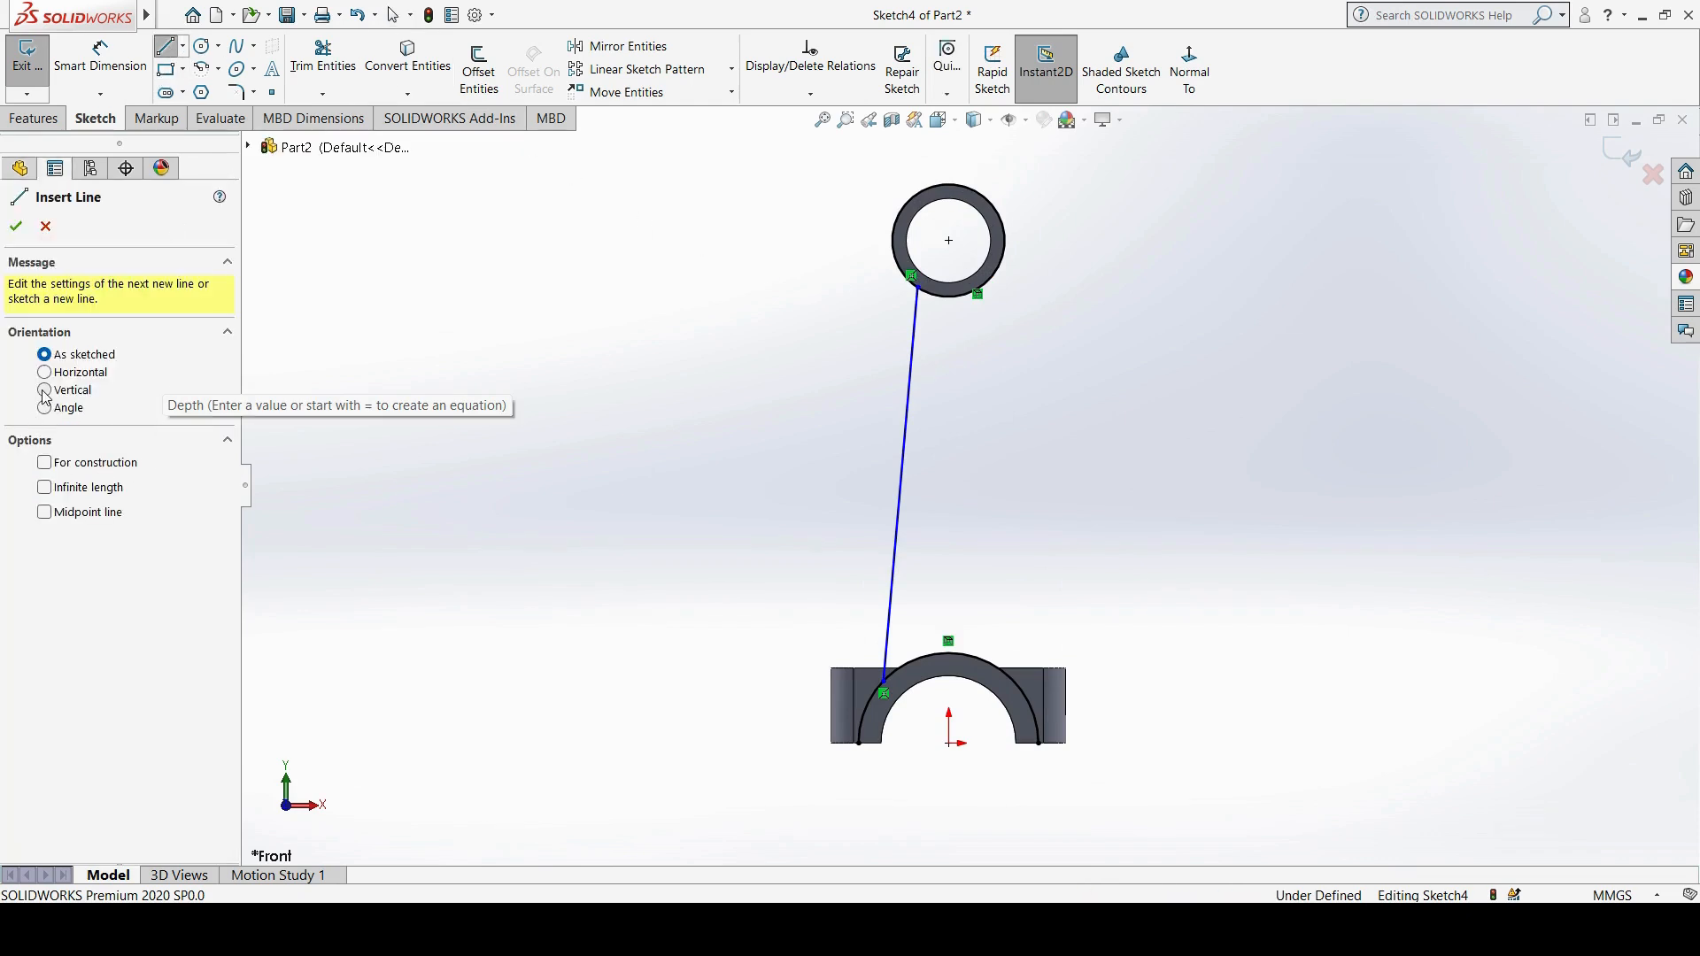
pyautogui.click(44, 391)
pyautogui.click(44, 463)
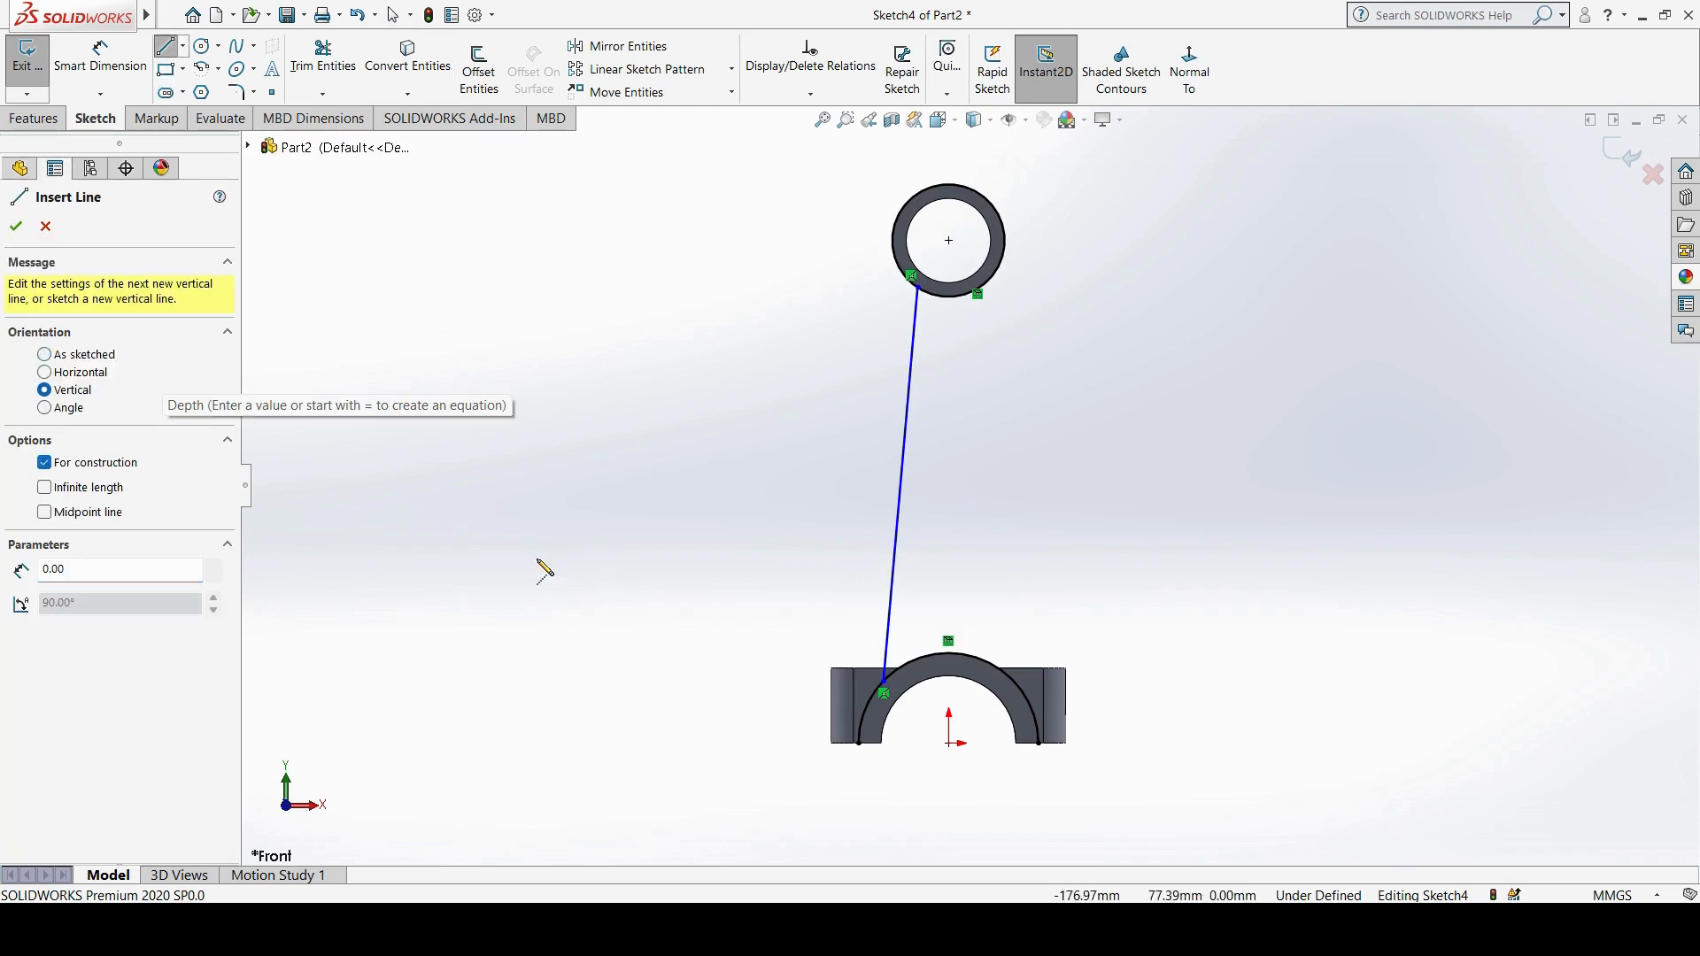
pyautogui.click(949, 743)
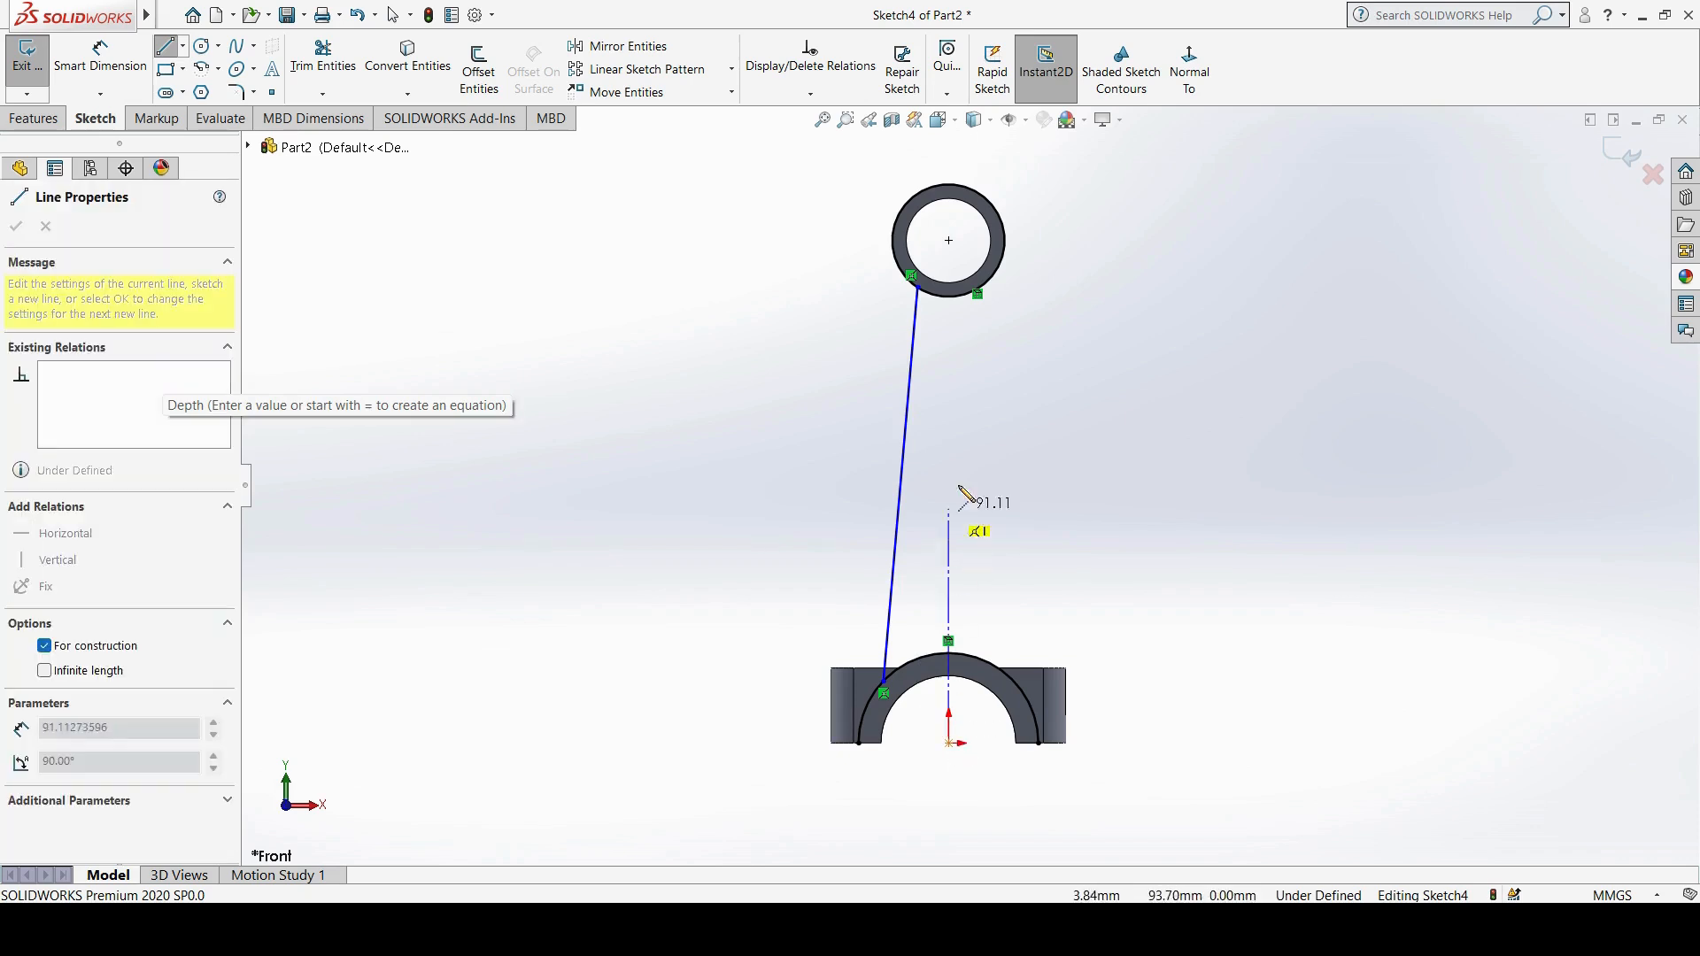
pyautogui.click(947, 239)
pyautogui.press('Escape')
# Step: Mirror the slanted side line about the vertical construction line
pyautogui.click(651, 50)
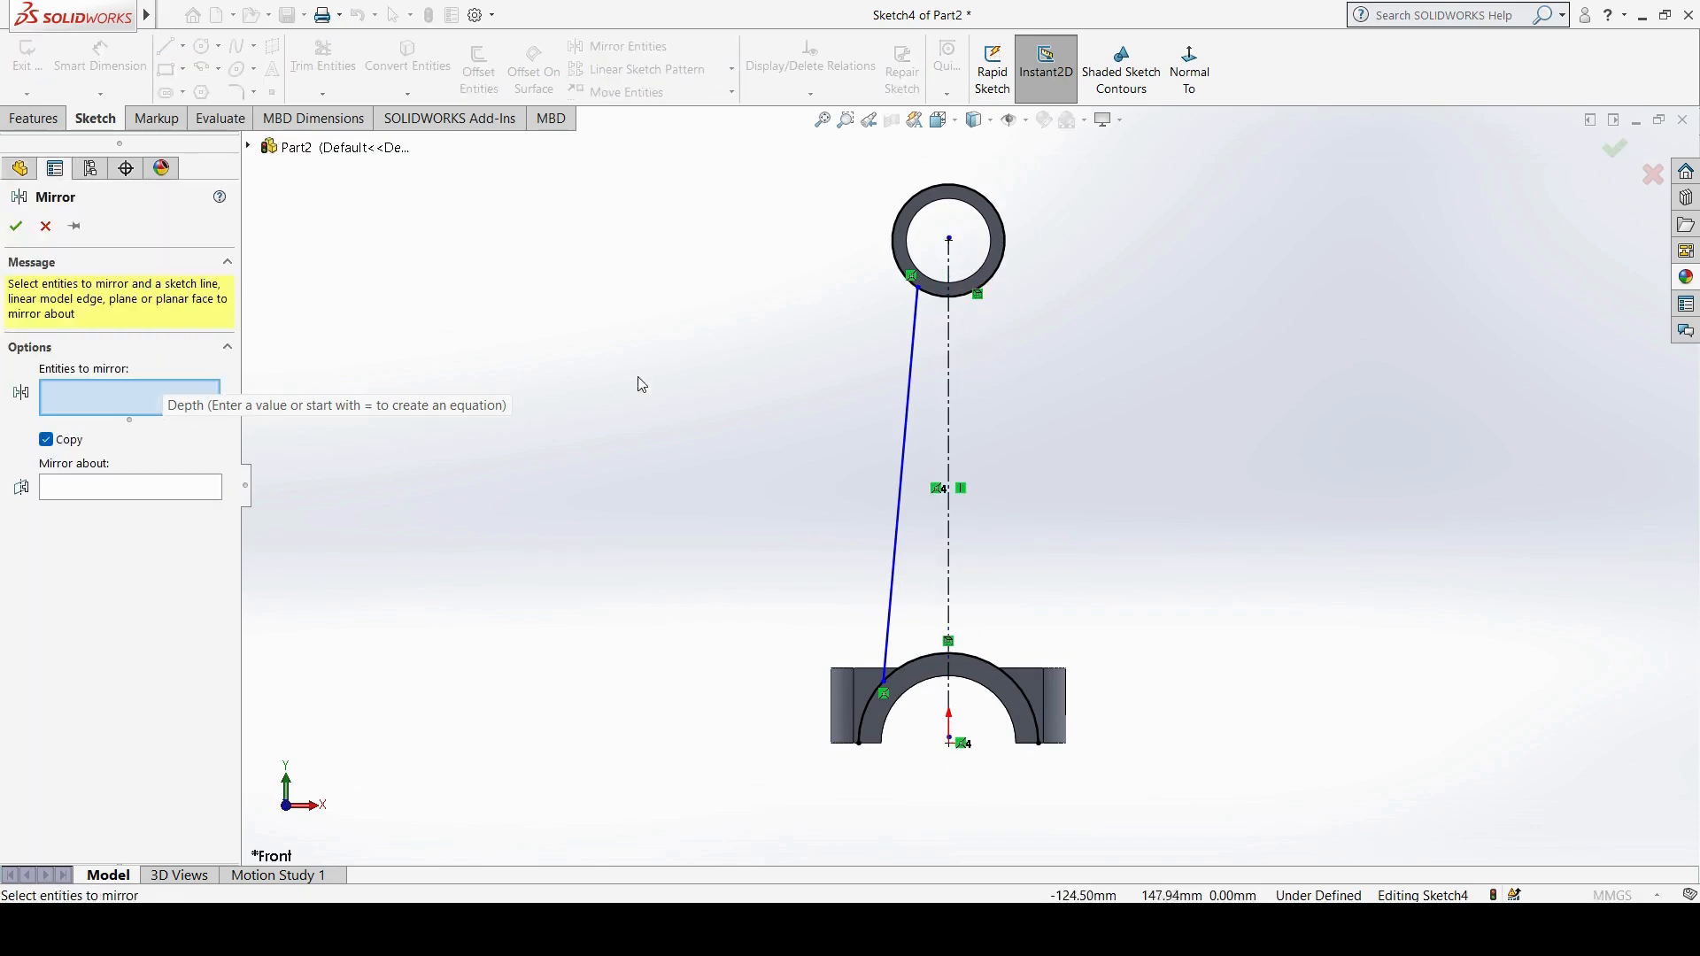
pyautogui.click(907, 408)
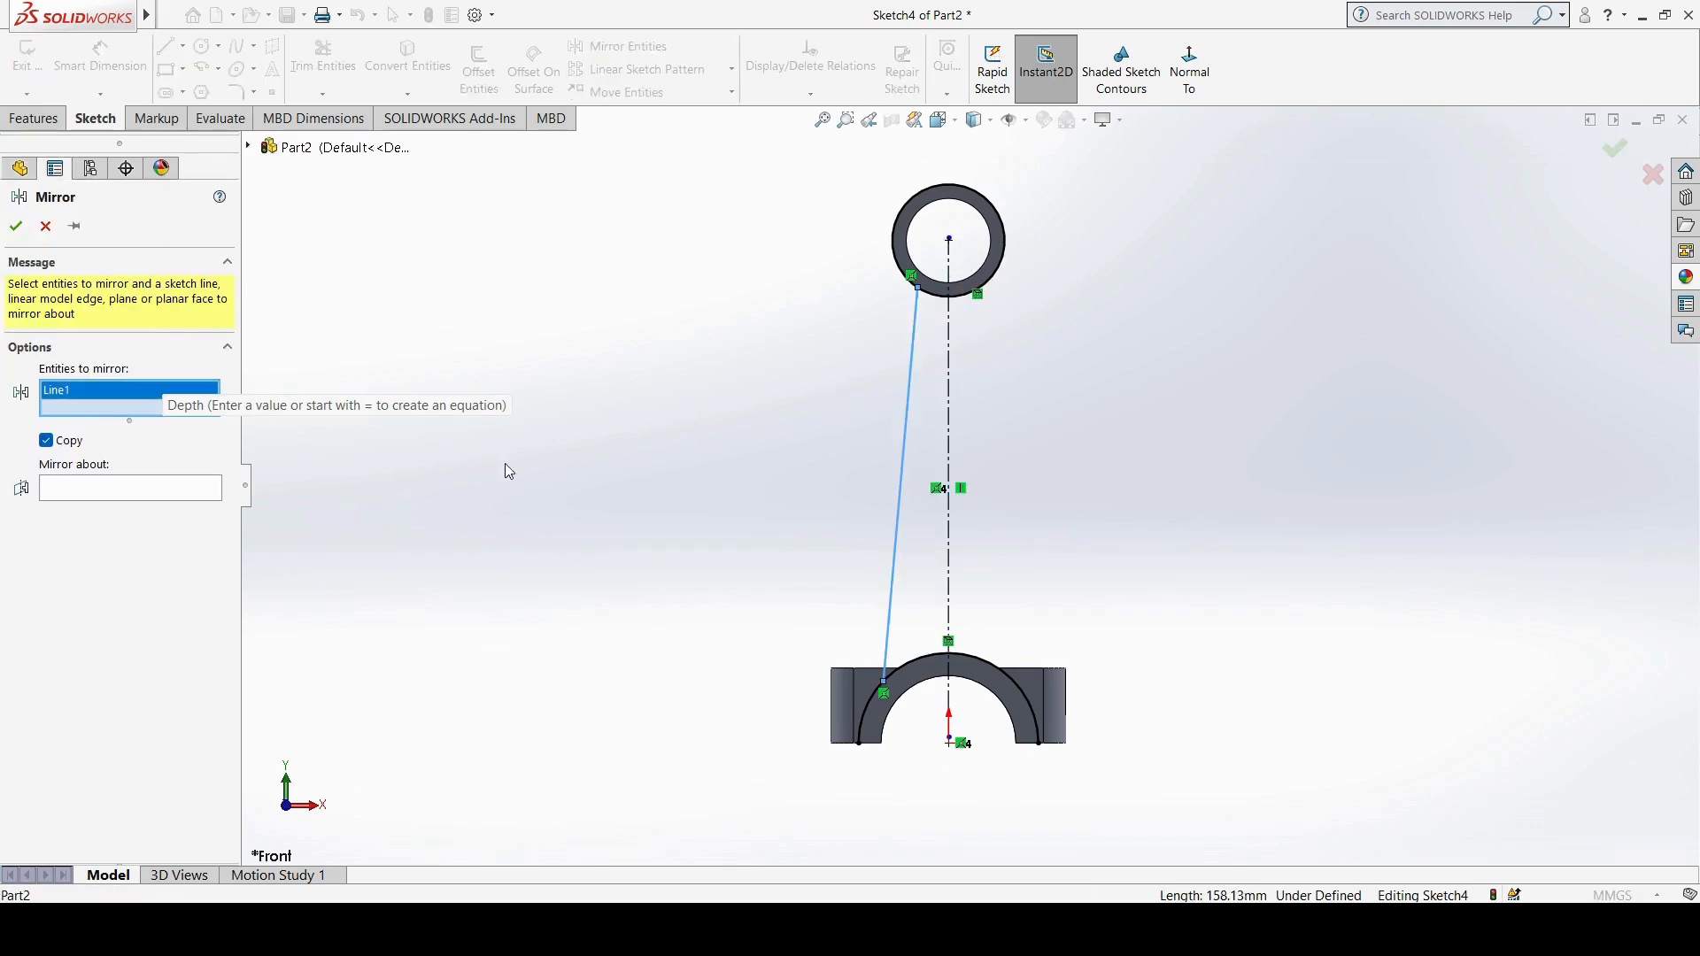
pyautogui.click(101, 492)
pyautogui.click(953, 425)
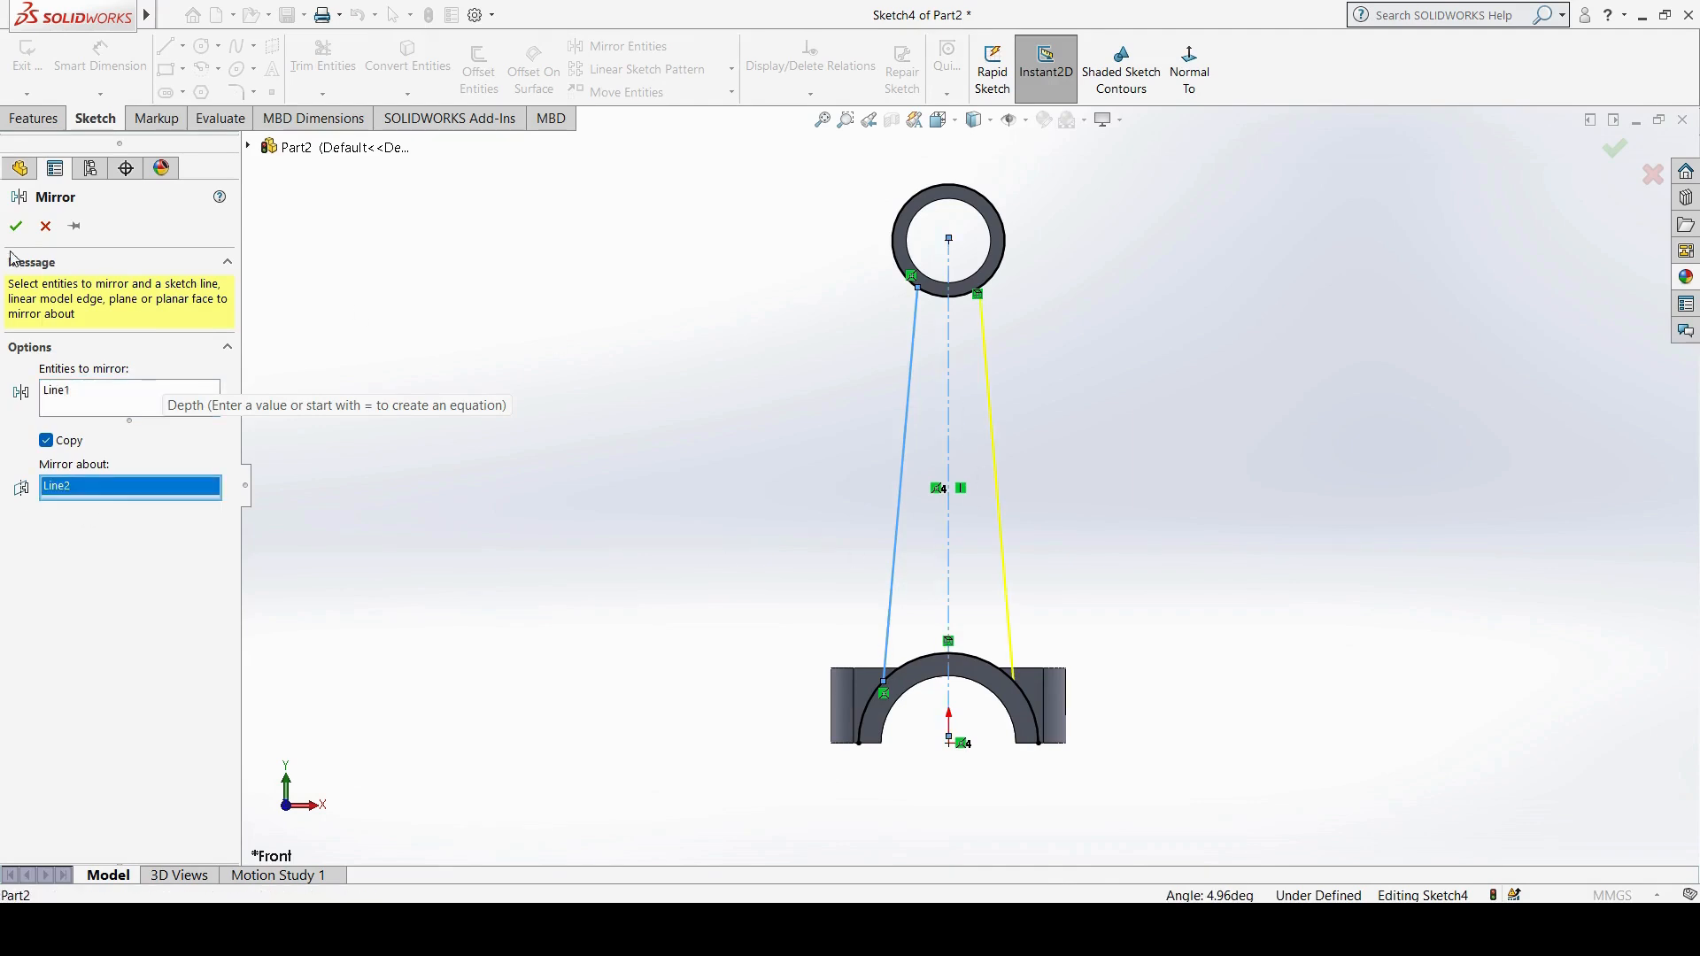
pyautogui.click(15, 229)
# Step: Consult the reference drawing and set the distance between the two side lines' upper endpoints to 20 mm
pyautogui.scroll(-2, 1142, 177)
pyautogui.scroll(2, 1107, 240)
pyautogui.hotkey('alt', 'Tab')
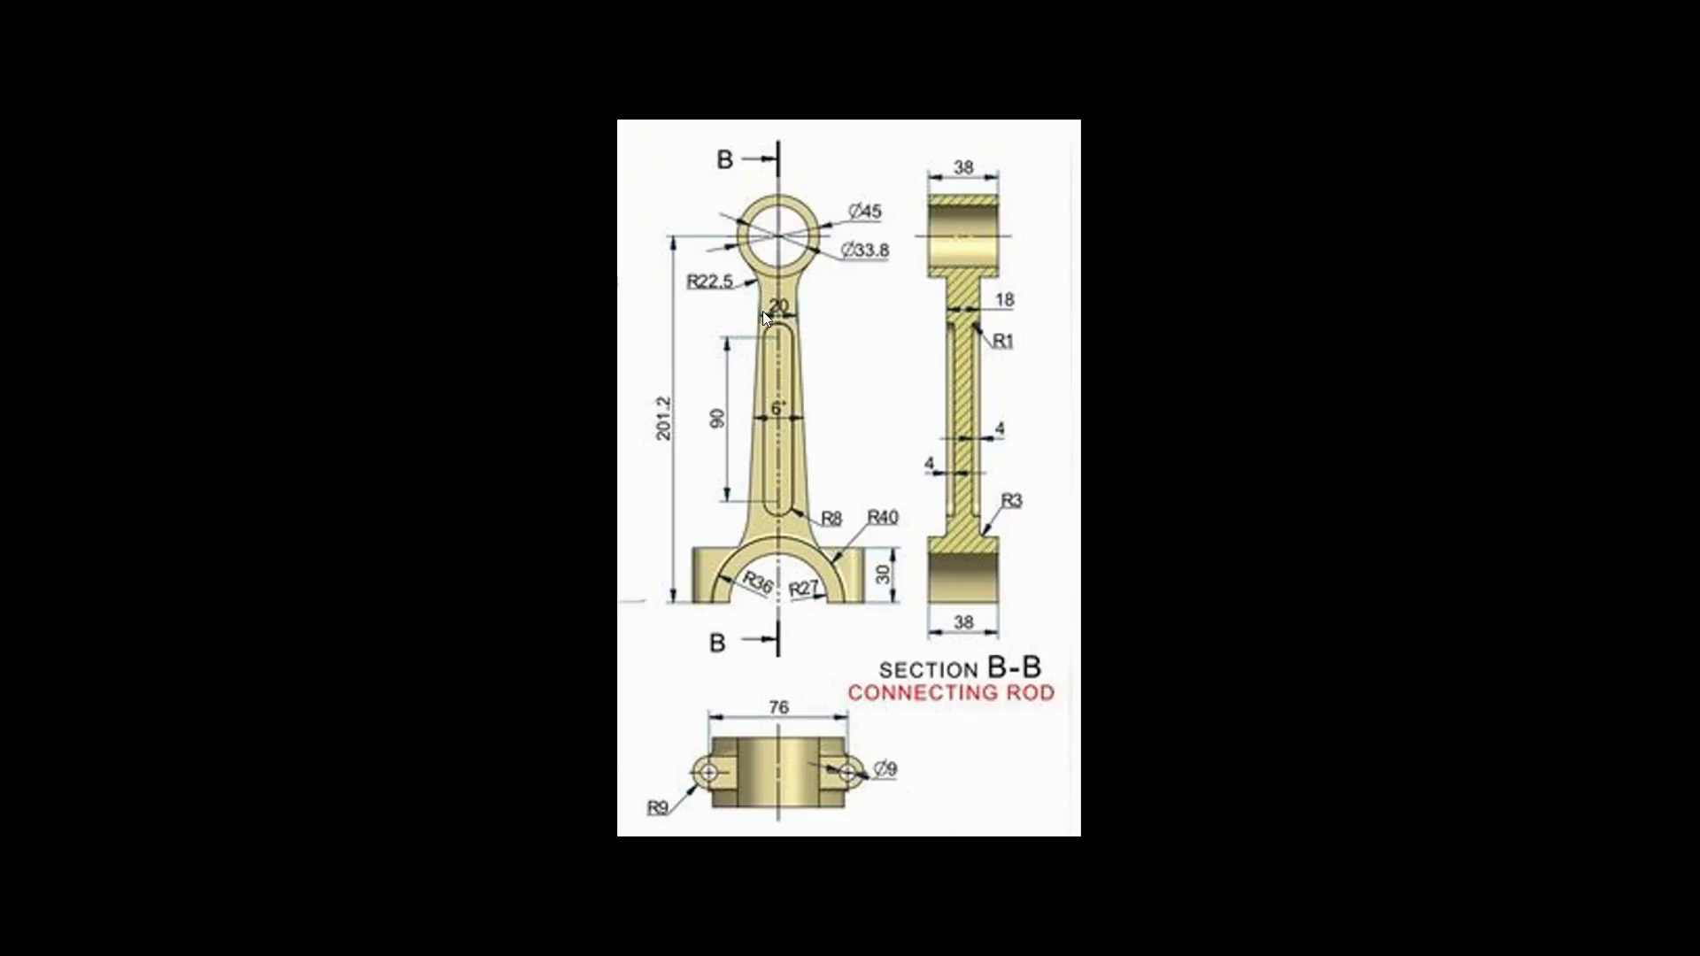
pyautogui.hotkey('alt', 'Tab')
pyautogui.press('d')
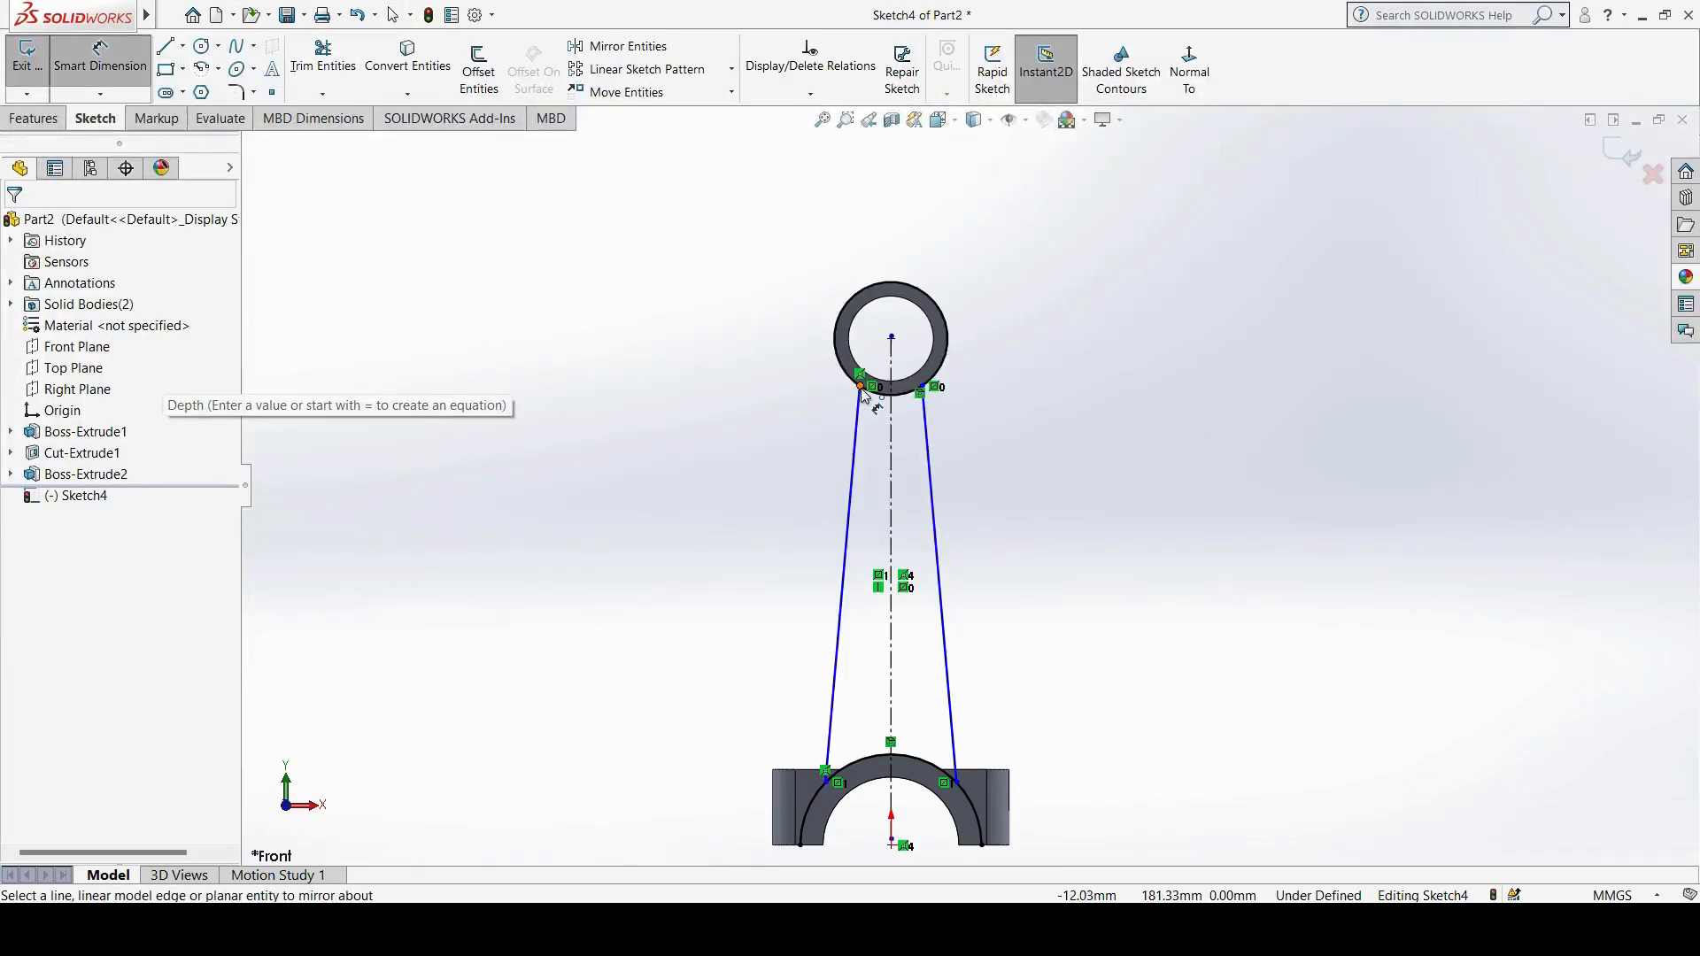
pyautogui.click(921, 392)
pyautogui.click(860, 375)
pyautogui.click(899, 421)
pyautogui.write('20')
pyautogui.press('Return')
pyautogui.press('Escape')
# Step: Consult the reference drawing and dimension the angle between the two slanted side lines
pyautogui.hotkey('alt', 'Tab')
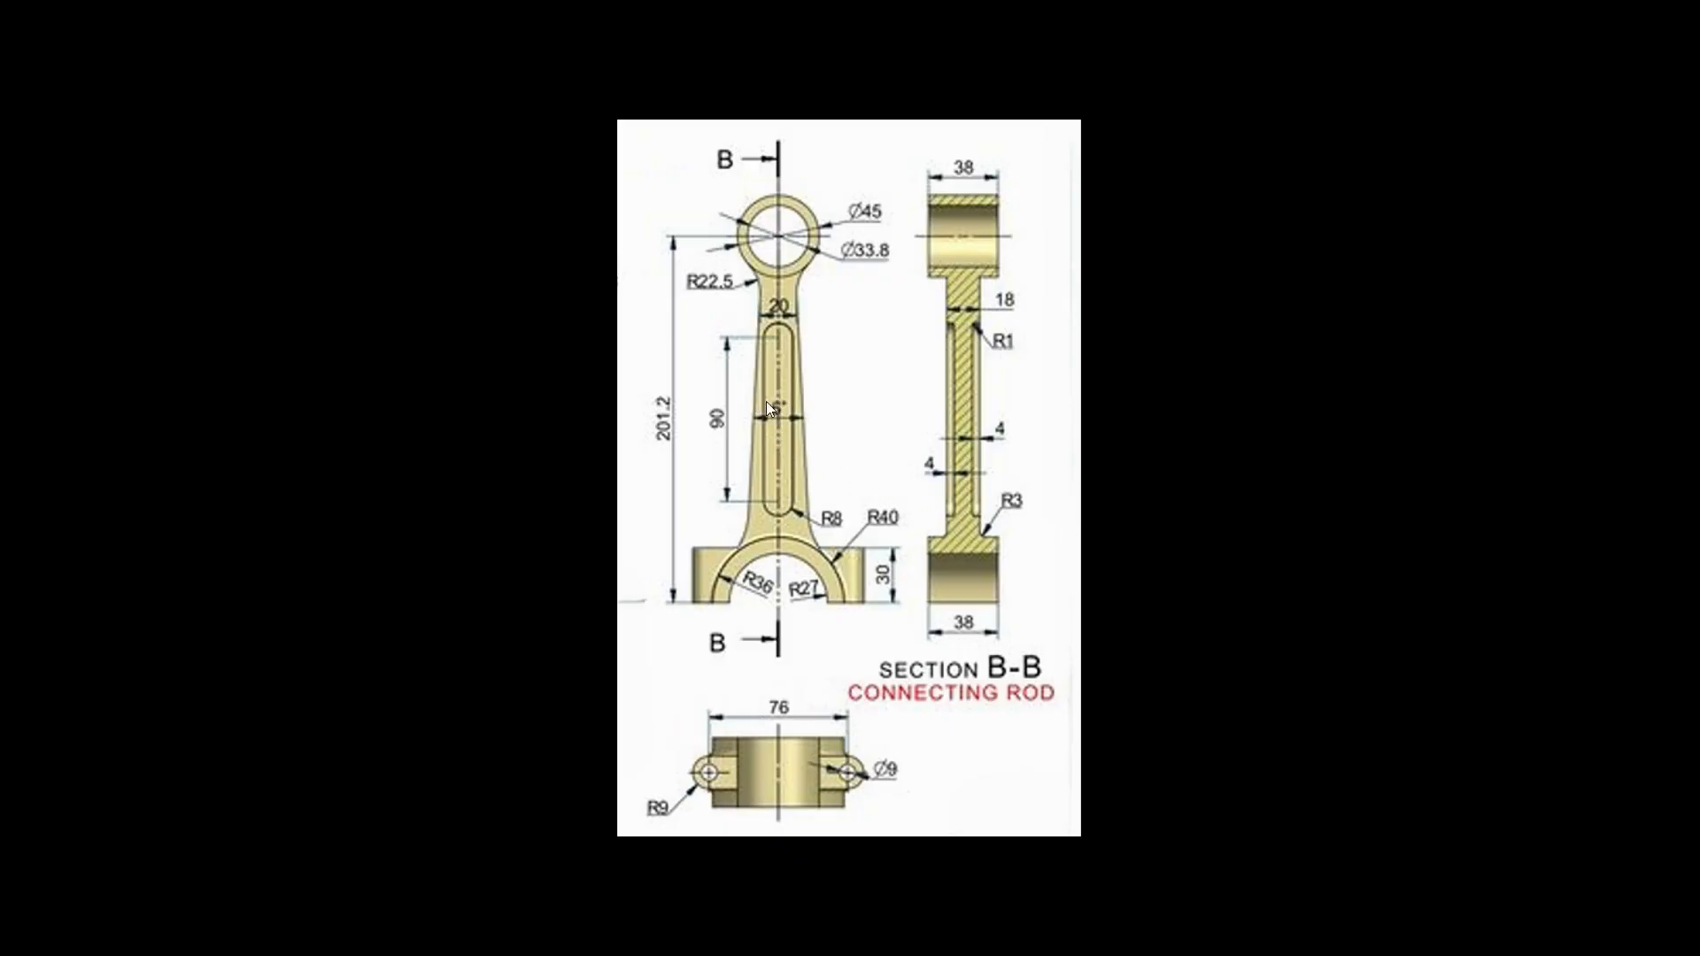
pyautogui.hotkey('alt', 'Tab')
pyautogui.click(852, 531)
pyautogui.click(928, 520)
pyautogui.click(903, 535)
pyautogui.press('Return')
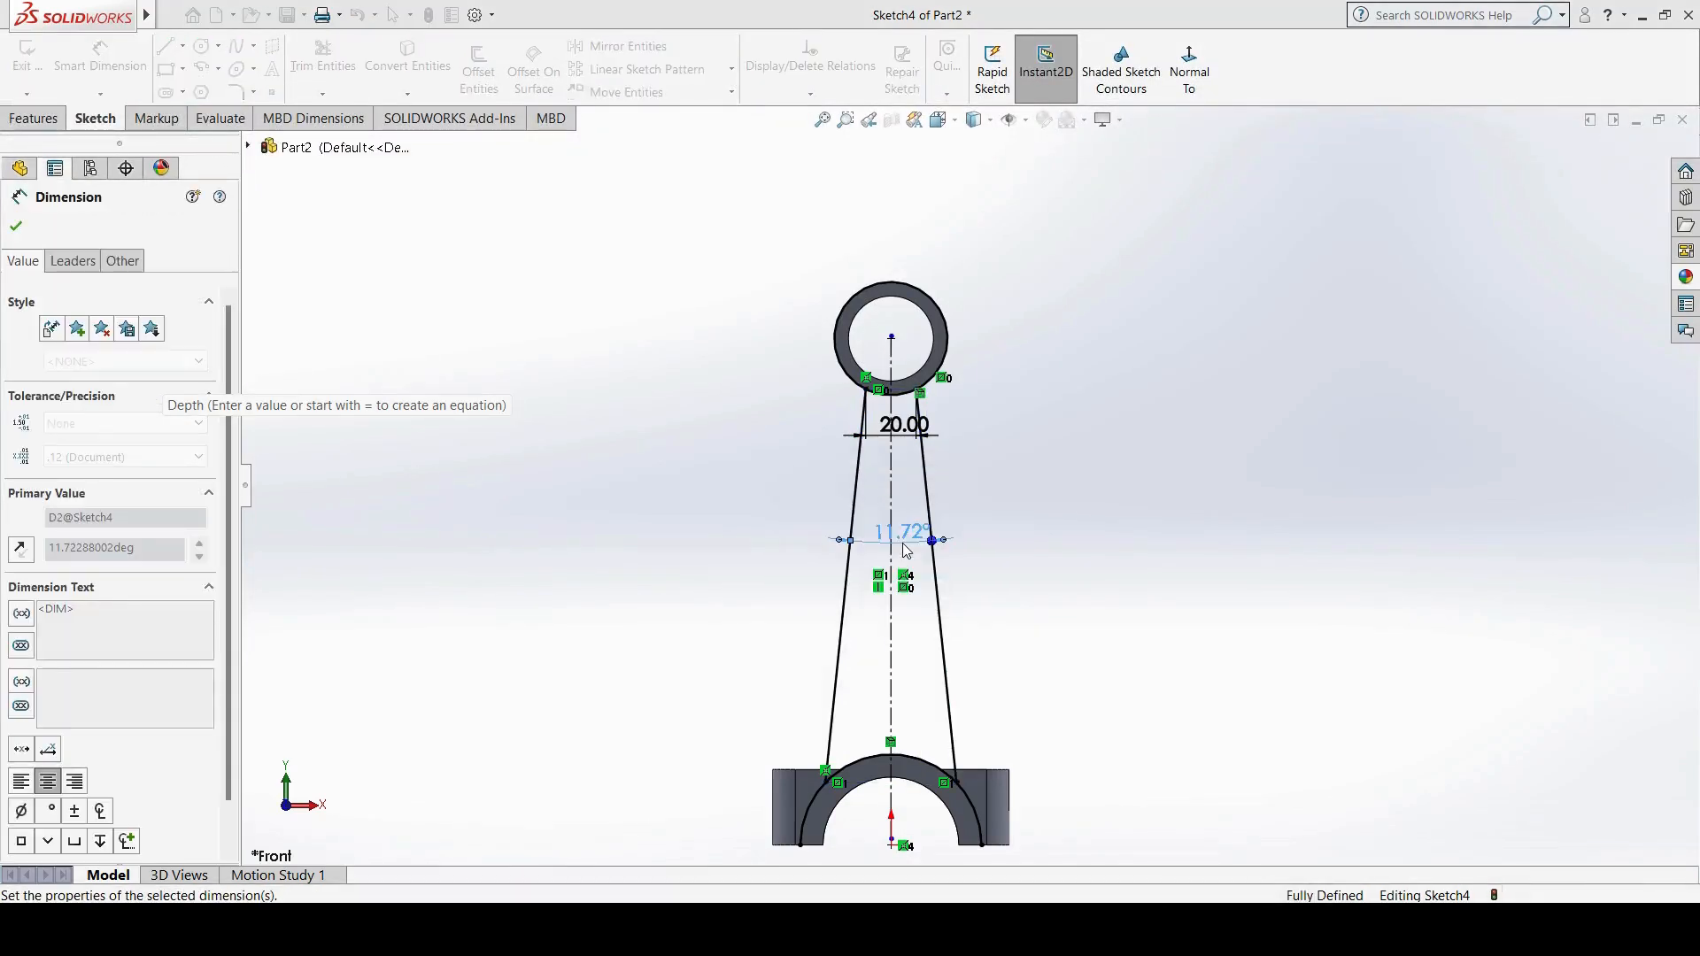
pyautogui.click(1098, 596)
# Step: Consult the reference drawing and sketch a three-point arc, about 32 mm in radius, from the right side line to the big-end outer arc
pyautogui.scroll(2, 971, 563)
pyautogui.scroll(-3, 962, 620)
pyautogui.scroll(-2, 944, 707)
pyautogui.hotkey('alt', 'Tab')
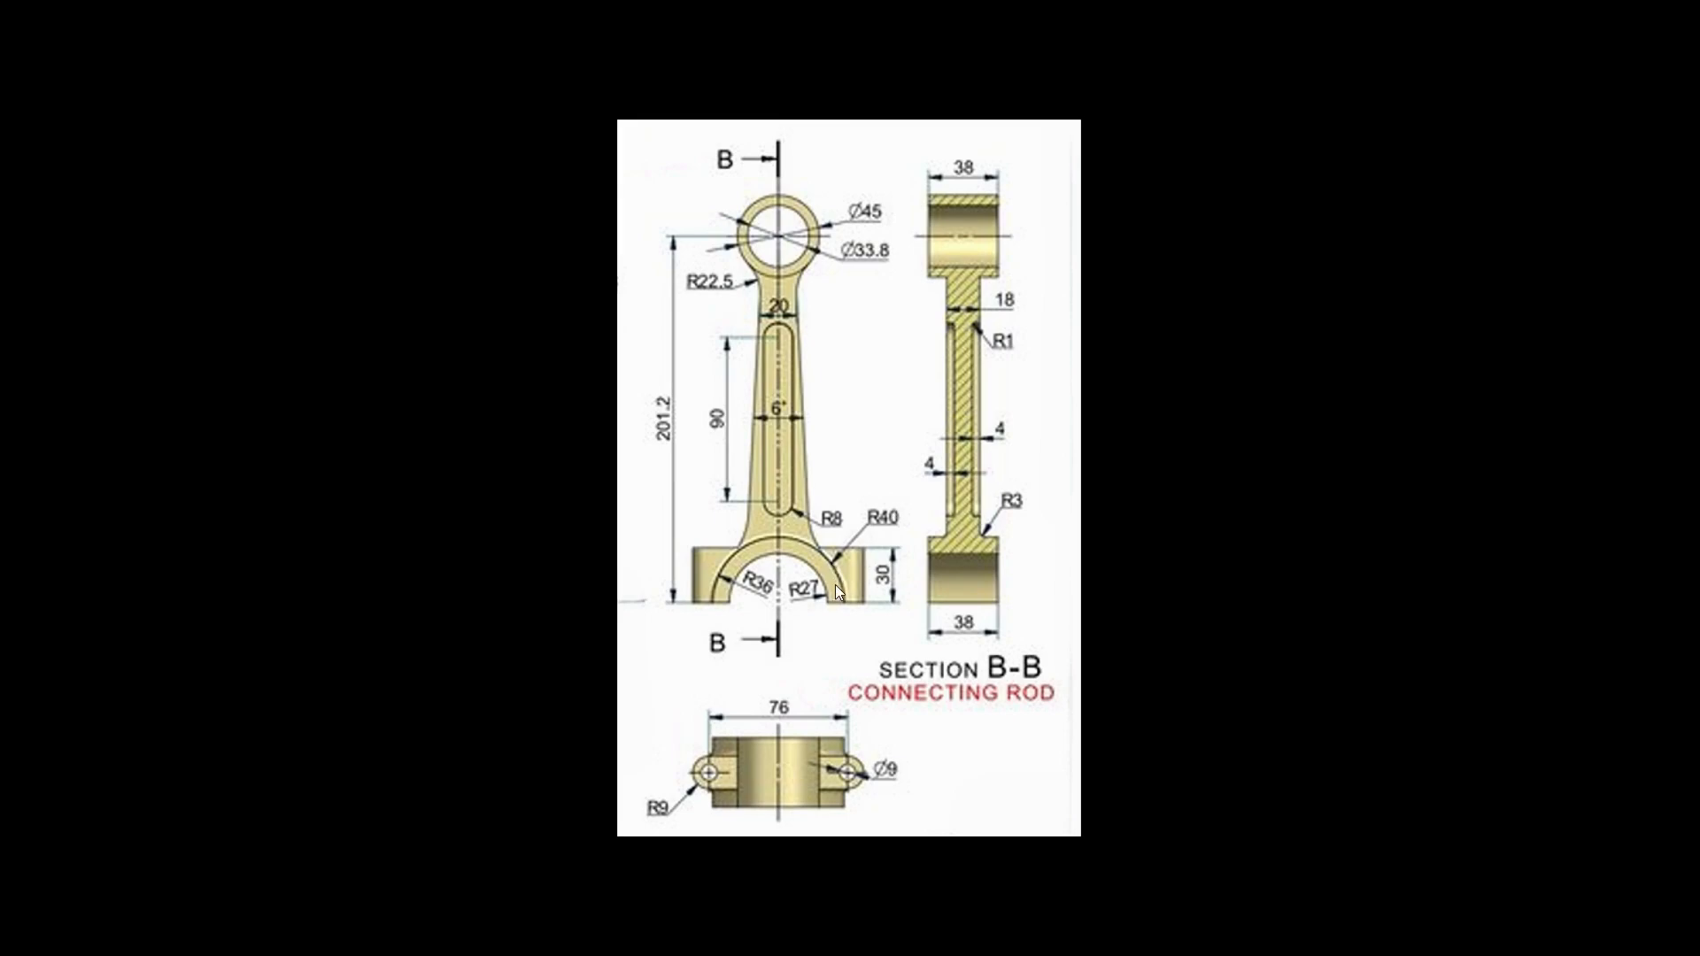
pyautogui.hotkey('alt', 'Tab')
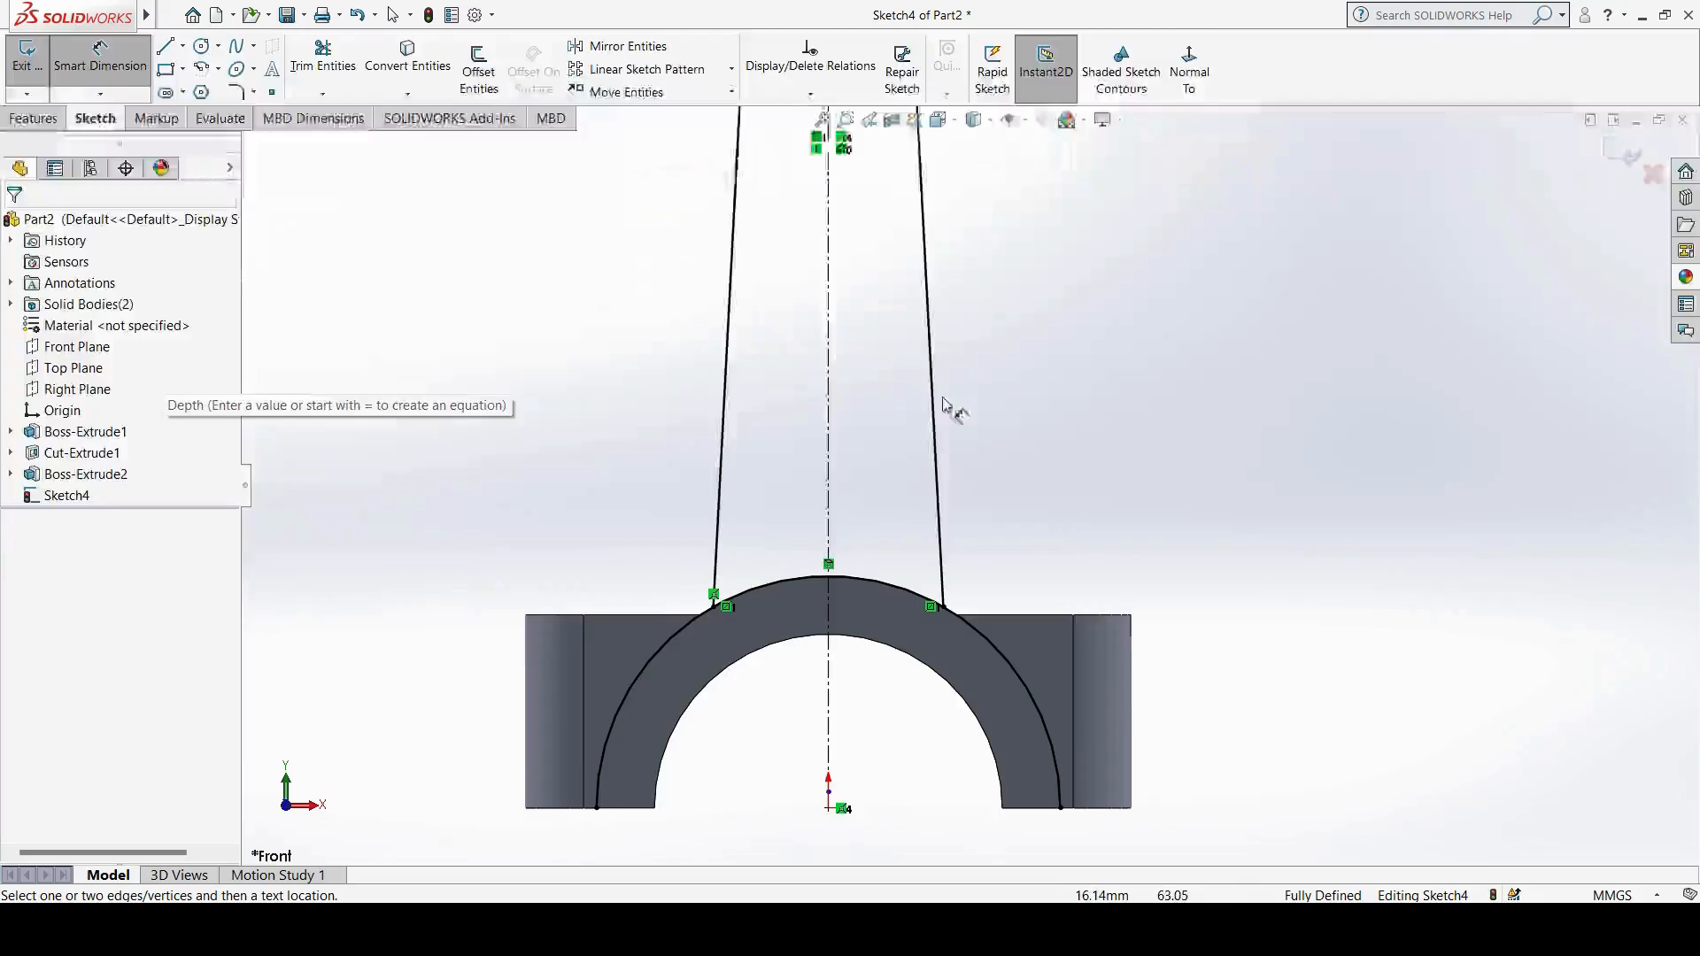
pyautogui.click(218, 69)
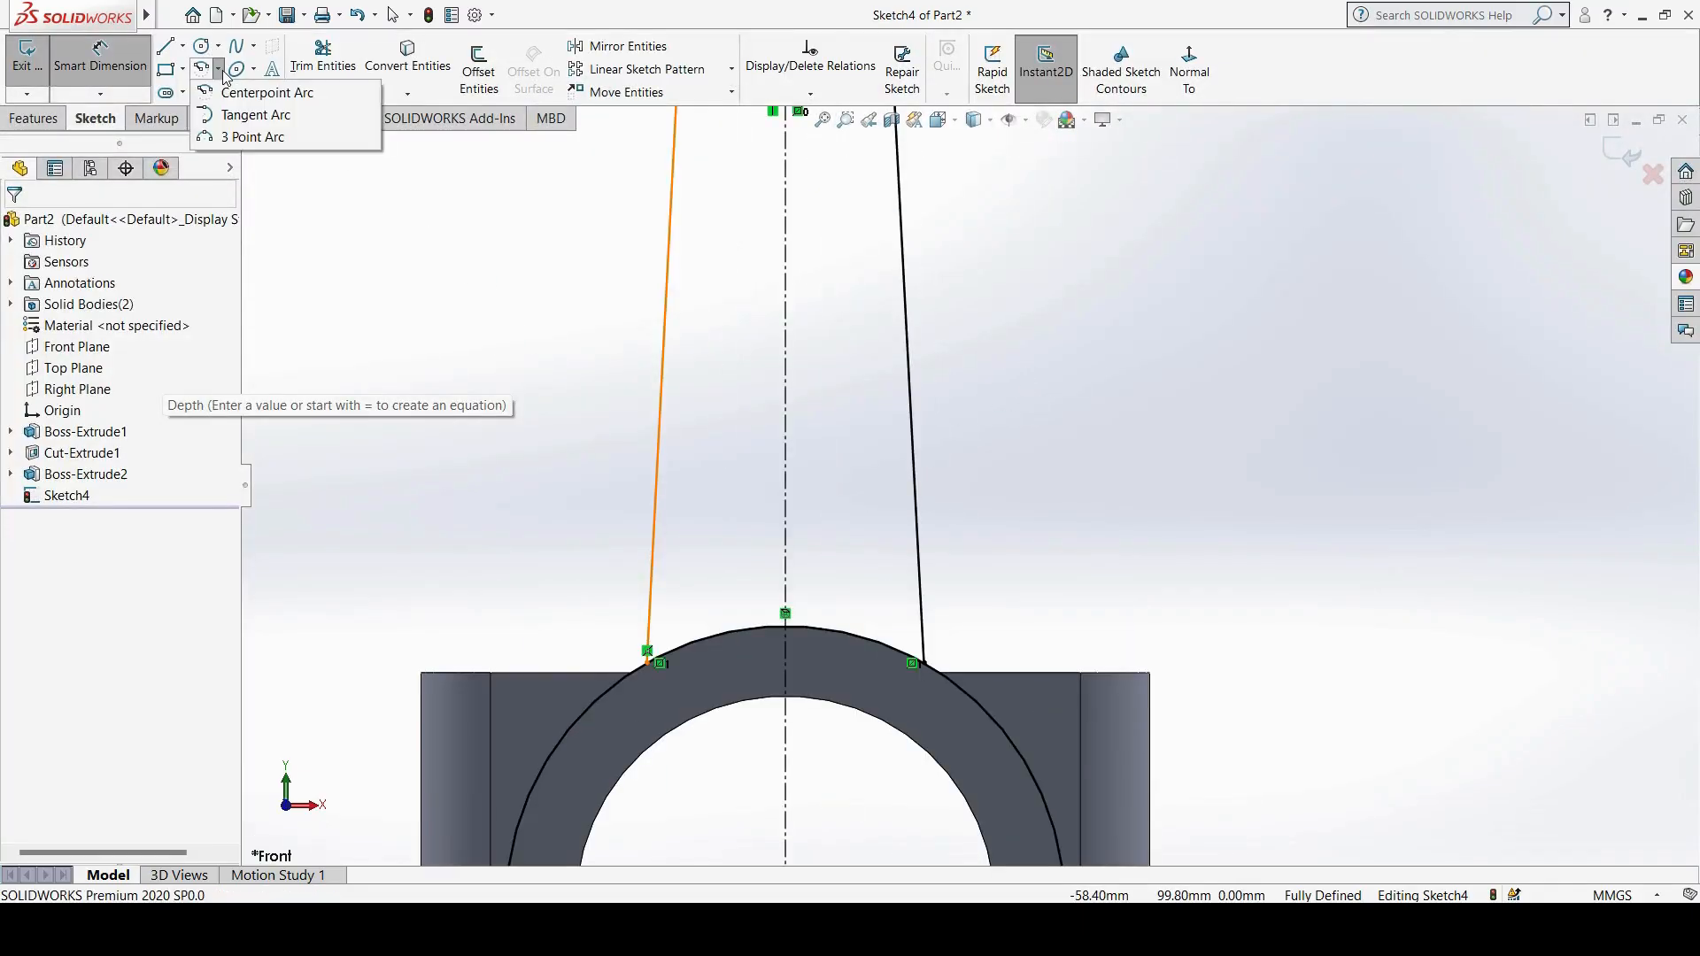
pyautogui.click(288, 138)
pyautogui.scroll(2, 968, 418)
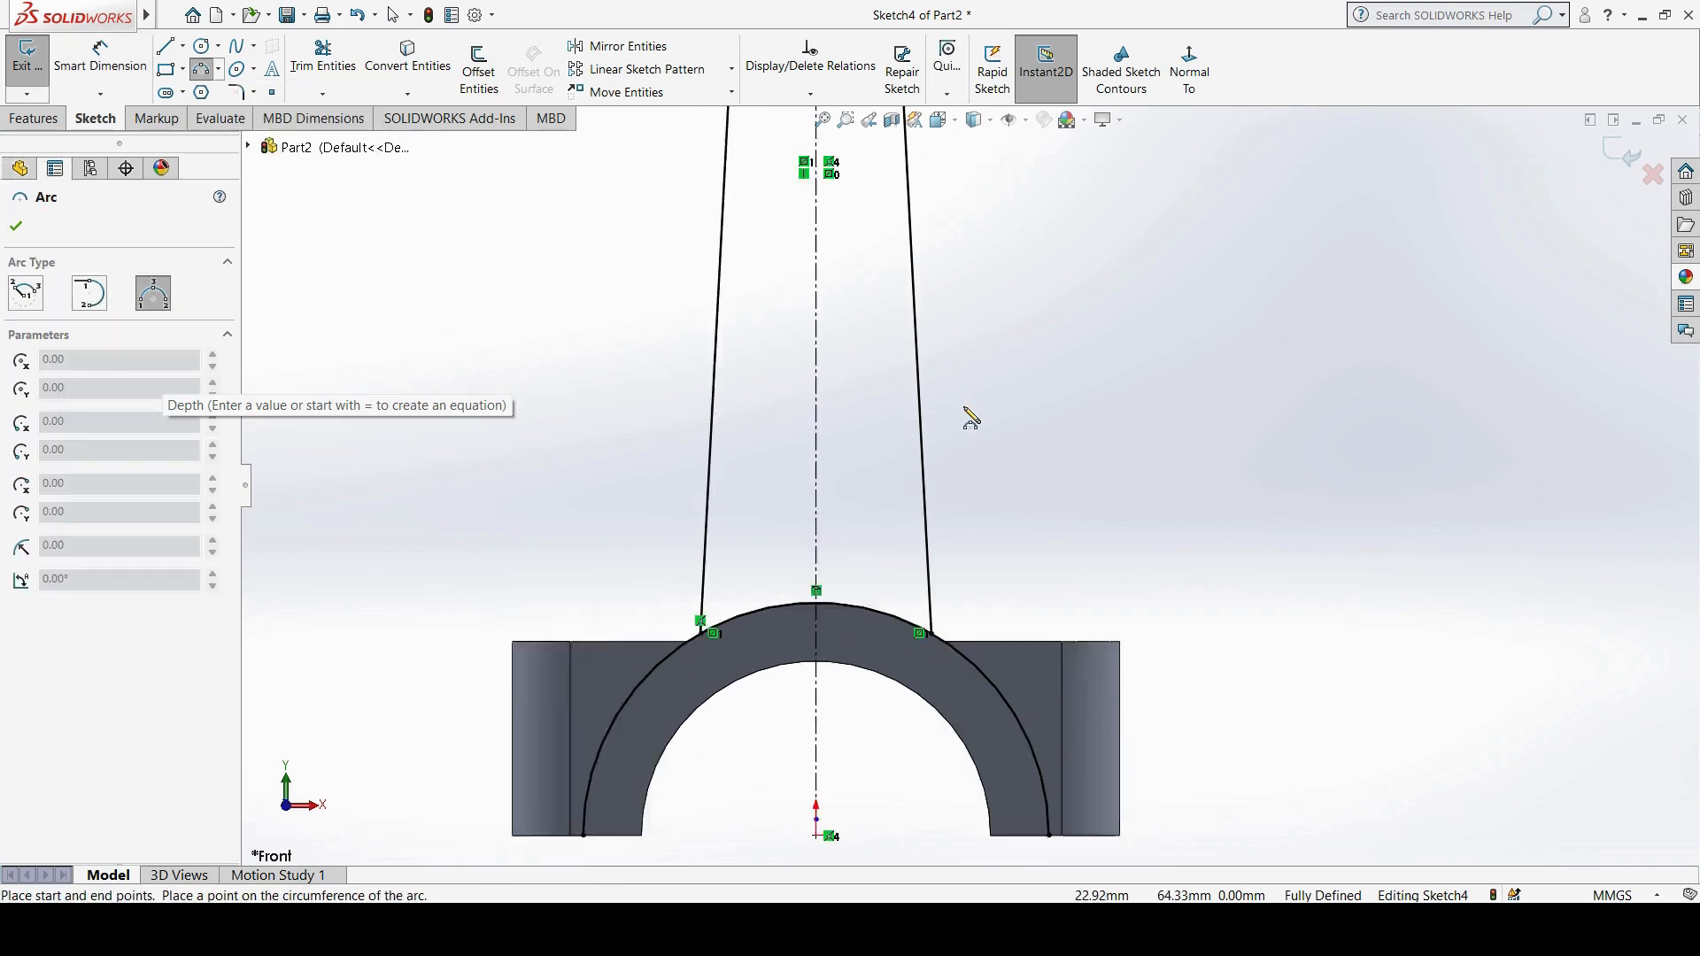
pyautogui.scroll(-2, 987, 608)
pyautogui.click(914, 518)
pyautogui.click(1000, 678)
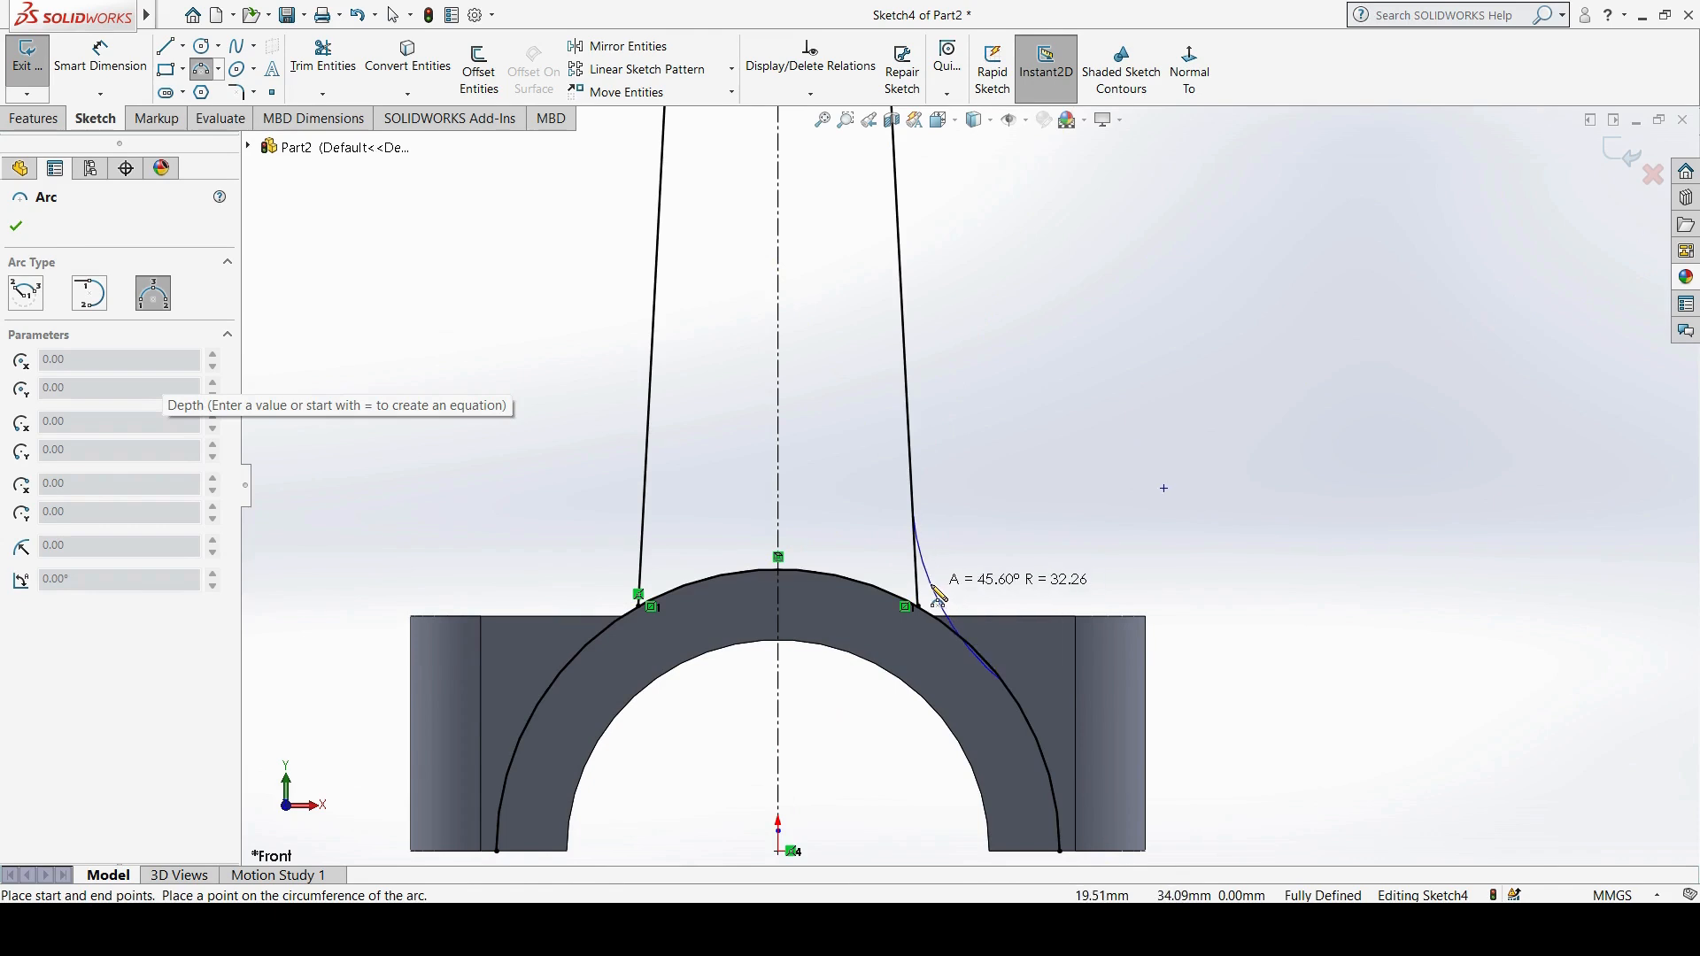
pyautogui.click(937, 597)
pyautogui.press('Escape')
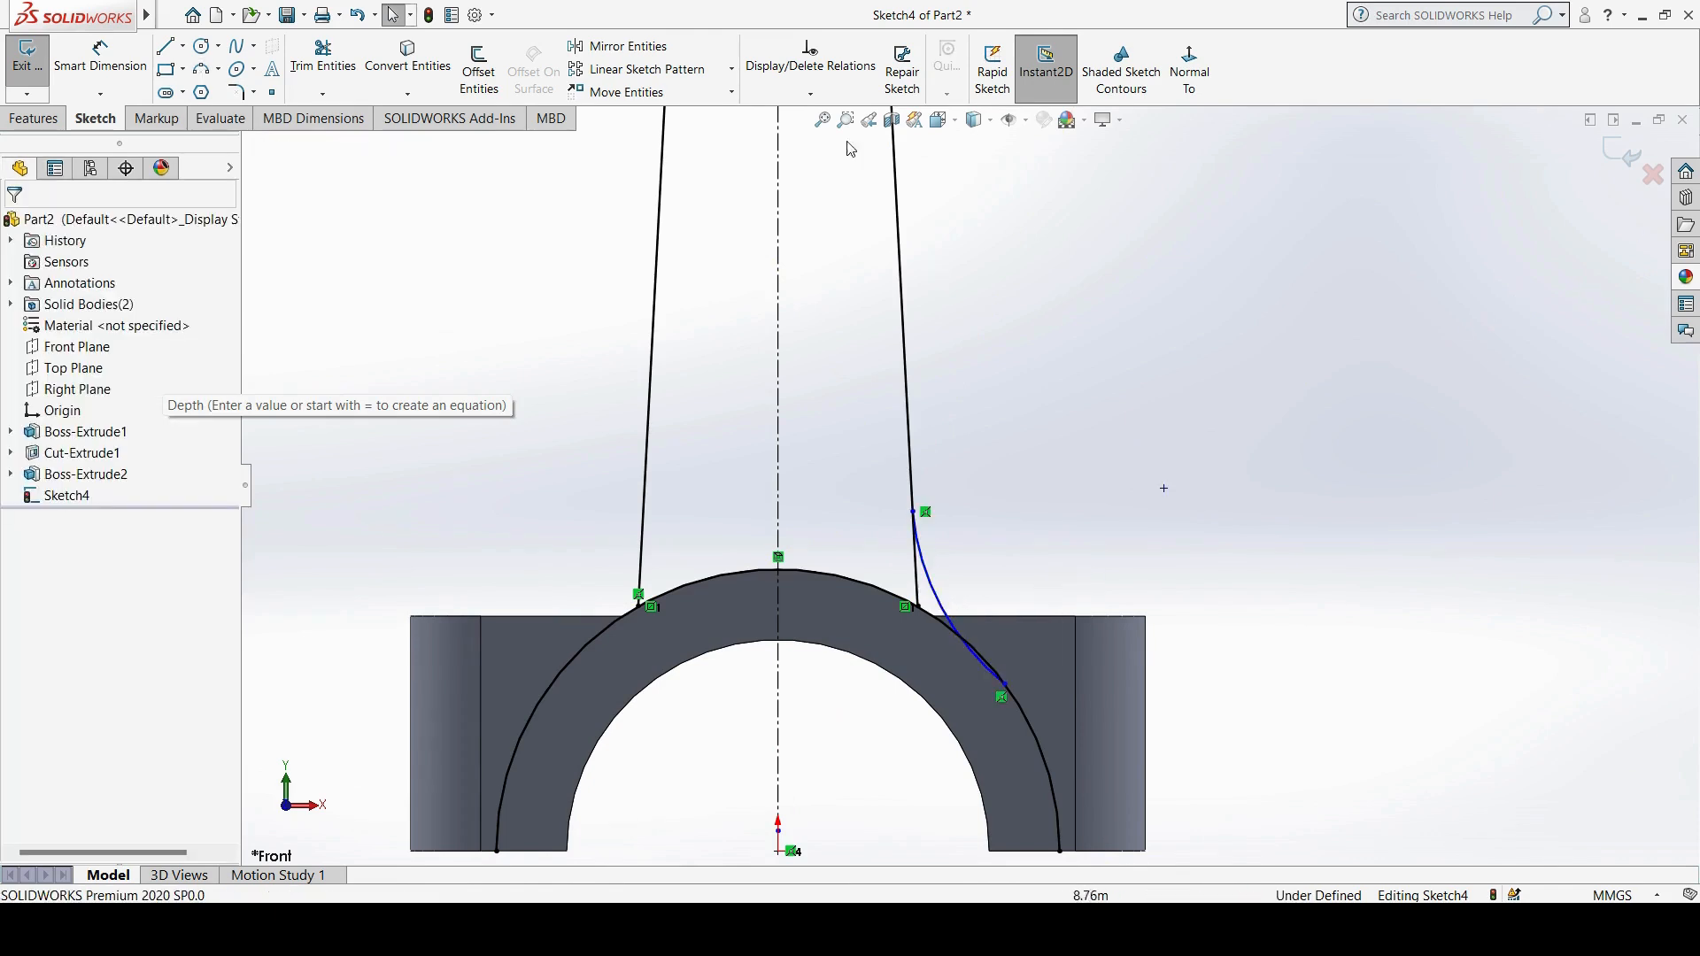
# Step: Add a tangent relation between the new arc and the right slanted side line
pyautogui.click(806, 95)
pyautogui.click(822, 138)
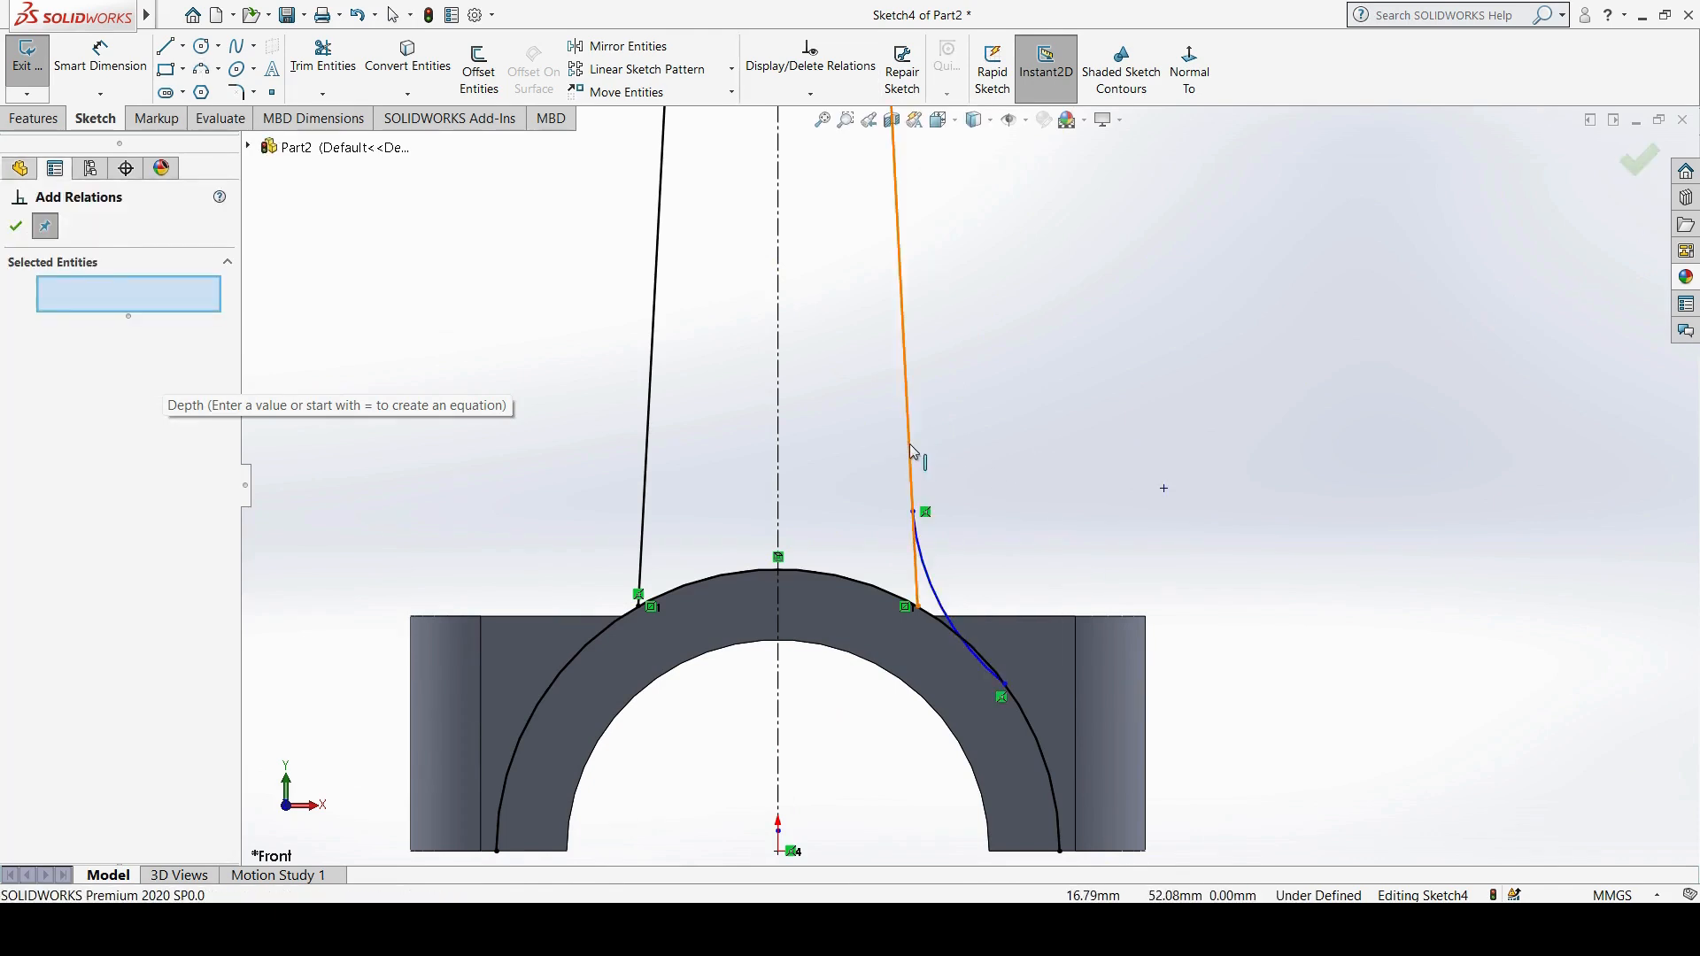
pyautogui.click(910, 444)
pyautogui.click(935, 586)
pyautogui.click(89, 550)
pyautogui.rightClick(144, 303)
pyautogui.click(172, 307)
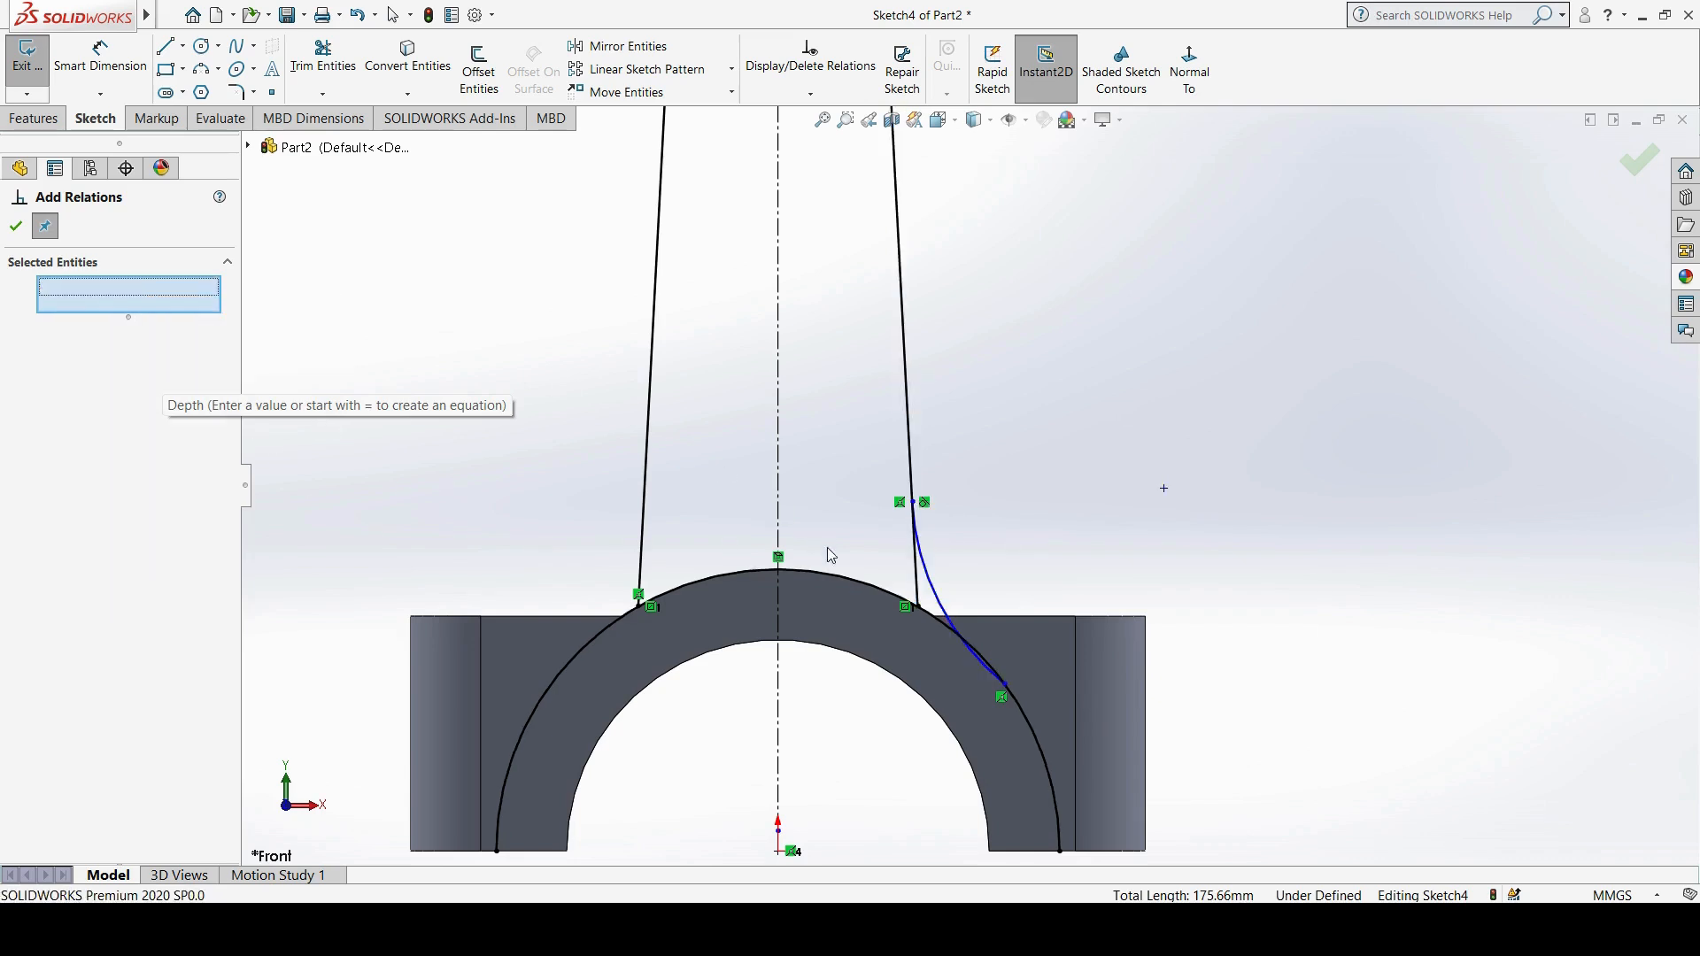
# Step: Make the new arc tangent to the big end's outer arc
pyautogui.click(942, 620)
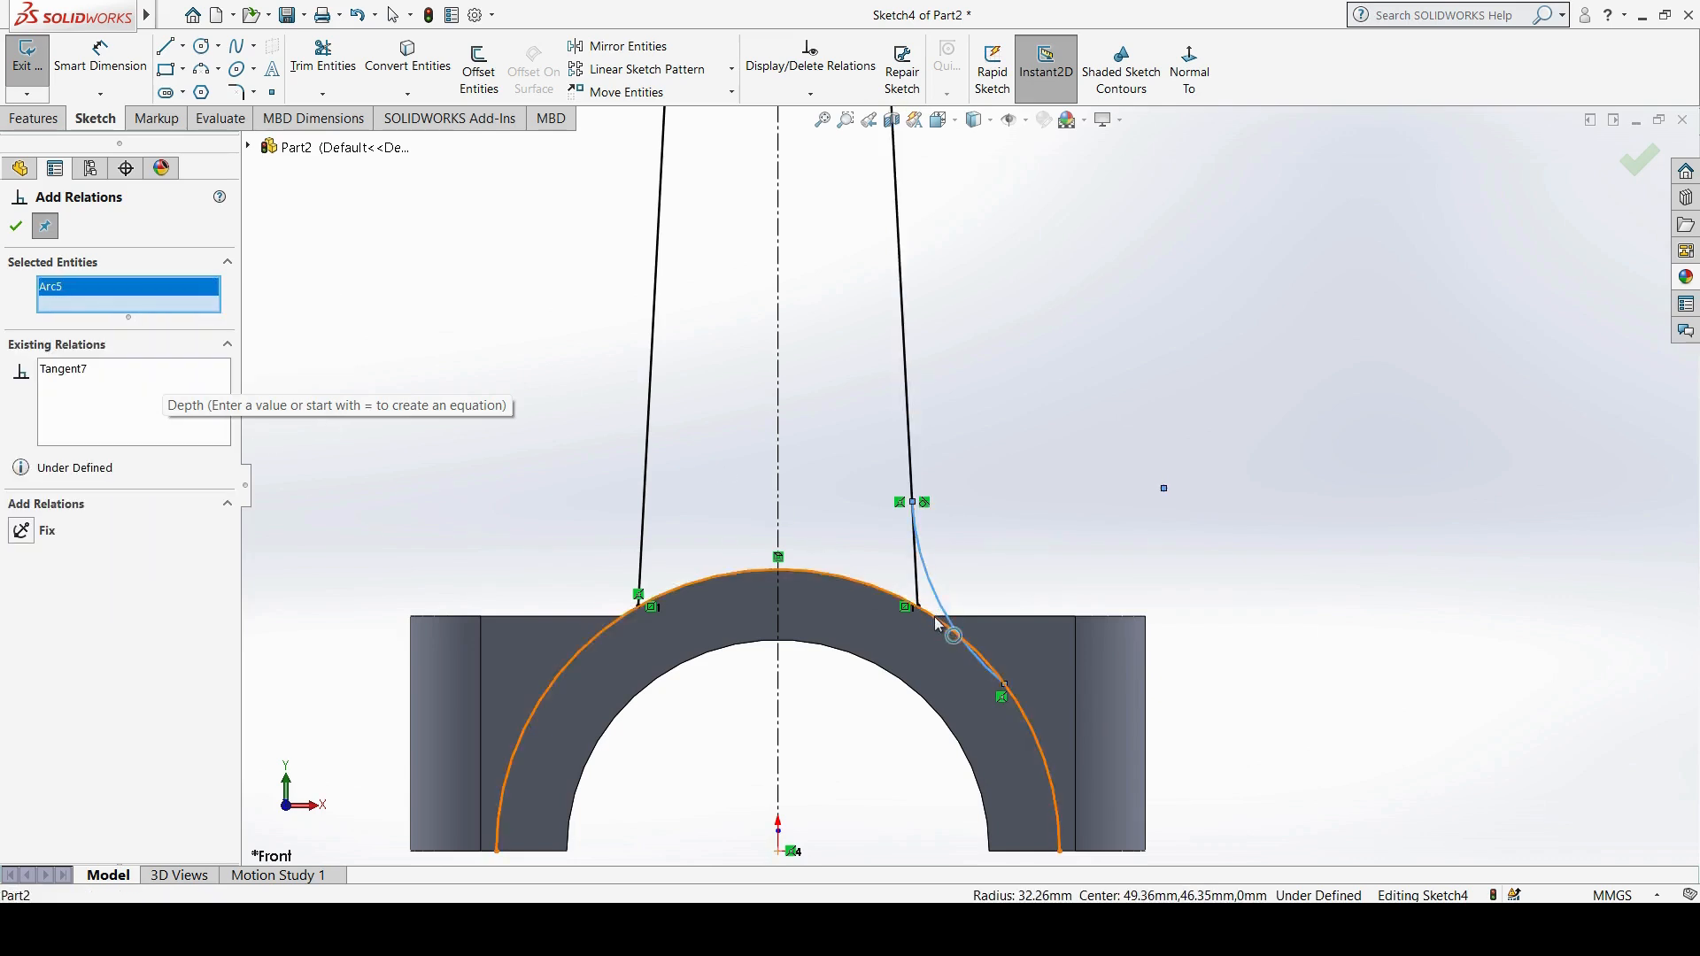
pyautogui.click(939, 625)
pyautogui.click(60, 575)
pyautogui.click(17, 227)
# Step: Set the radius of the blending arc beside the big end to 40 mm
pyautogui.click(99, 57)
pyautogui.click(937, 592)
pyautogui.click(1163, 483)
pyautogui.write('40')
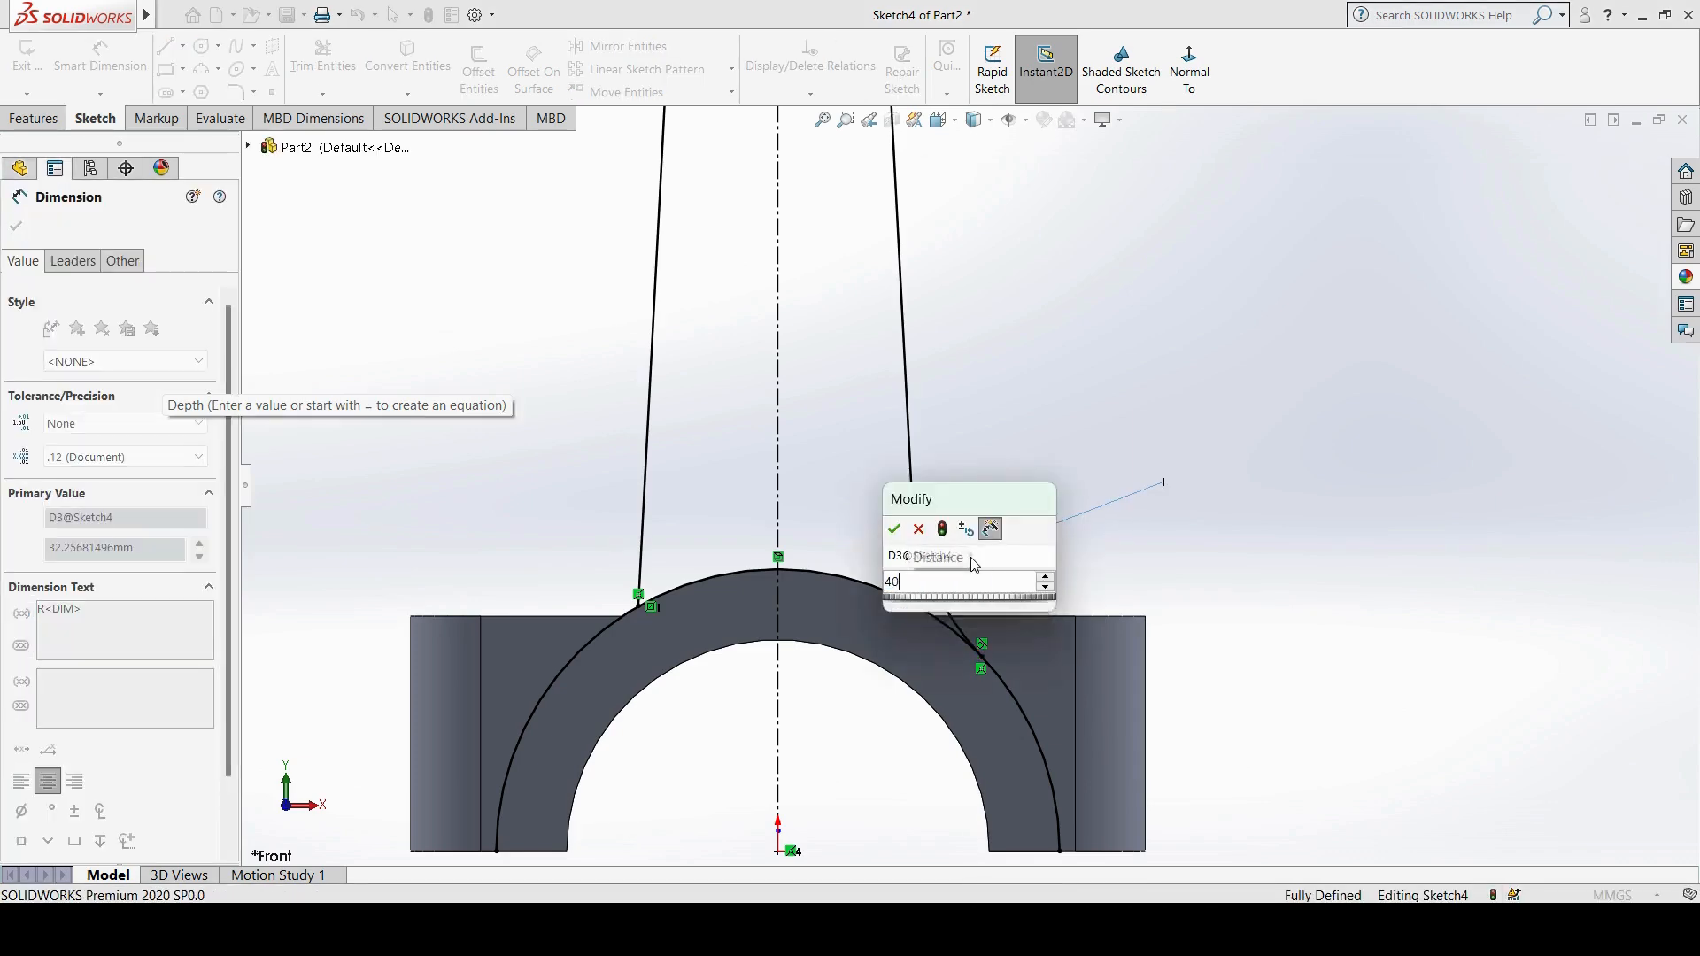
pyautogui.press('Return')
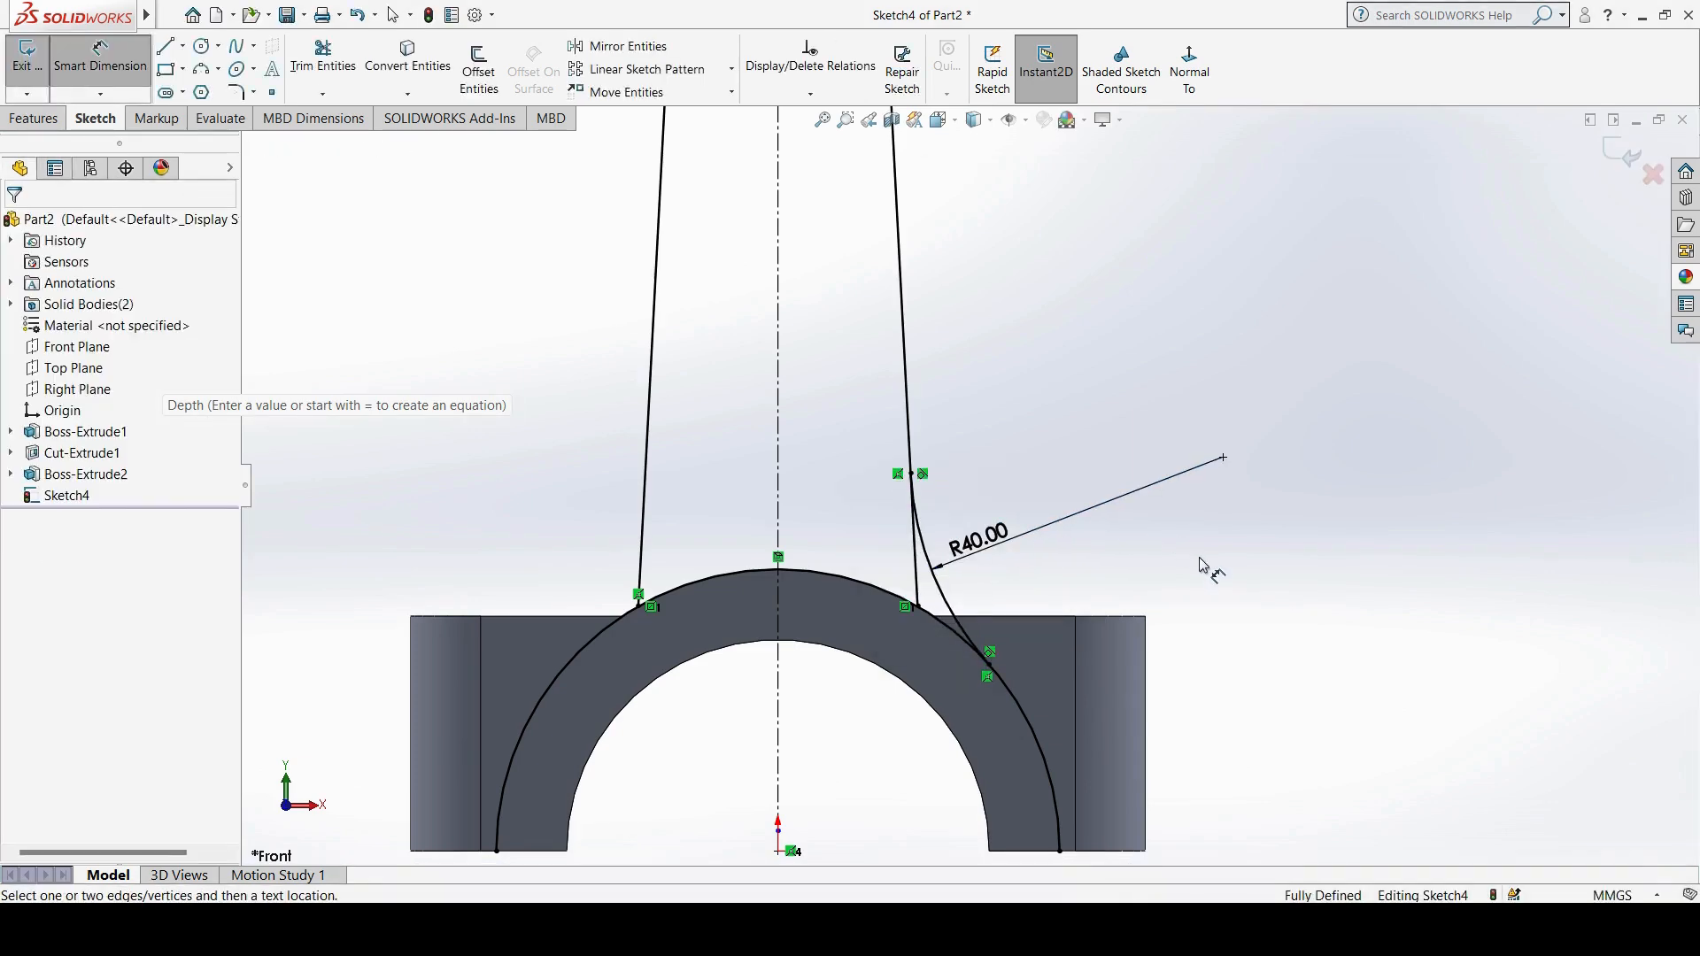
pyautogui.scroll(3, 1184, 567)
pyautogui.press('Escape')
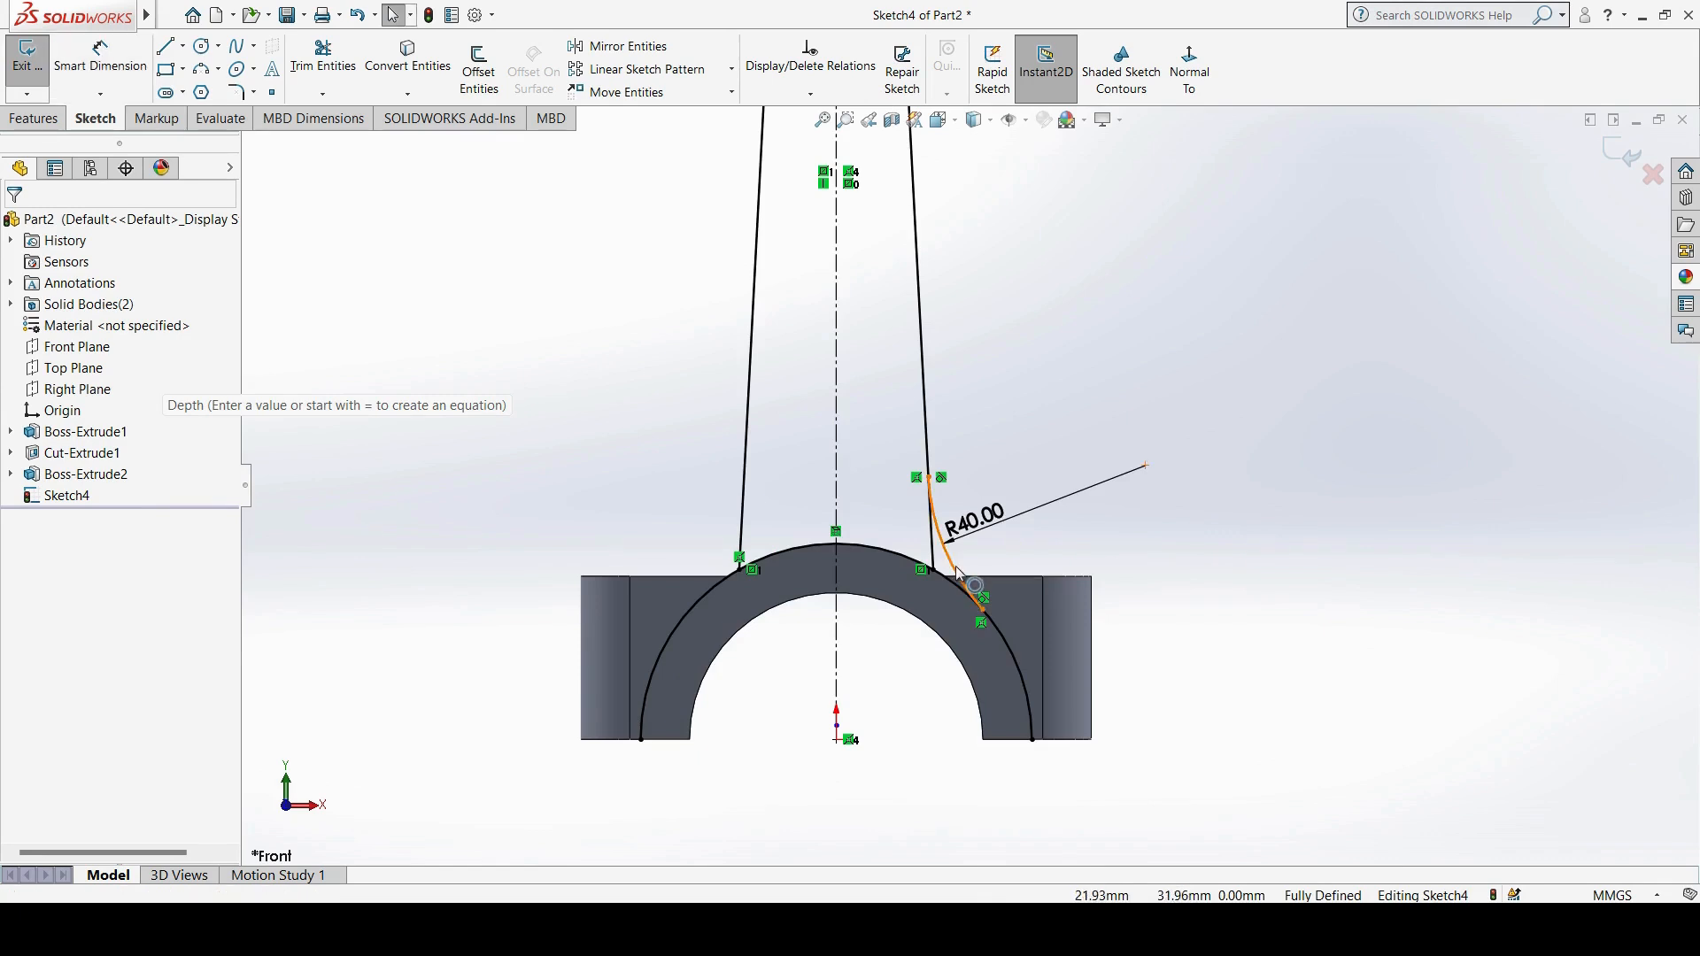
# Step: Mirror the 40 mm blending arc about the vertical construction line
pyautogui.click(946, 553)
pyautogui.click(628, 46)
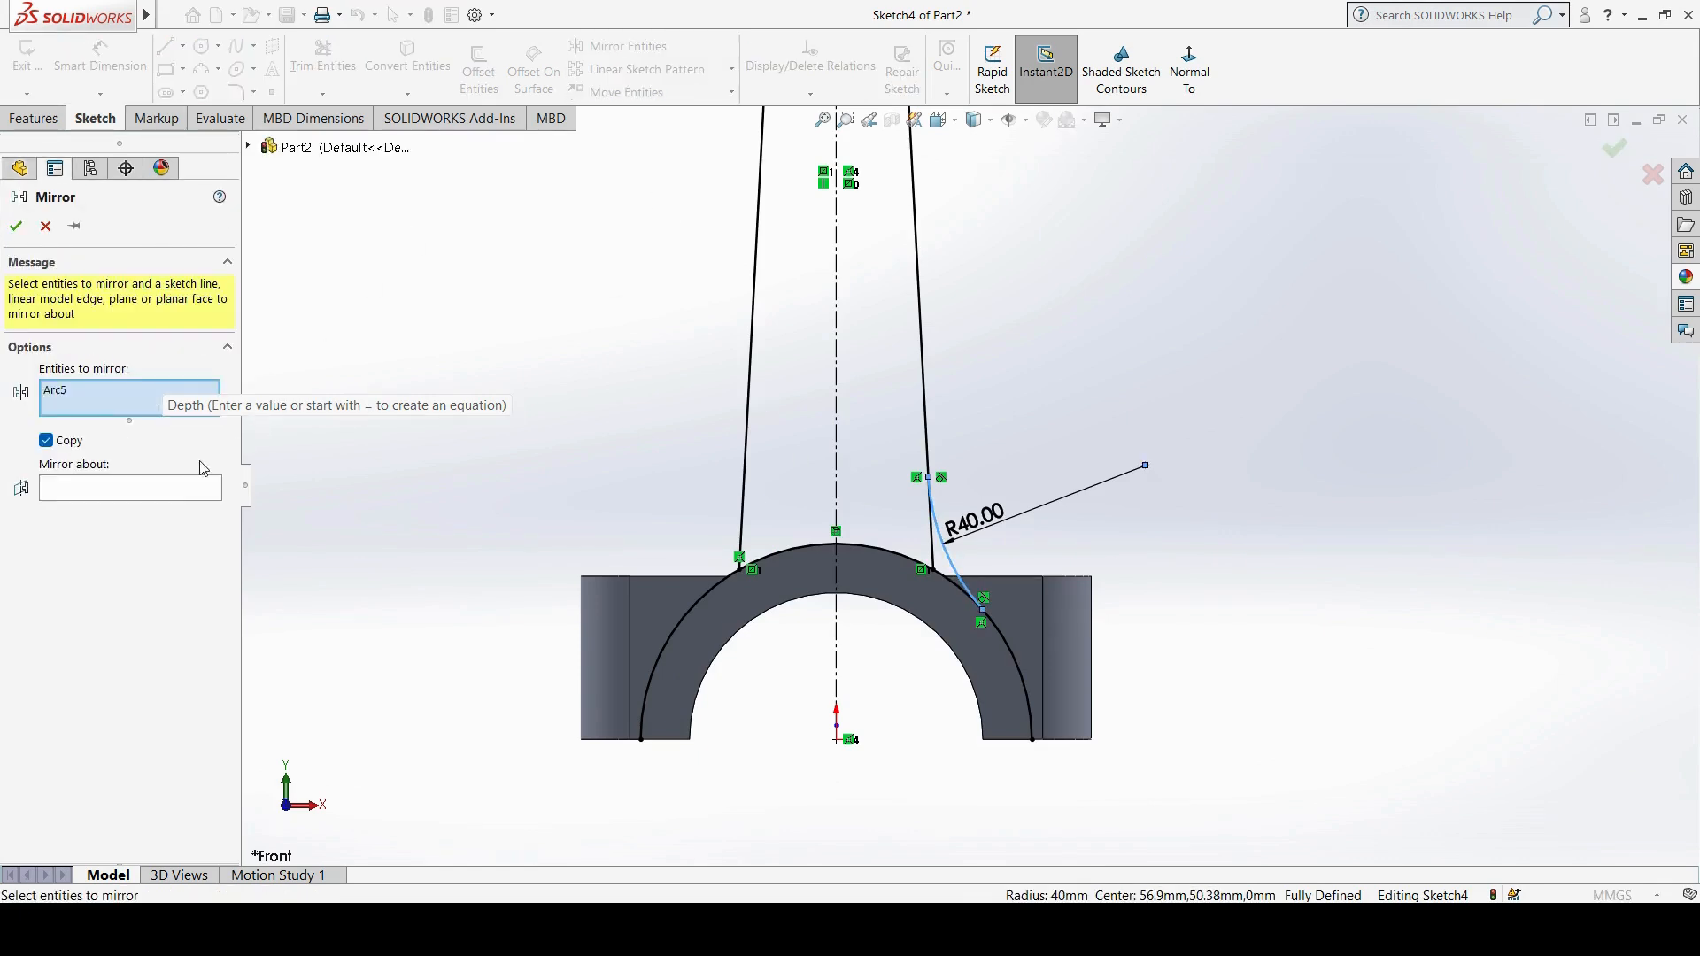
pyautogui.click(174, 494)
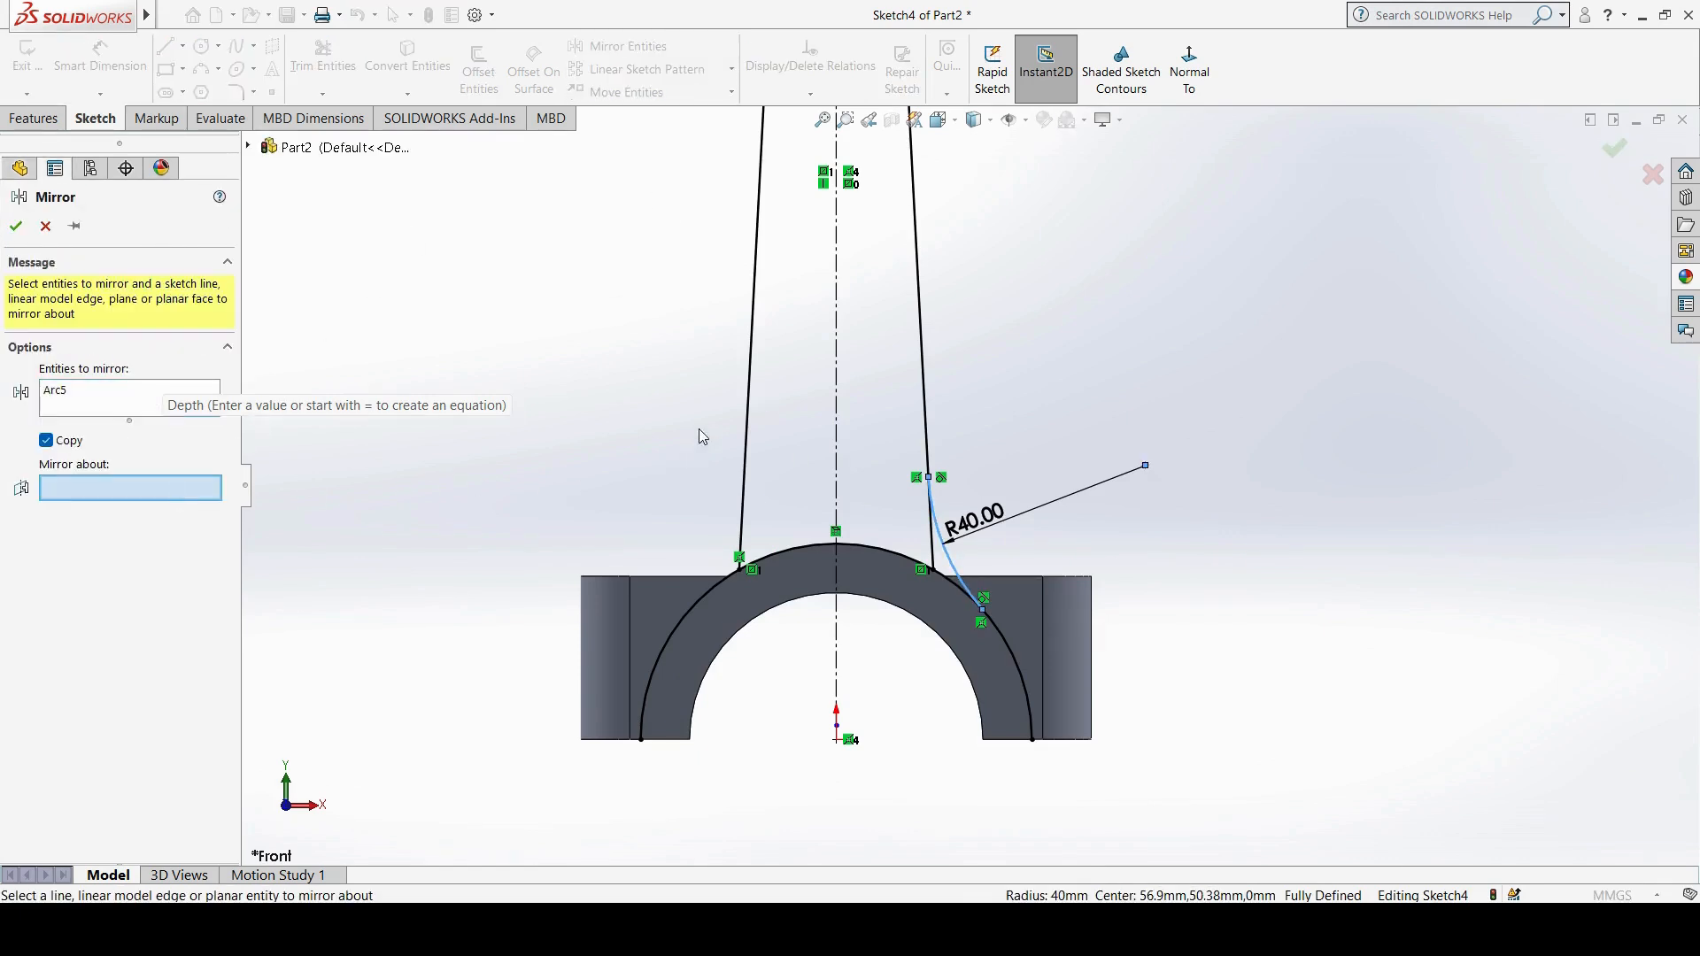
pyautogui.click(837, 443)
pyautogui.click(16, 227)
# Step: Trim the outer portions of the big-end arc and the side-line ends left beyond the blending arcs
pyautogui.press('t')
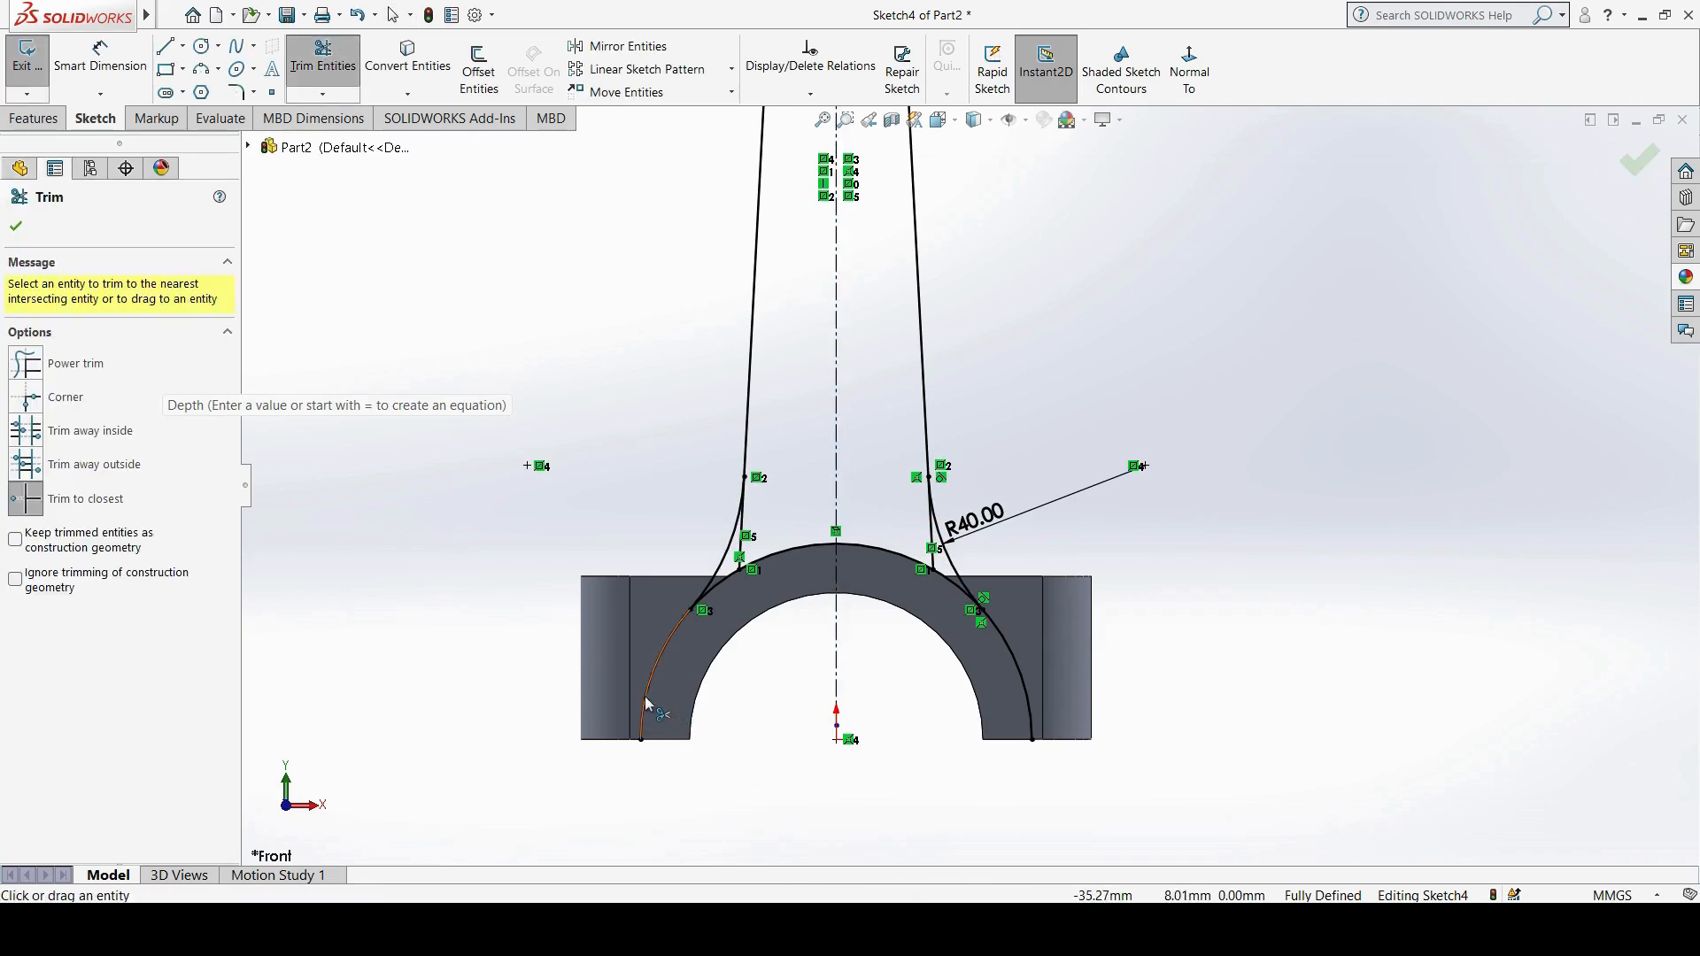
pyautogui.click(941, 567)
pyautogui.click(744, 540)
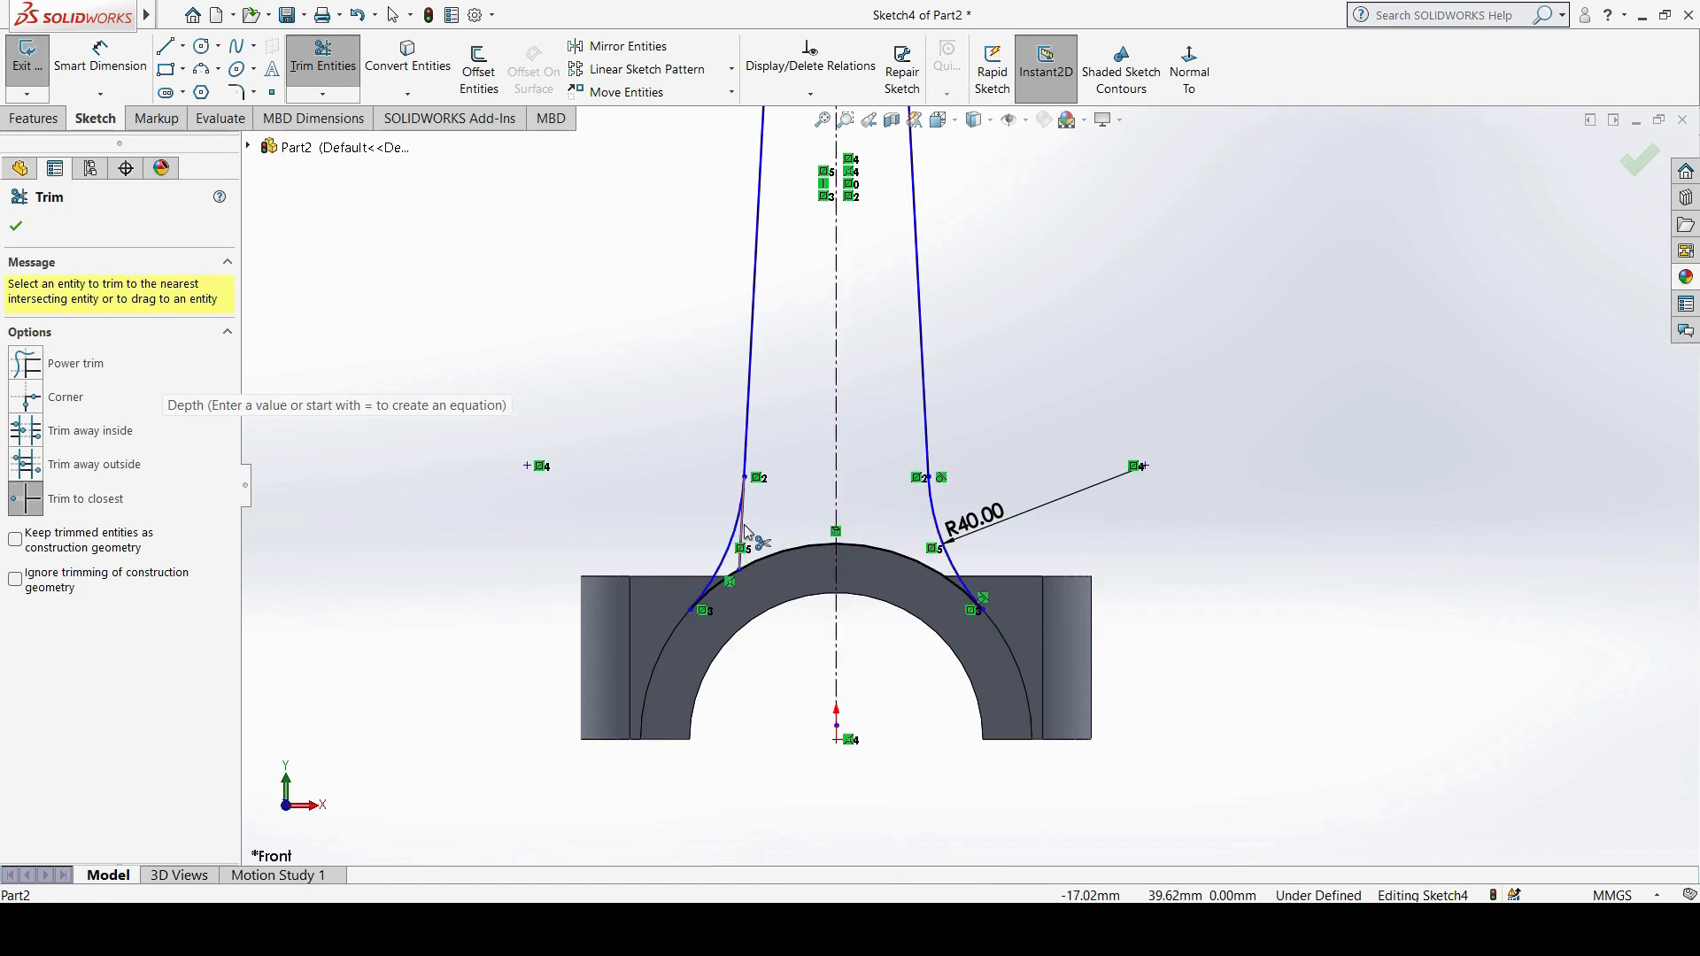
pyautogui.scroll(6, 930, 443)
pyautogui.scroll(-6, 907, 177)
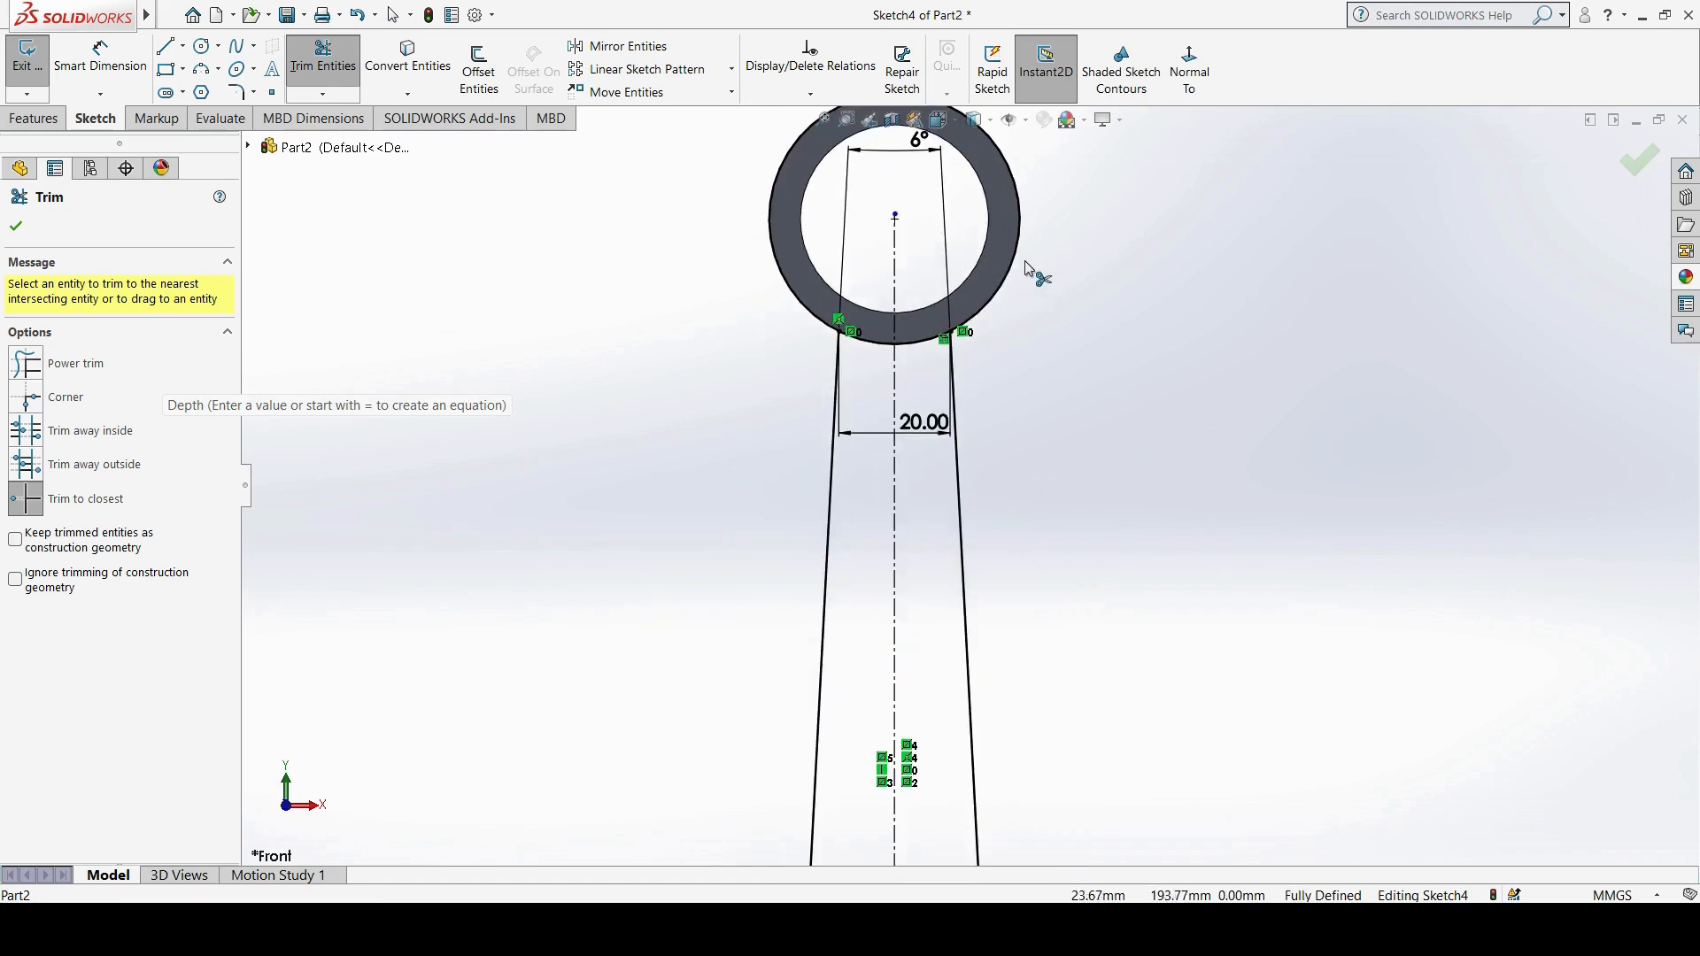
pyautogui.press('Escape')
pyautogui.scroll(1, 1033, 358)
pyautogui.scroll(3, 1064, 496)
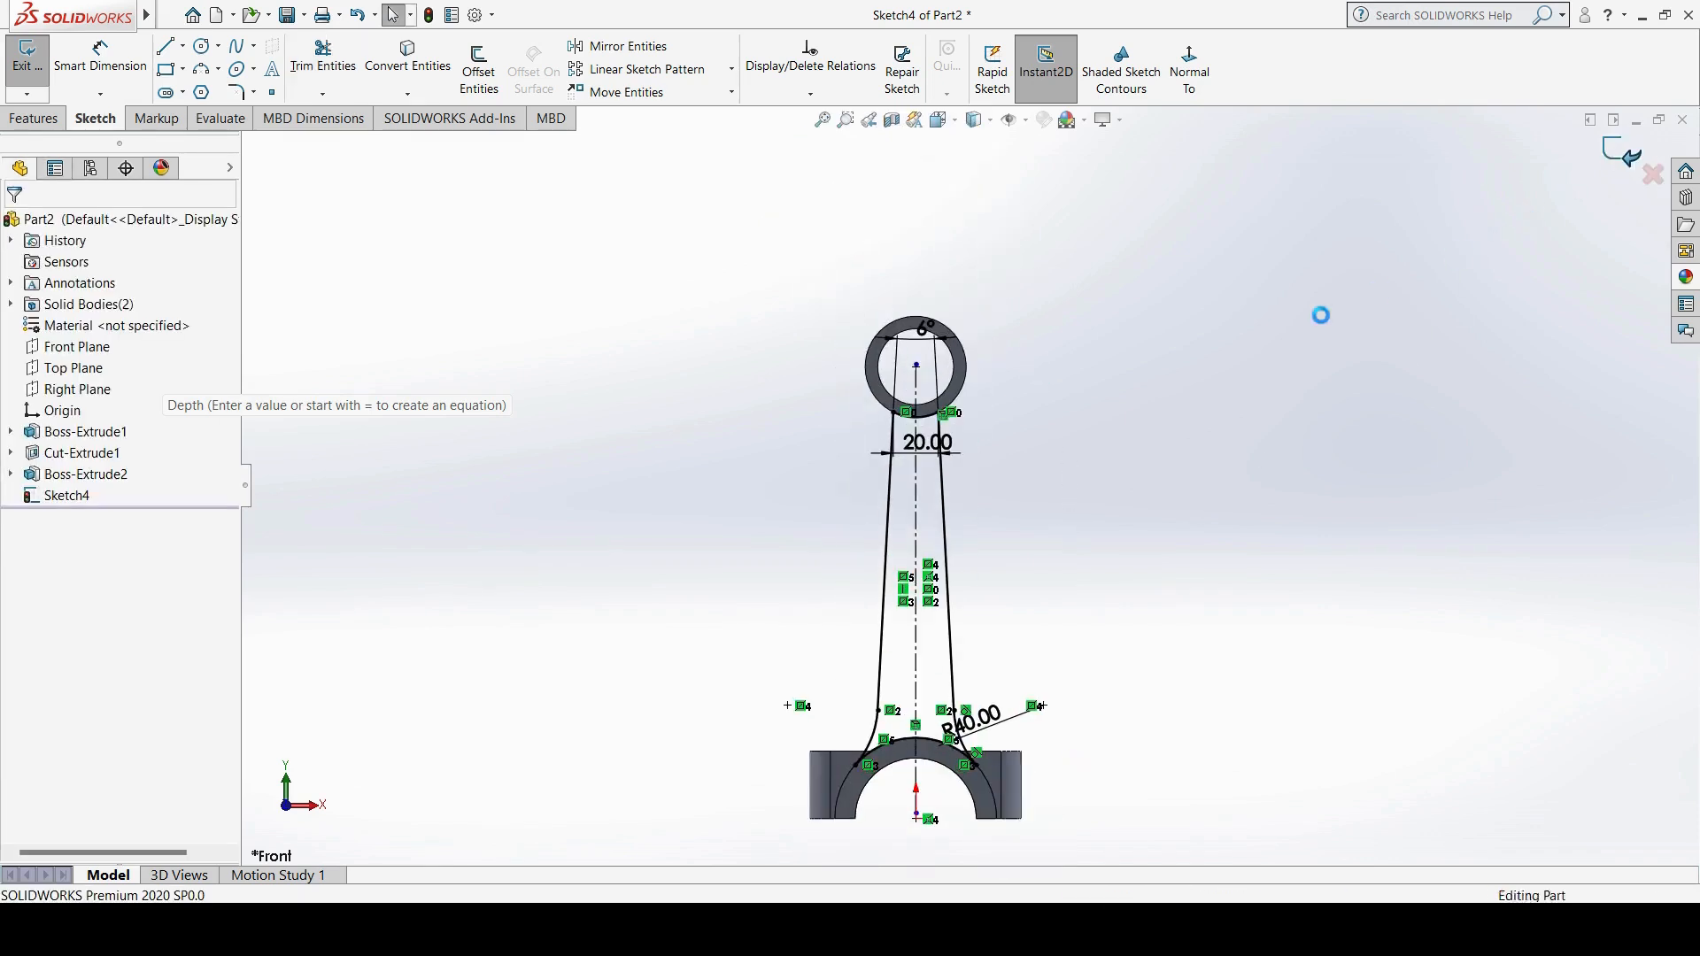
# Step: Finish the shank sketch and extrude it 18 mm with the Mid Plane end condition, merging it with the rings
pyautogui.click(1624, 152)
pyautogui.click(1048, 67)
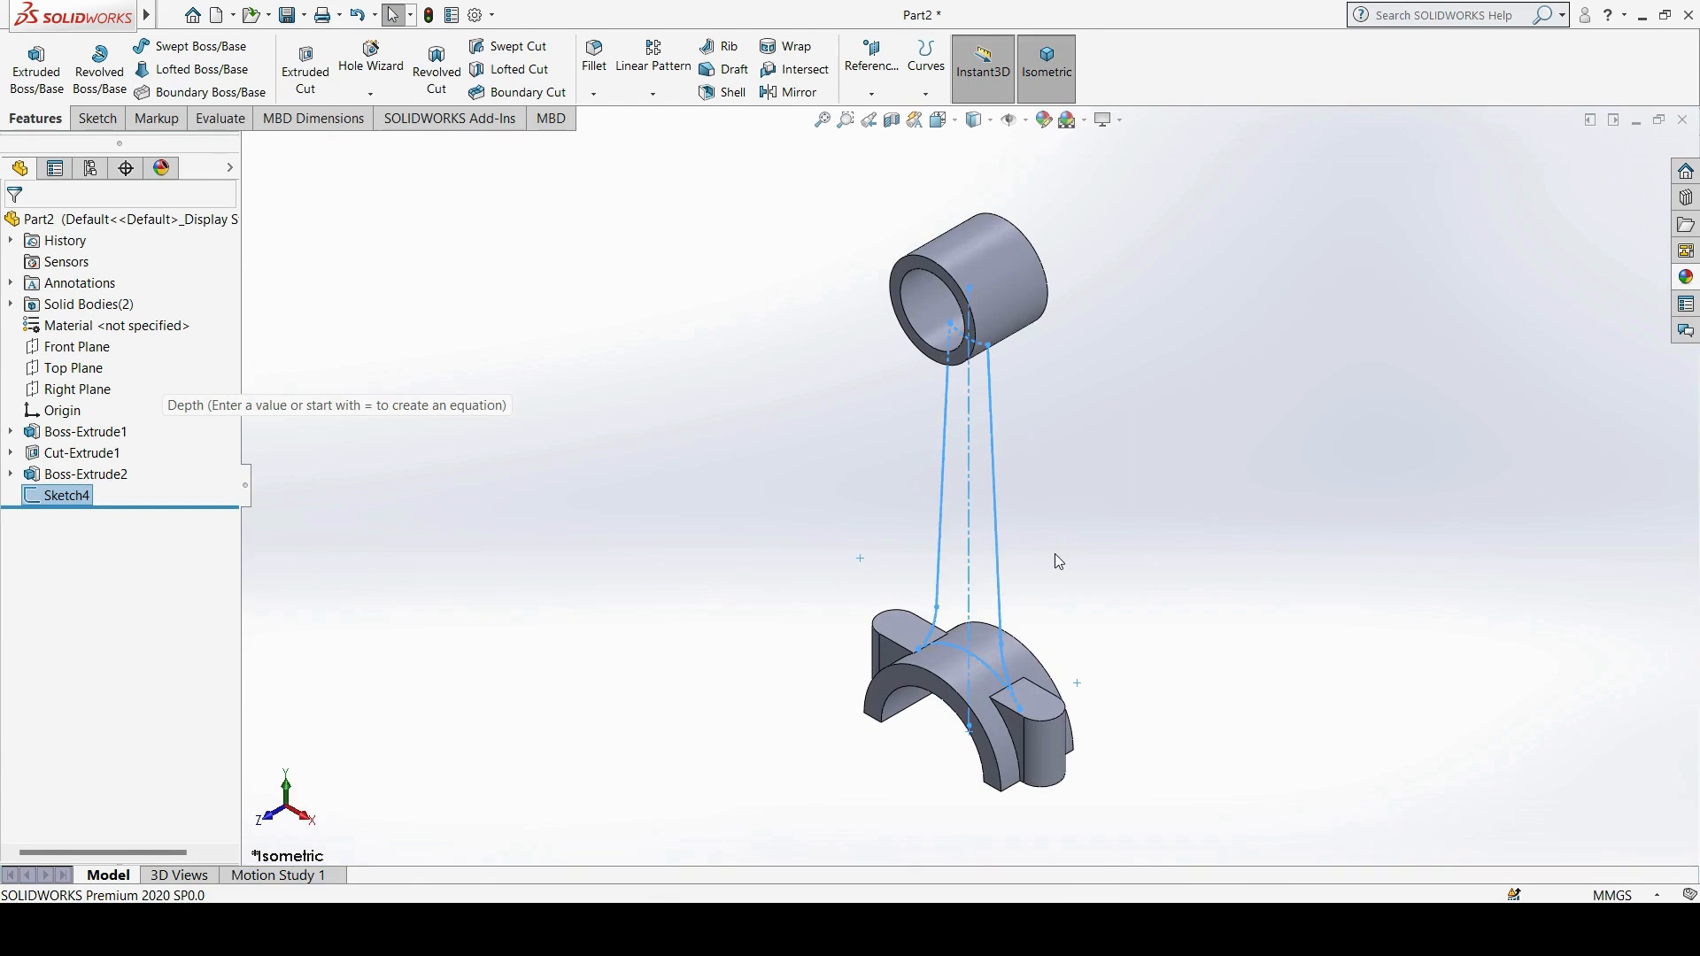
pyautogui.click(36, 66)
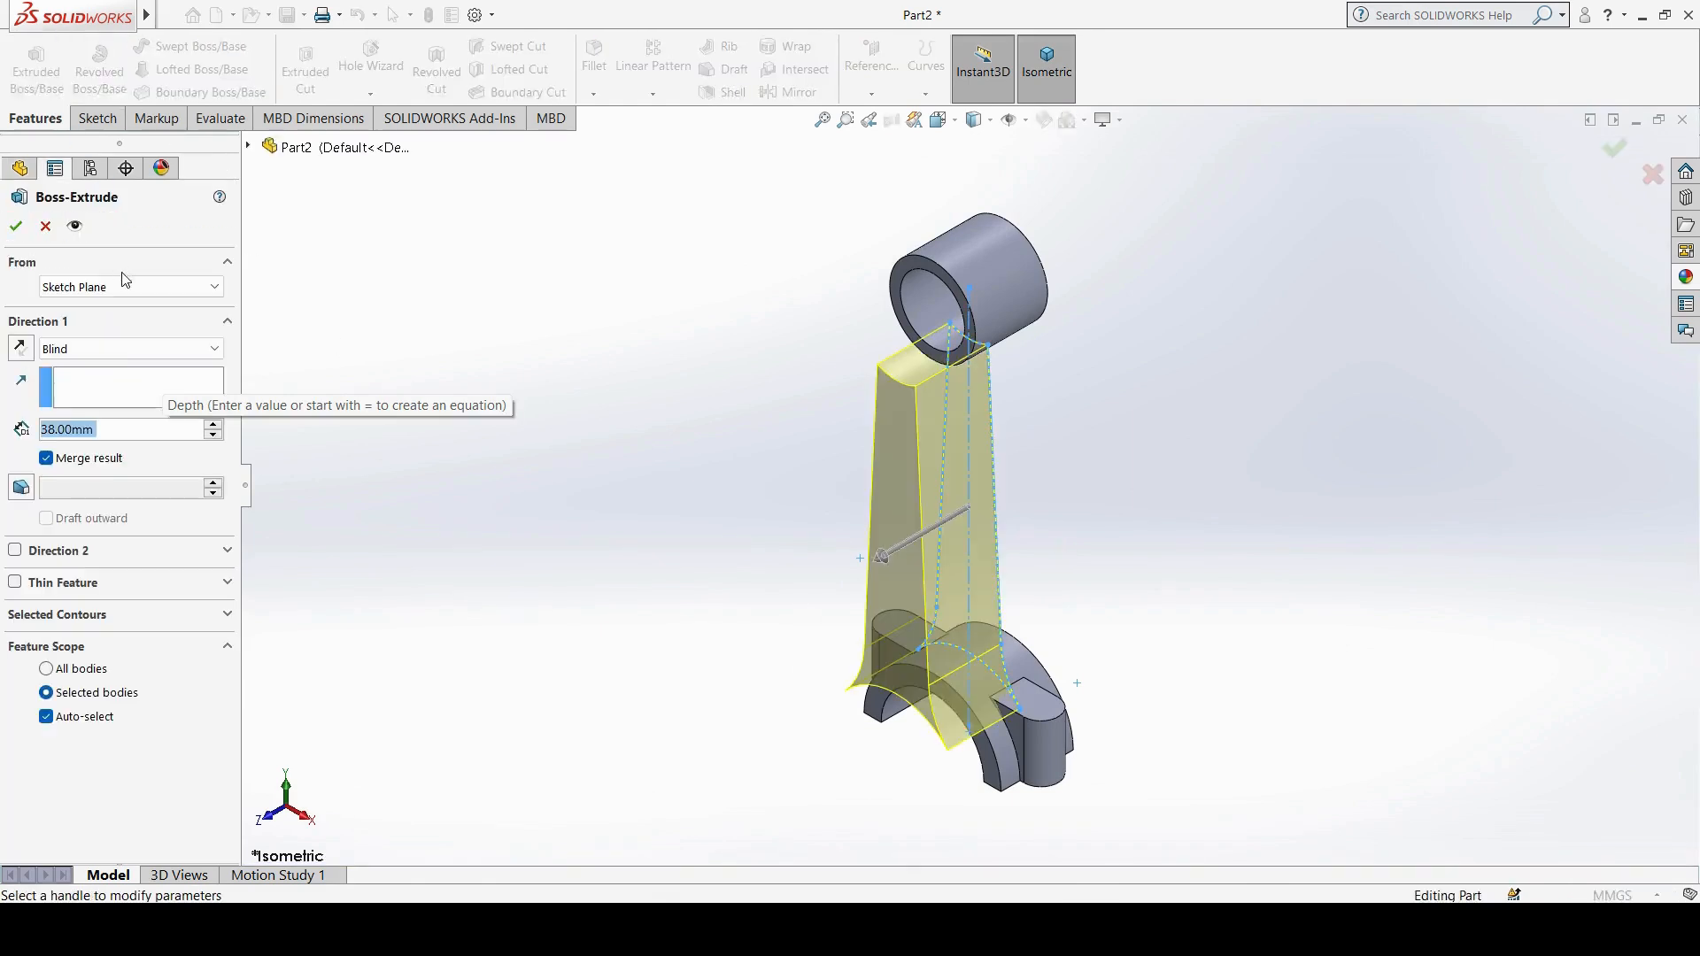
pyautogui.click(131, 349)
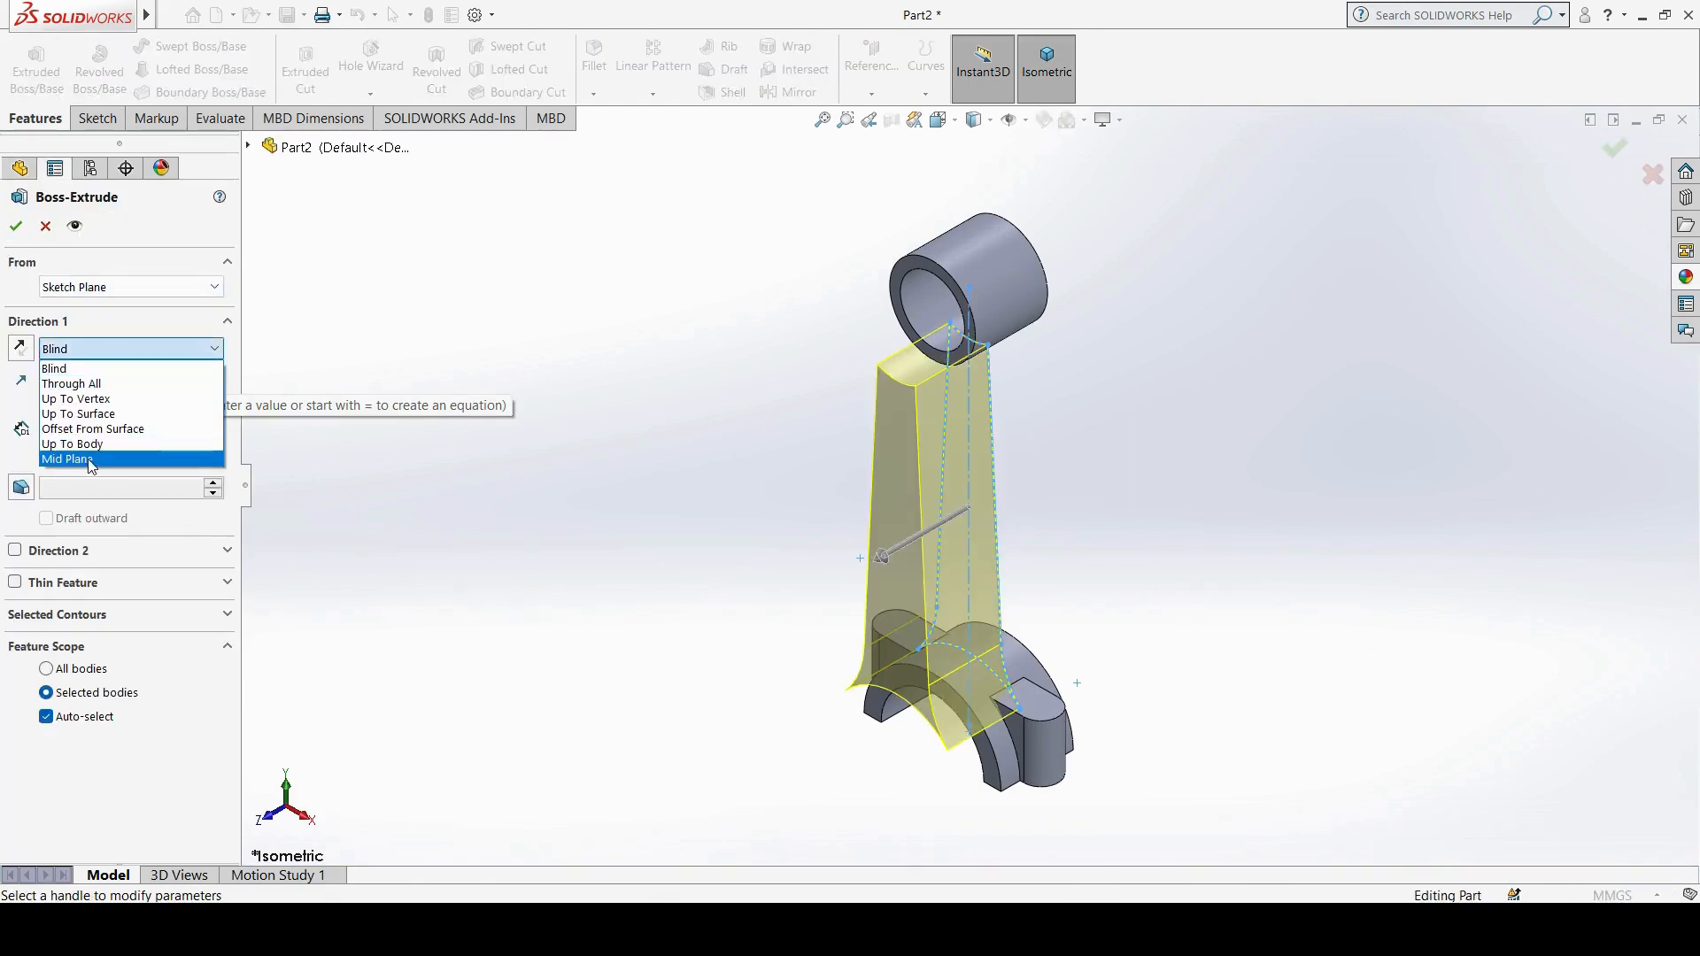
pyautogui.click(91, 459)
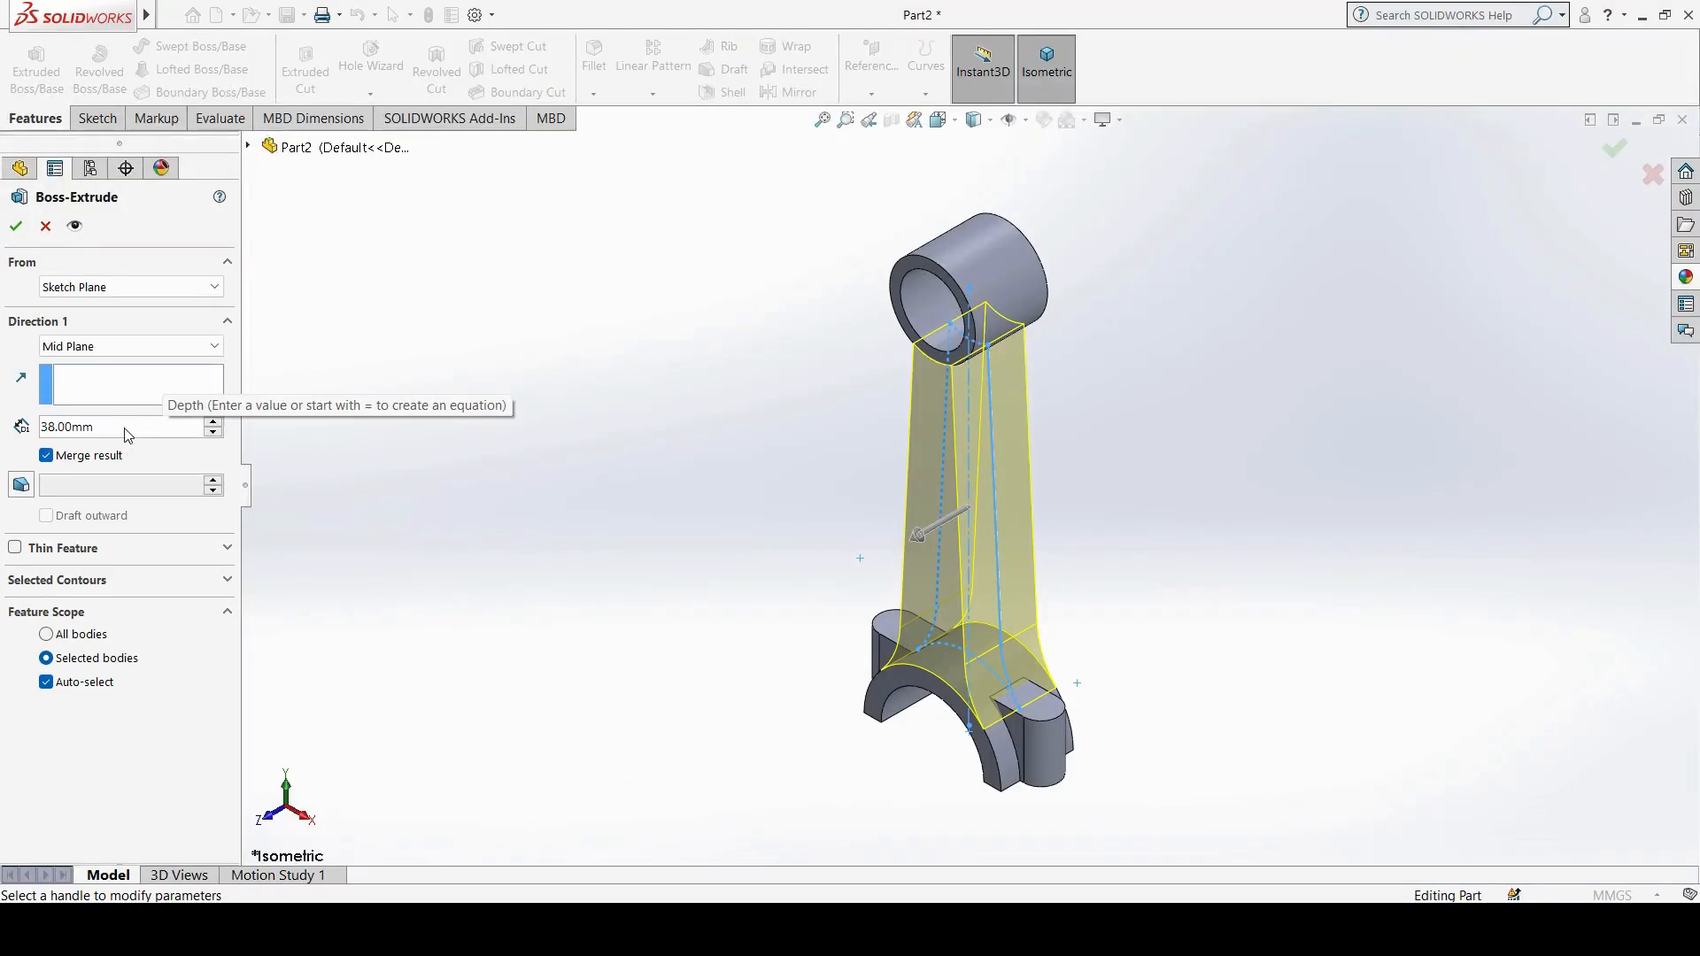
pyautogui.doubleClick(129, 426)
pyautogui.write('18')
pyautogui.press('Return')
pyautogui.click(16, 226)
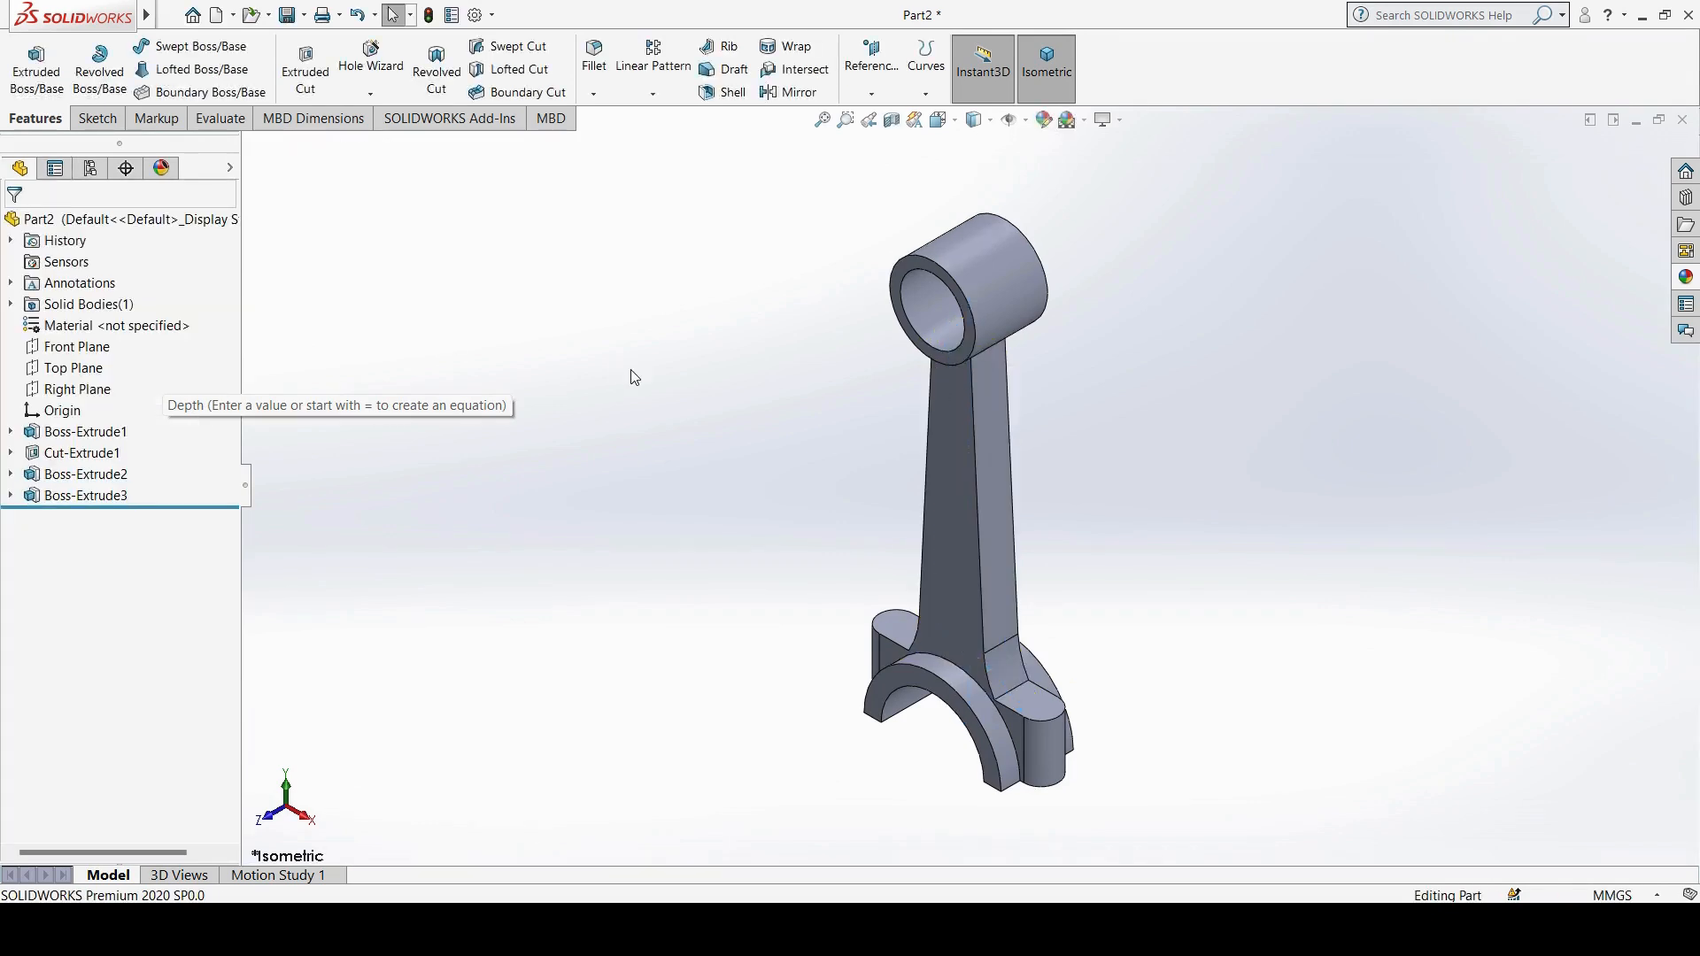
# Step: Sketch a vertical straight slot on the shank's front face, above the origin, about 74 mm between centres and 14 mm wide
pyautogui.moveTo(1107, 496); pyautogui.dragTo(1209, 544, button='middle')
pyautogui.hotkey('alt', 'Tab')
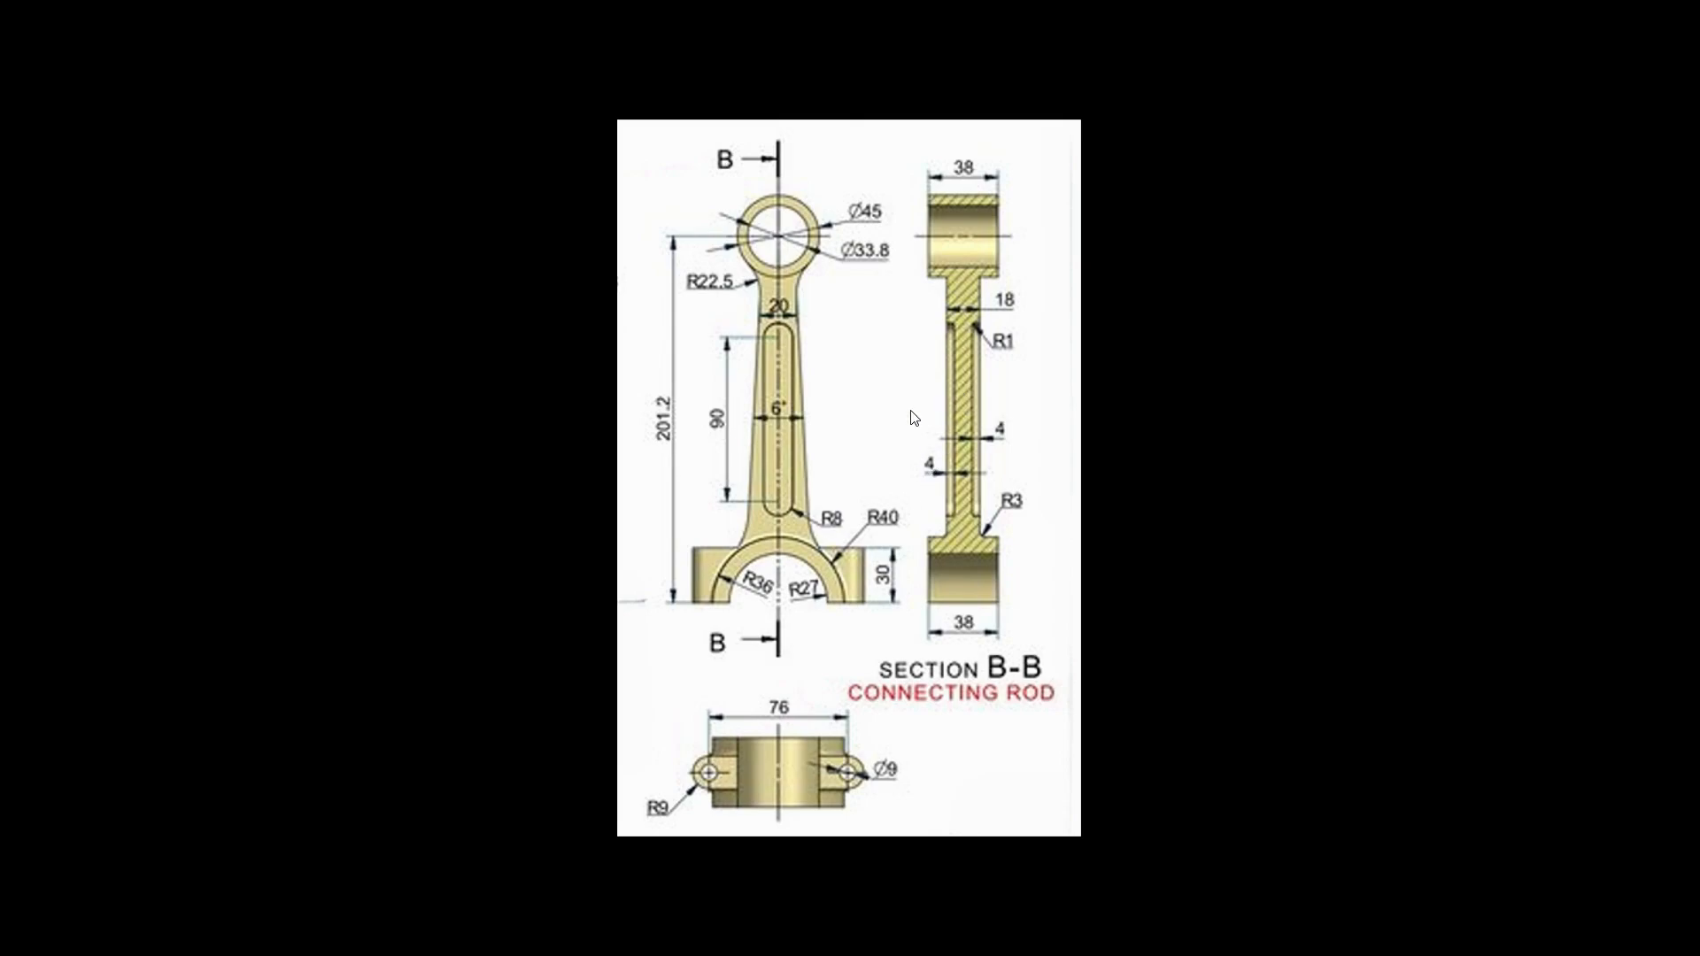
pyautogui.hotkey('alt', 'Tab')
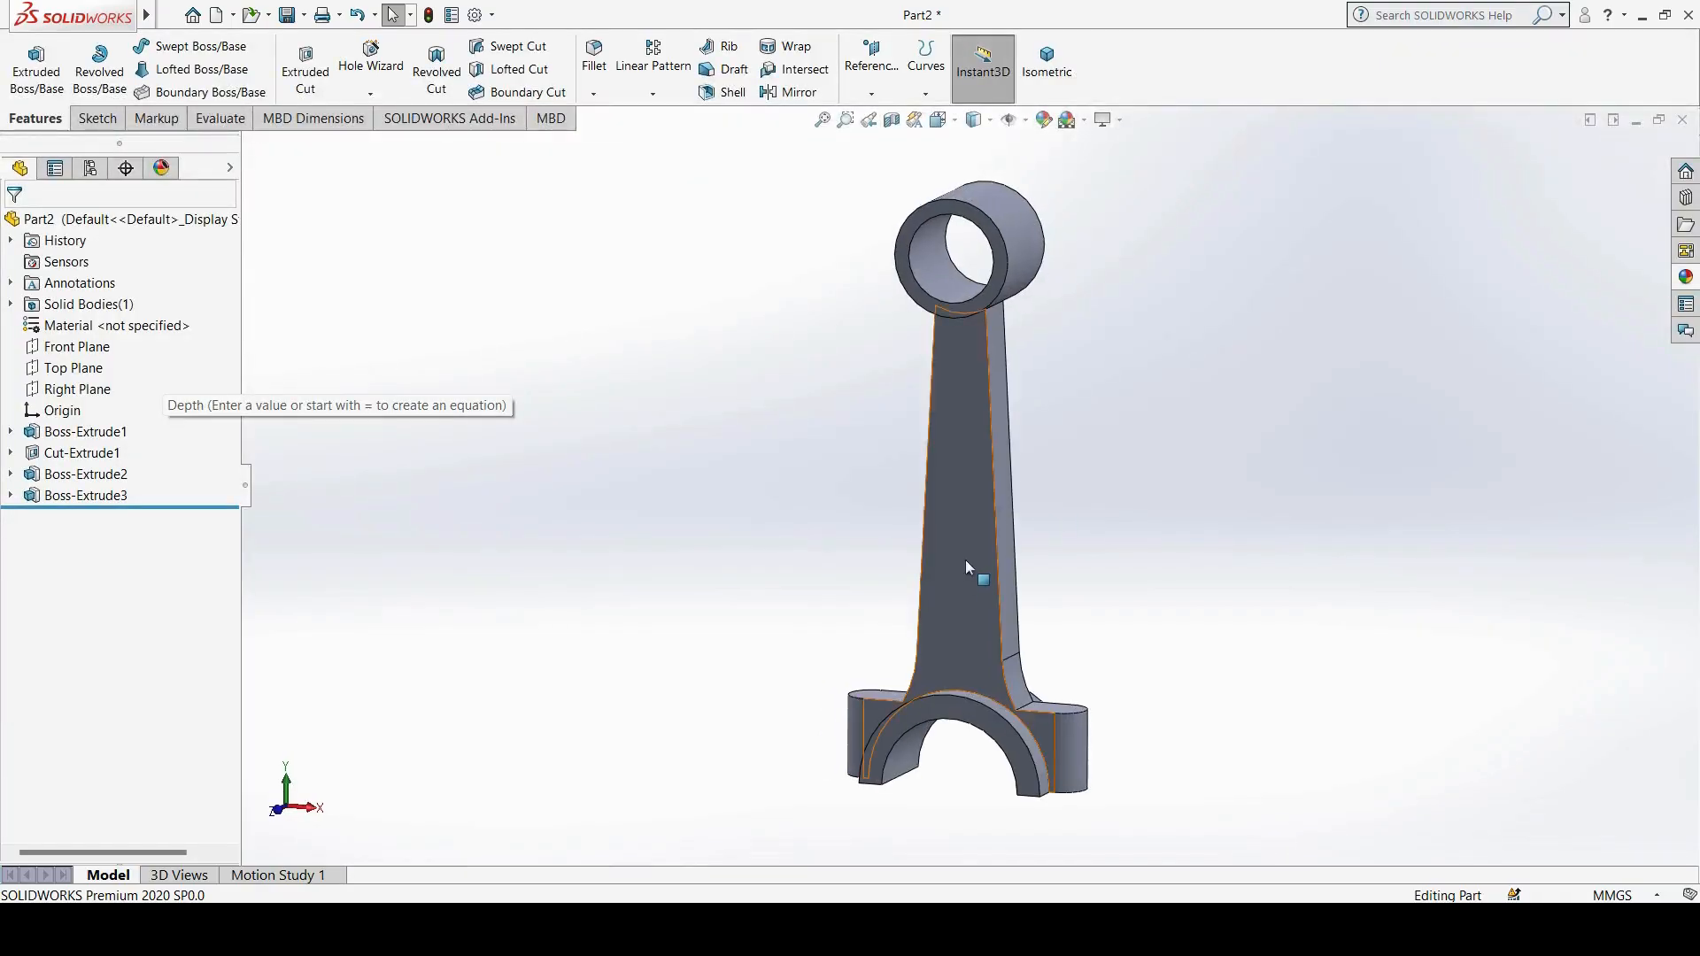
pyautogui.click(964, 549)
pyautogui.click(1043, 496)
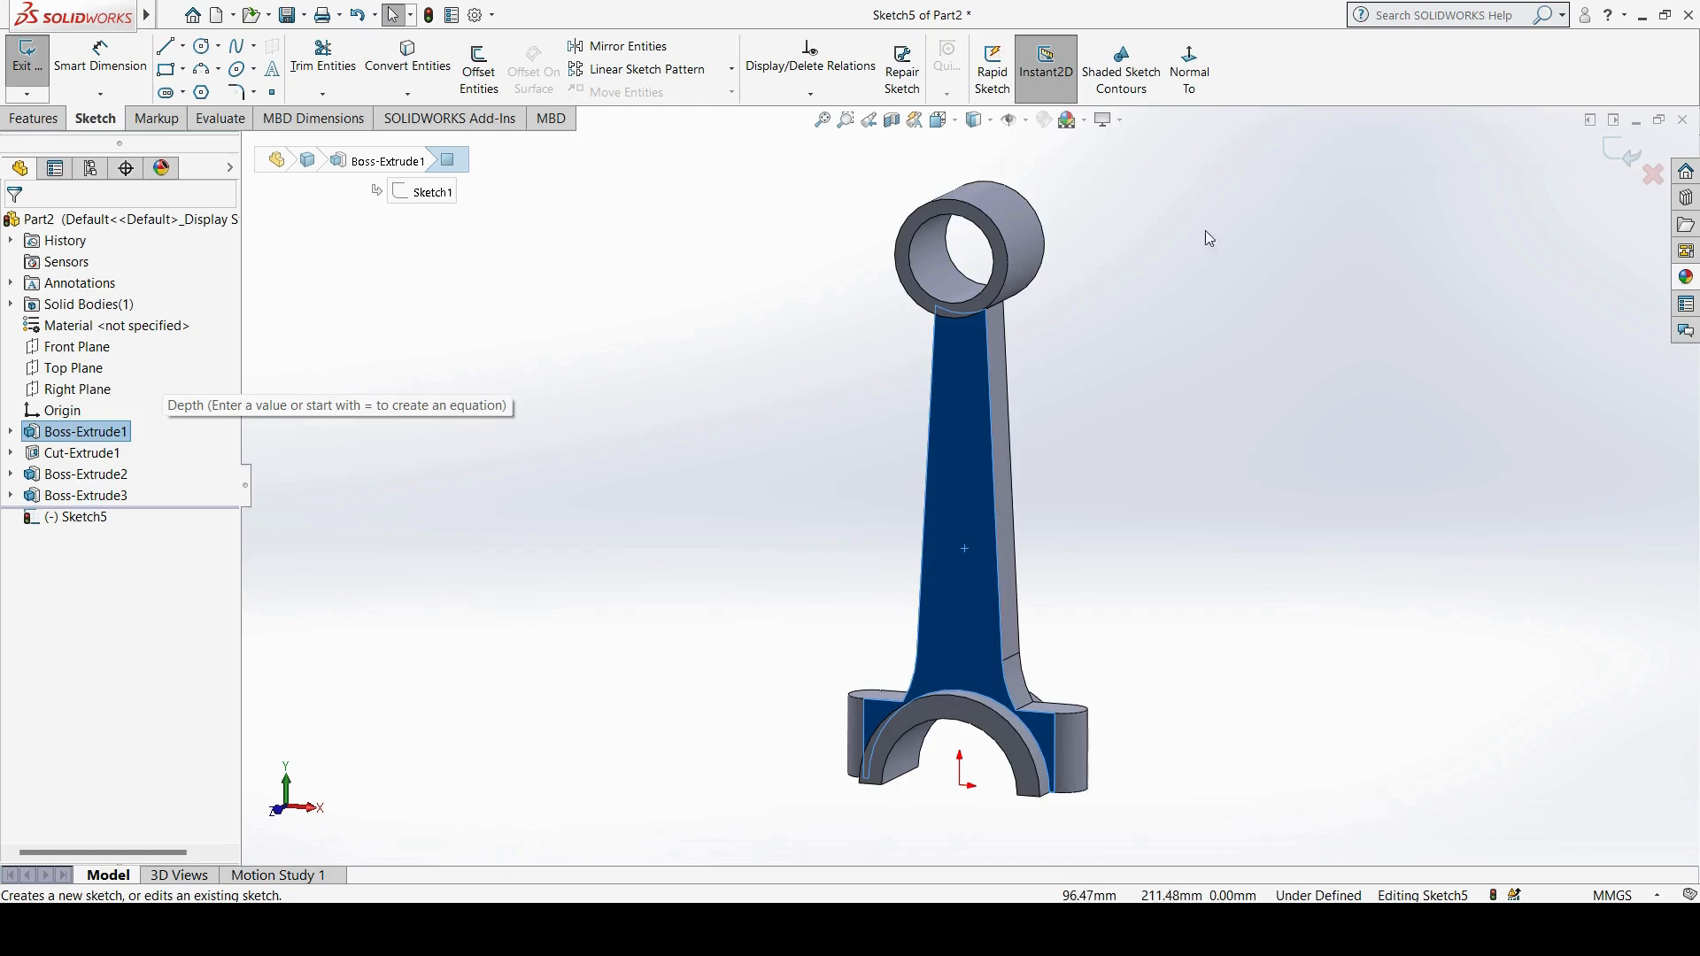
pyautogui.click(181, 95)
pyautogui.click(202, 115)
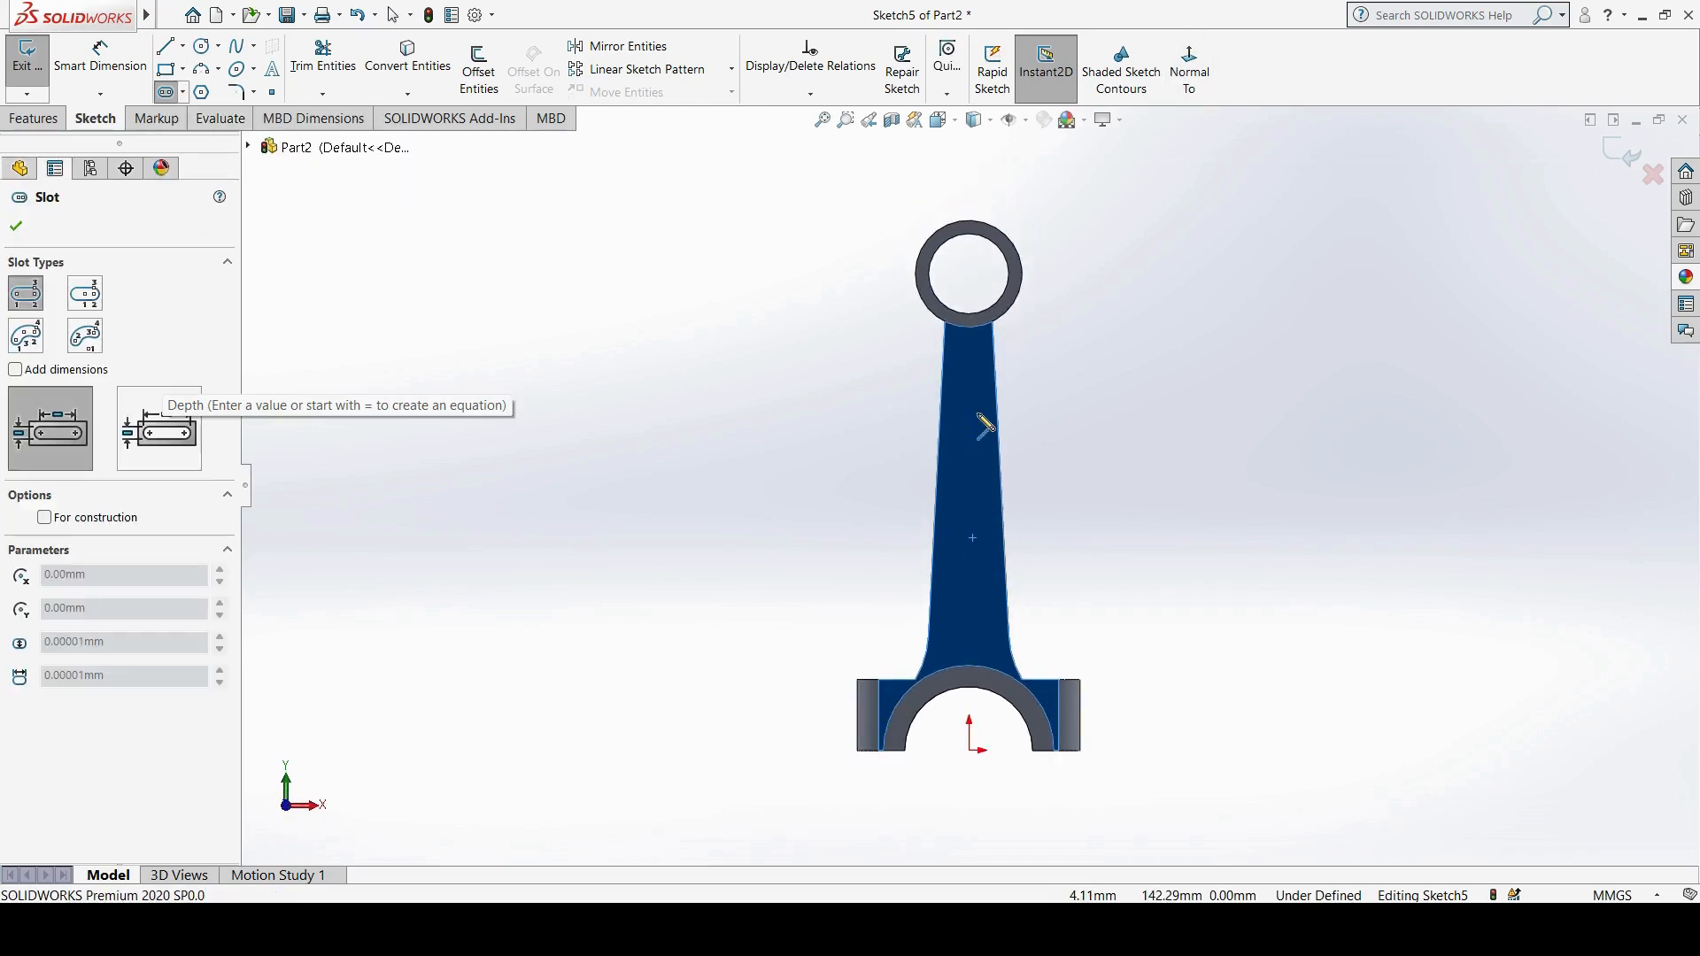
pyautogui.click(970, 413)
pyautogui.click(970, 588)
pyautogui.click(986, 613)
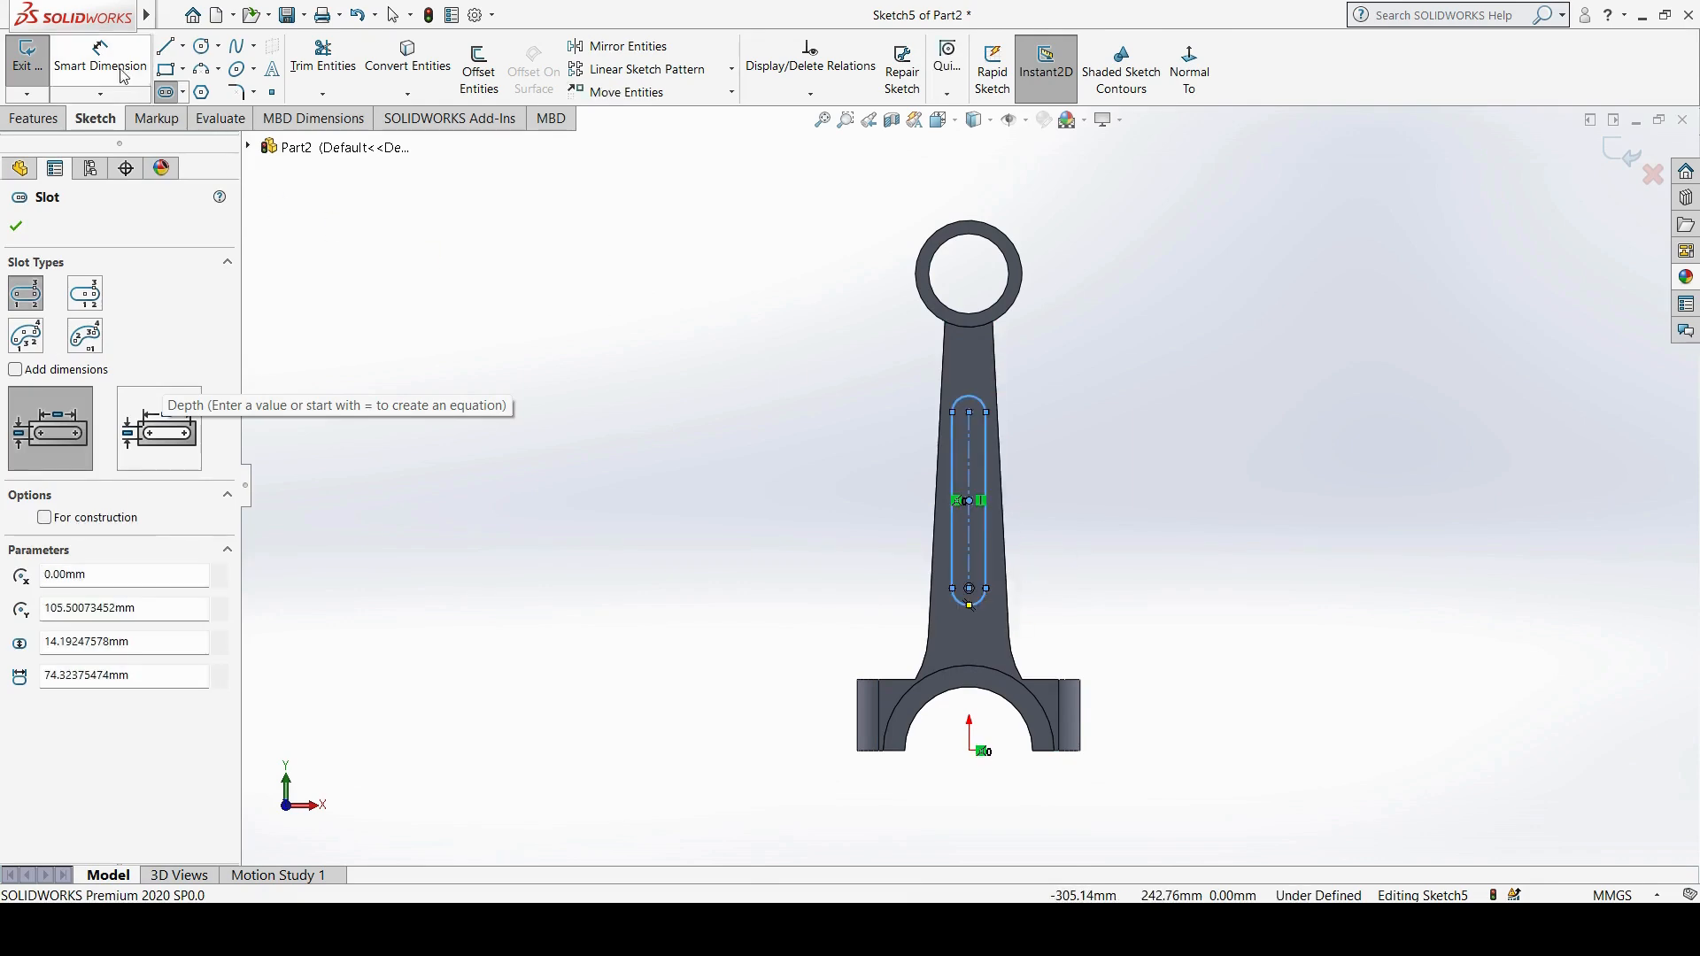
# Step: Consult the reference drawing and set the slot's end radius to 8 mm
pyautogui.click(133, 79)
pyautogui.hotkey('alt', 'Tab')
pyautogui.click(926, 470)
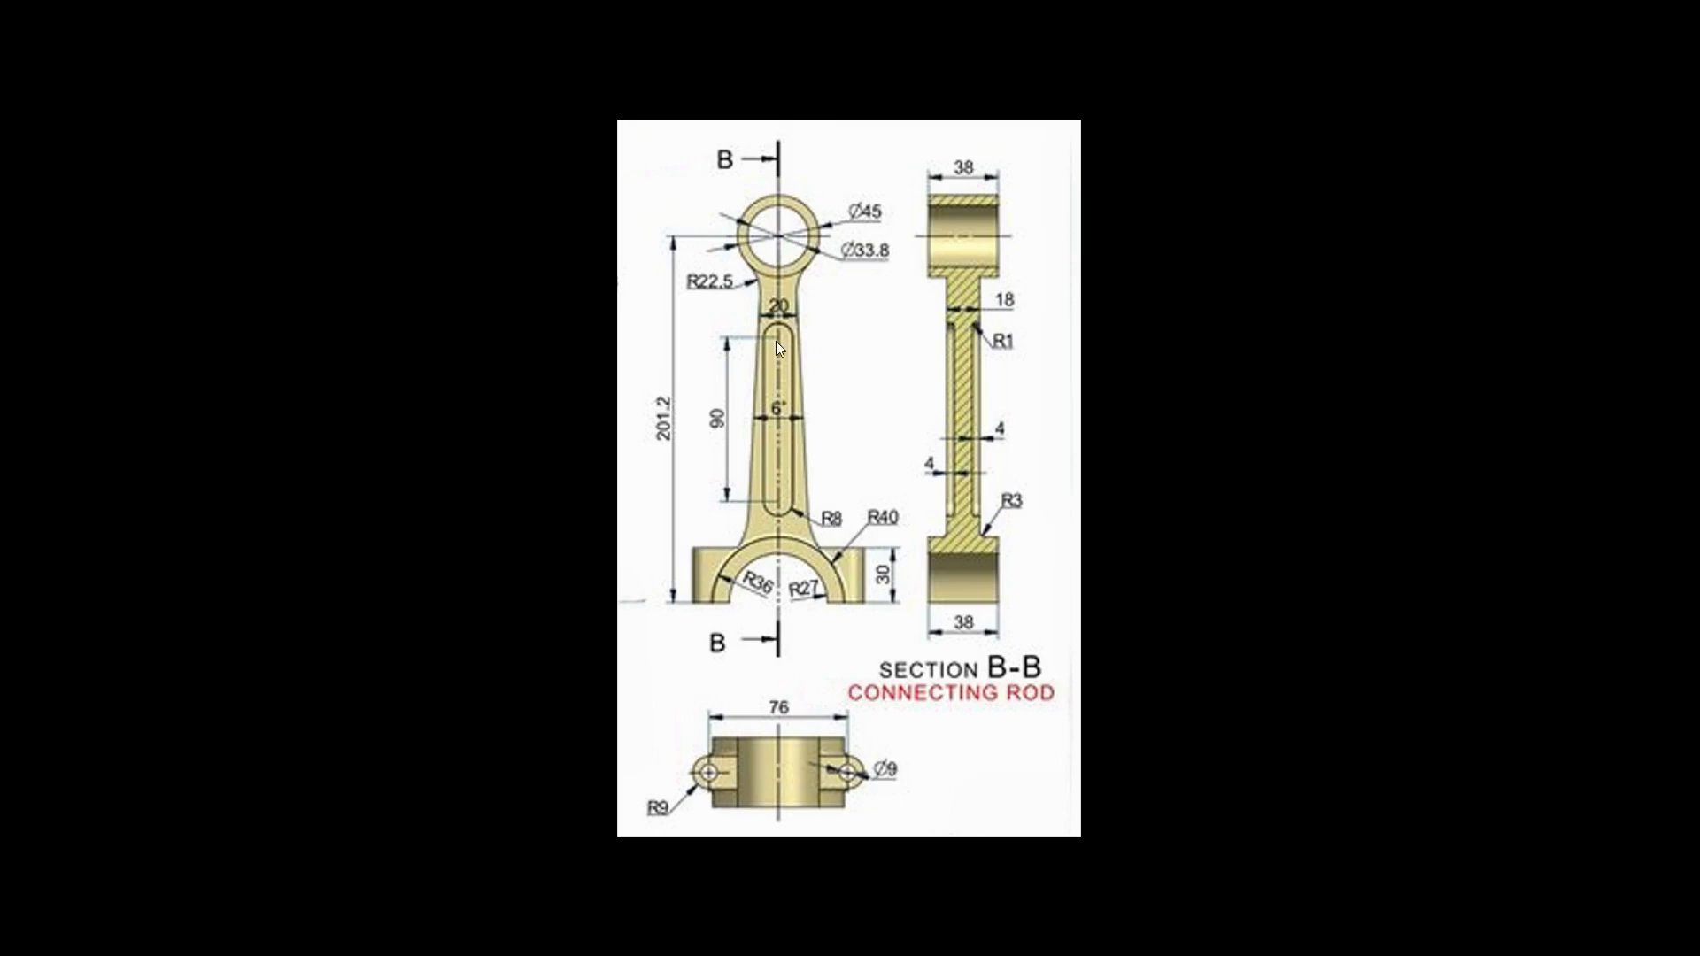
pyautogui.hotkey('alt', 'Tab')
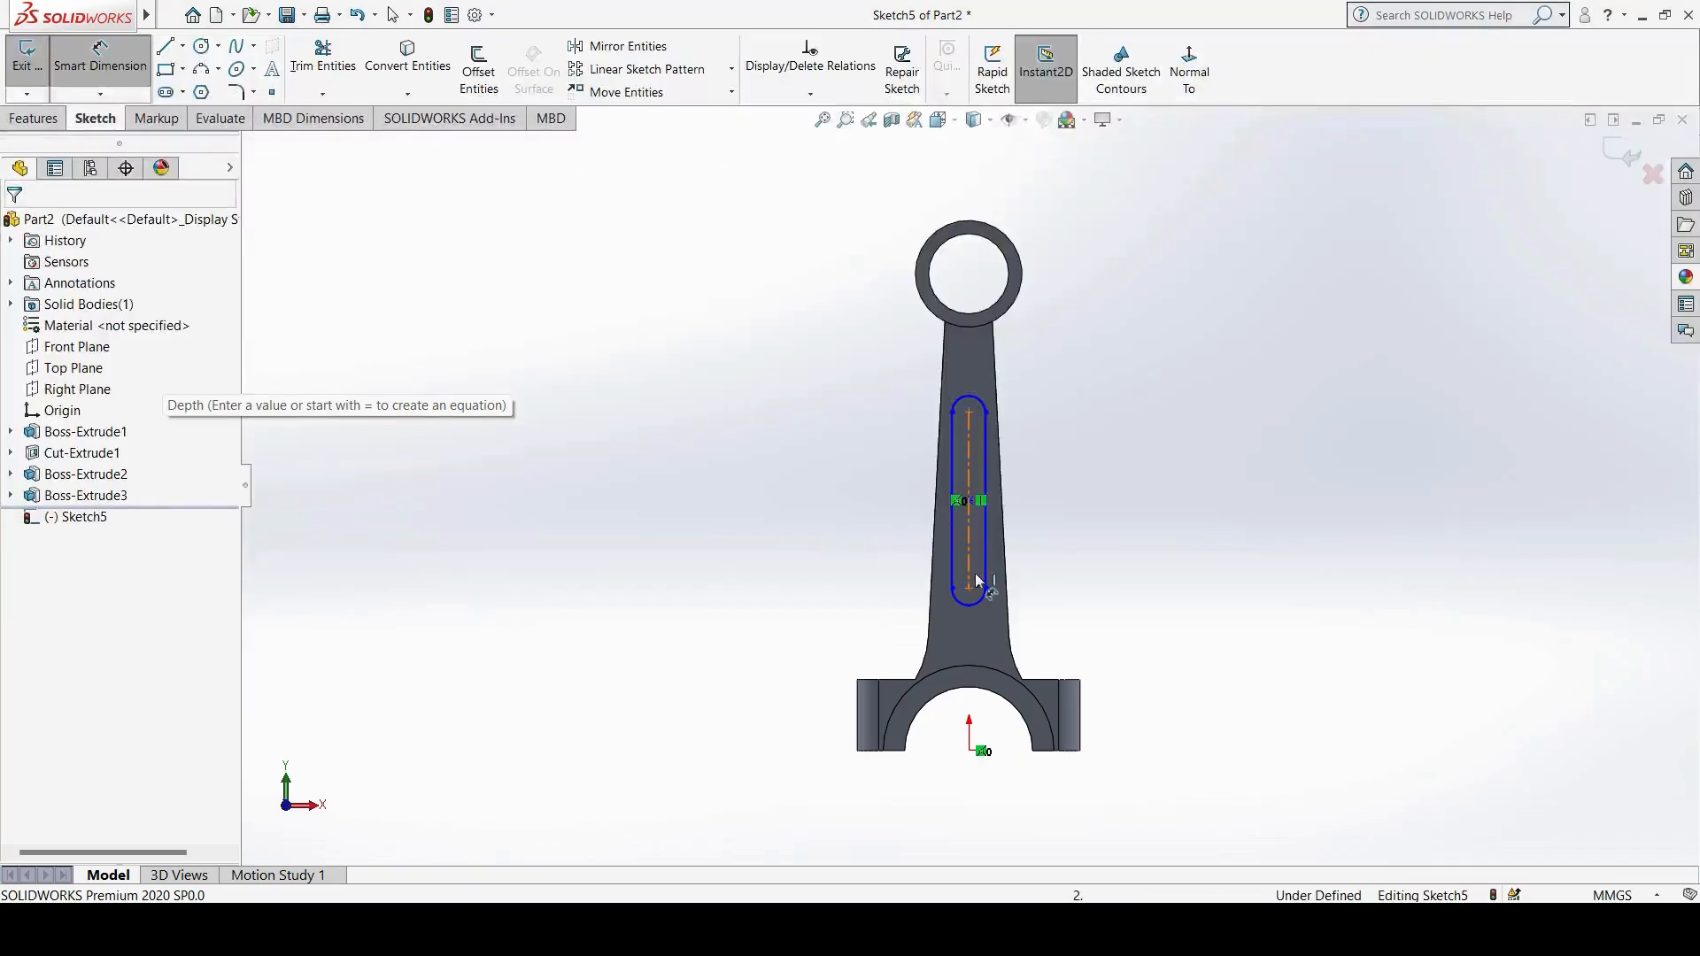
pyautogui.click(978, 608)
pyautogui.click(1072, 636)
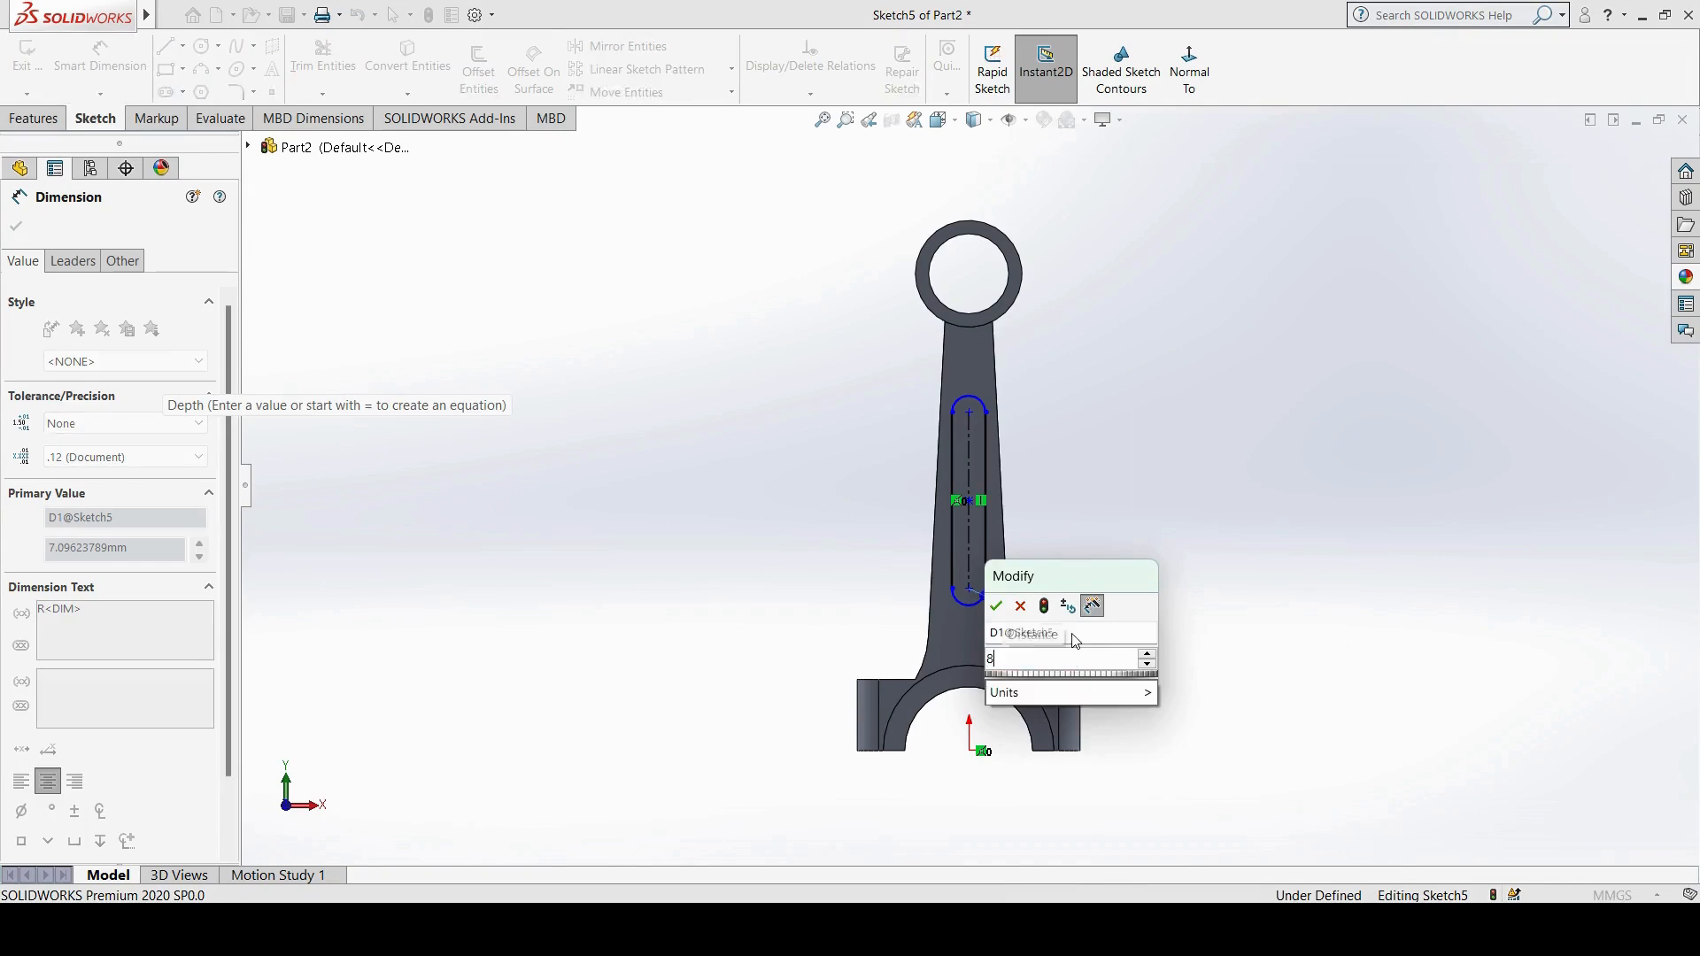
pyautogui.write('8')
pyautogui.press('Return')
# Step: Set the slot's centre-to-centre length to 90 mm
pyautogui.click(970, 478)
pyautogui.click(801, 507)
pyautogui.write('90')
pyautogui.press('Return')
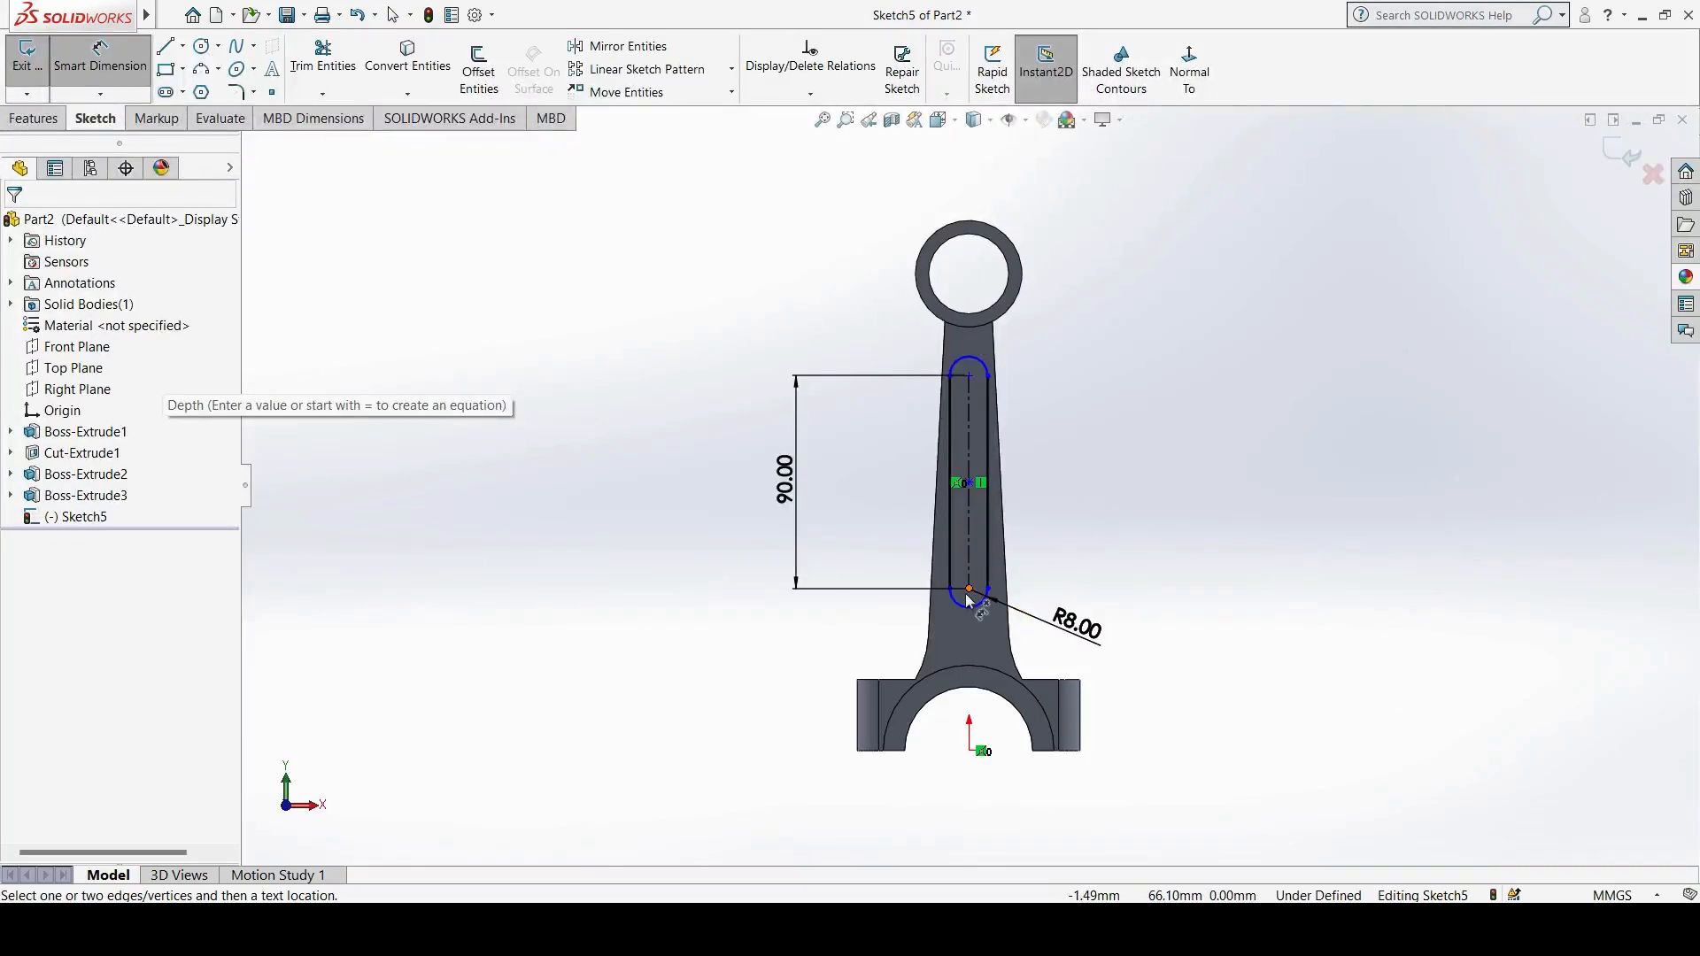
# Step: Set the vertical distance from the origin to the slot's lower arc centre to 65 mm
pyautogui.click(967, 597)
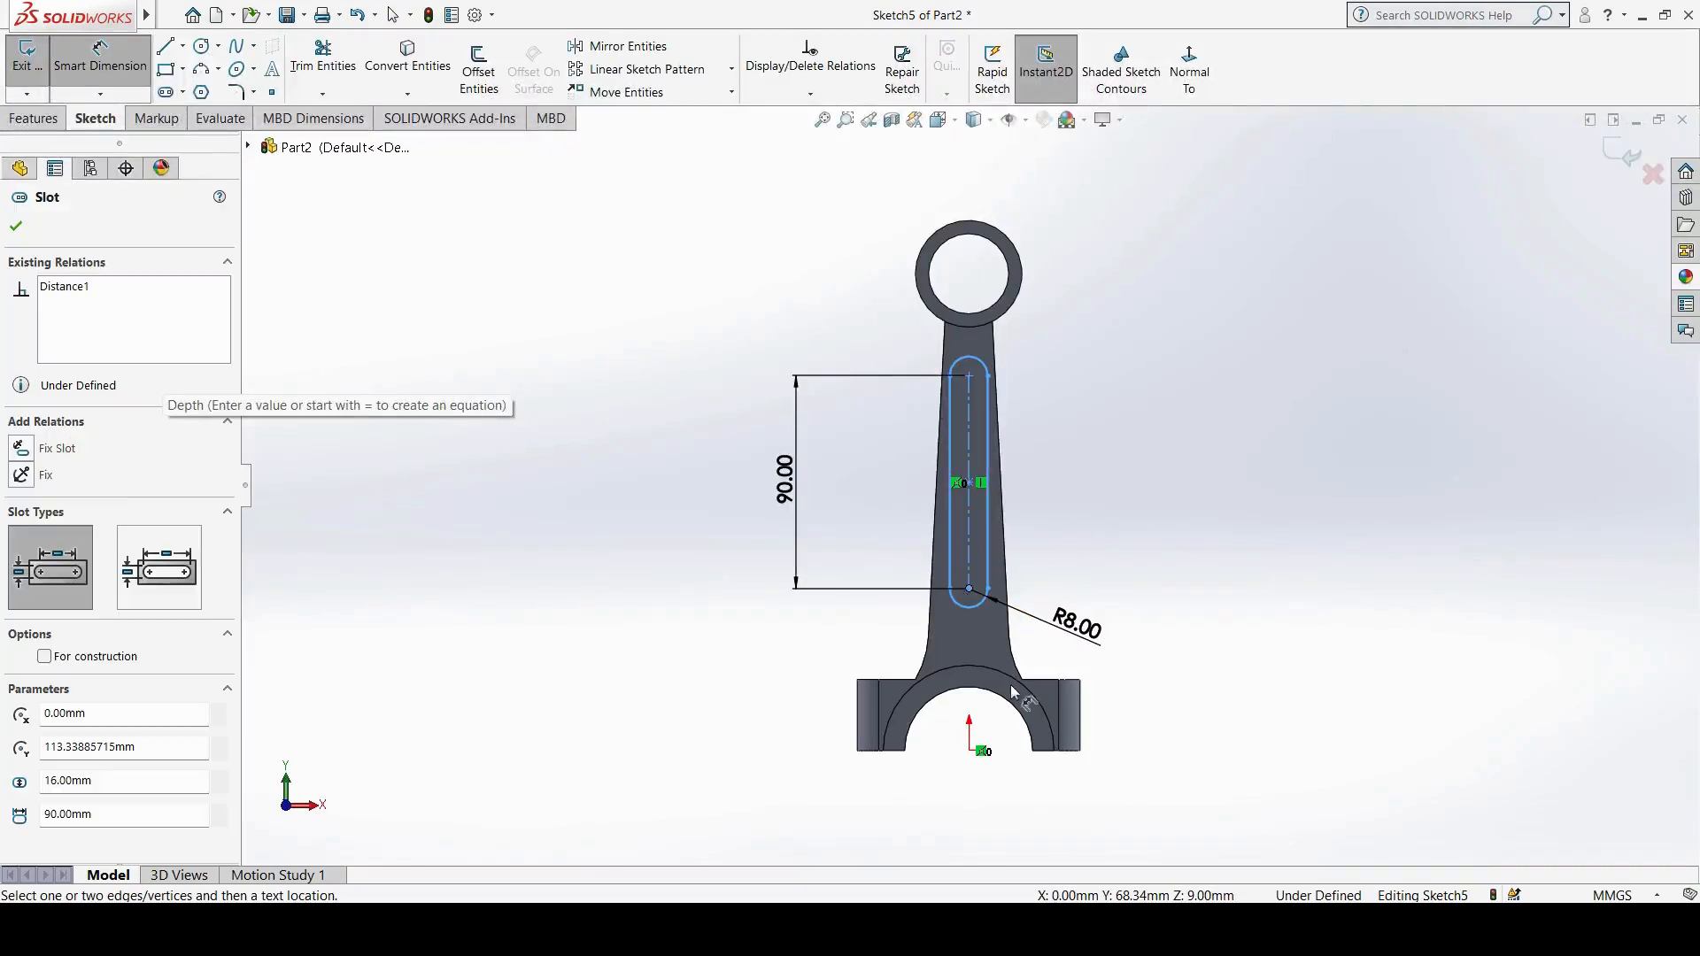
pyautogui.click(969, 753)
pyautogui.click(1197, 682)
pyautogui.write('65')
pyautogui.press('Return')
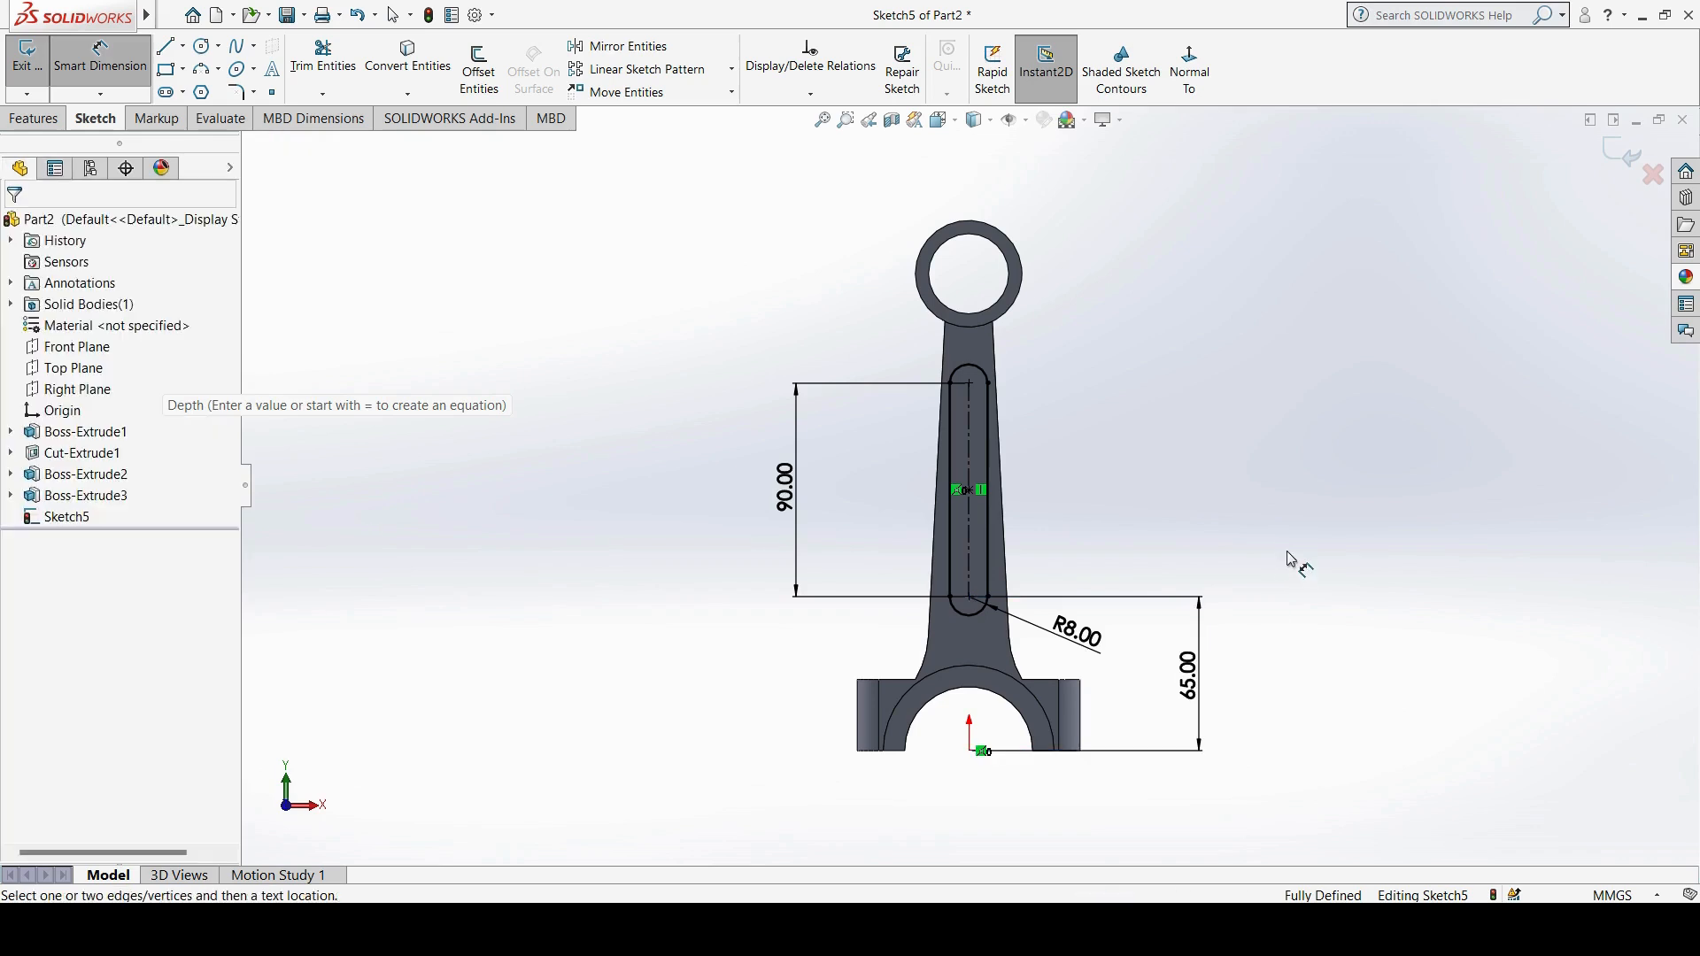
# Step: Finish the slot sketch and extrude-cut it 4 mm deep into the shank's front face
pyautogui.click(1622, 152)
pyautogui.click(1063, 78)
pyautogui.click(305, 71)
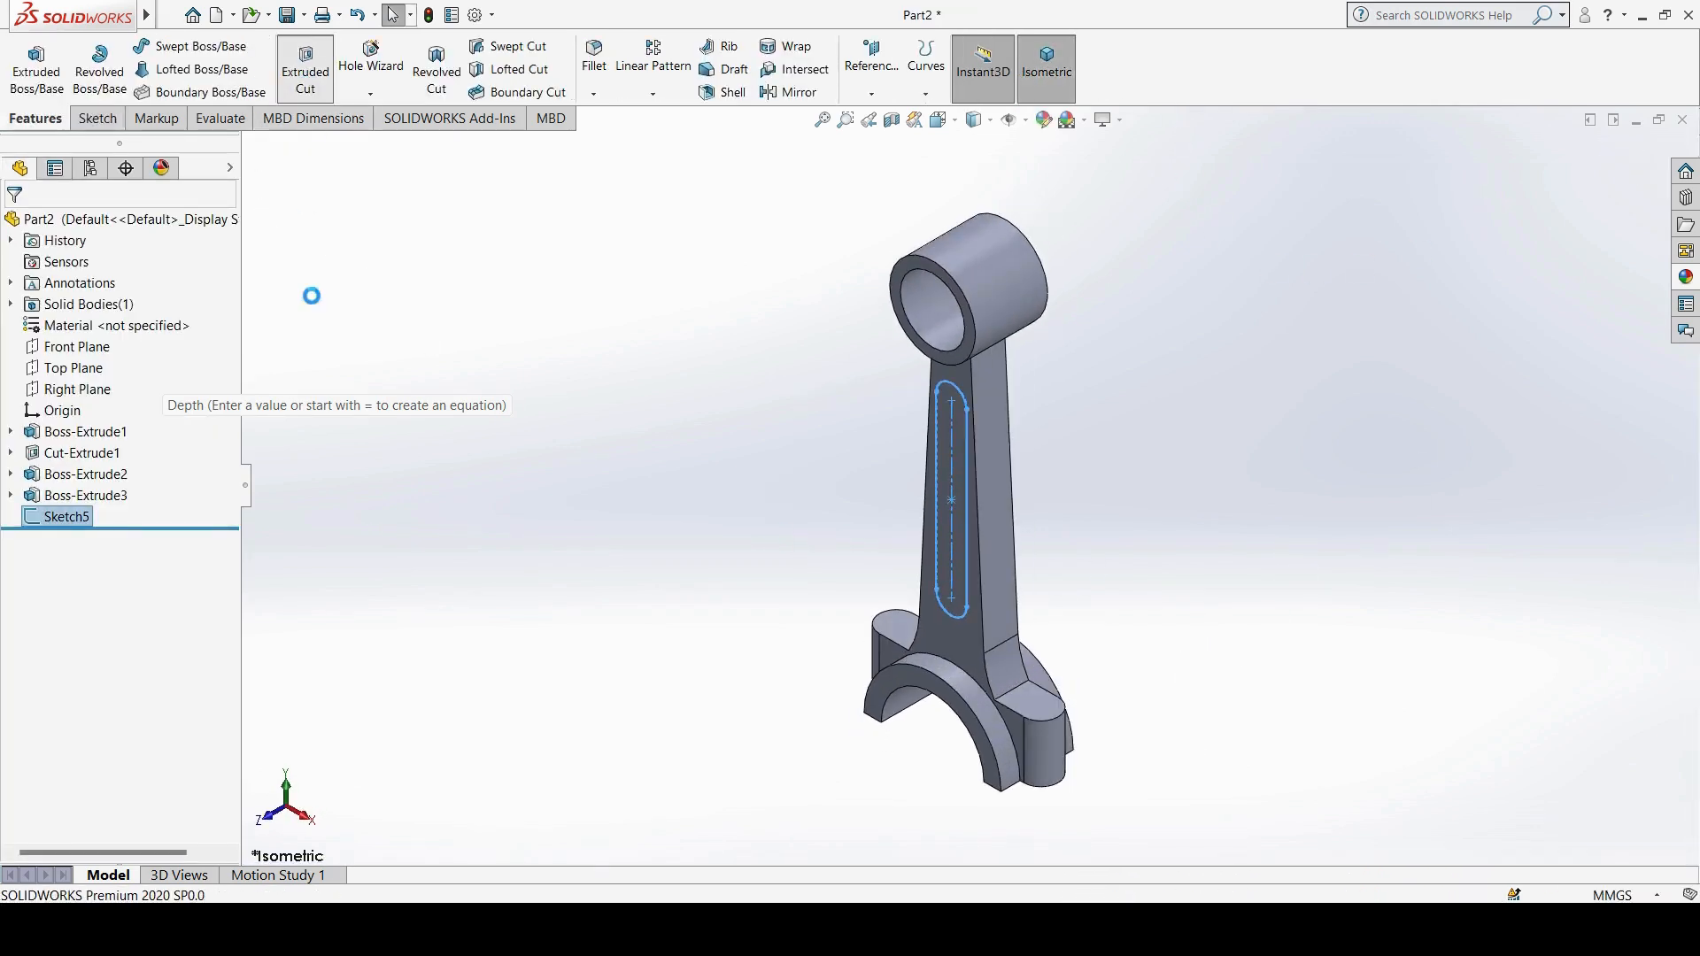
pyautogui.write('4')
pyautogui.press('Return')
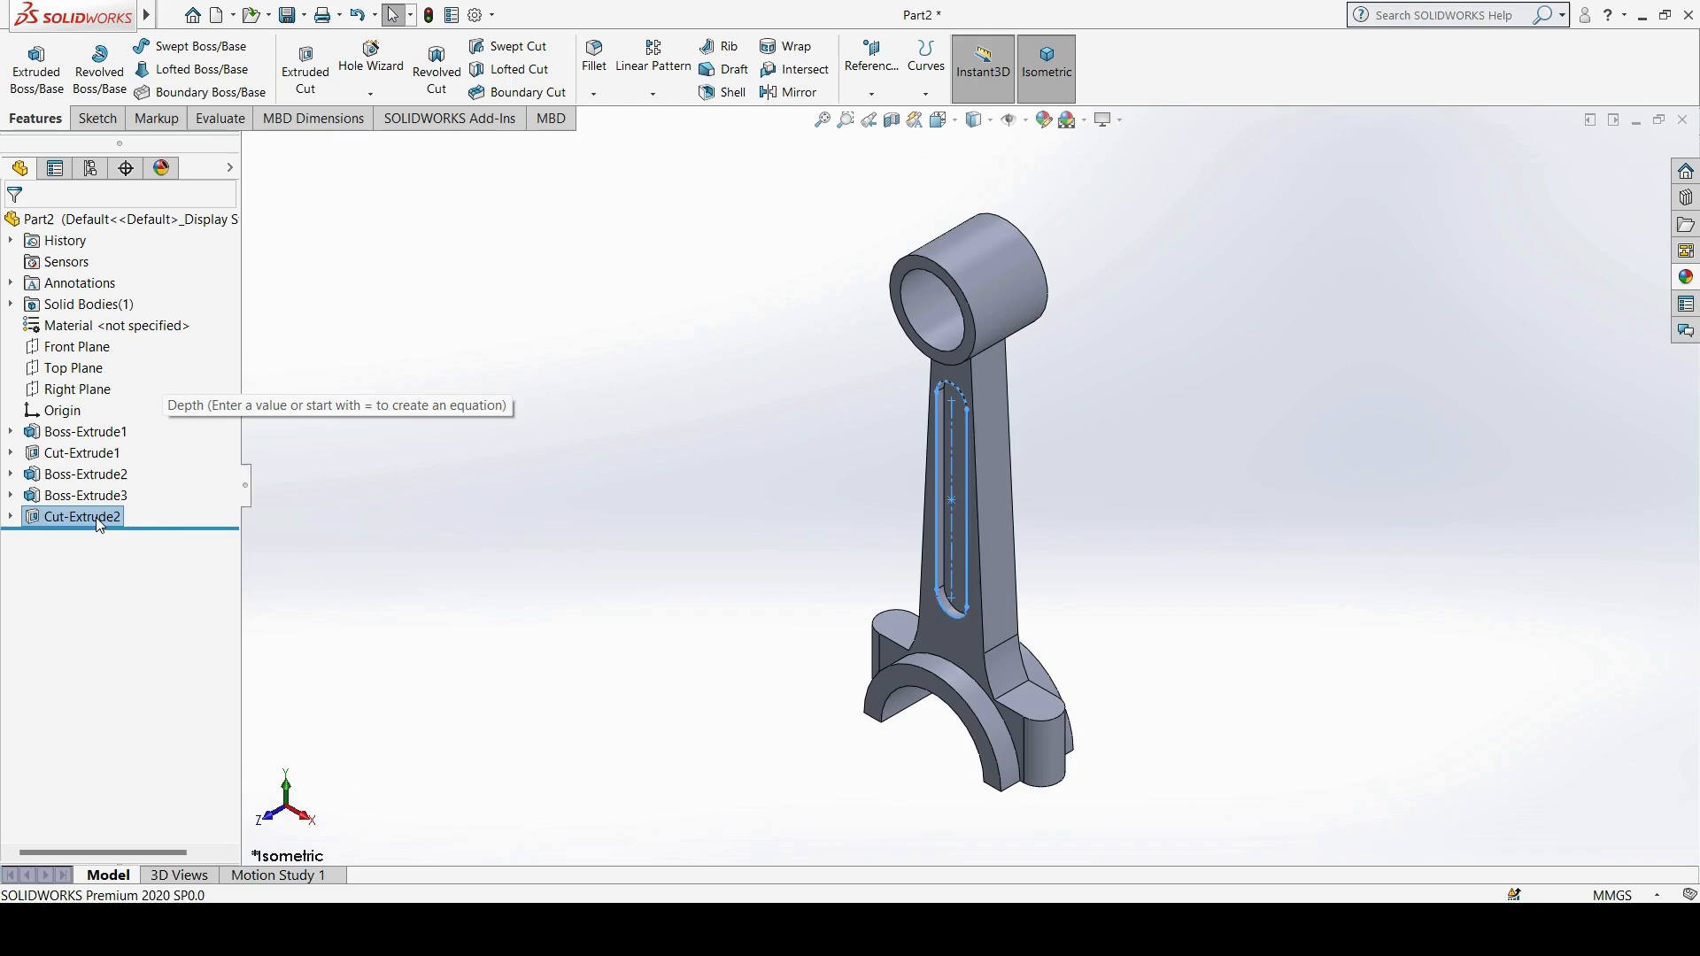
# Step: Mirror the slot cut about the Front Plane onto the shank's rear face
pyautogui.moveTo(1237, 457); pyautogui.dragTo(937, 282, button='middle')
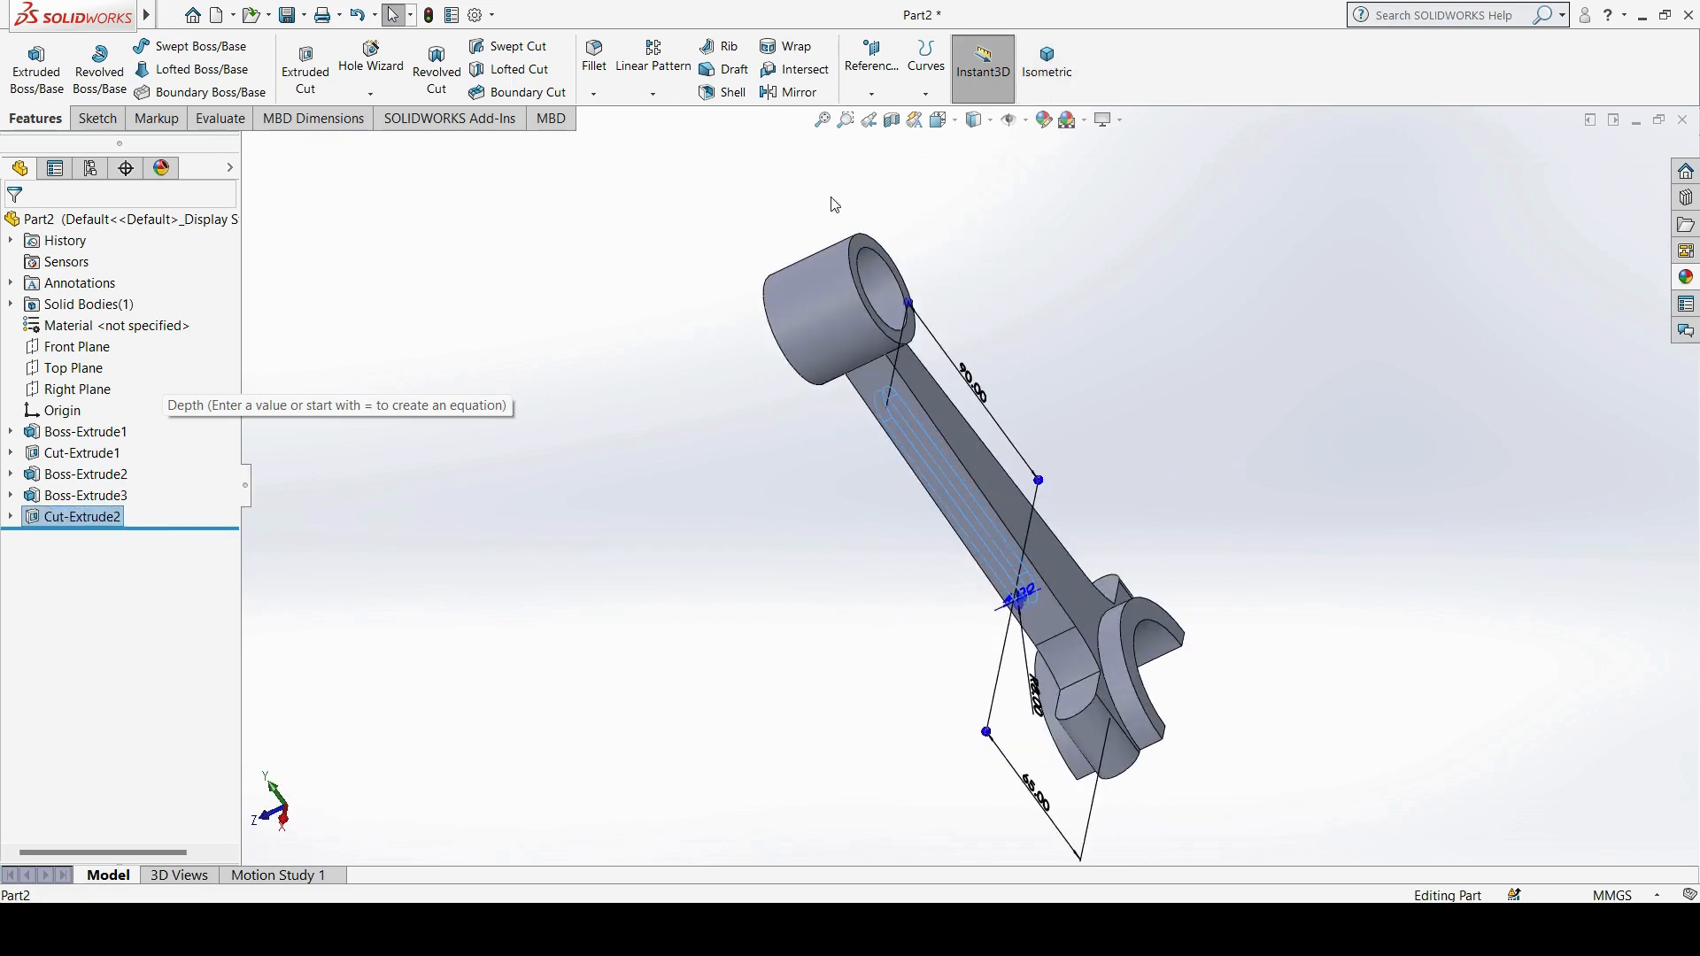
pyautogui.click(788, 92)
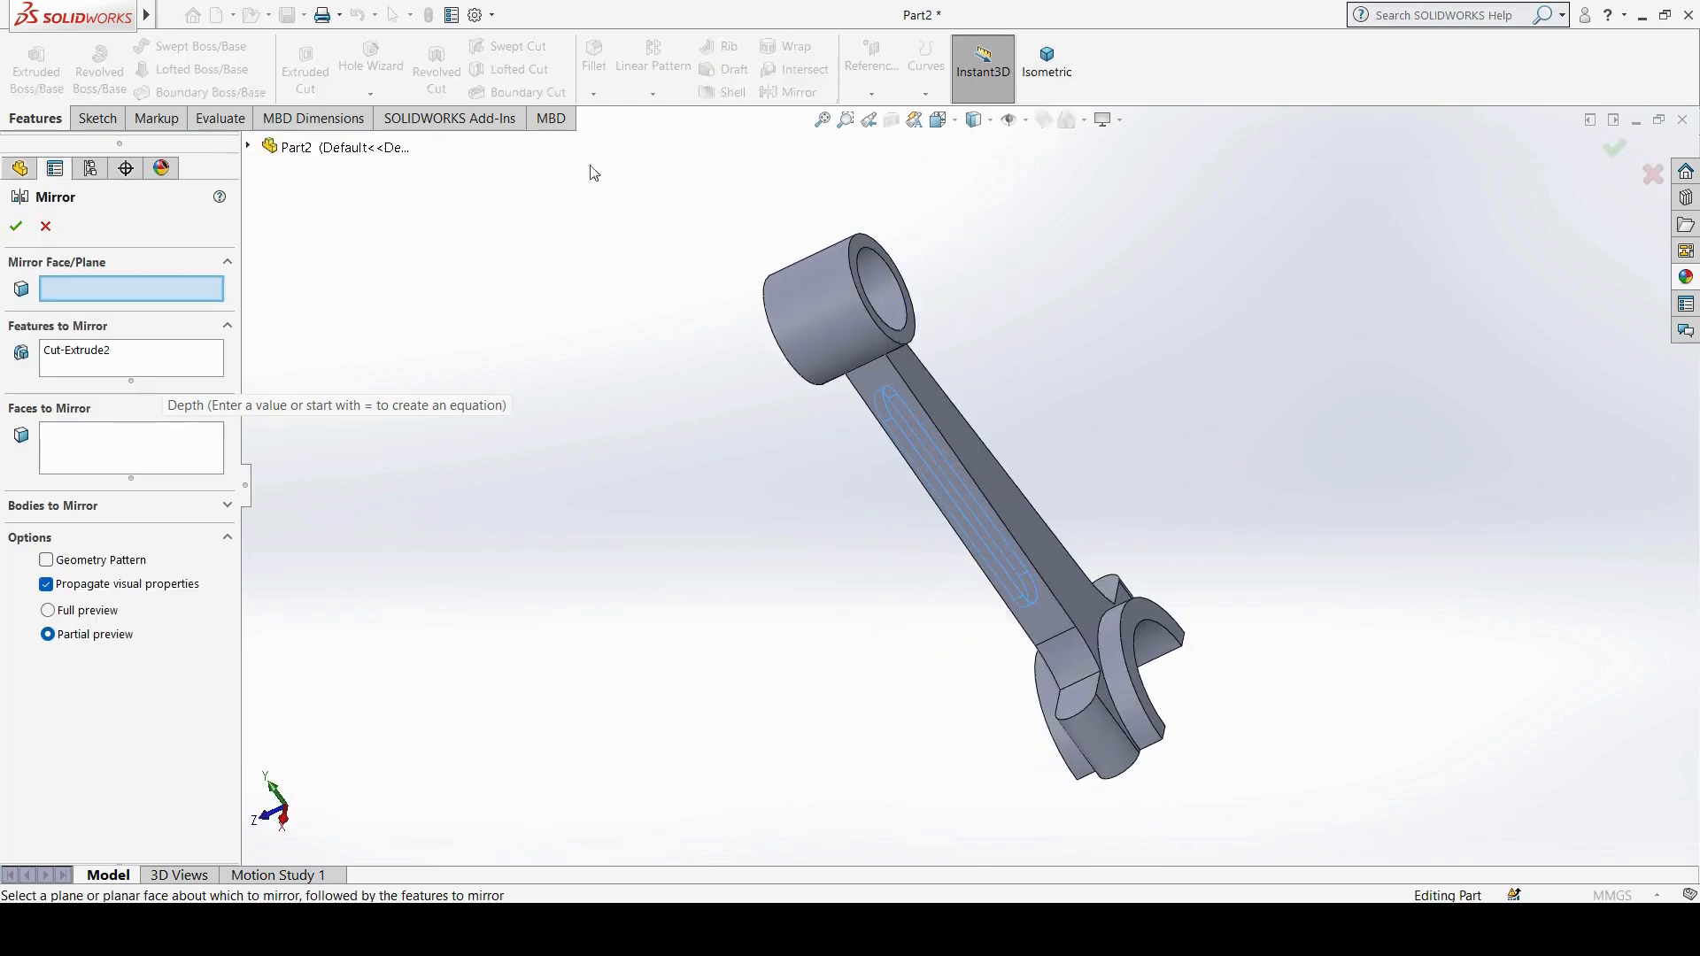
pyautogui.click(252, 148)
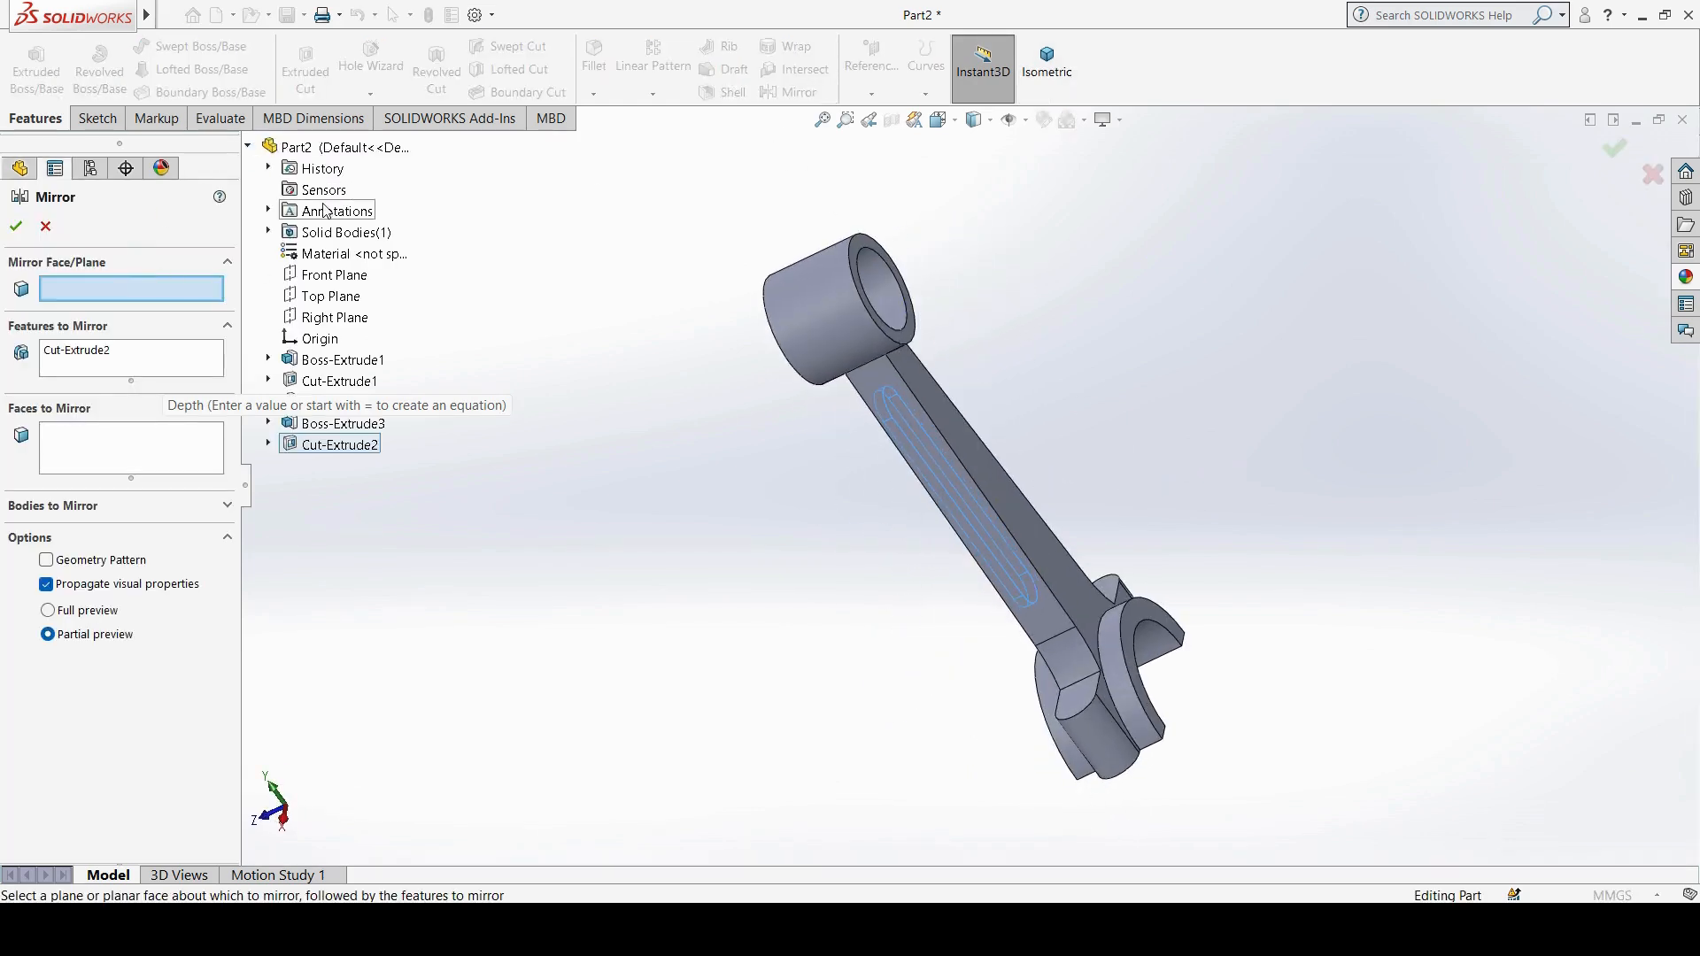
pyautogui.click(334, 276)
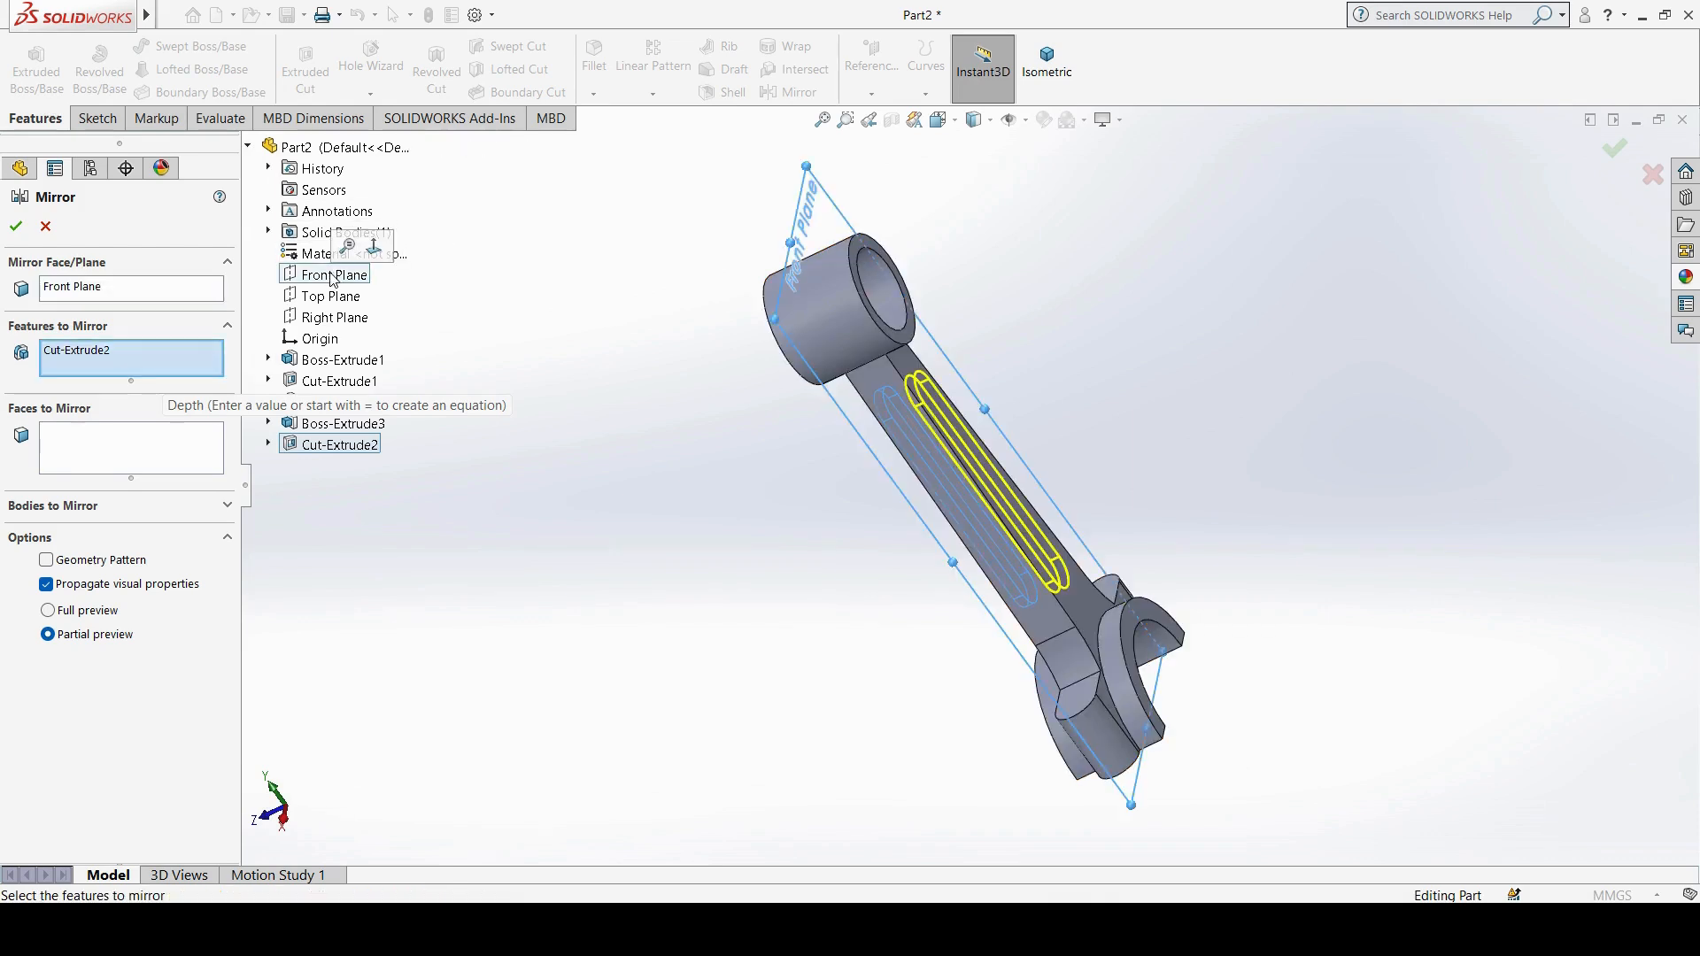
pyautogui.click(15, 229)
pyautogui.moveTo(921, 539); pyautogui.dragTo(974, 532, button='middle')
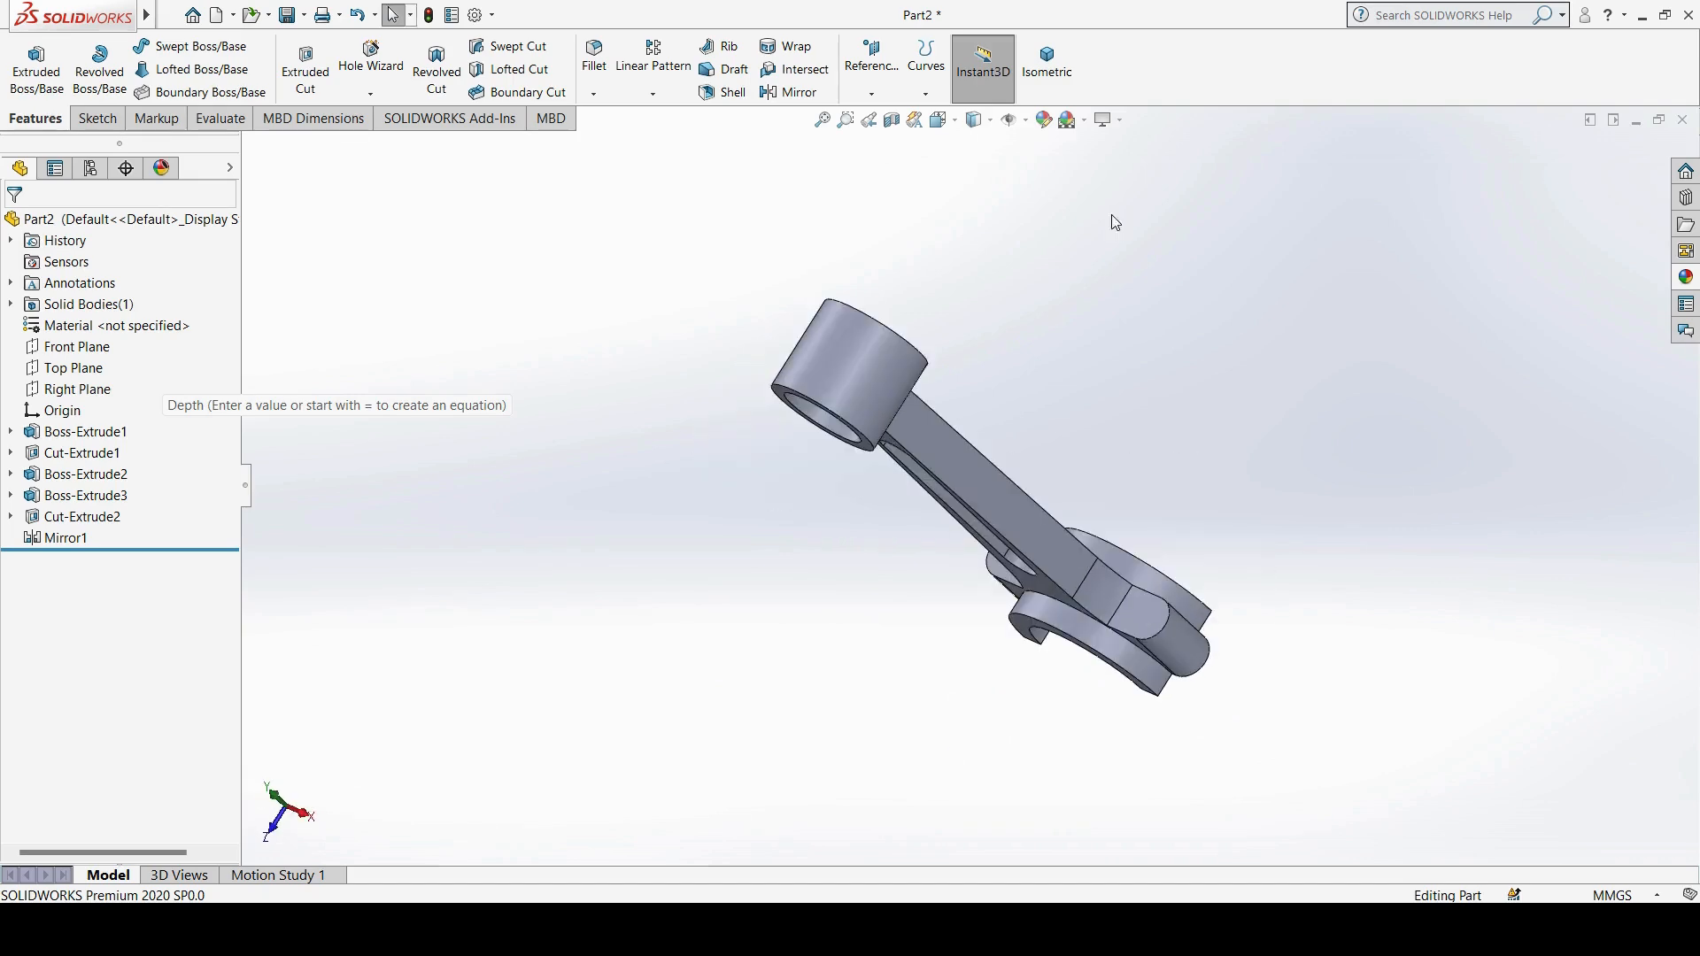
# Step: Consult the reference drawing and fillet the two edges where the shank's sides meet the small end ring with a 22.5 mm radius
pyautogui.click(1050, 64)
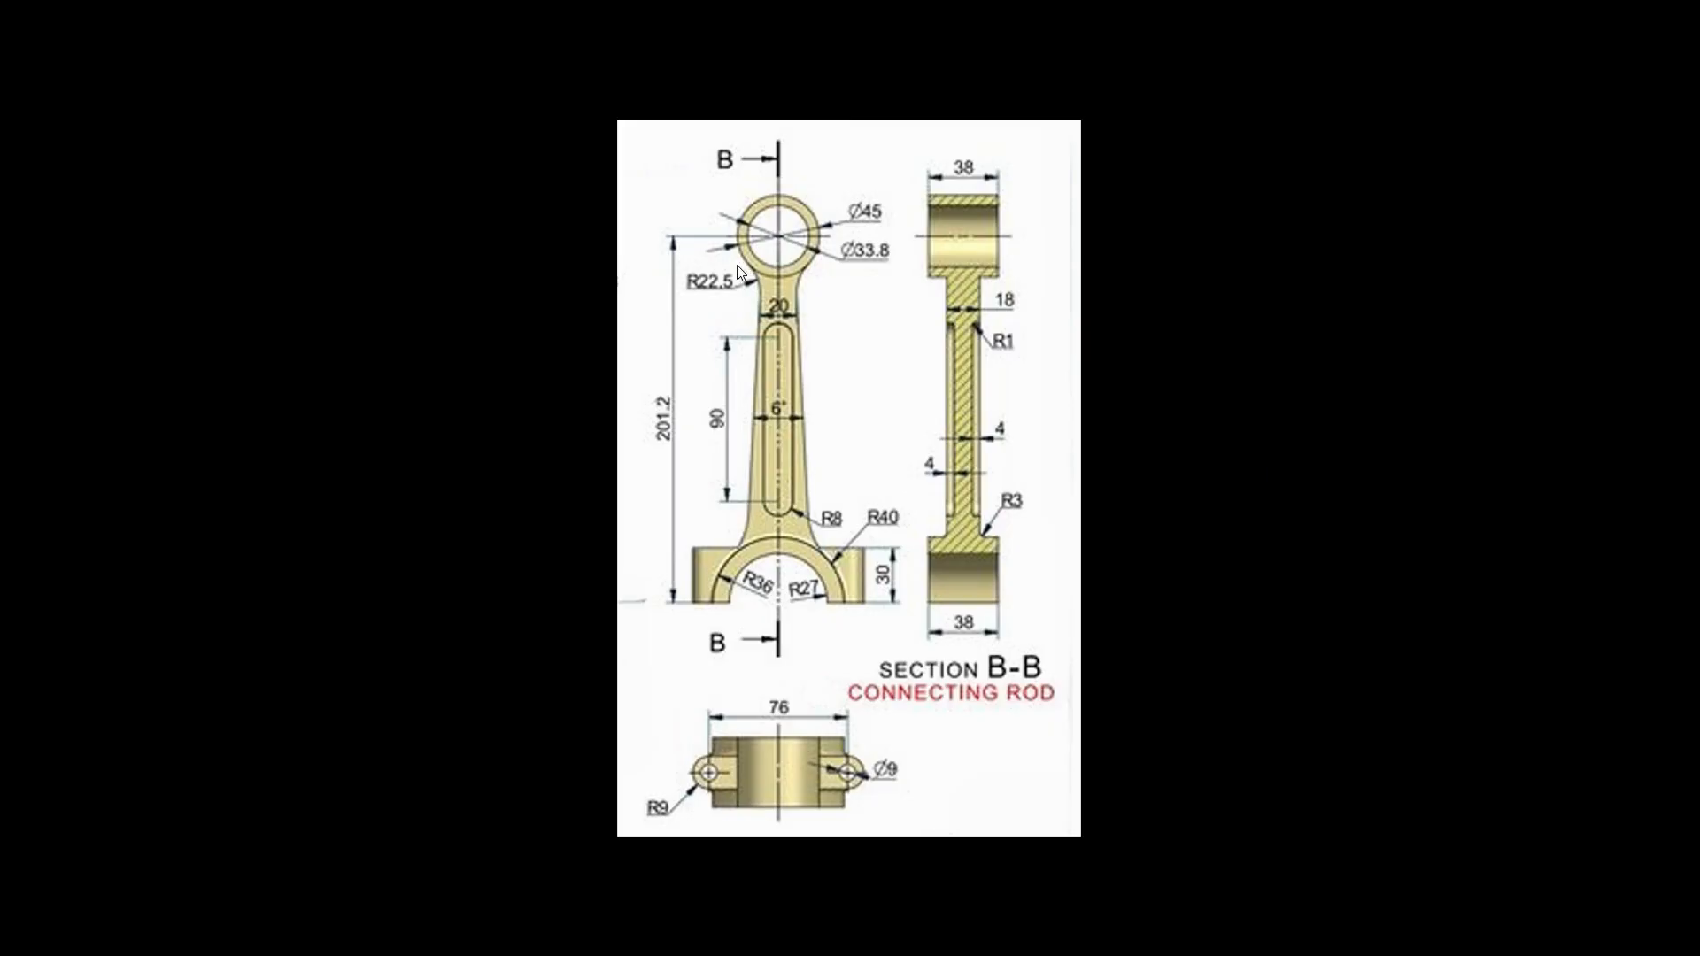
pyautogui.hotkey('alt', 'Tab')
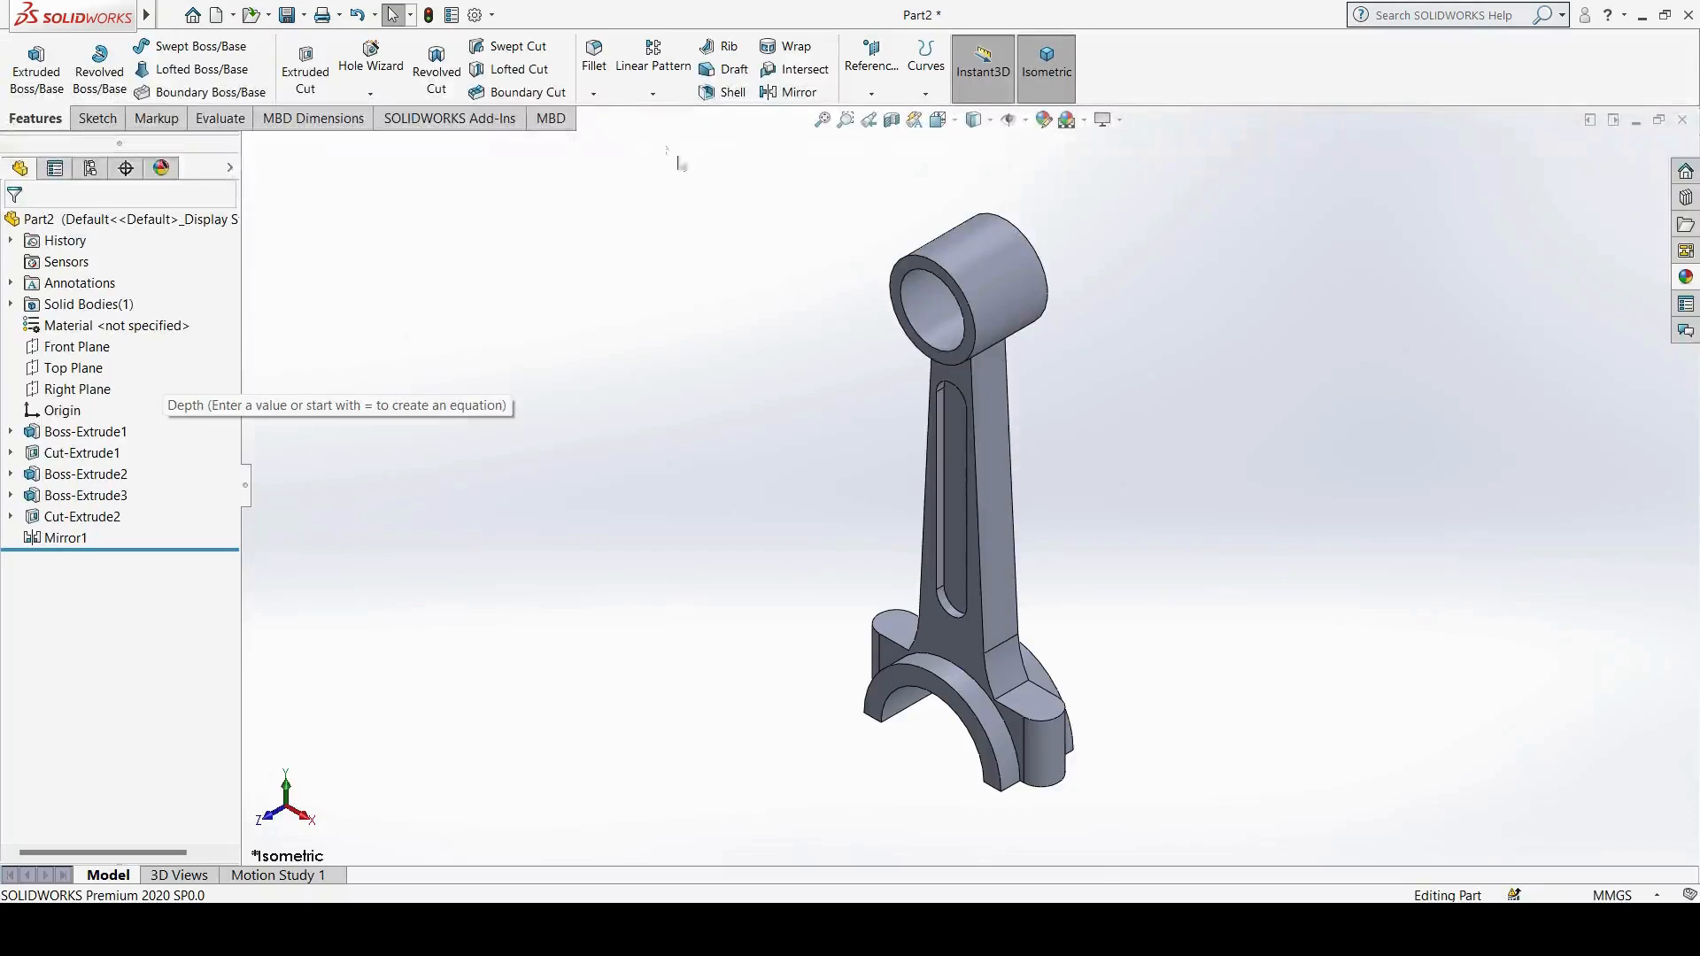
pyautogui.scroll(-3, 1062, 354)
pyautogui.moveTo(1063, 353); pyautogui.dragTo(1006, 274, button='middle')
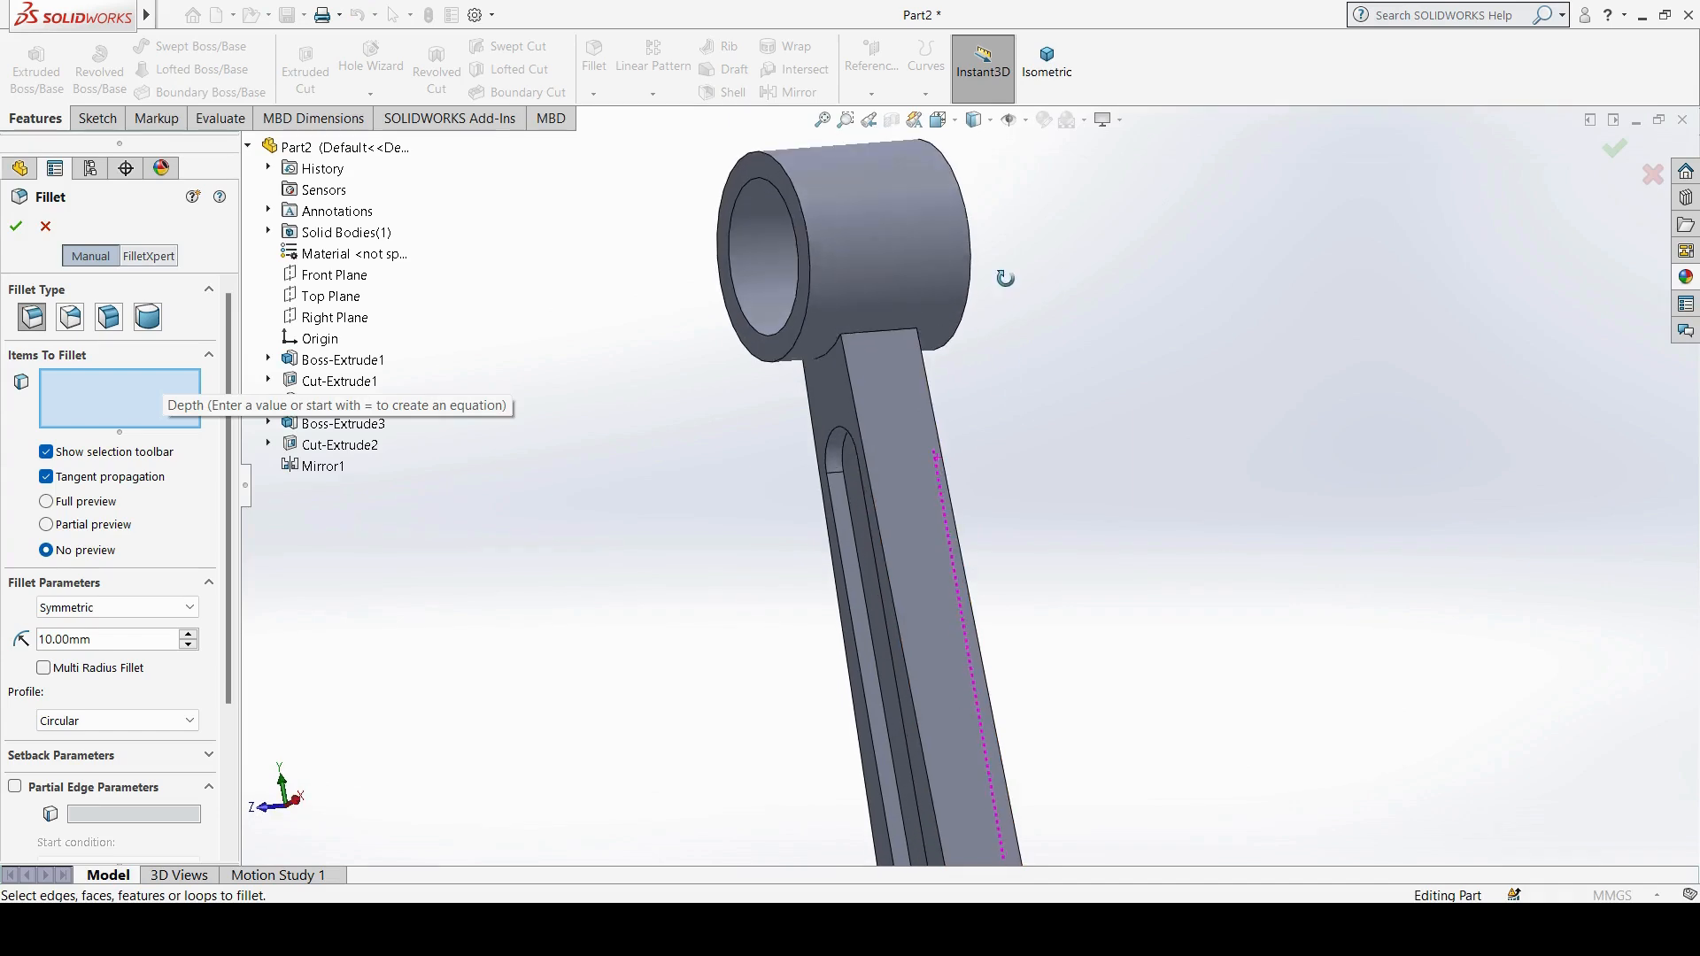
pyautogui.click(880, 332)
pyautogui.moveTo(709, 412); pyautogui.dragTo(995, 274, button='middle')
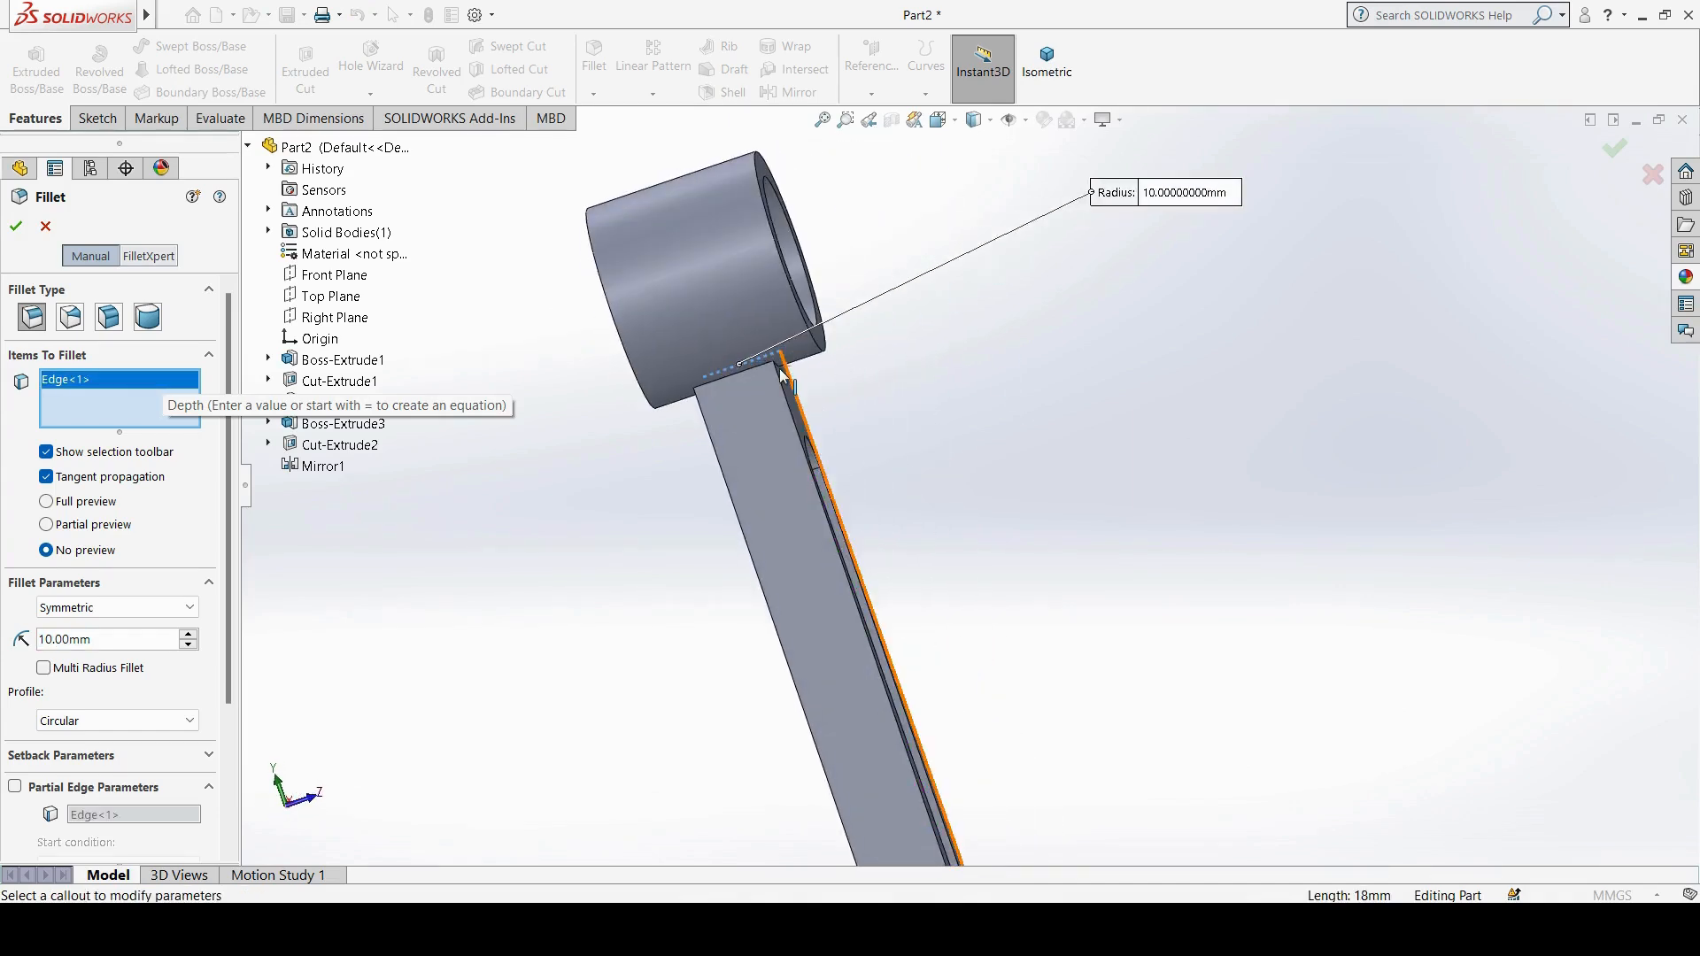
pyautogui.click(754, 369)
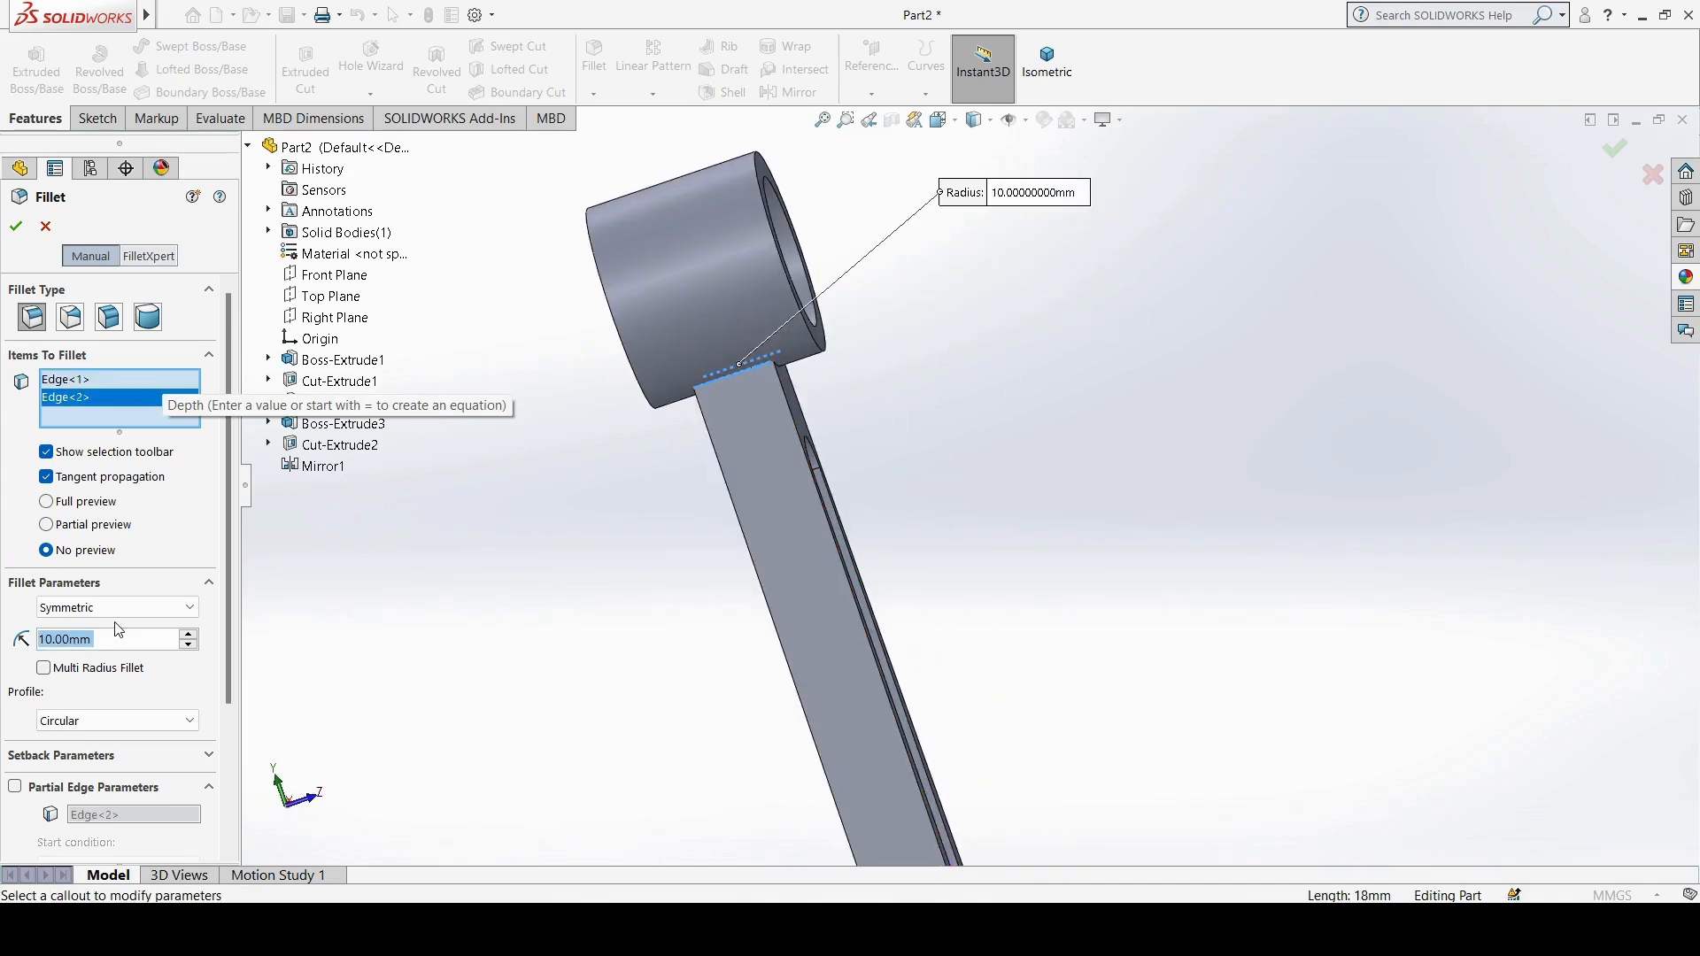
pyautogui.write('22.5')
pyautogui.press('Return')
pyautogui.click(17, 232)
# Step: Consult the reference drawing and fillet the arc edges where the big end ring meets the shank's front and rear faces with a 3 mm radius
pyautogui.scroll(3, 918, 388)
pyautogui.moveTo(918, 388); pyautogui.dragTo(1208, 516, button='middle')
pyautogui.hotkey('alt', 'Tab')
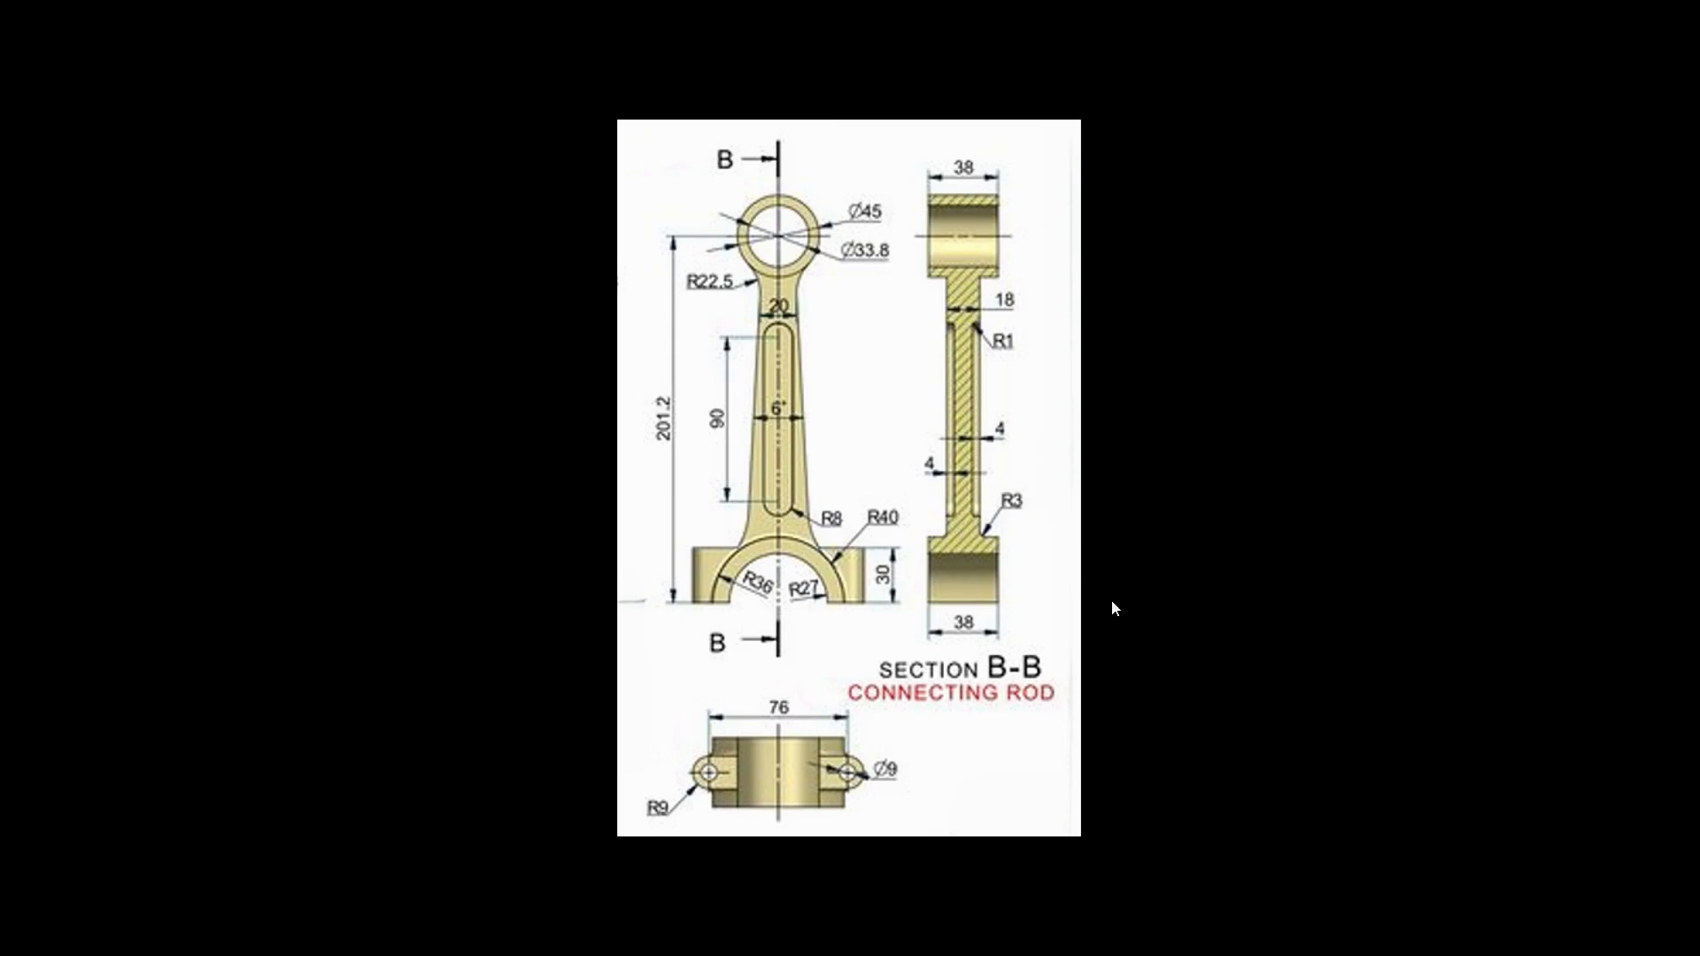
pyautogui.hotkey('alt', 'Tab')
pyautogui.scroll(2, 1060, 447)
pyautogui.moveTo(1071, 478); pyautogui.dragTo(1027, 541, button='middle')
pyautogui.scroll(-7, 991, 673)
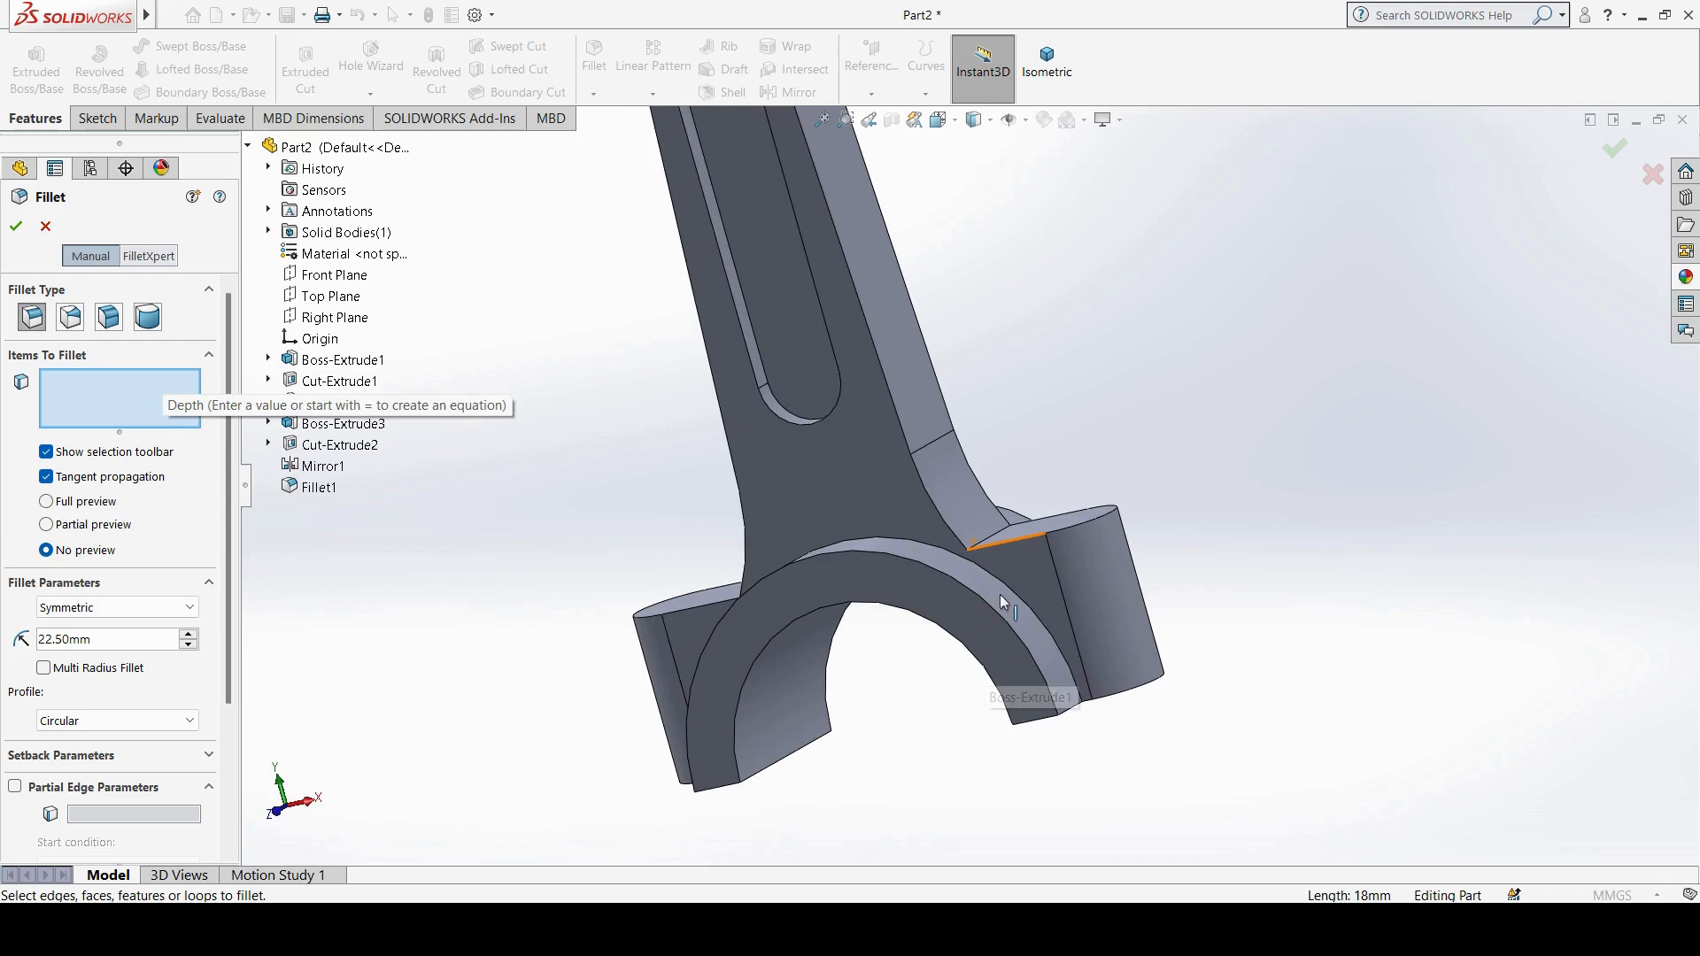
pyautogui.click(991, 573)
pyautogui.moveTo(1160, 497); pyautogui.dragTo(1070, 454, button='middle')
pyautogui.click(1050, 442)
pyautogui.write('3')
pyautogui.press('Return')
pyautogui.click(27, 230)
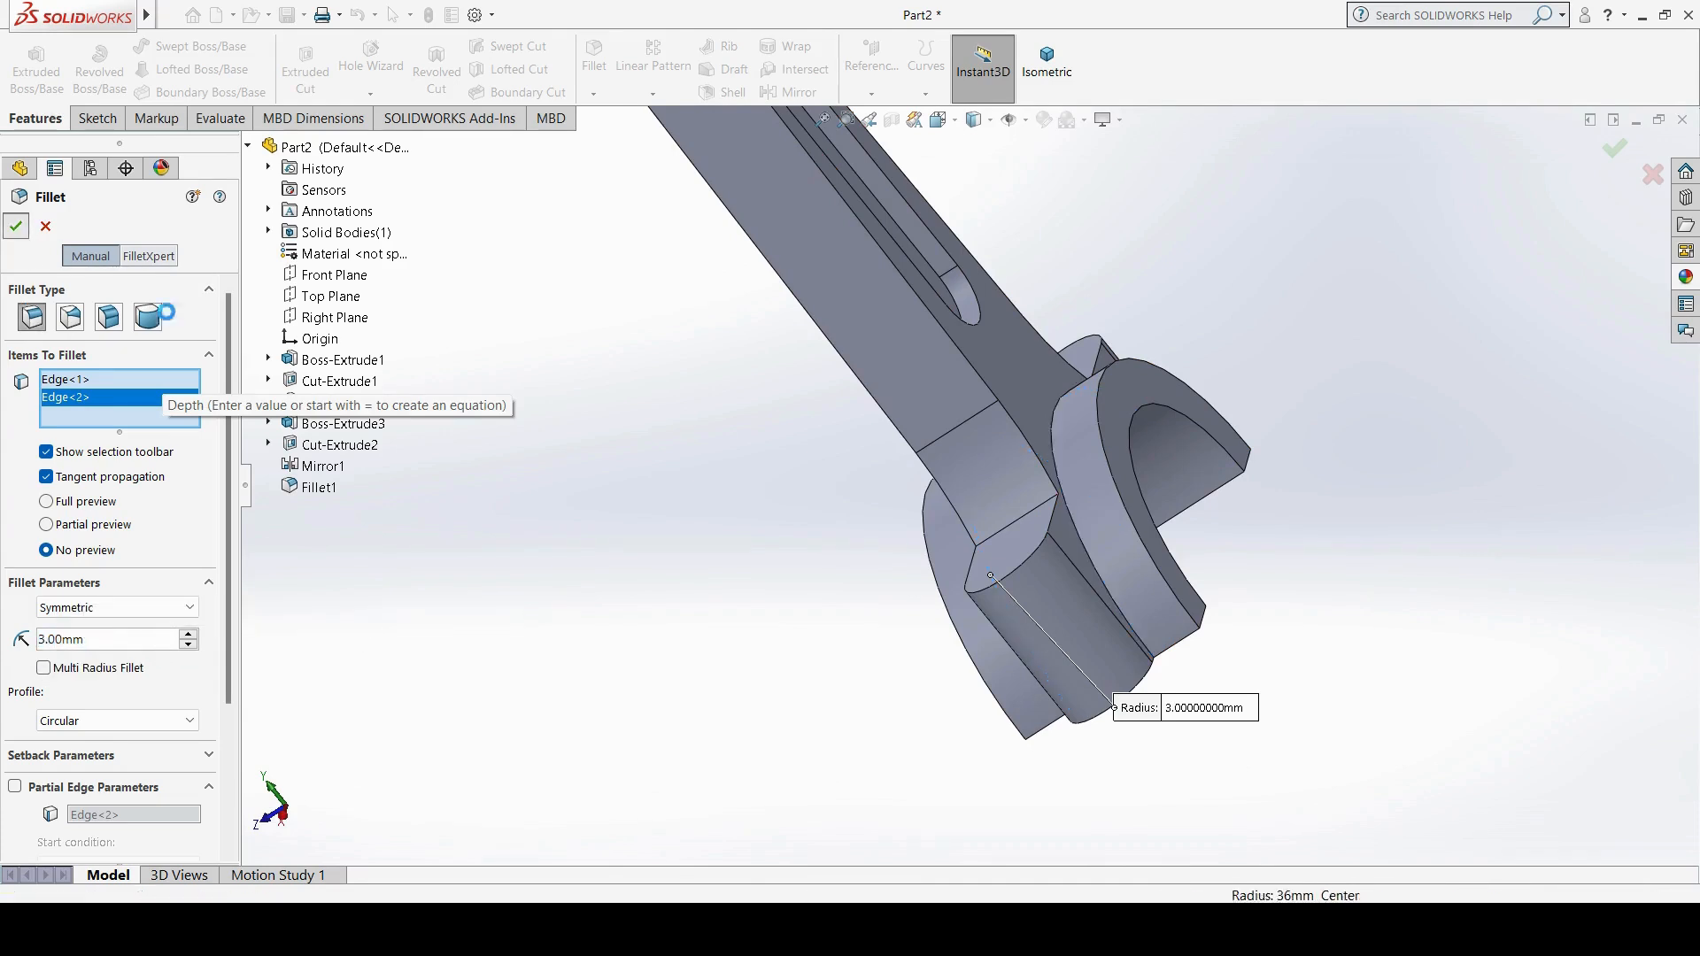
# Step: Fillet the floor edges of the front and rear slot recesses with a 1 mm radius
pyautogui.click(1049, 78)
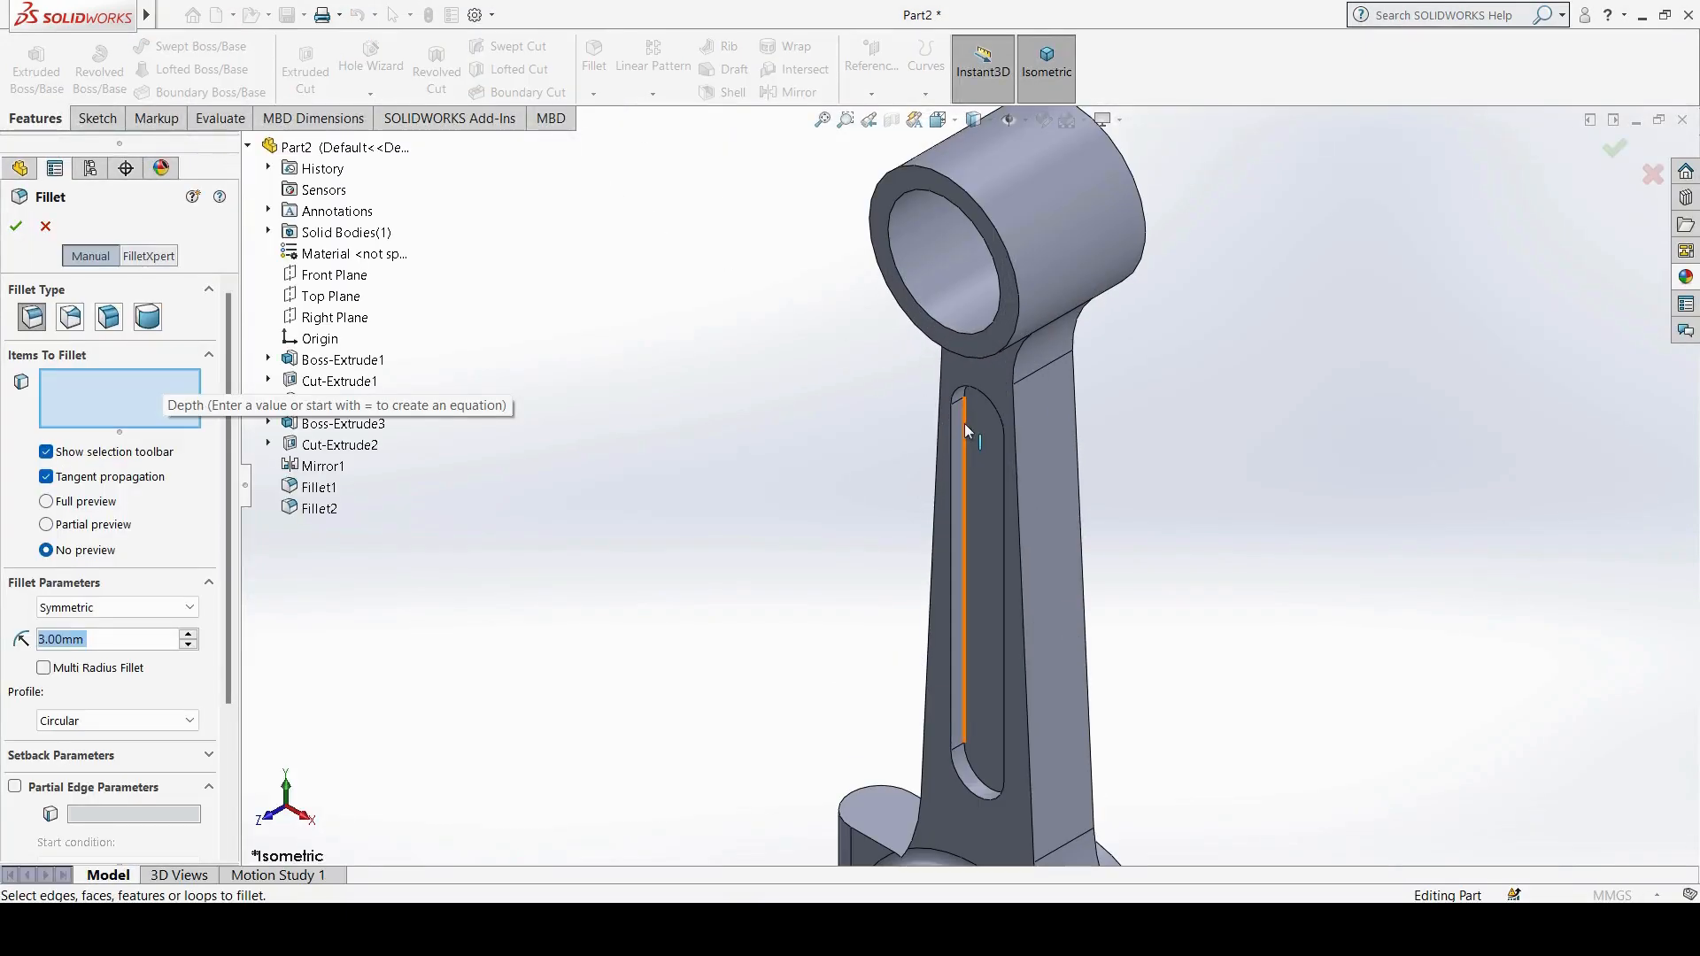
pyautogui.click(964, 423)
pyautogui.moveTo(964, 423); pyautogui.dragTo(948, 604, button='middle')
pyautogui.moveTo(1048, 455); pyautogui.dragTo(1070, 441, button='middle')
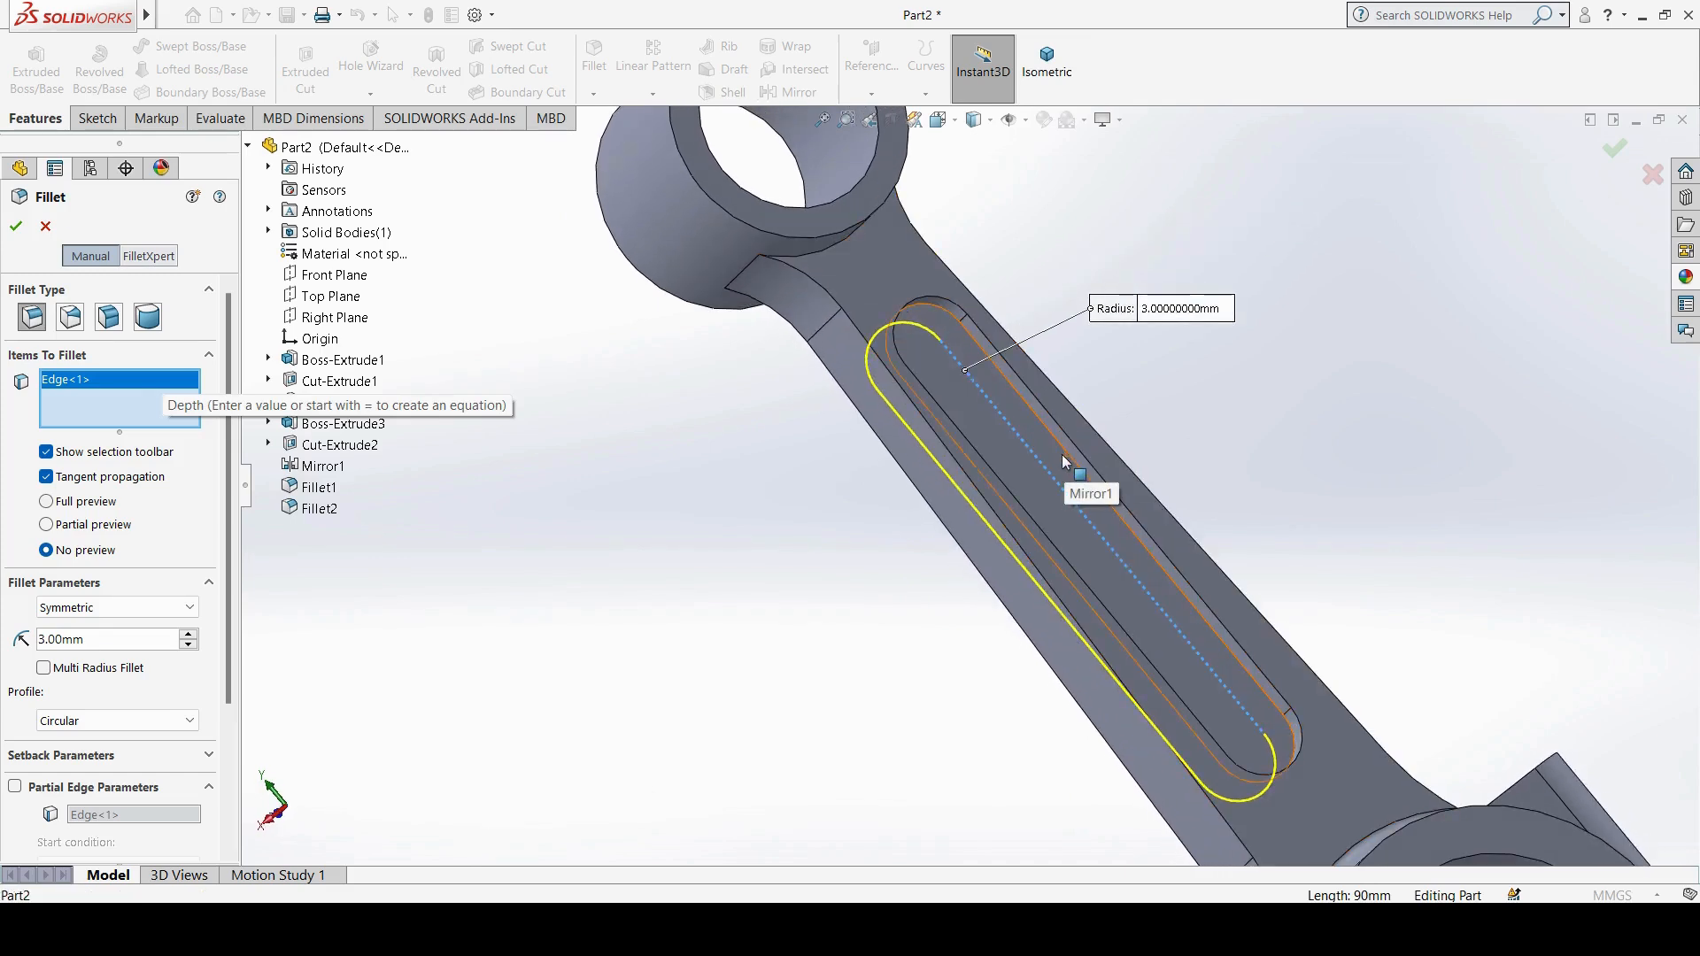
pyautogui.click(1070, 456)
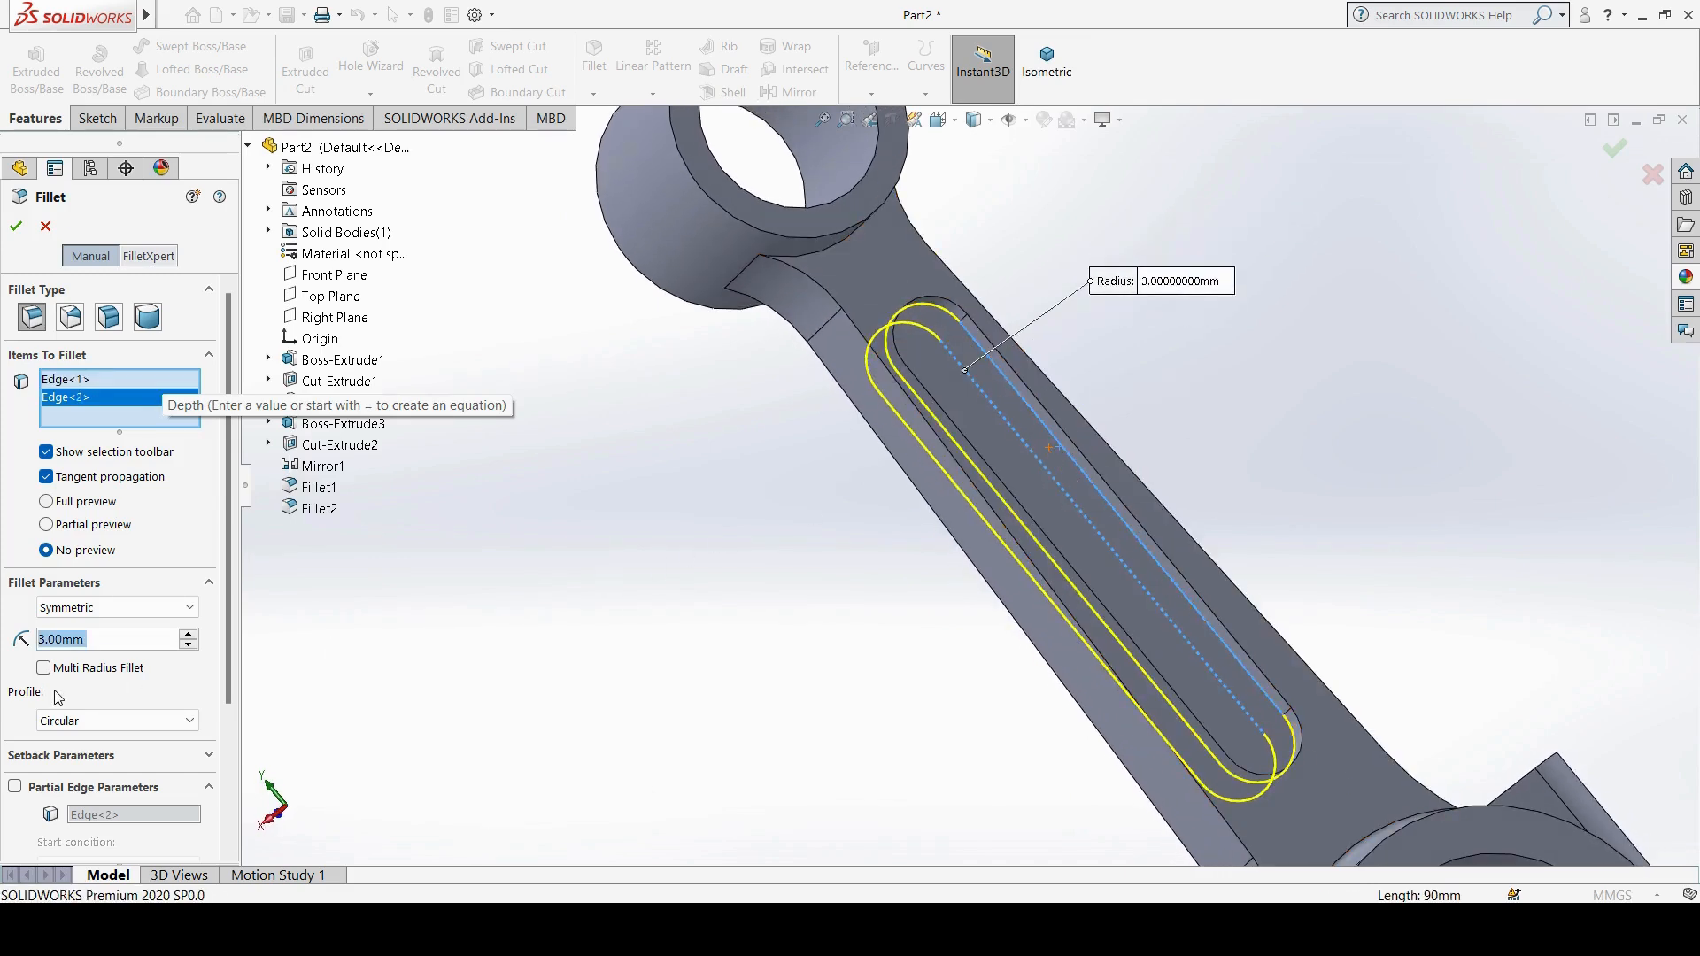
pyautogui.write('1')
pyautogui.press('Return')
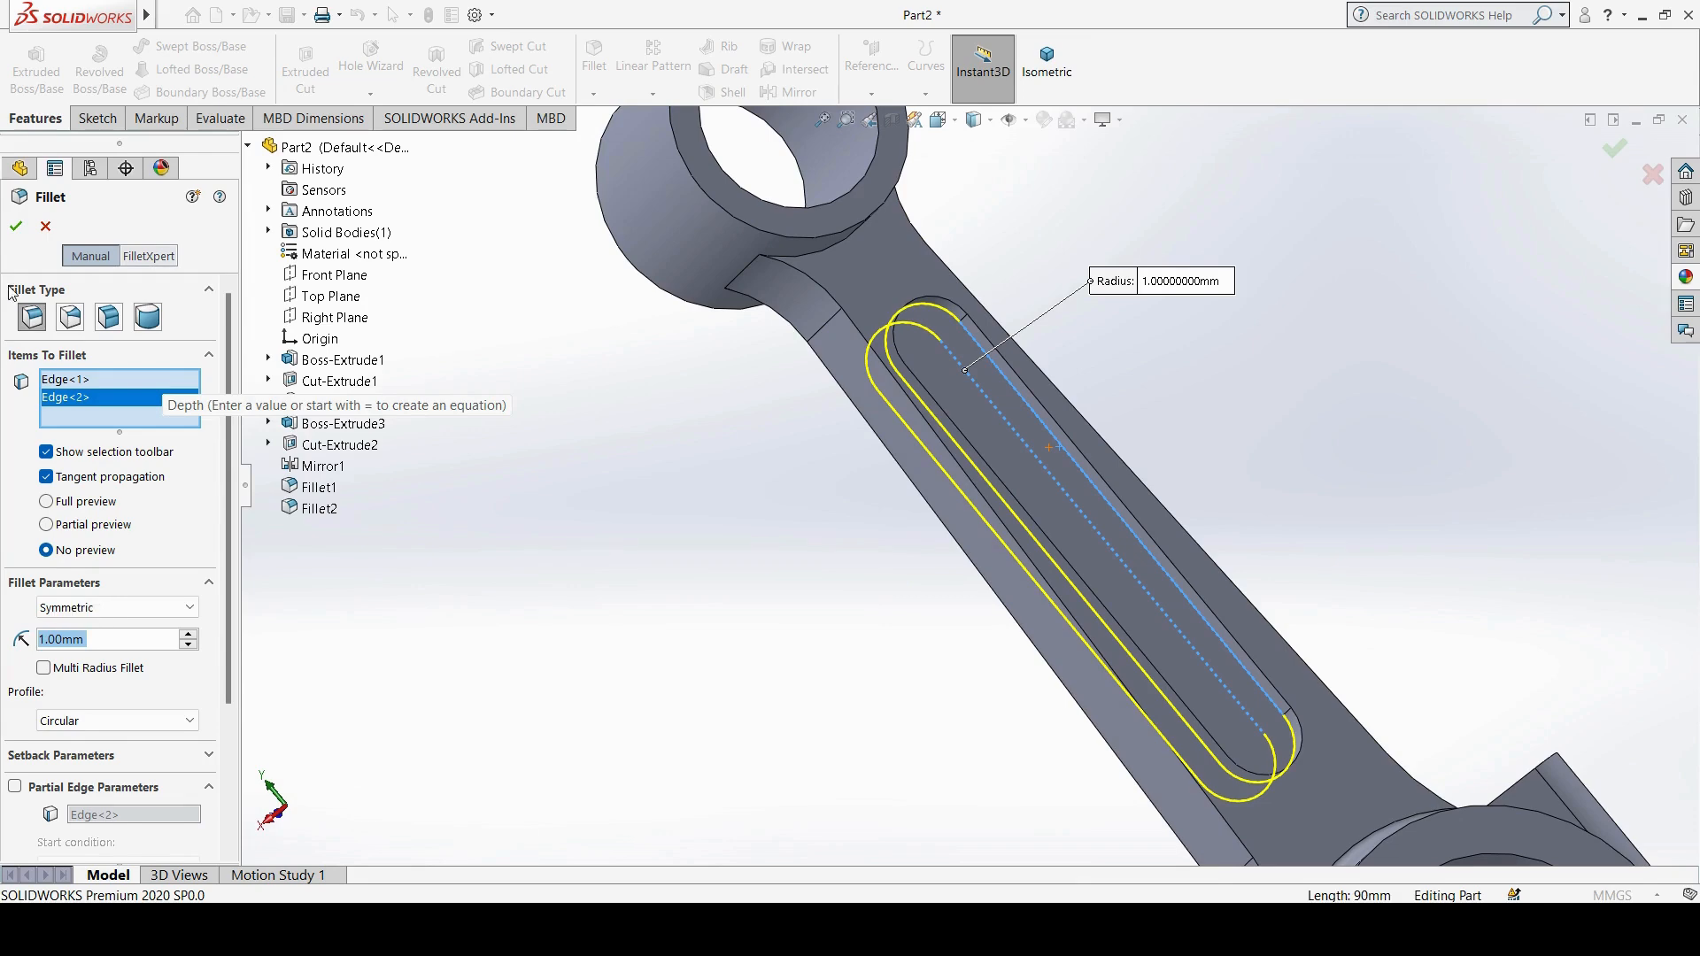
pyautogui.click(9, 232)
# Step: Start a simple hole with the Hole Wizard and set its diameter to 9 mm
pyautogui.click(1047, 62)
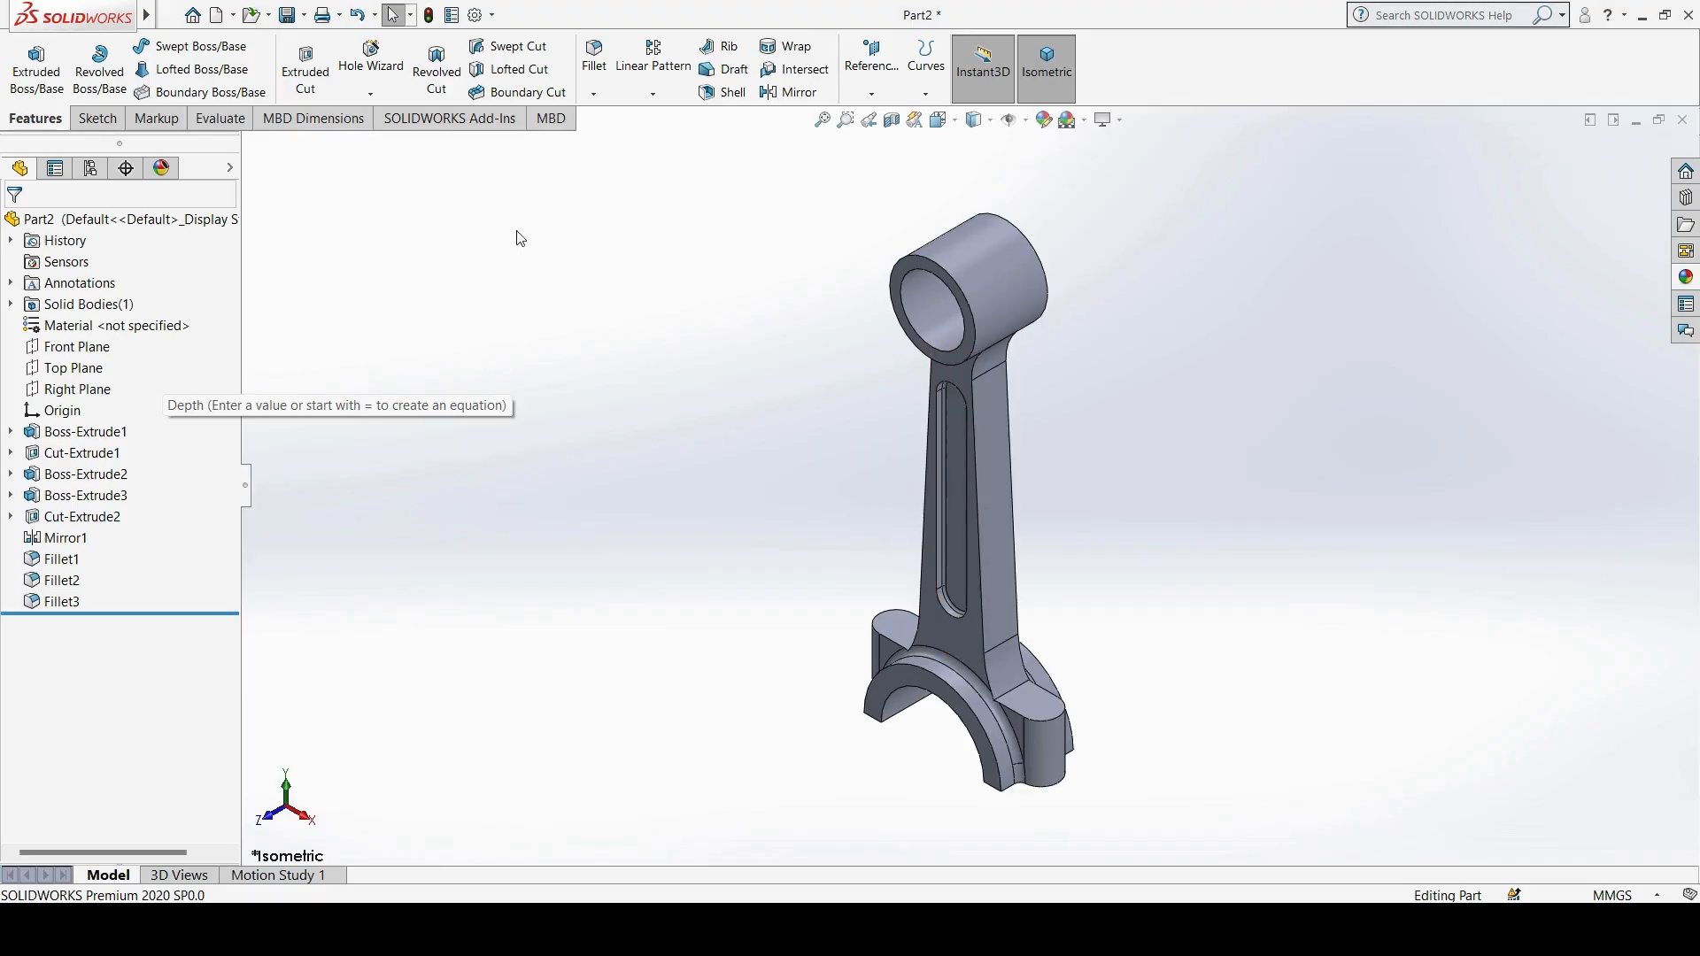
pyautogui.click(391, 55)
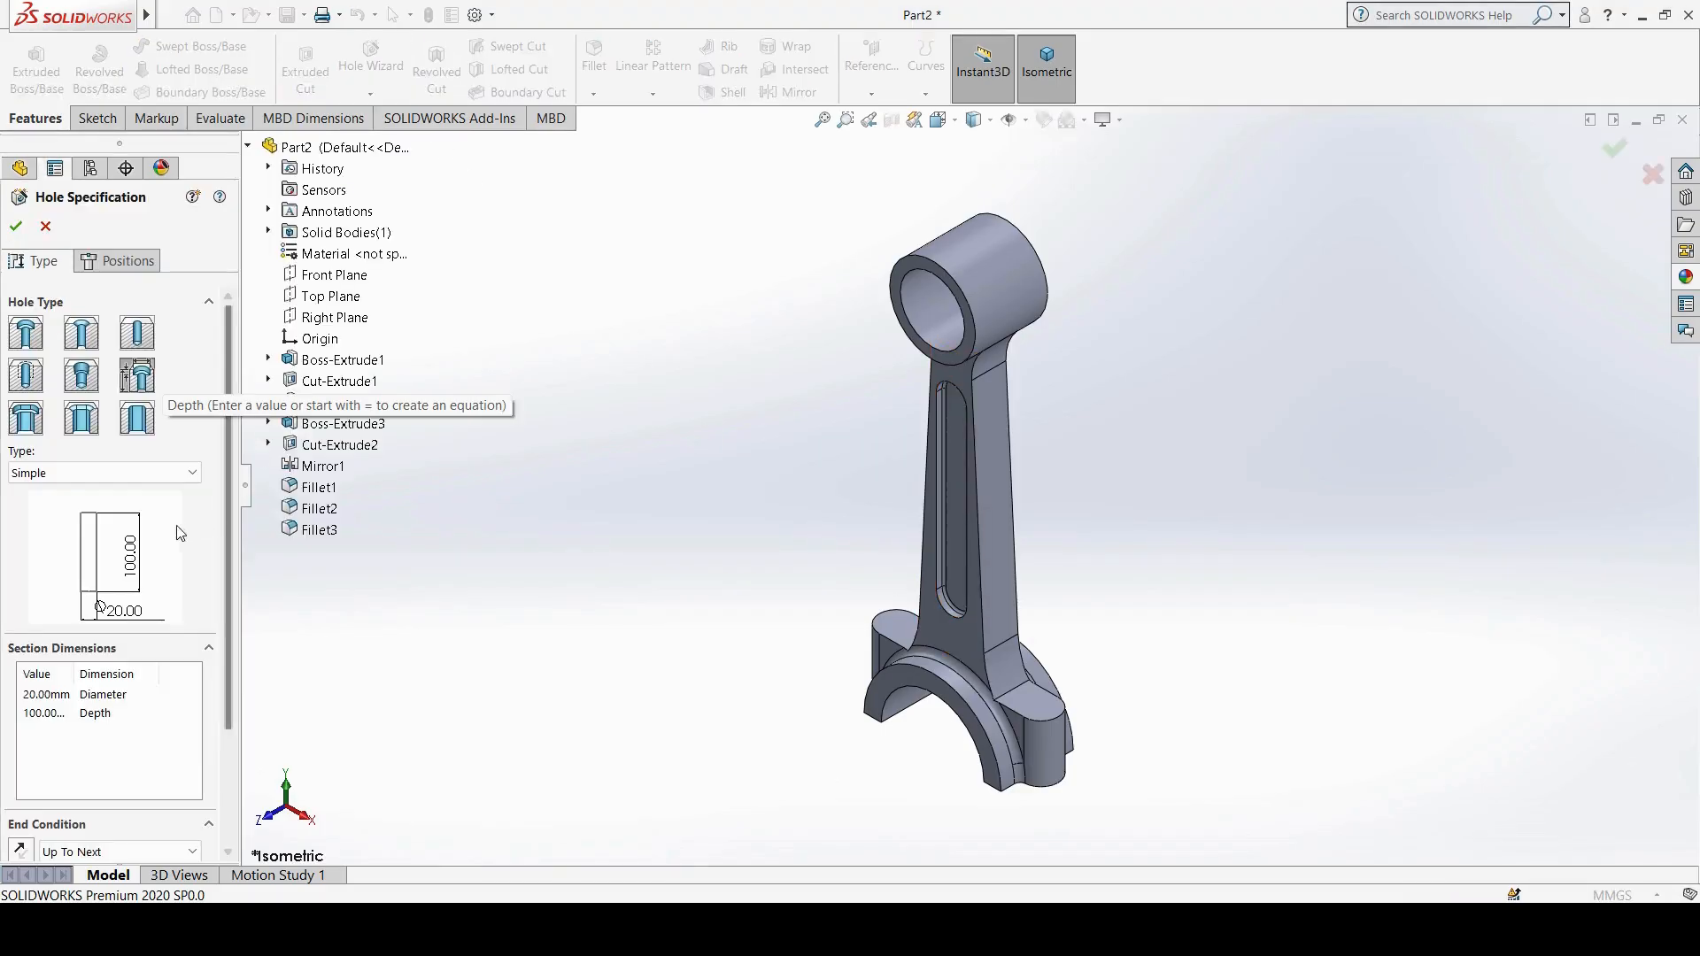
pyautogui.doubleClick(53, 695)
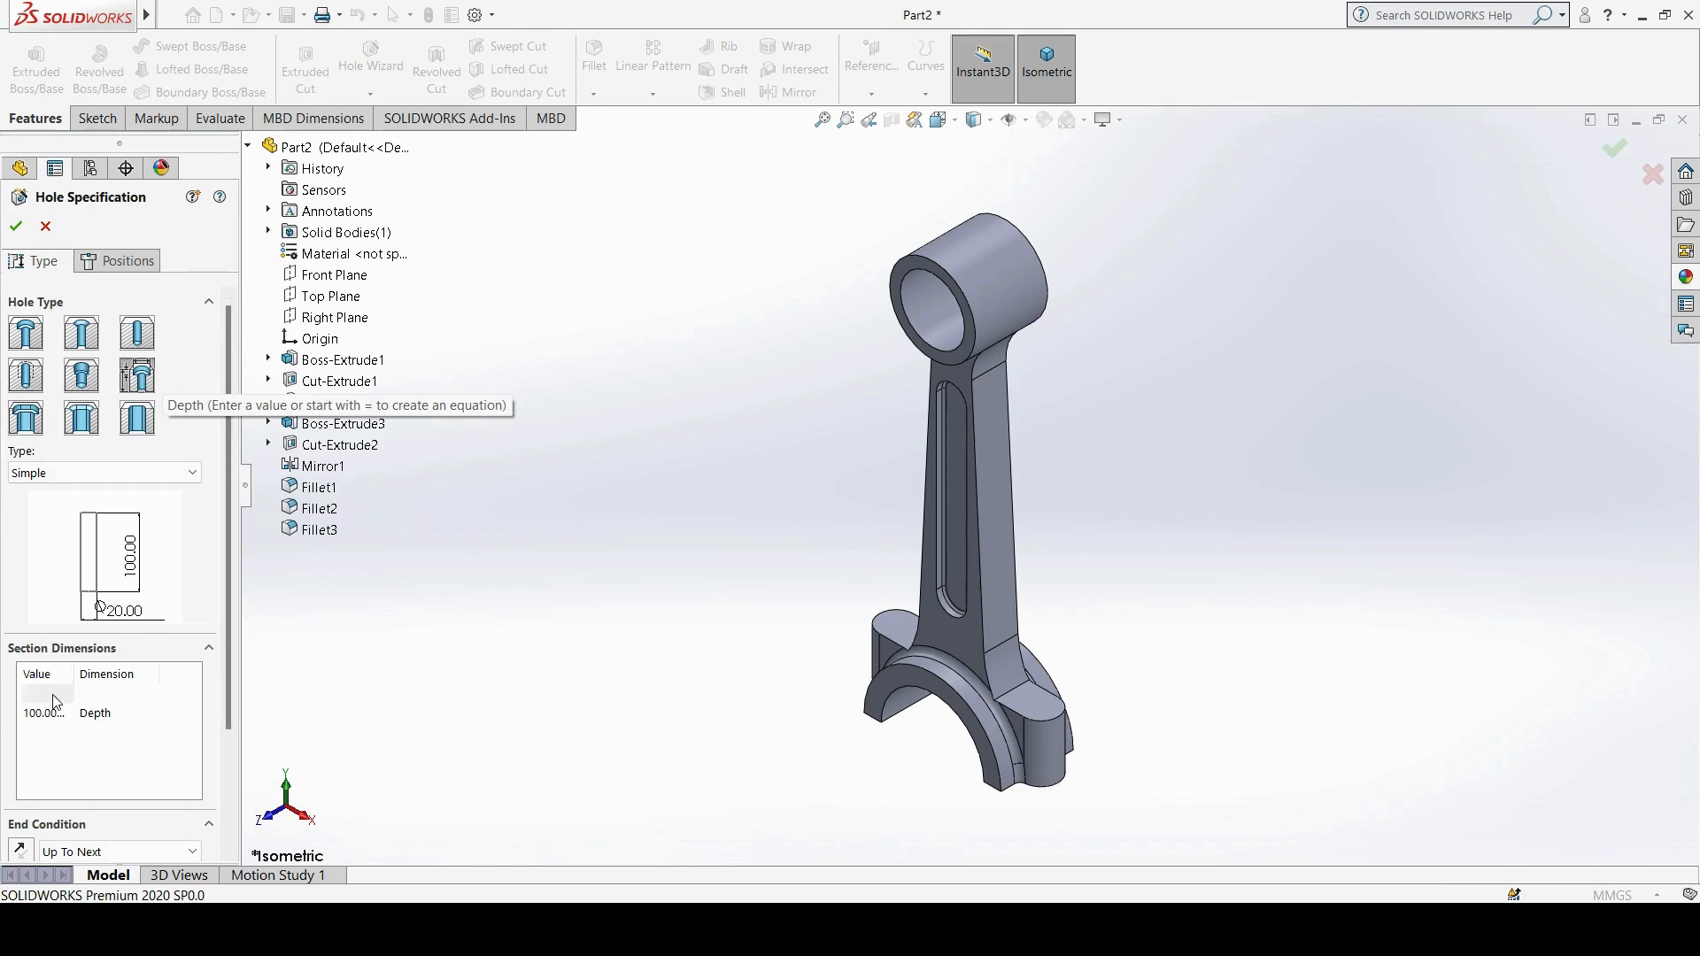
pyautogui.write('9')
# Step: Place one hole at the arc centre of each bolt lug's upper face beside the big end, and finish the holes
pyautogui.click(117, 260)
pyautogui.scroll(-3, 1064, 711)
pyautogui.scroll(-2, 1063, 711)
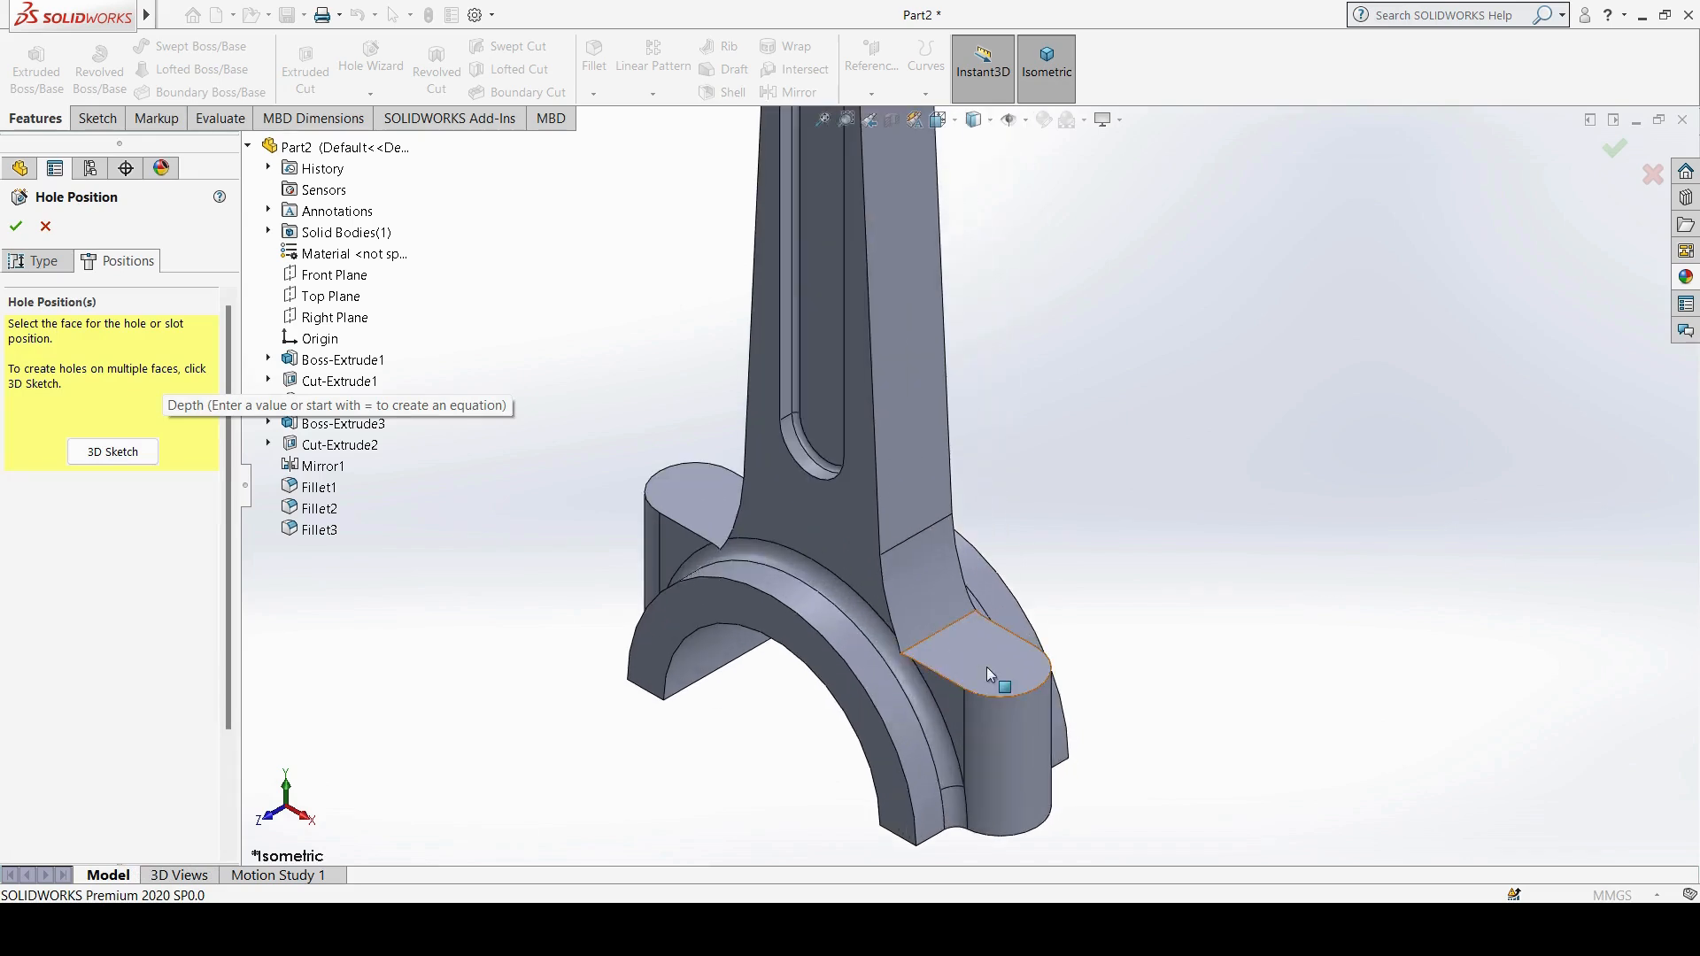
pyautogui.click(987, 667)
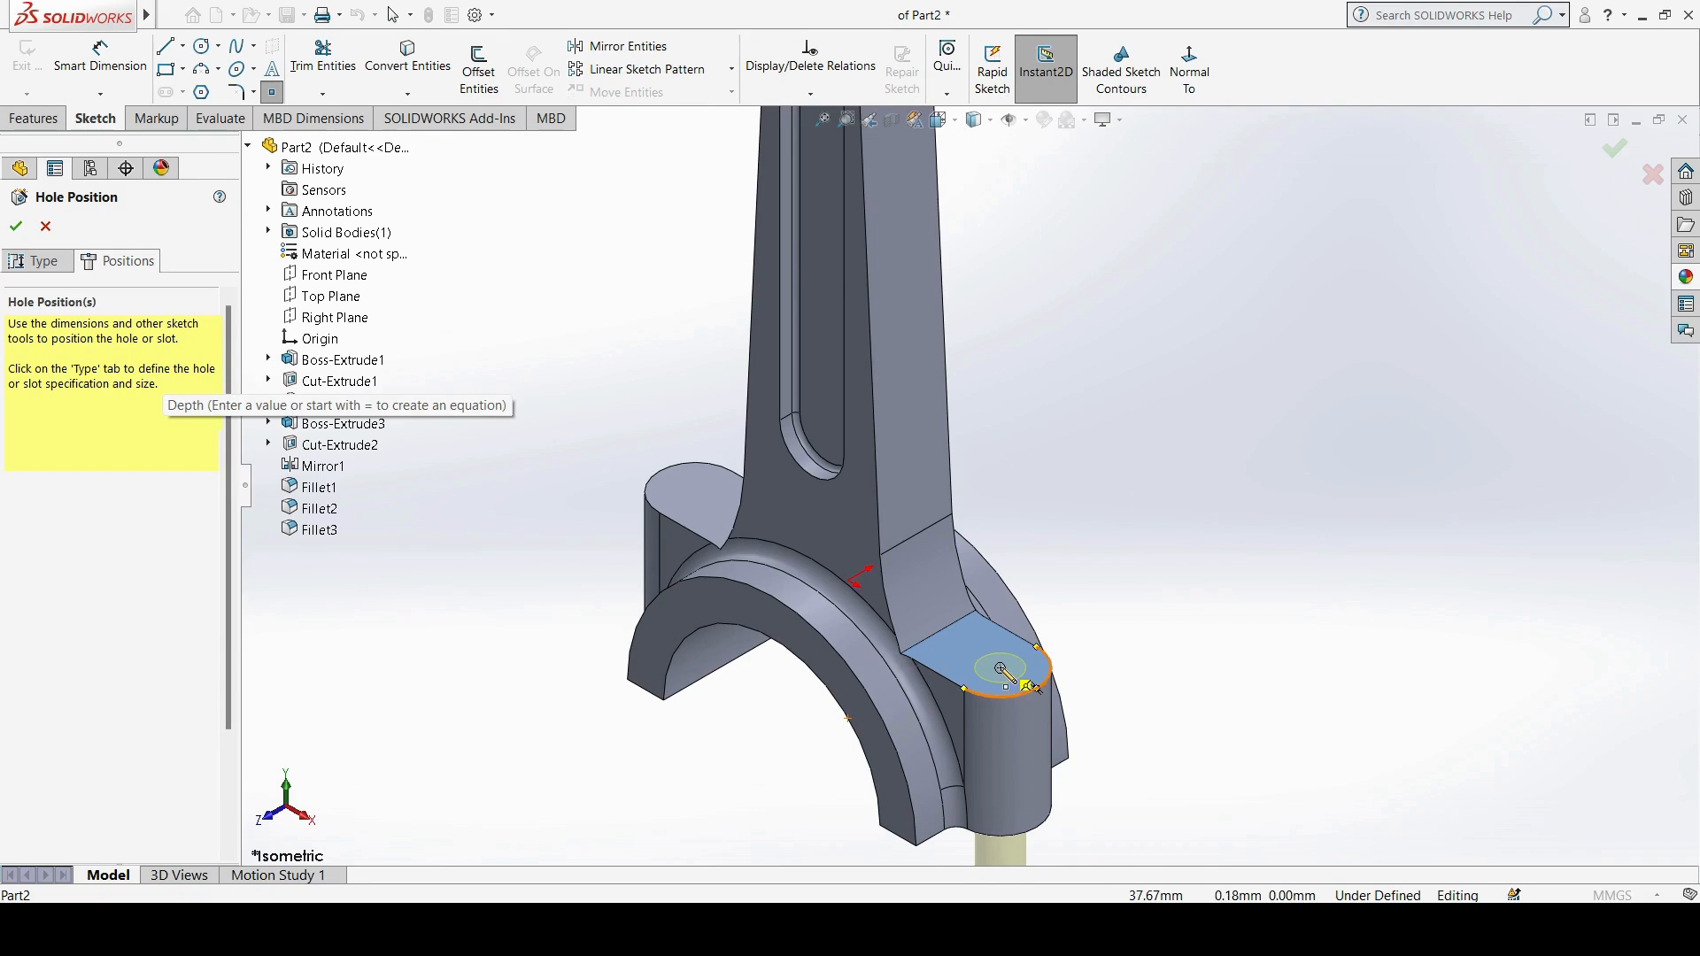
pyautogui.click(1002, 671)
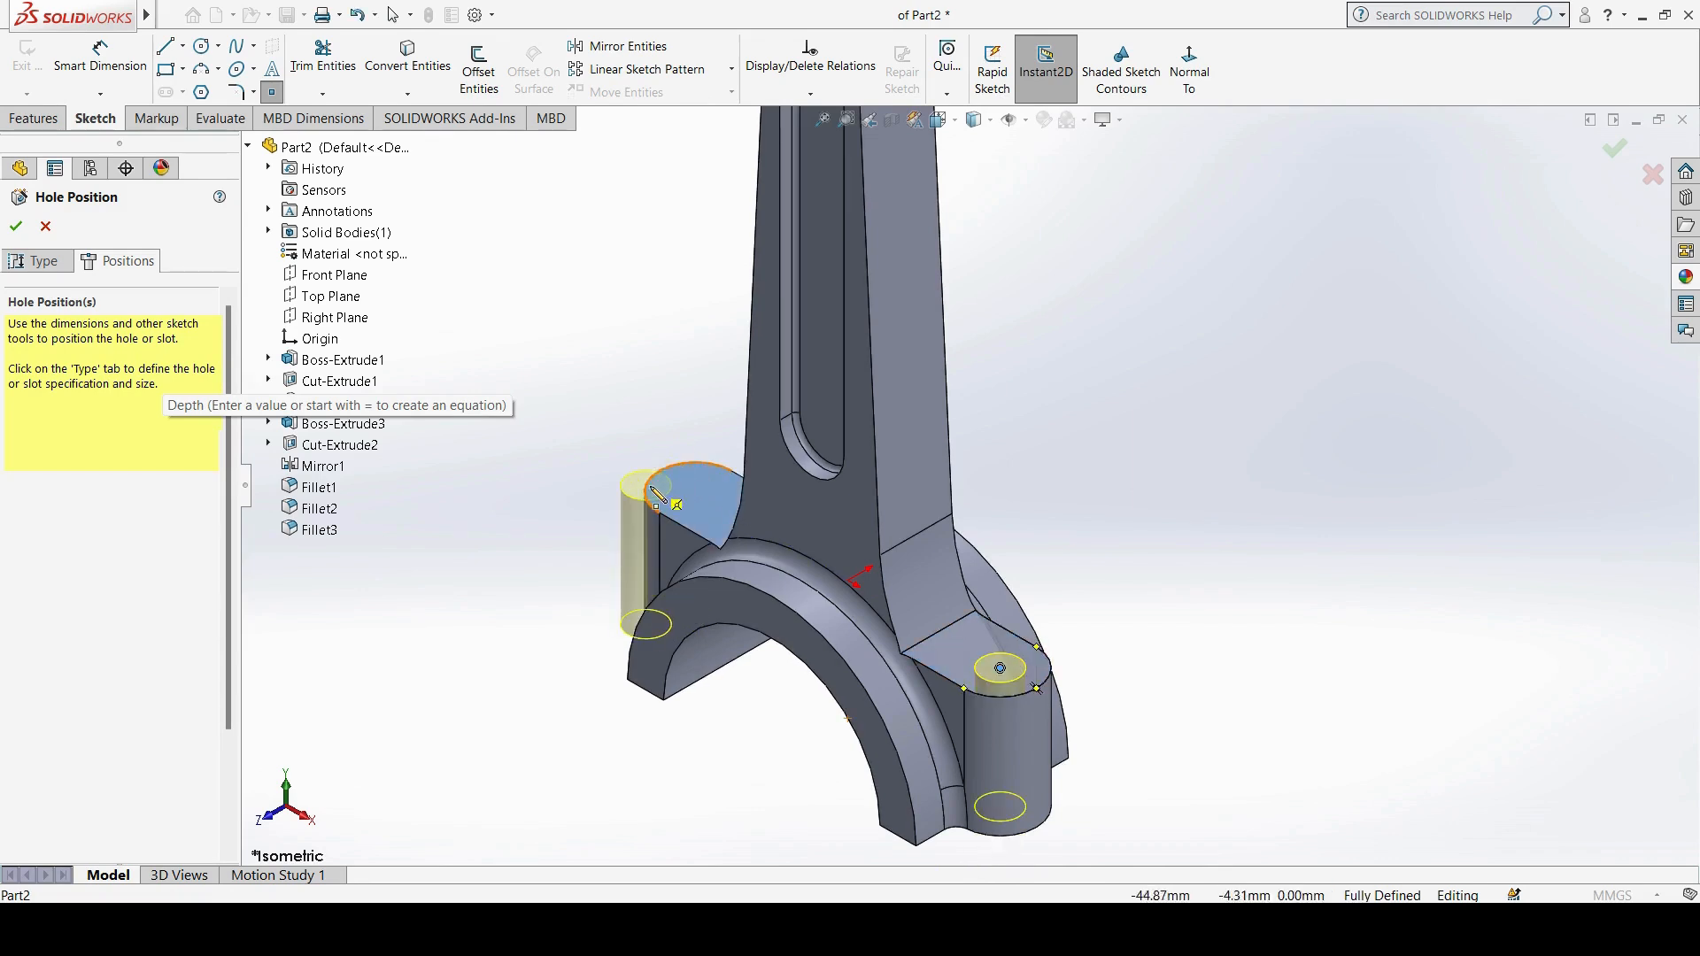
pyautogui.click(696, 492)
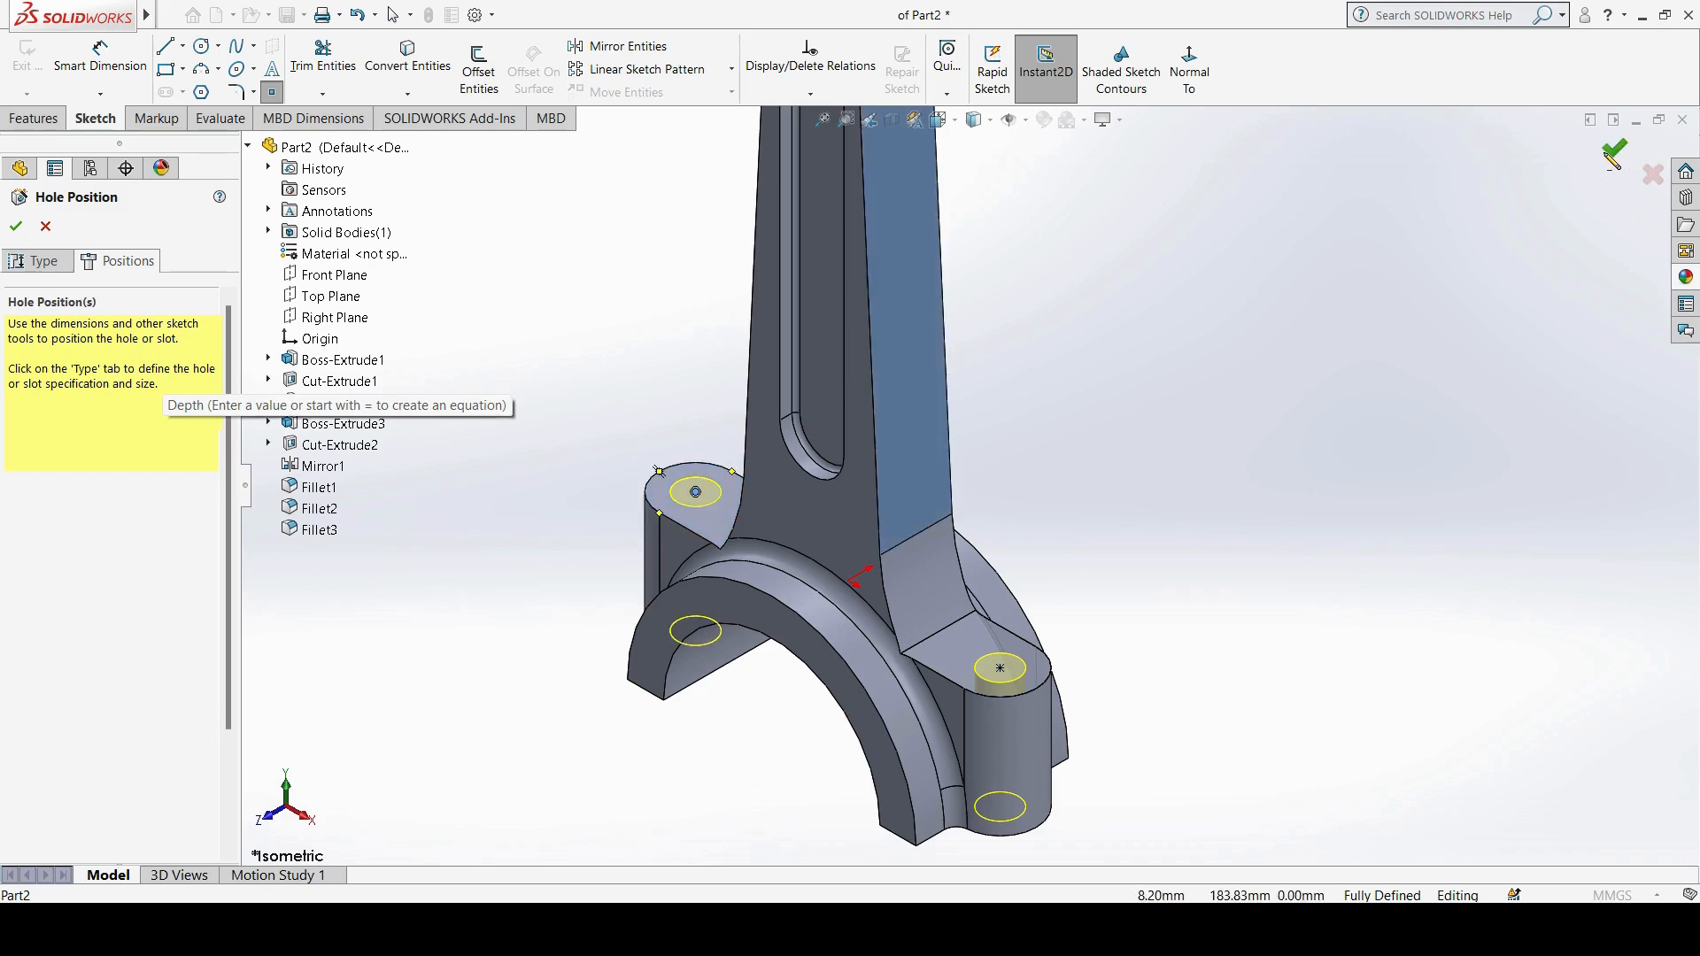
pyautogui.click(1614, 154)
pyautogui.scroll(5, 1085, 441)
pyautogui.moveTo(932, 416); pyautogui.dragTo(946, 385, button='middle')
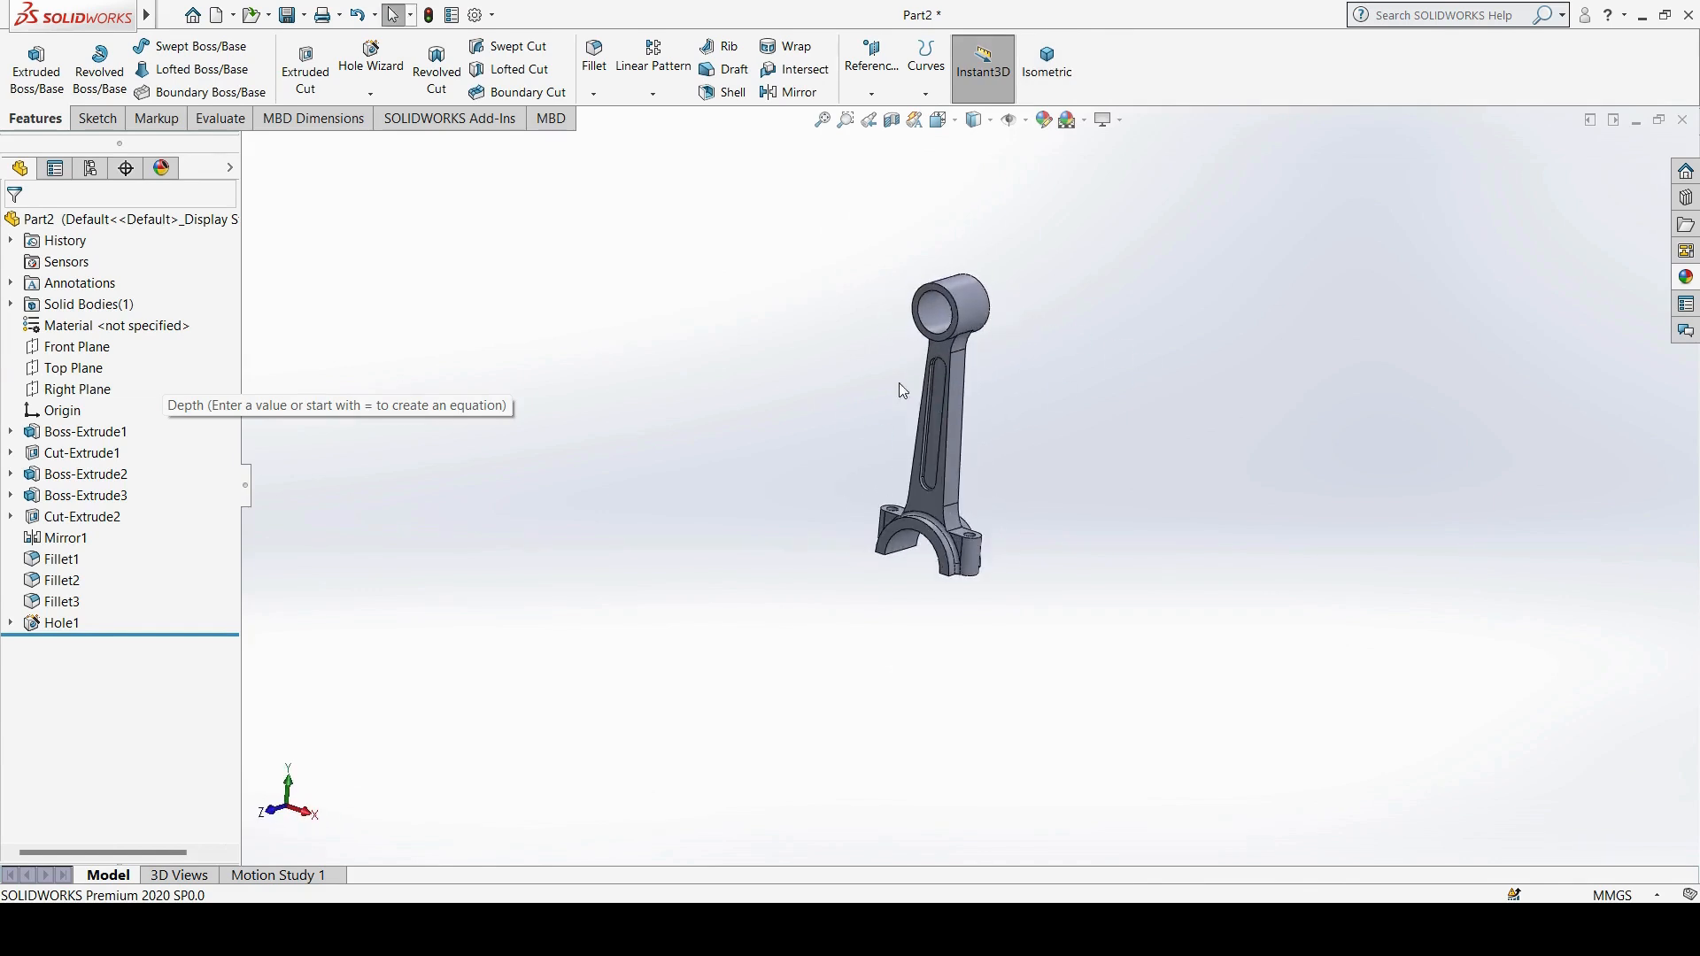
# Step: Change the whole part's appearance to the light orange standard colour
pyautogui.rightClick(137, 221)
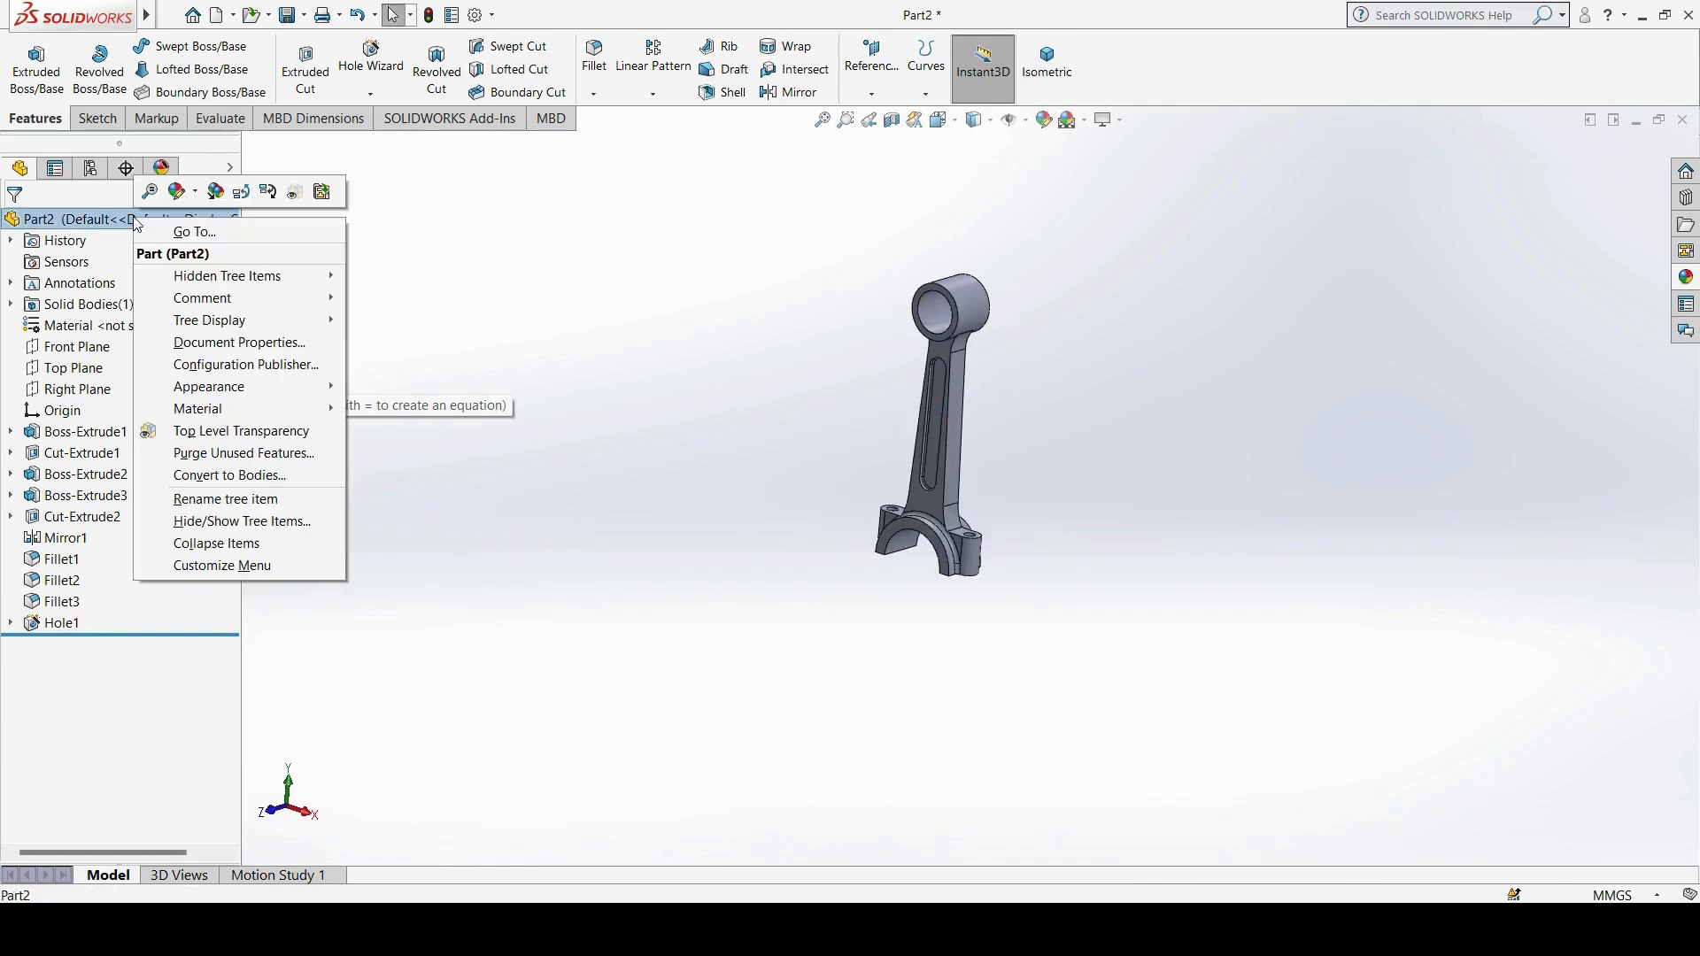
pyautogui.click(180, 203)
pyautogui.click(199, 233)
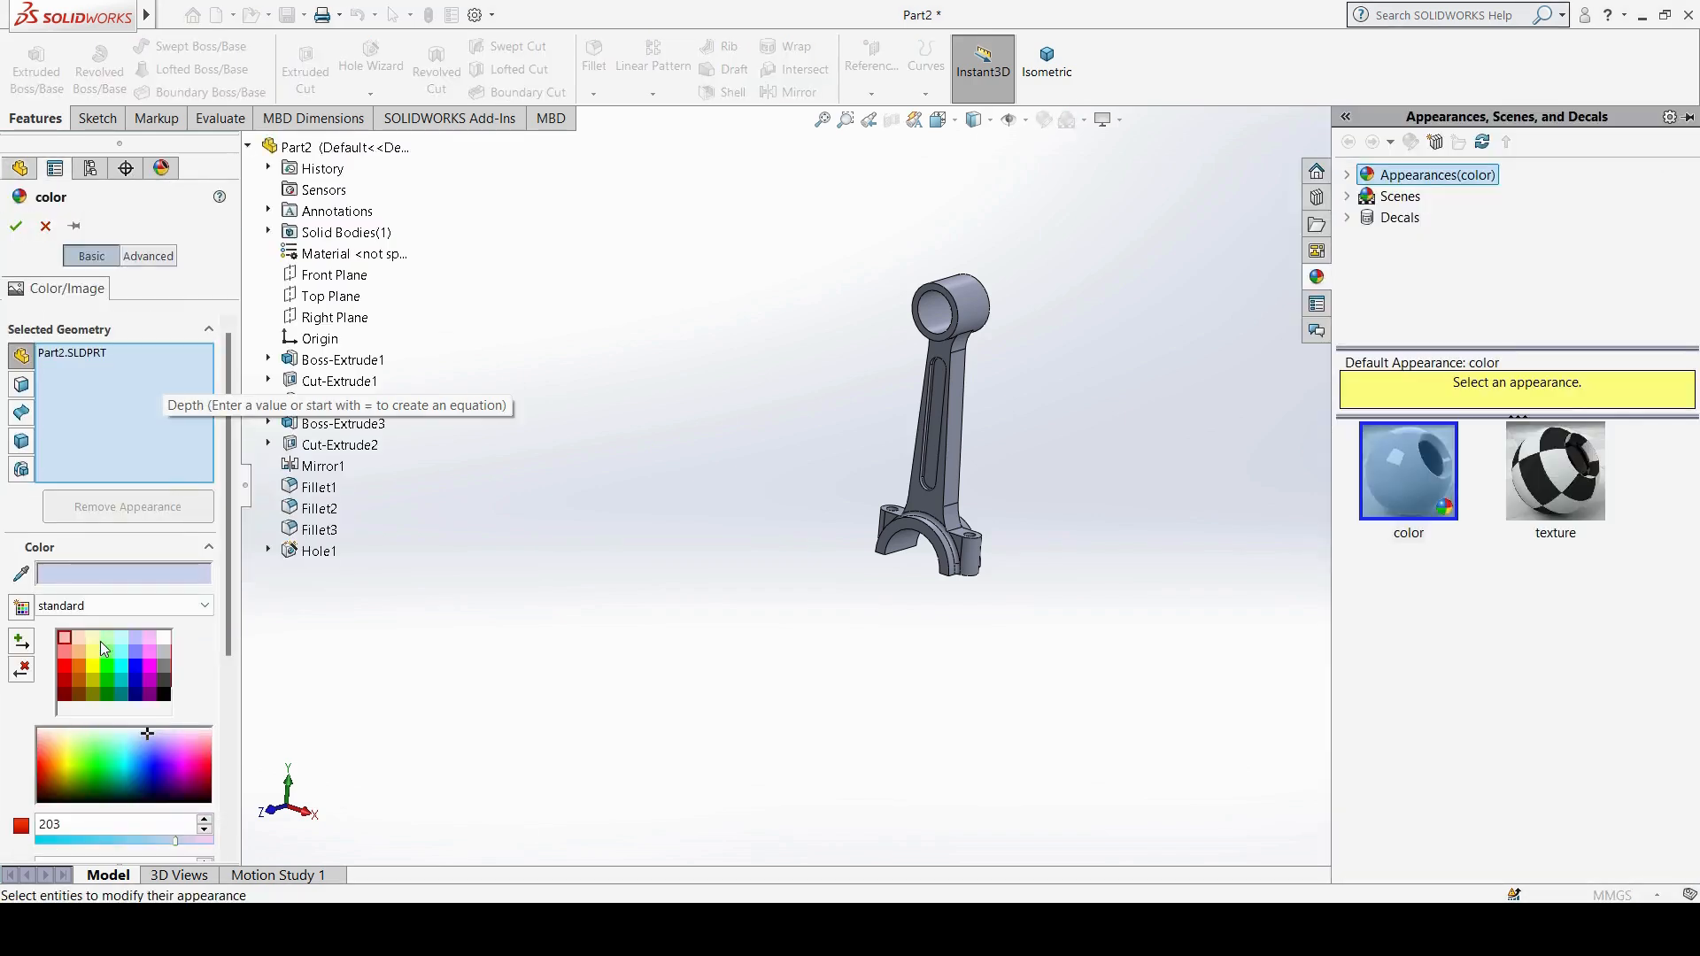
pyautogui.click(78, 646)
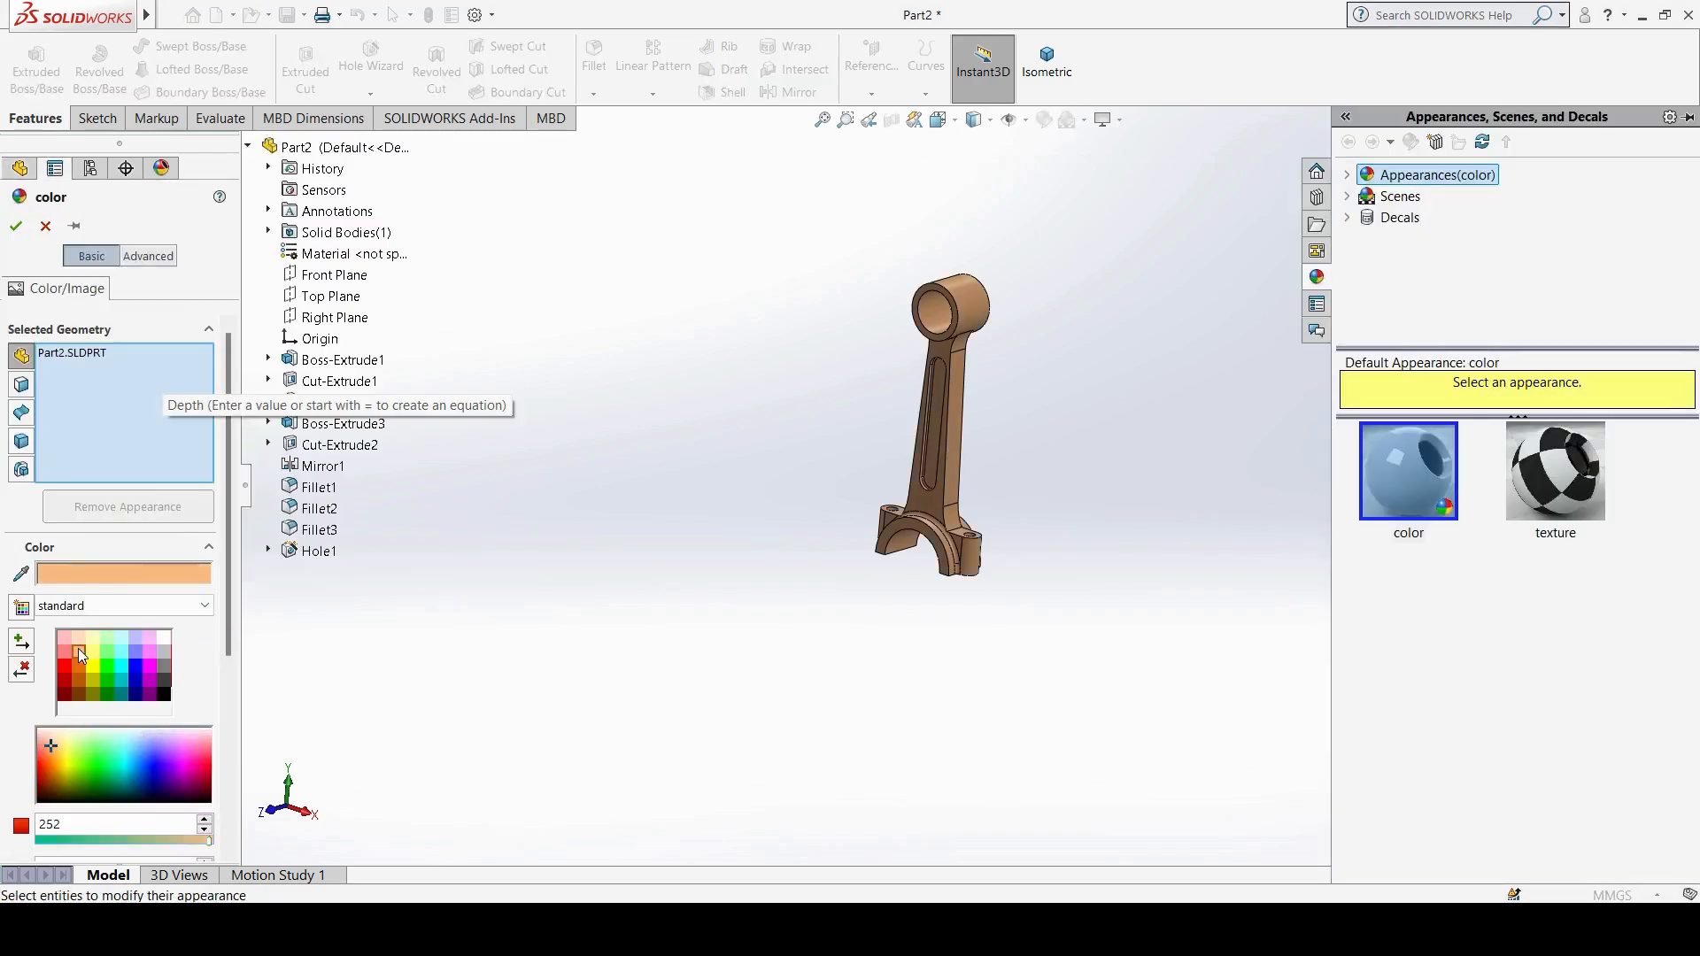
pyautogui.click(16, 226)
pyautogui.moveTo(736, 549); pyautogui.dragTo(1082, 535, button='middle')
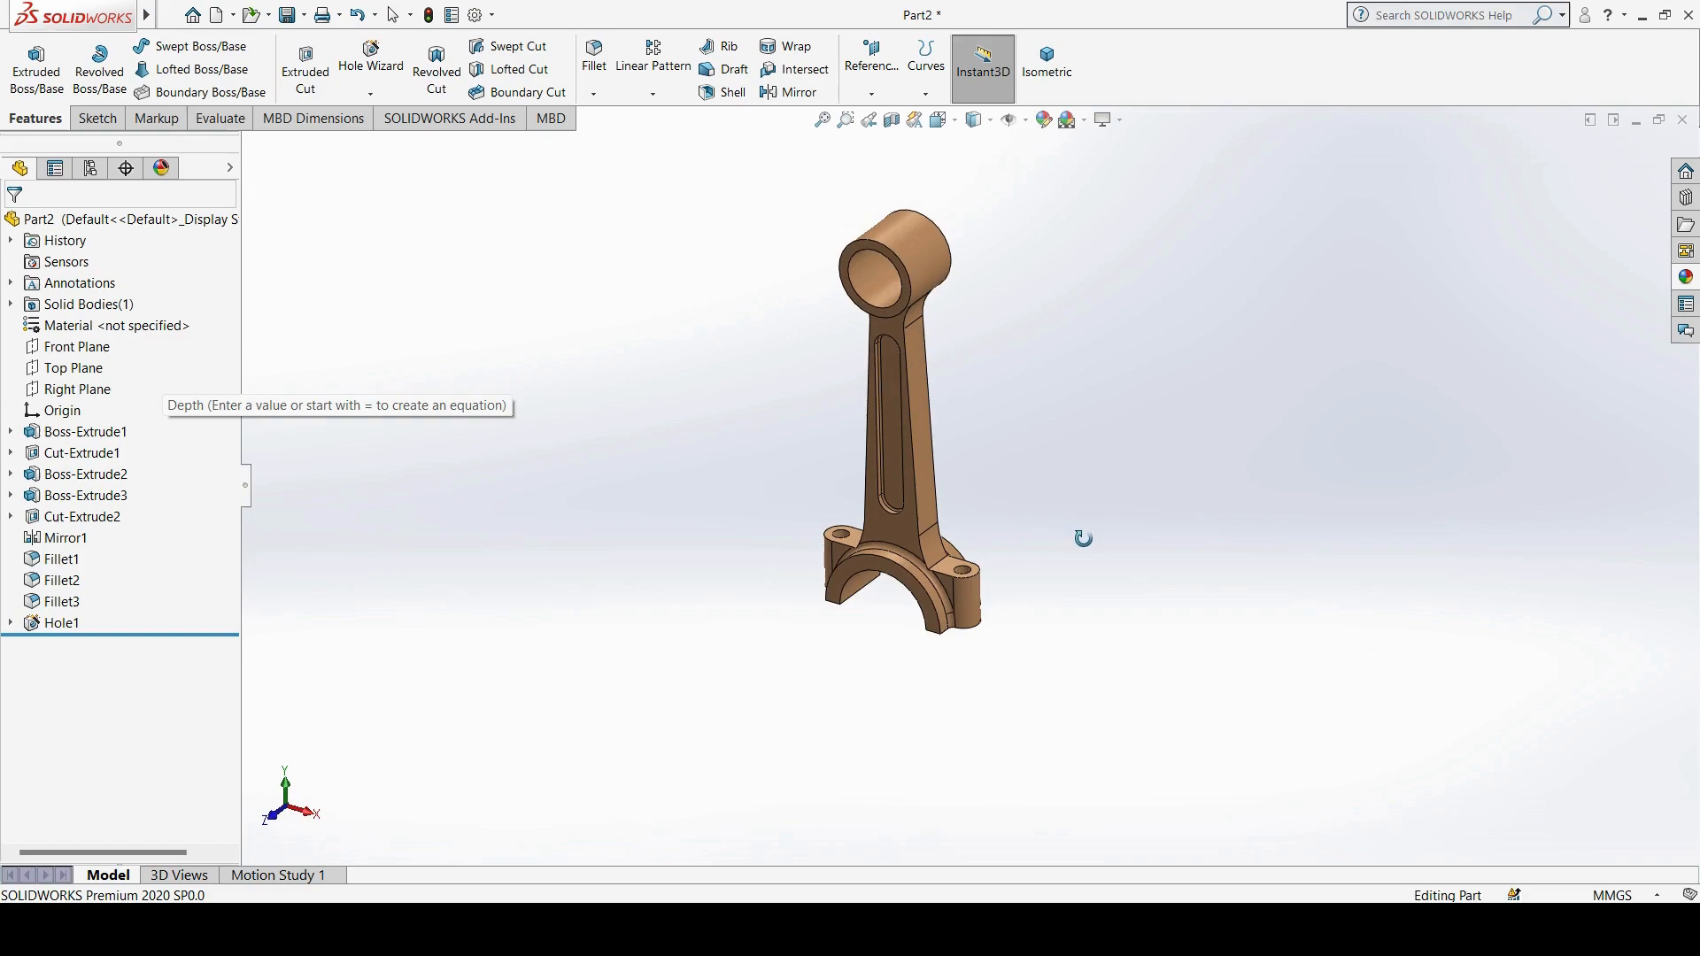